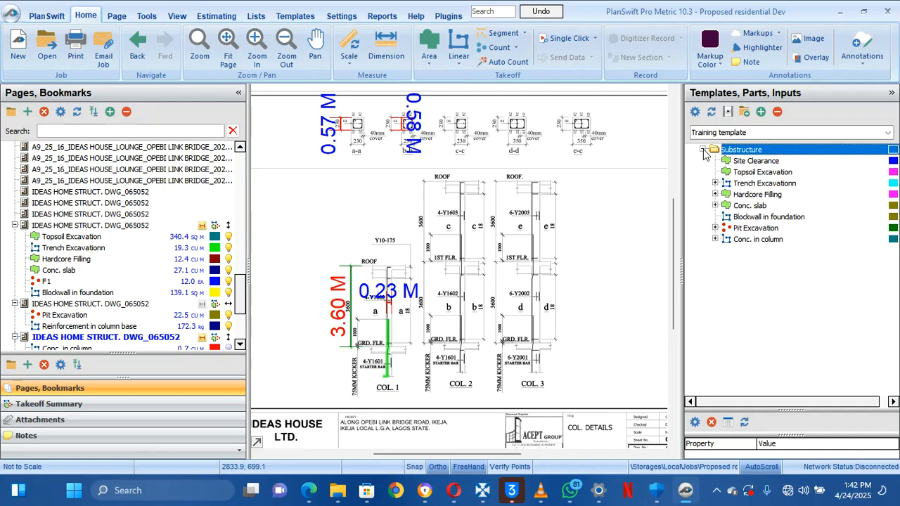
Collapse the Substructure template folder and select the Conc. slab takeoff item
left_click(702, 150)
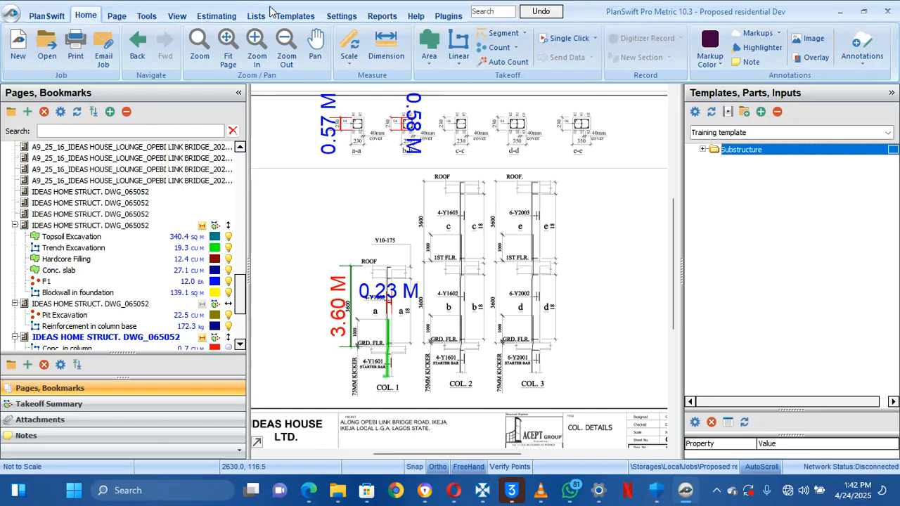
left_click(59, 270)
scroll(107, 280, "down", 4)
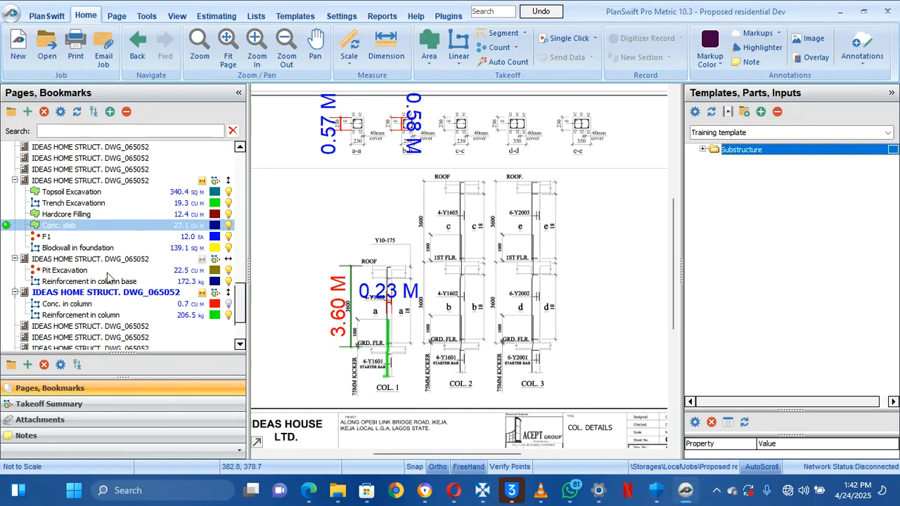
Preview the stair details, suspended slab and beams, roof beams and suspended slab details sheets
left_click(84, 248)
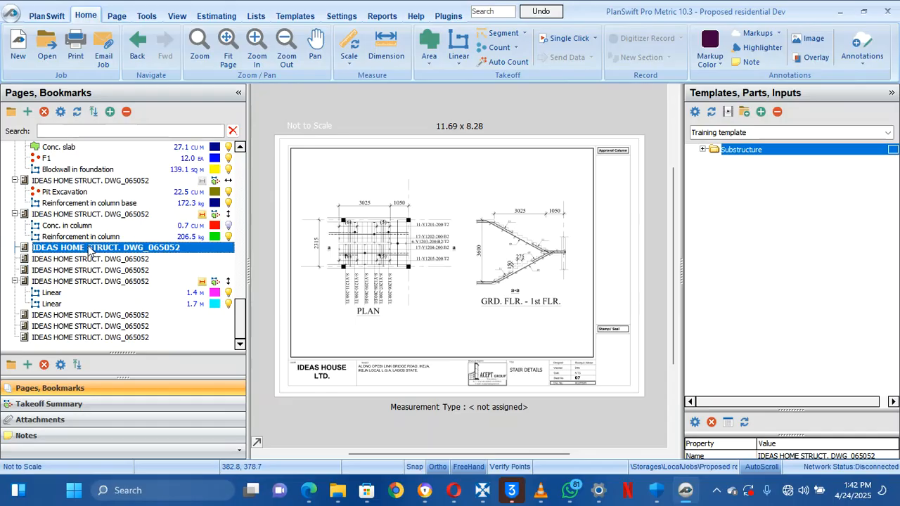
left_click(86, 260)
left_click(85, 282)
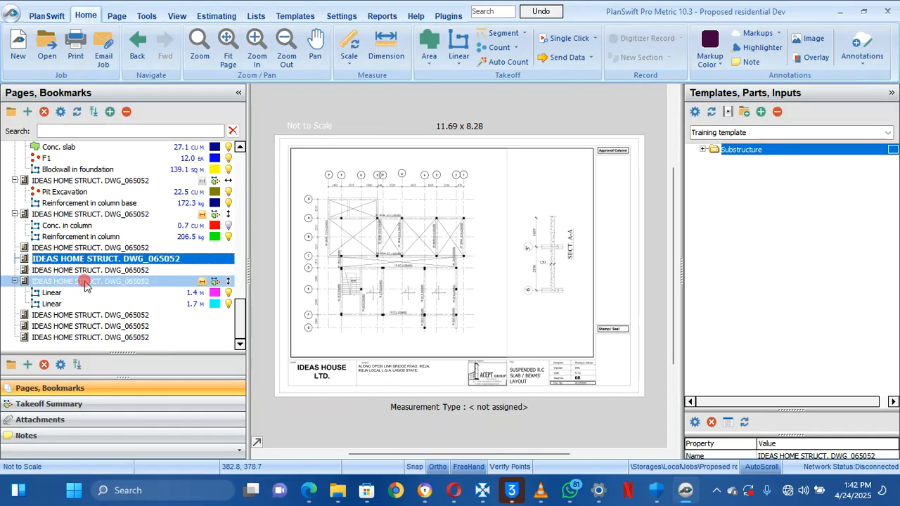
key("Down")
key("Down")
key("Down")
key("Down")
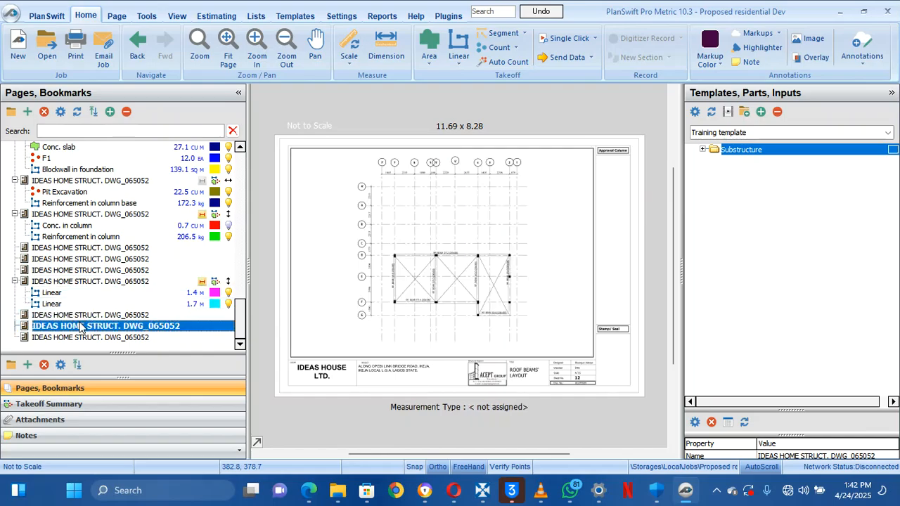
left_click(79, 315)
scroll(71, 281, "up", 5)
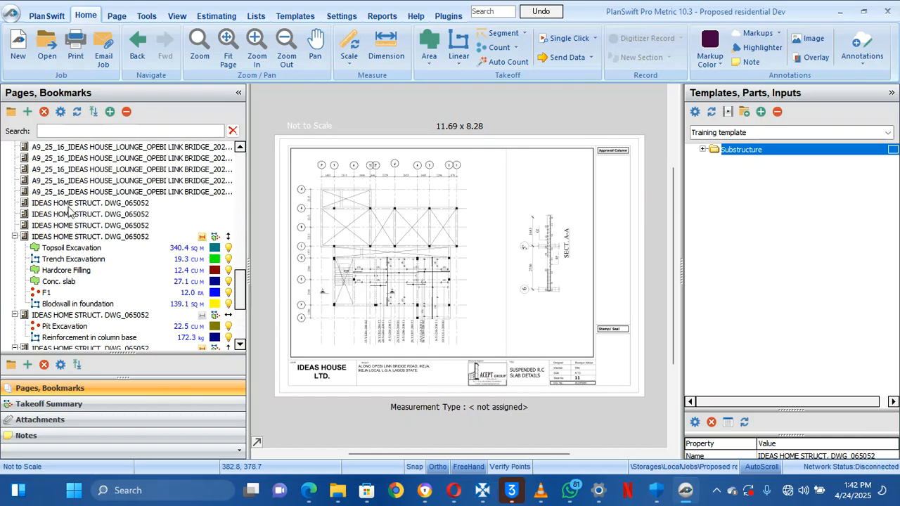
Step from the title cover through the foundation and column base pages to COL. DETAILS
left_click(65, 225)
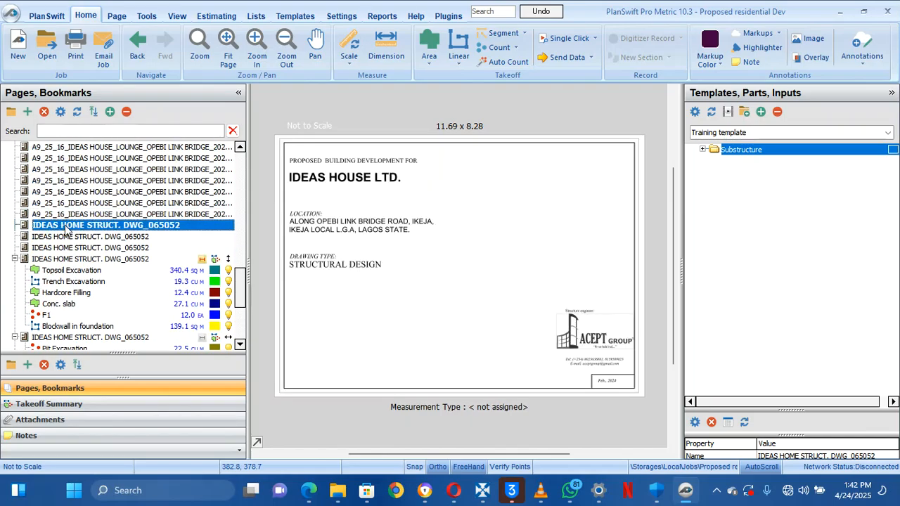
key("Down")
key("Down")
key("Down")
key("Down")
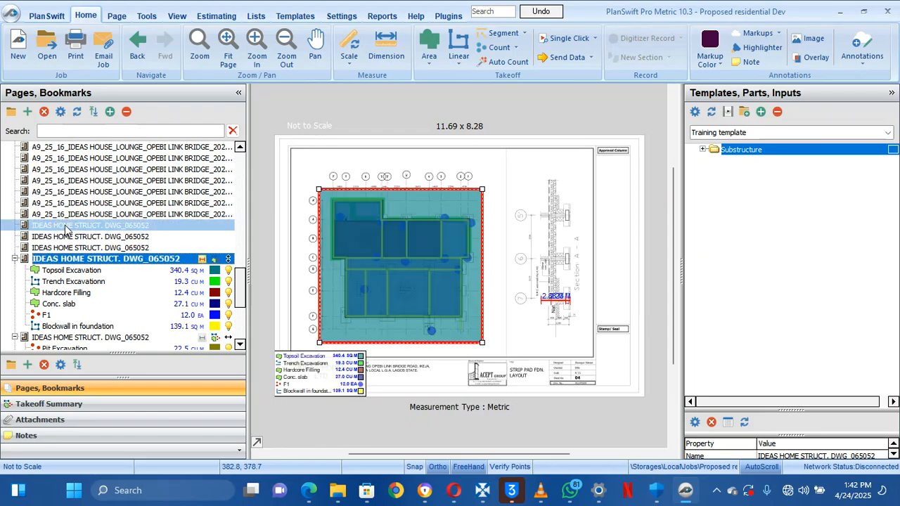
key("Down")
key("Down")
key("Down")
key("Down")
key("Down")
key("Down")
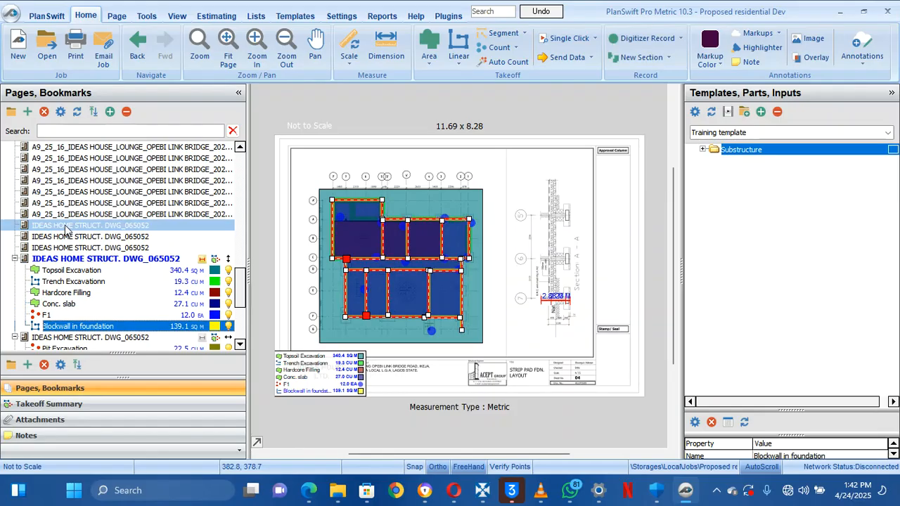
key("Down")
key("Down")
key("Down")
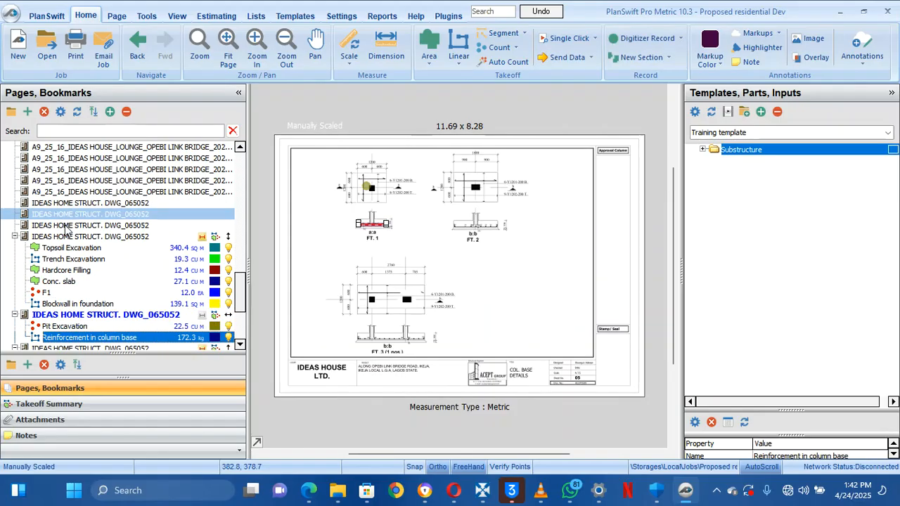
scroll(64, 227, "down", 1)
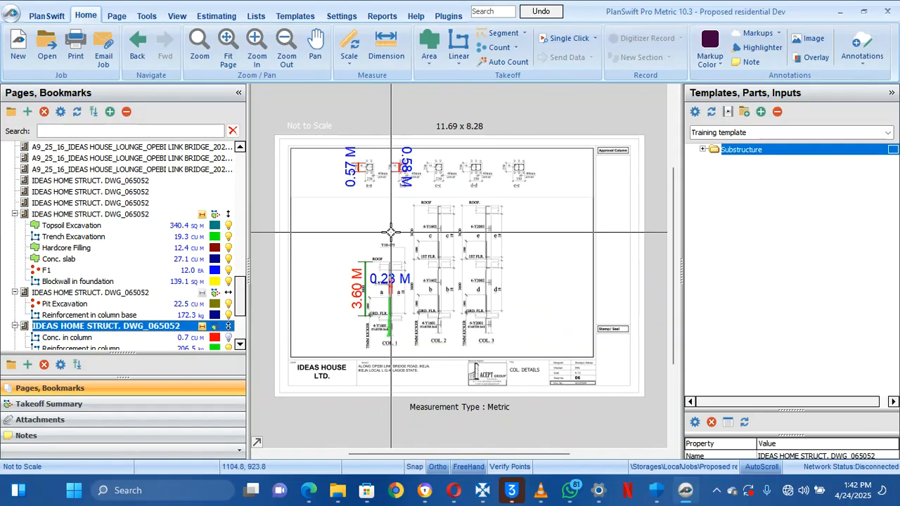
Zoom into the column details and pan across COL. 1–3, the Y10-175 label and ROOF-level bars
scroll(391, 232, "up", 3)
mouse_move(392, 232)
left_mouse_down()
mouse_move(476, 137)
mouse_move(448, 111)
left_mouse_up()
mouse_move(485, 329)
left_mouse_down()
mouse_move(495, 240)
mouse_move(486, 250)
left_mouse_up()
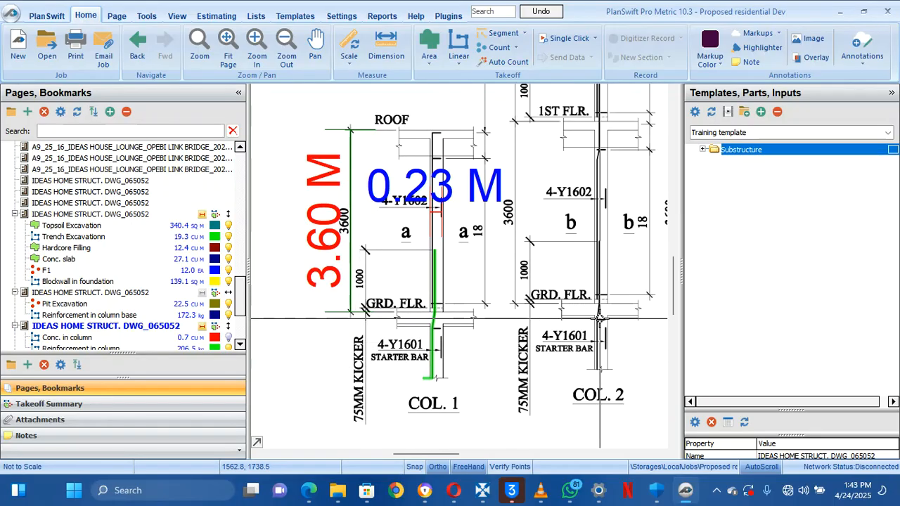
mouse_move(439, 332)
left_mouse_down()
mouse_move(312, 371)
mouse_move(296, 361)
mouse_move(443, 329)
mouse_move(446, 391)
mouse_move(431, 420)
left_mouse_up()
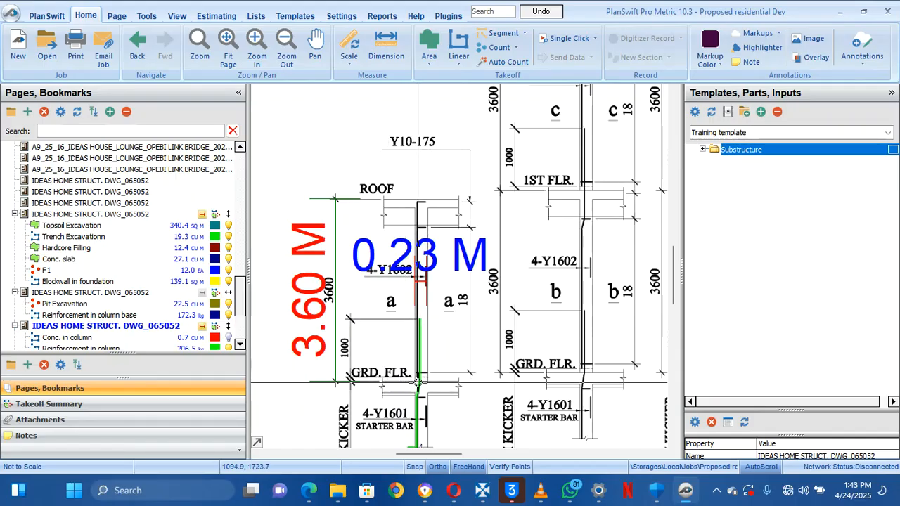
left_click(315, 46)
mouse_move(586, 331)
left_mouse_down()
mouse_move(529, 316)
mouse_move(460, 272)
left_mouse_up()
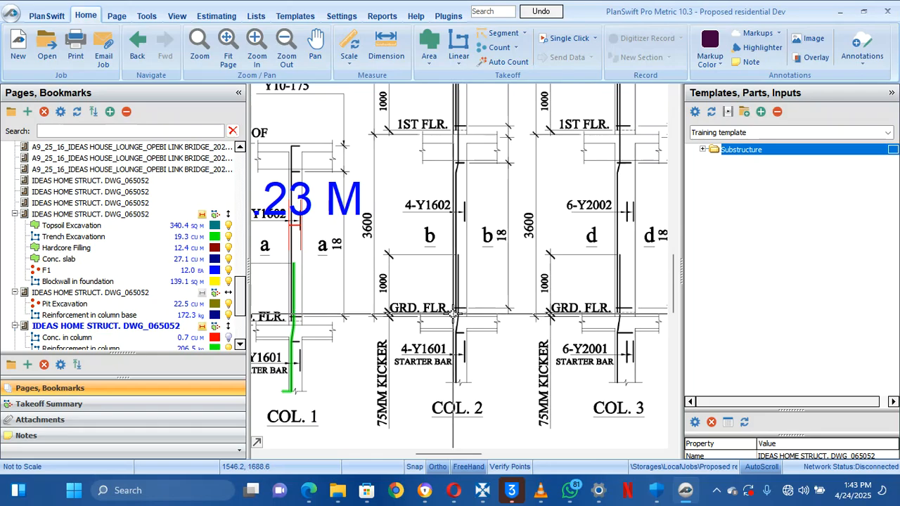
mouse_move(471, 356)
left_mouse_down()
mouse_move(477, 381)
mouse_move(480, 366)
mouse_move(433, 497)
mouse_move(475, 428)
mouse_move(467, 408)
left_mouse_up()
key("Escape")
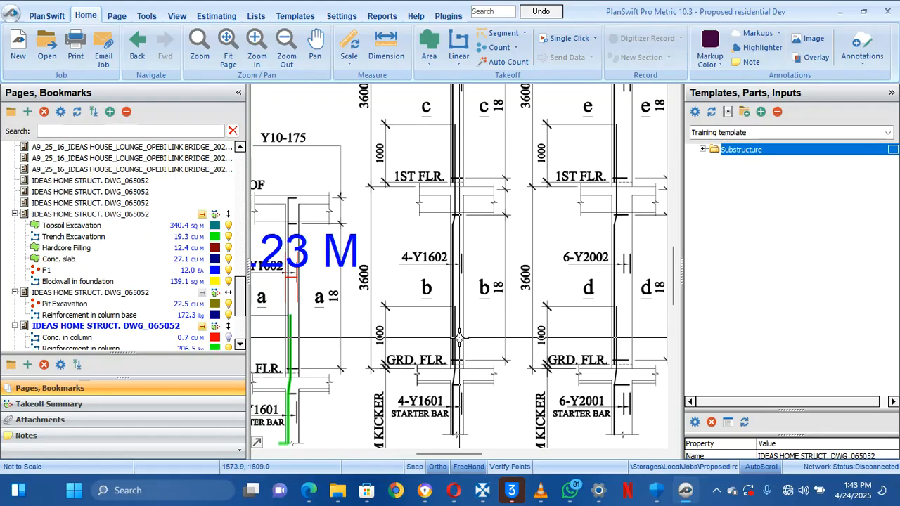
mouse_move(478, 208)
left_mouse_down()
mouse_move(457, 339)
mouse_move(500, 326)
mouse_move(514, 202)
mouse_move(504, 199)
mouse_move(513, 211)
mouse_move(497, 272)
mouse_move(485, 235)
left_mouse_up()
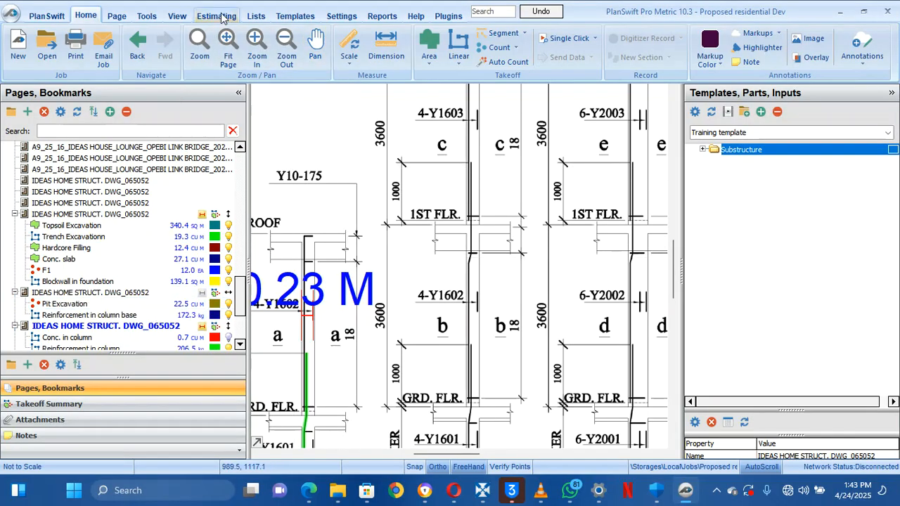
Open the template editor on the Training template and collapse its Substructure folder
left_click(294, 15)
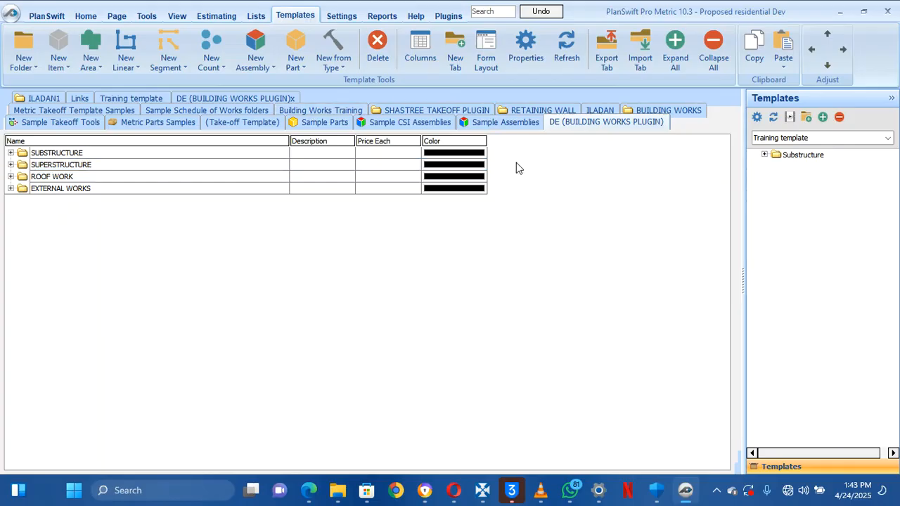
left_click(137, 98)
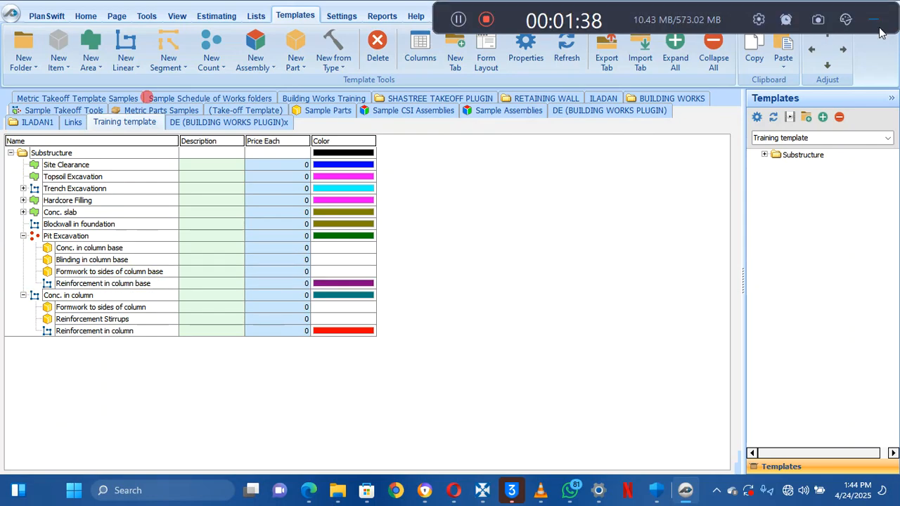
left_click(879, 22)
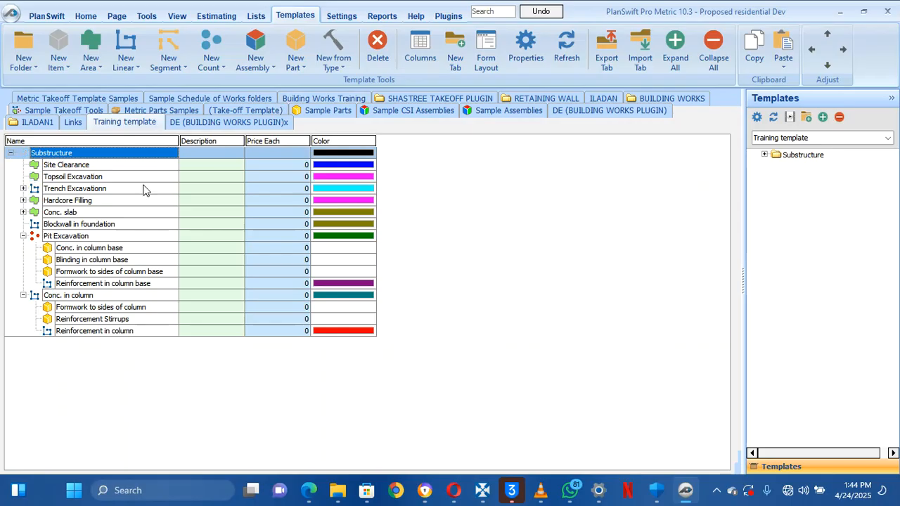
left_click(11, 154)
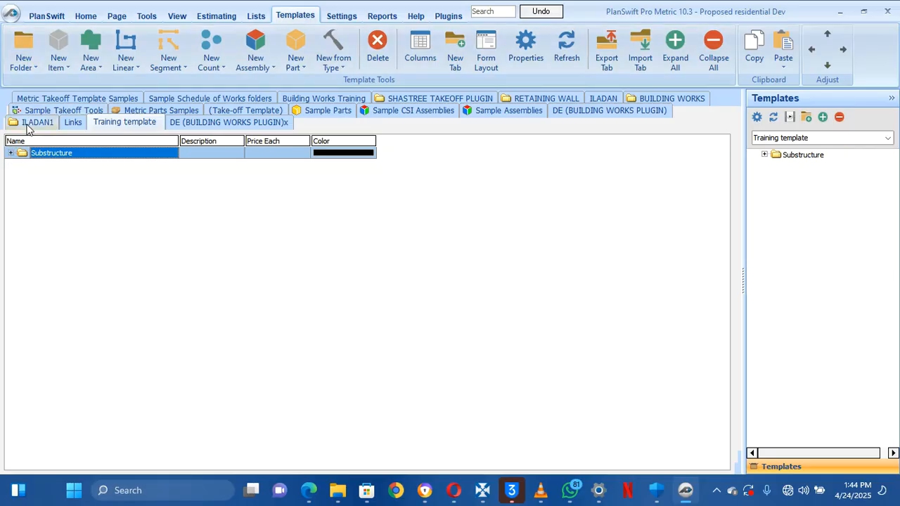
Add a new top-level template folder named Superstructure
left_click(20, 45)
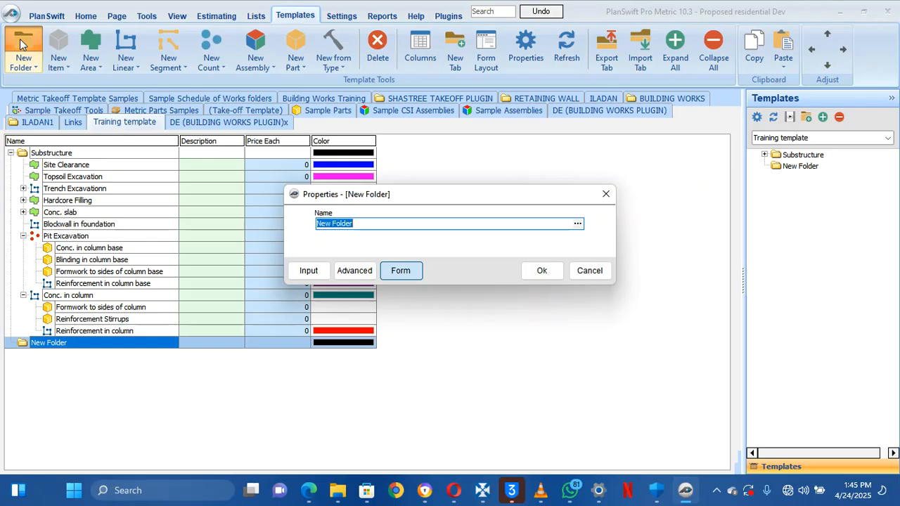
type("S")
type("uperstructure")
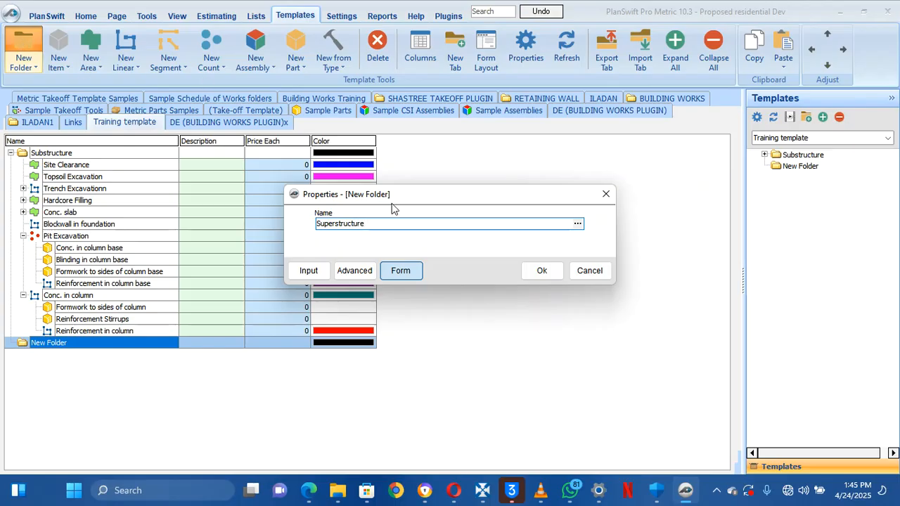
left_click(540, 270)
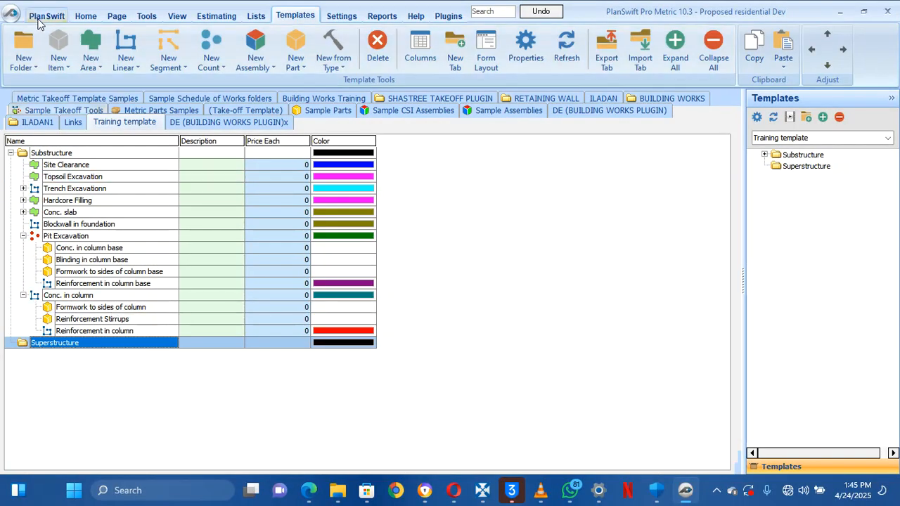
Add a Frames sub-folder nested inside Superstructure
left_click(23, 69)
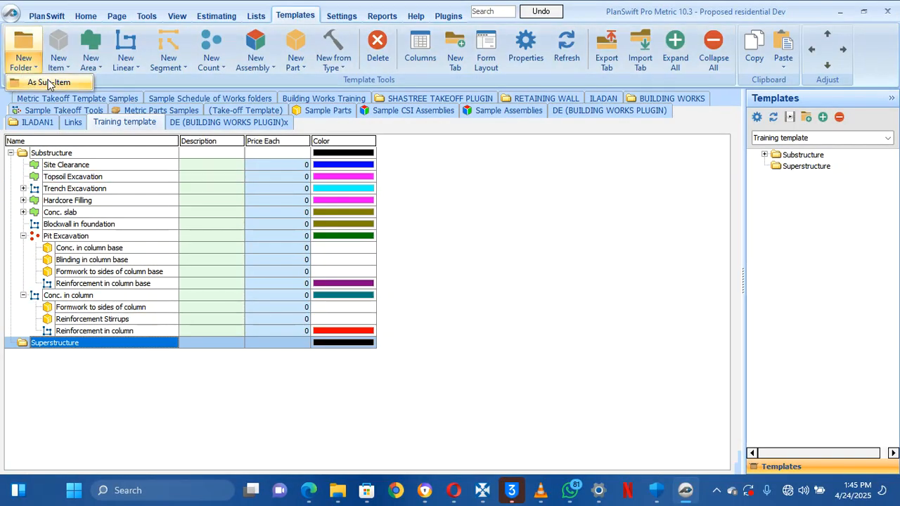
left_click(48, 82)
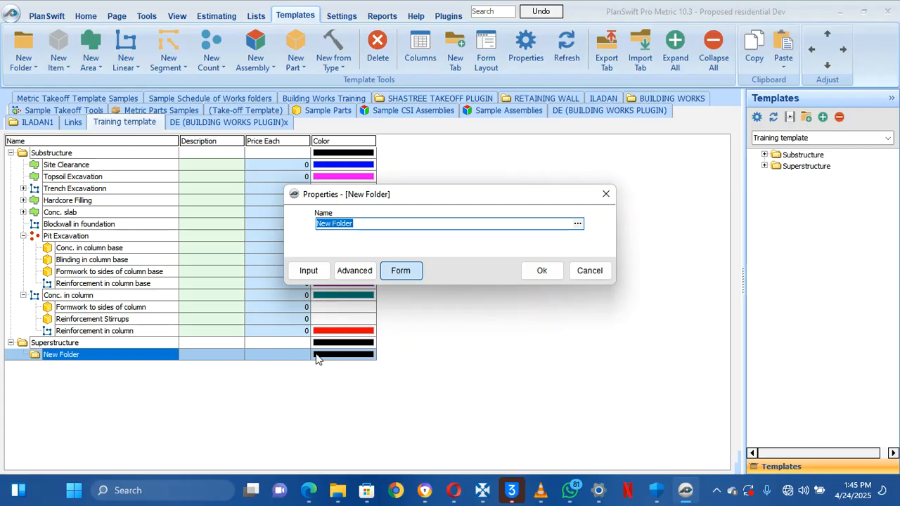
type("Frames")
left_click(533, 276)
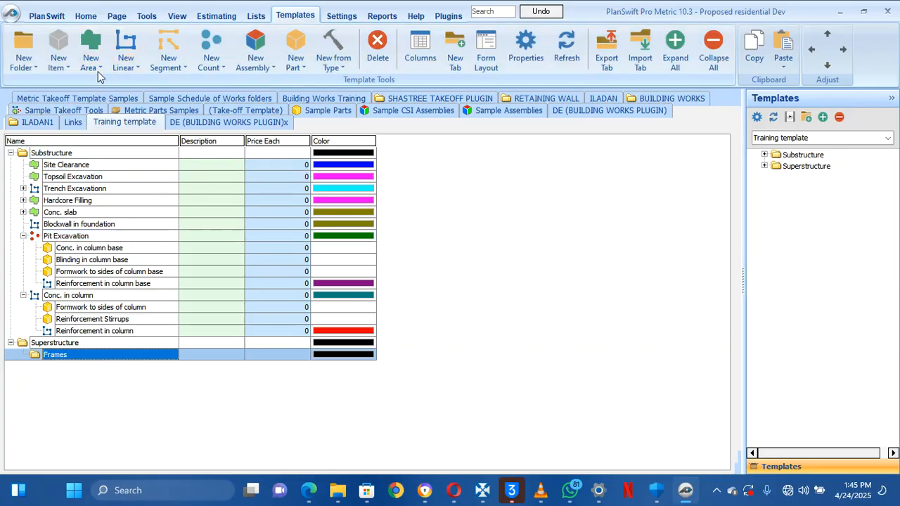
Create a sub-folder named Column inside the Frames folder
left_click(28, 65)
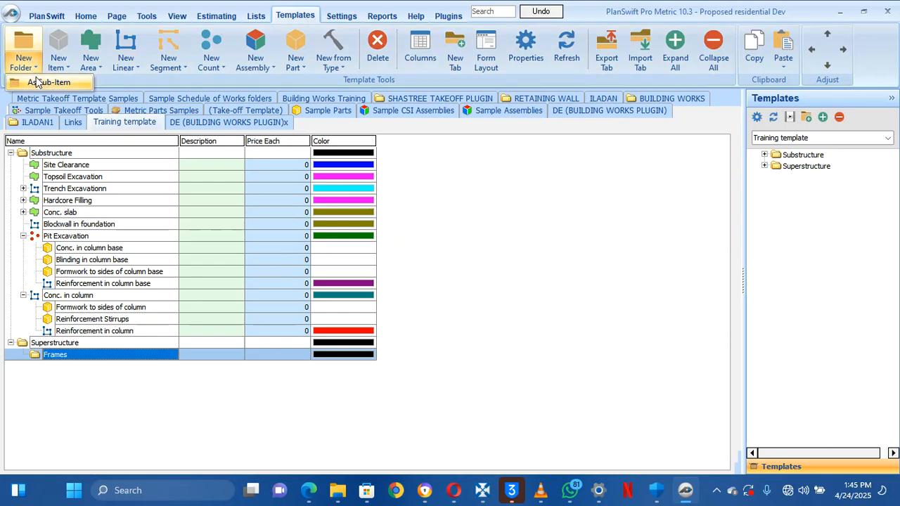
left_click(38, 81)
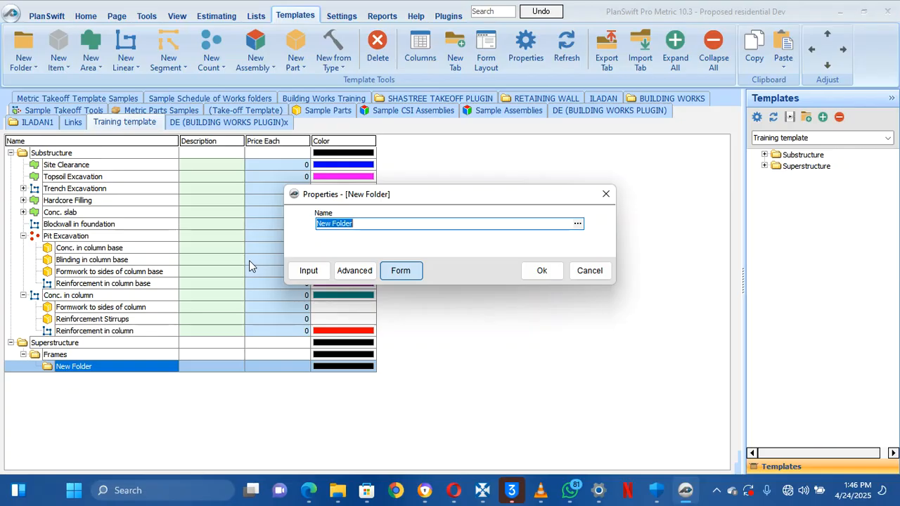
type("Column")
left_click(539, 271)
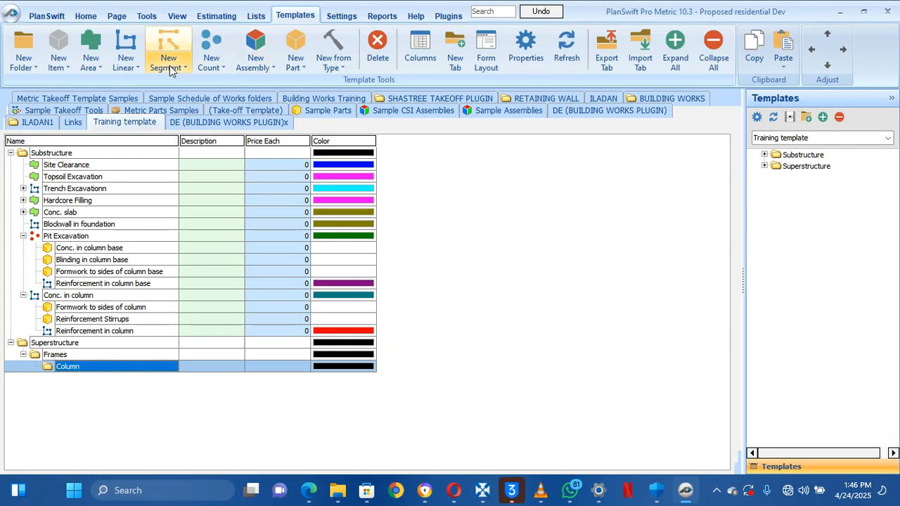
Abandon the new linear part in Column without saving, then collapse Conc. in column
left_click(126, 68)
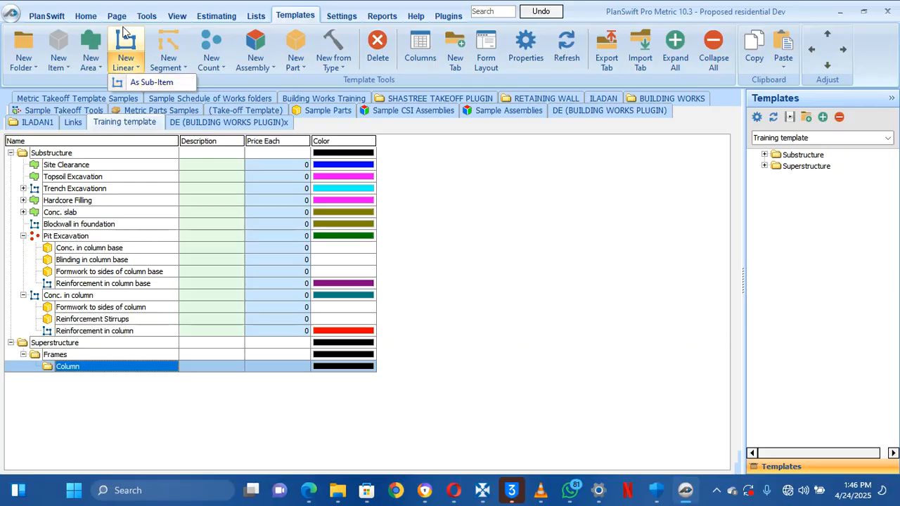
left_click(135, 78)
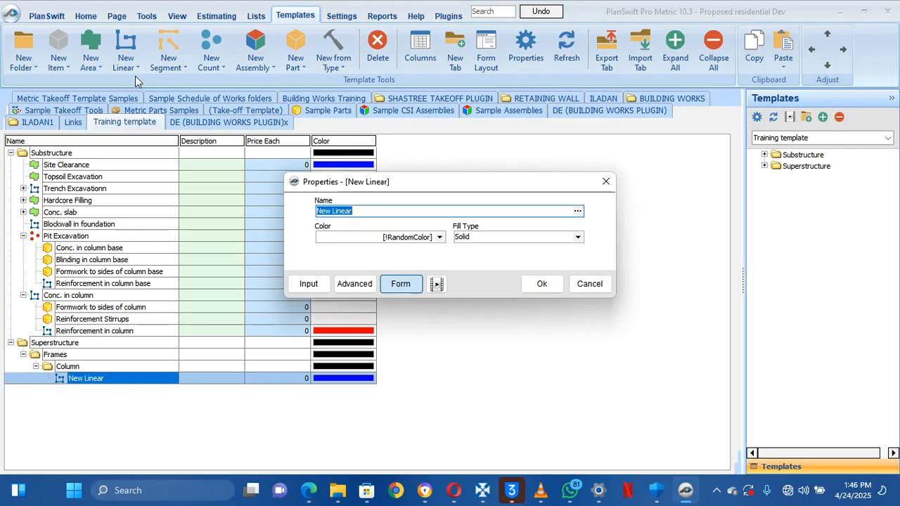
type("C")
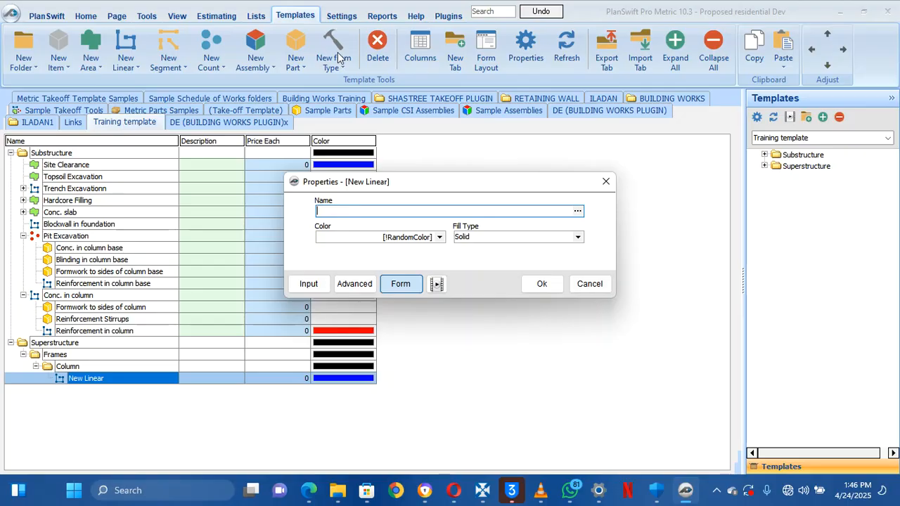
left_click(581, 283)
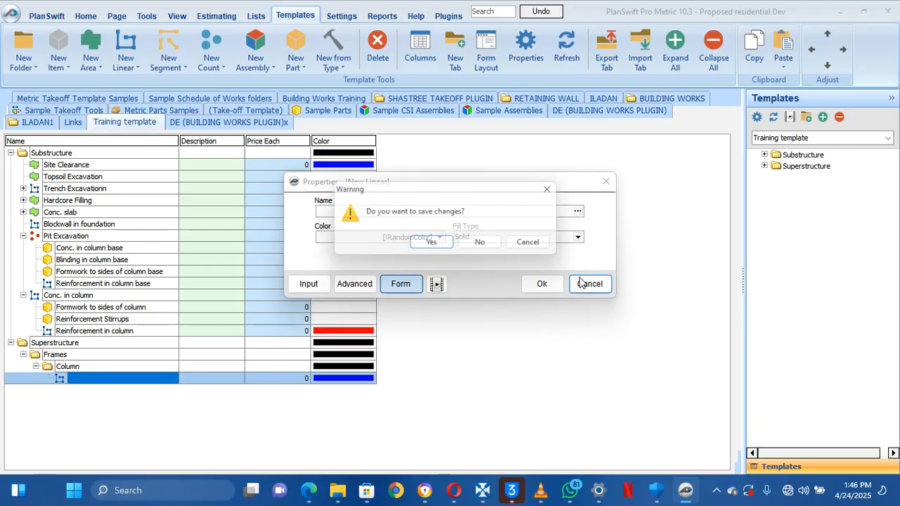
left_click(484, 246)
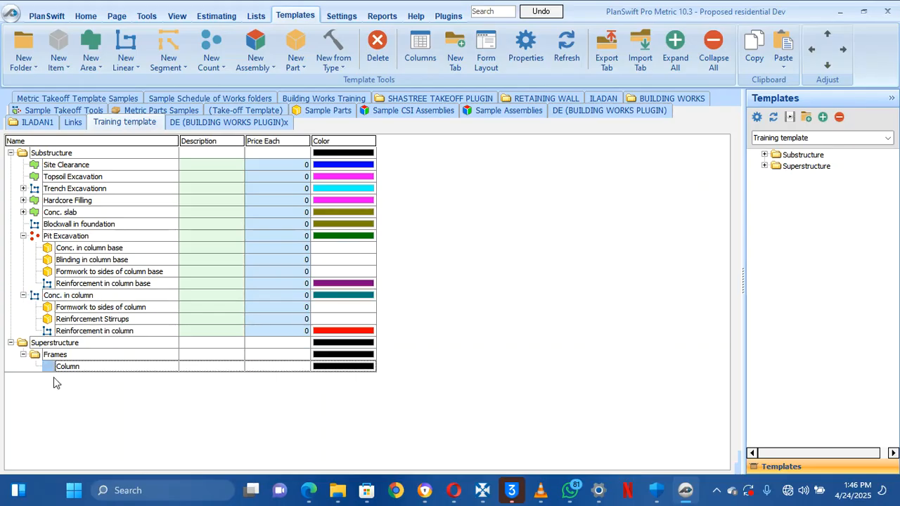
left_click(23, 295)
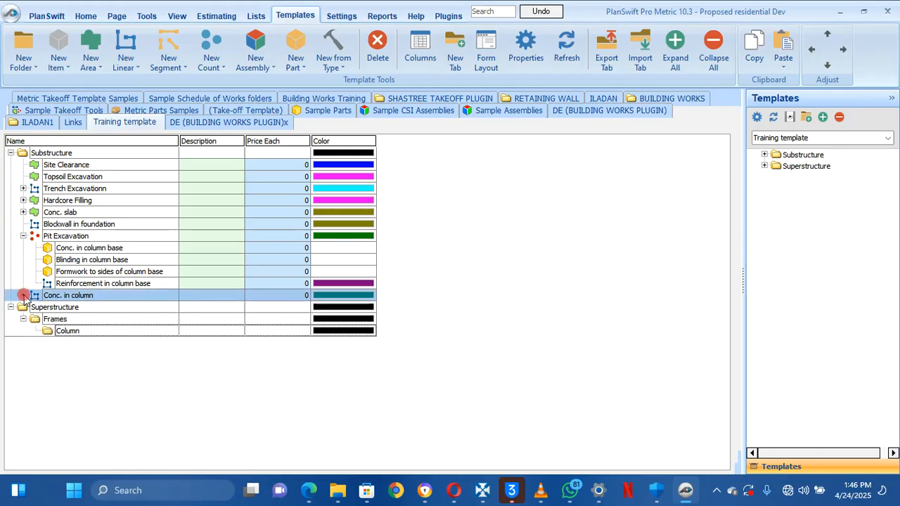
Copy Conc. in column into the Column folder, indent it there and expand its three parts
right_click(61, 299)
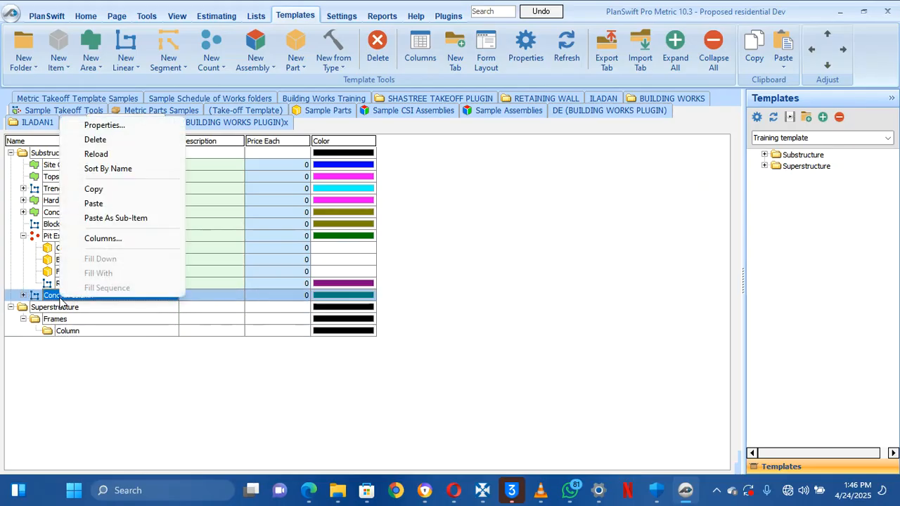
left_click(96, 190)
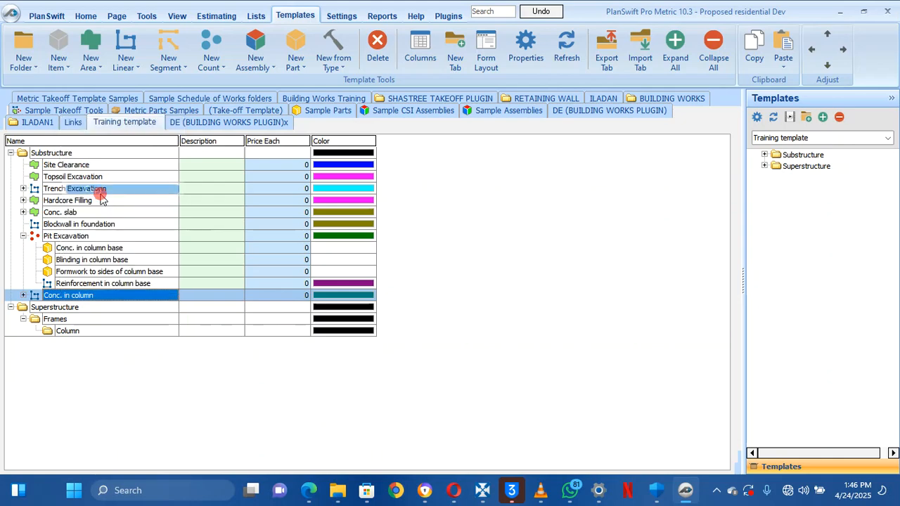
right_click(83, 332)
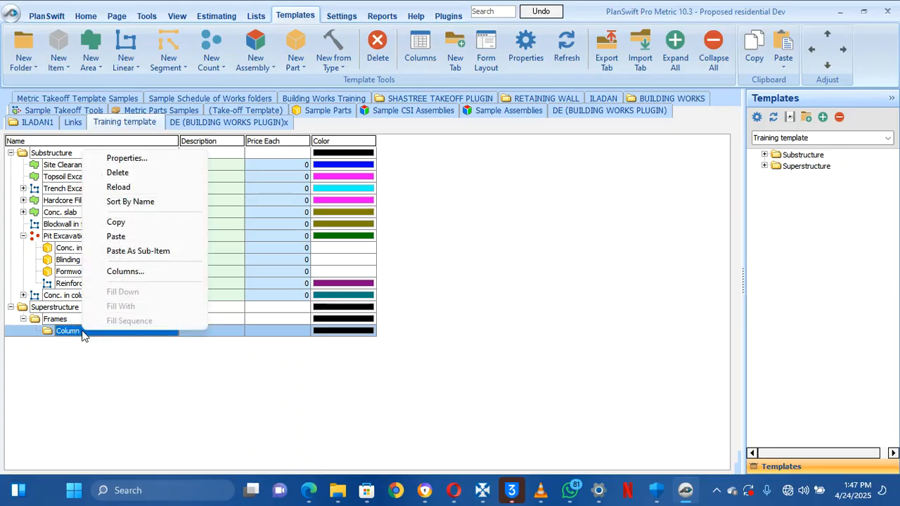
left_click(138, 237)
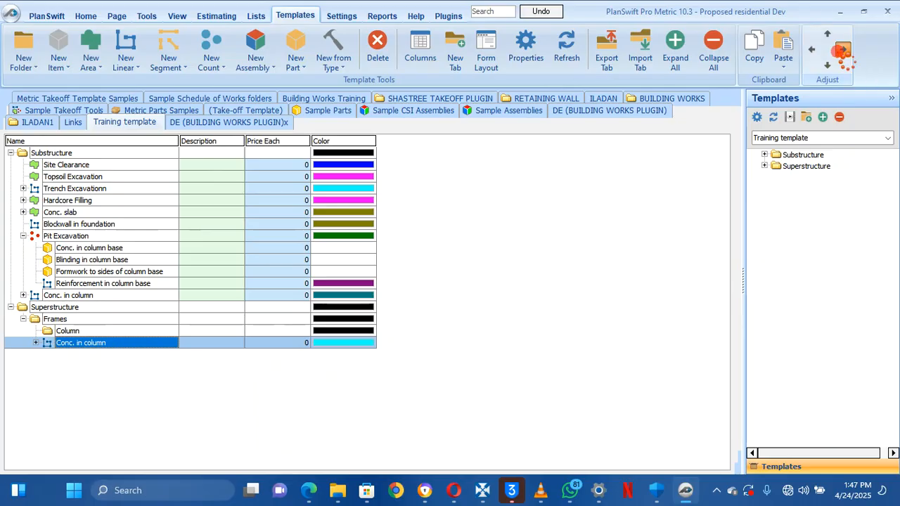
left_click(839, 52)
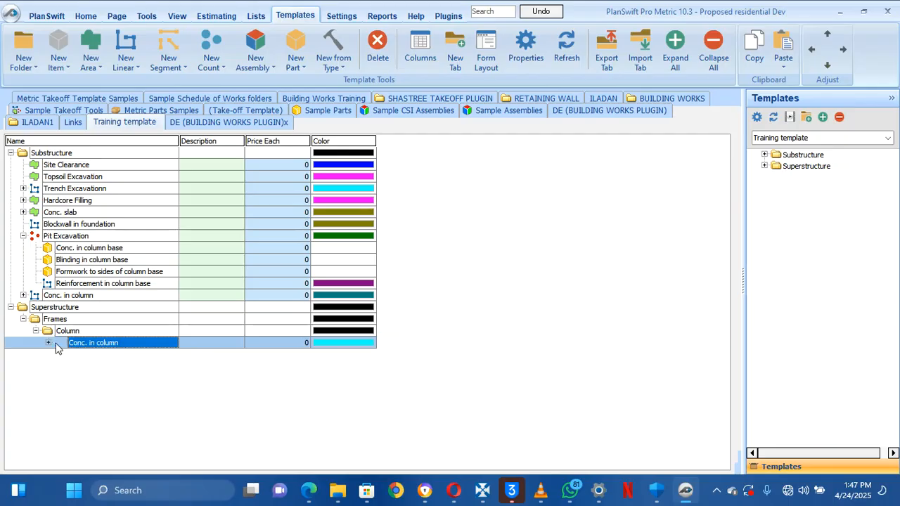
left_click(35, 332)
left_click(35, 331)
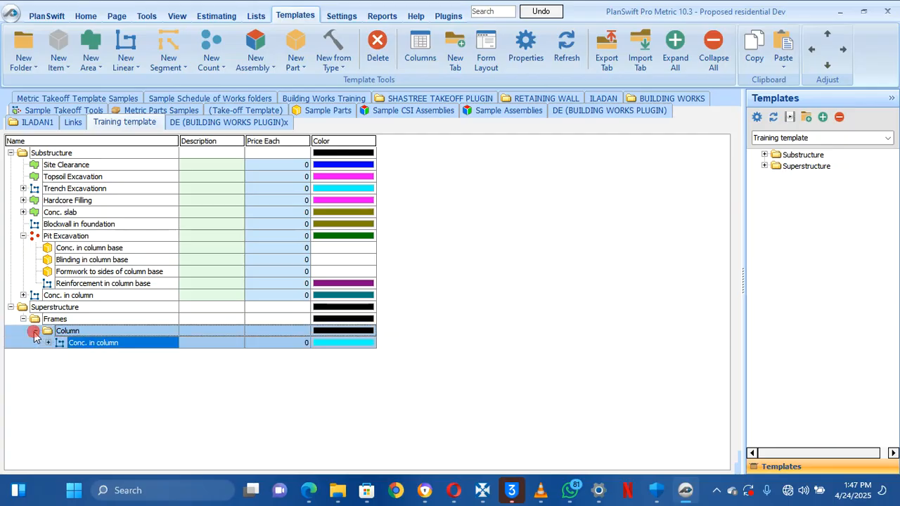
left_click(49, 343)
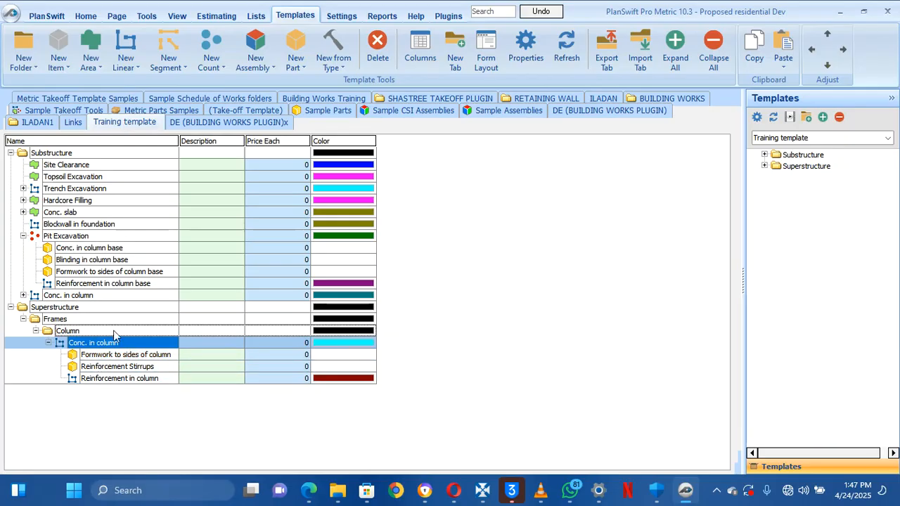
In the takeoff workspace, expand Superstructure > Frames > Column > Conc. in column and open its properties
left_click(83, 17)
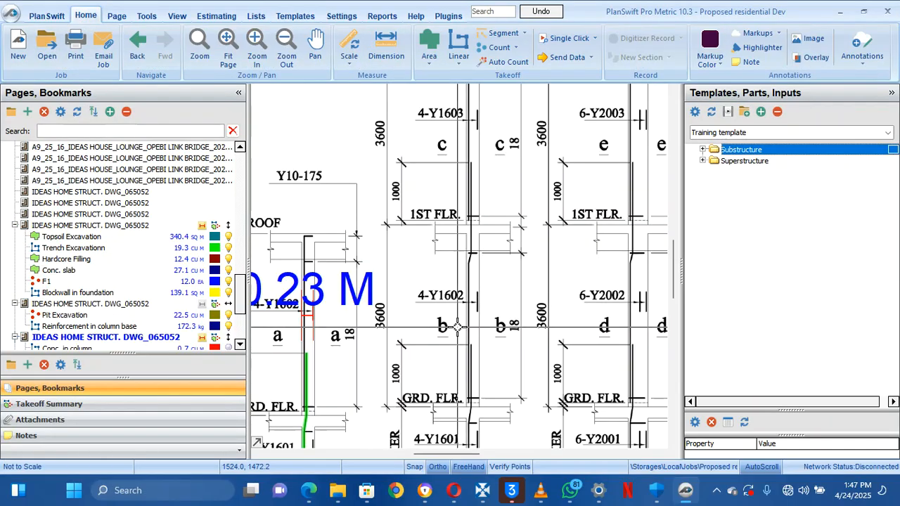
left_click(702, 161)
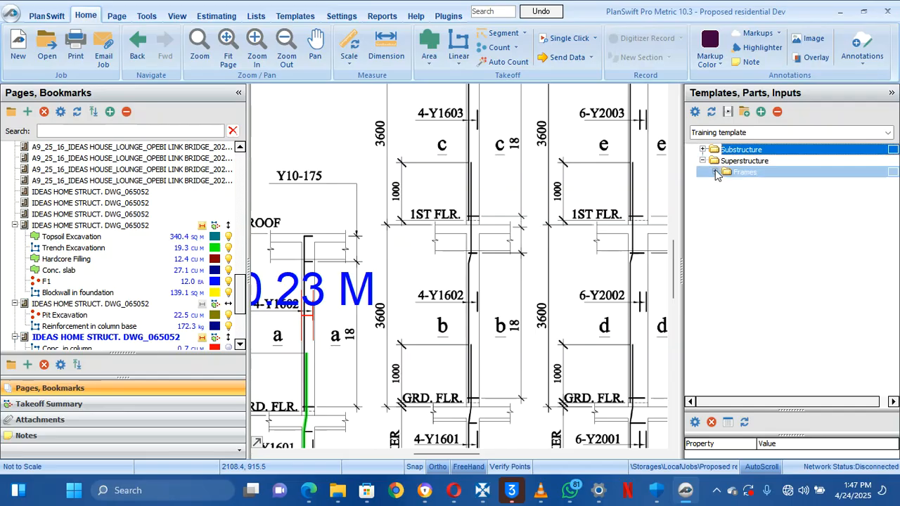
left_click(716, 172)
left_click(727, 183)
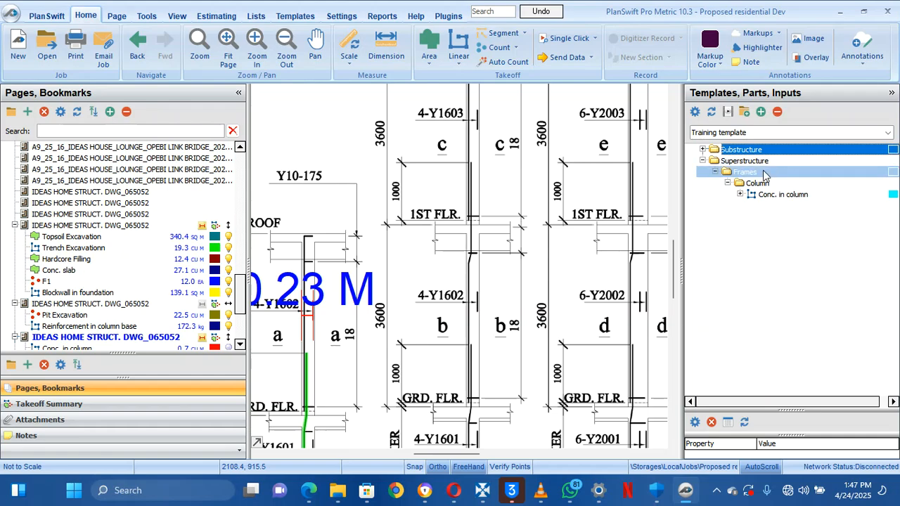
left_click(740, 195)
left_click(740, 195)
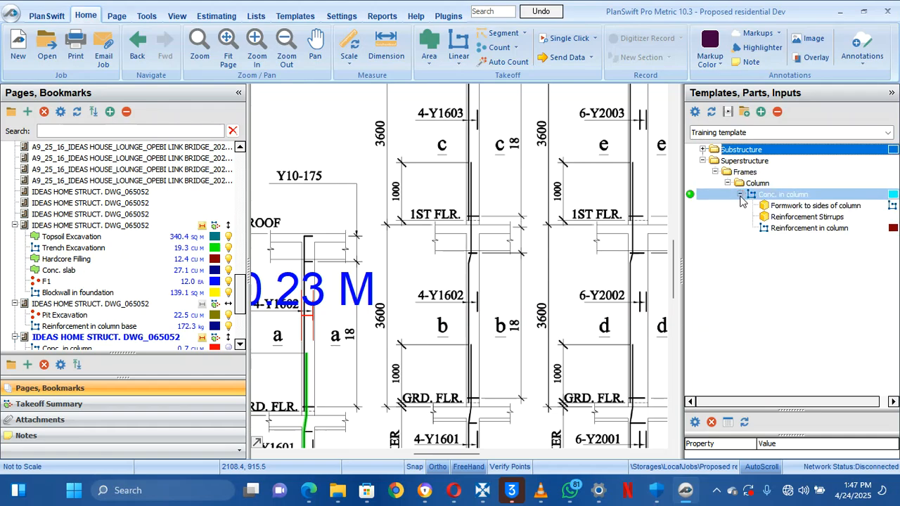
left_click(691, 198)
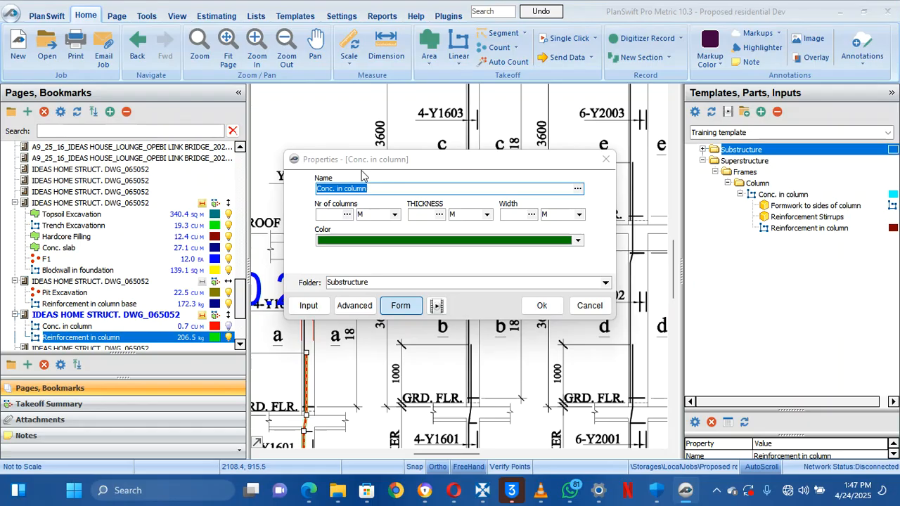
Set Conc. in column to 15 columns with 0.23 M thickness and 0.23 M width
left_click_drag(431, 168, 542, 130)
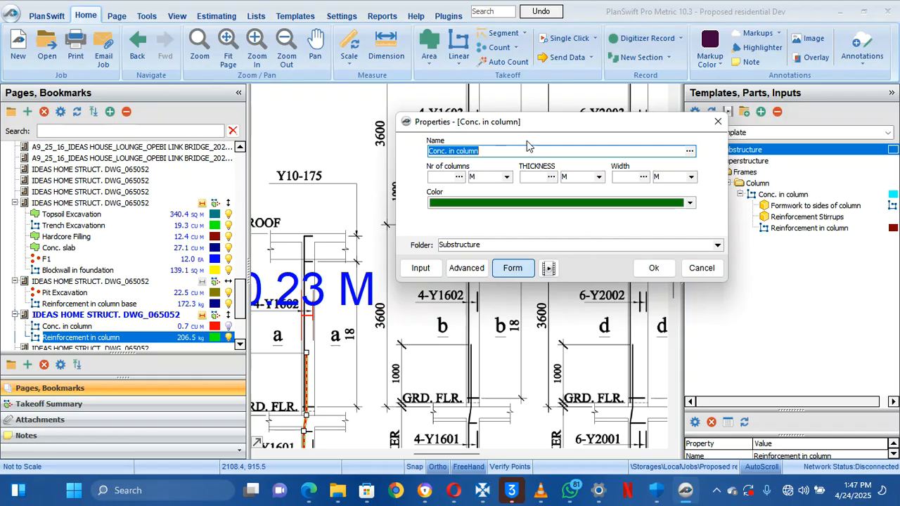
key("End")
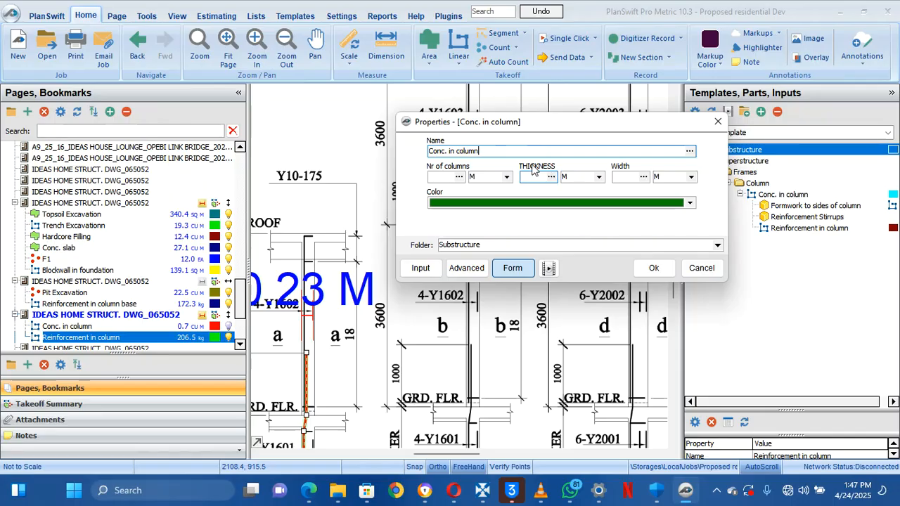
left_click(448, 177)
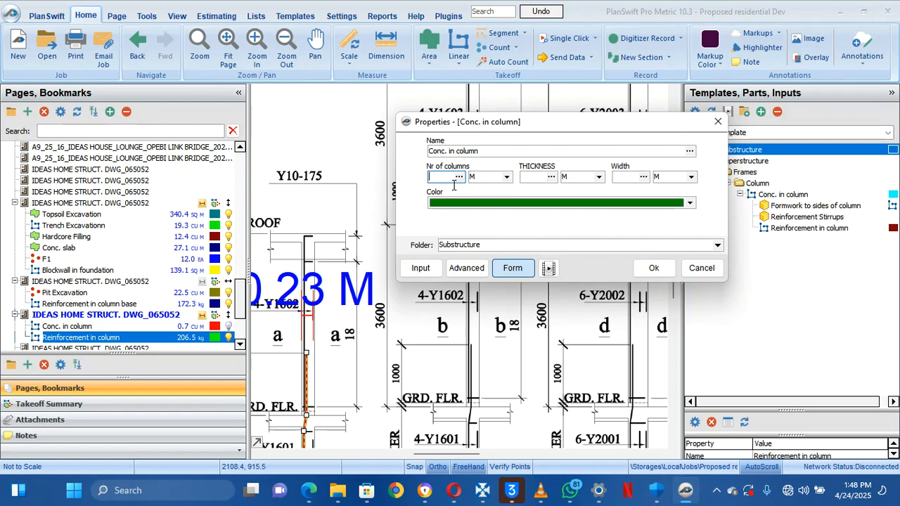
left_click(528, 177)
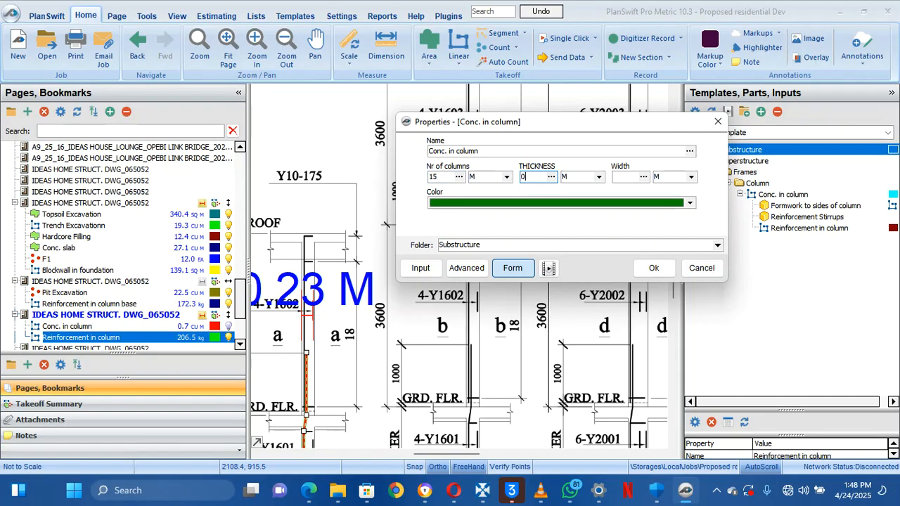
left_click(625, 176)
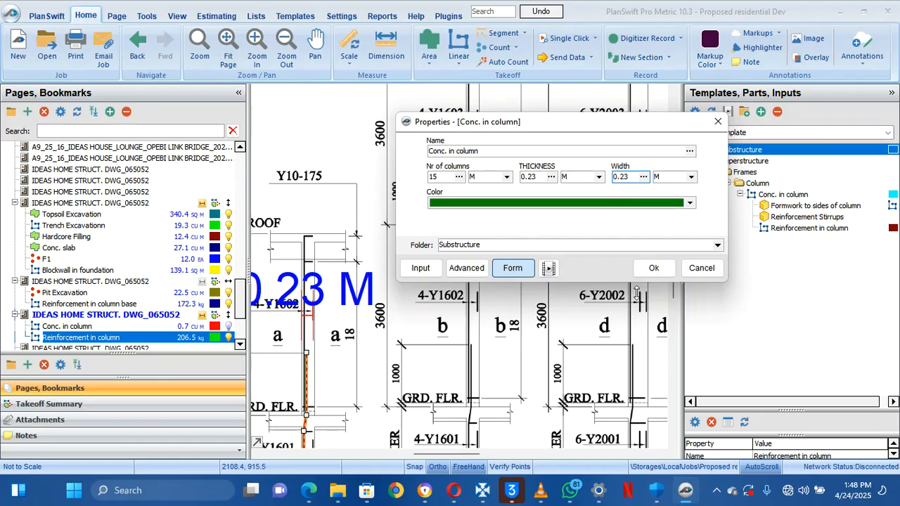
left_click(654, 268)
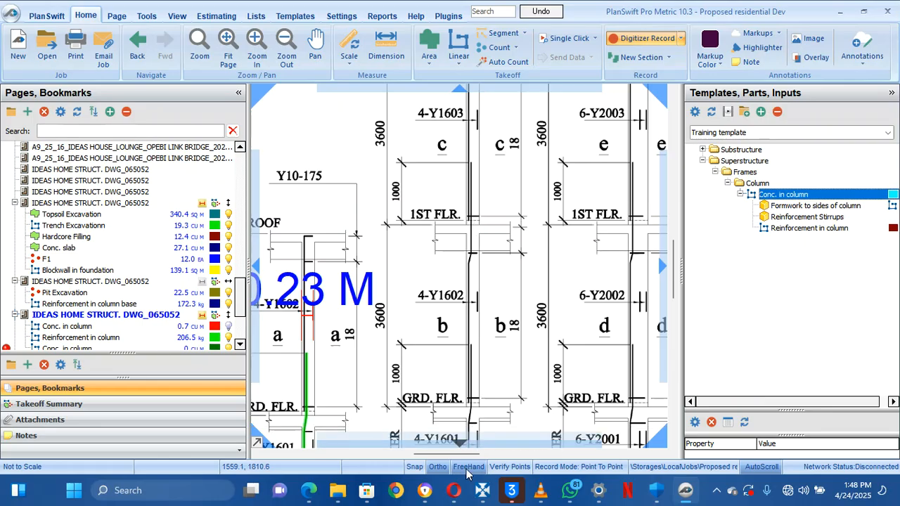
Trace column b (COL. 2) from GRD. FLR. to 1ST FLR., about 3.42 M long
scroll(470, 398, "up", 4)
mouse_move(470, 398)
left_mouse_down()
mouse_move(458, 332)
mouse_move(483, 246)
left_mouse_up()
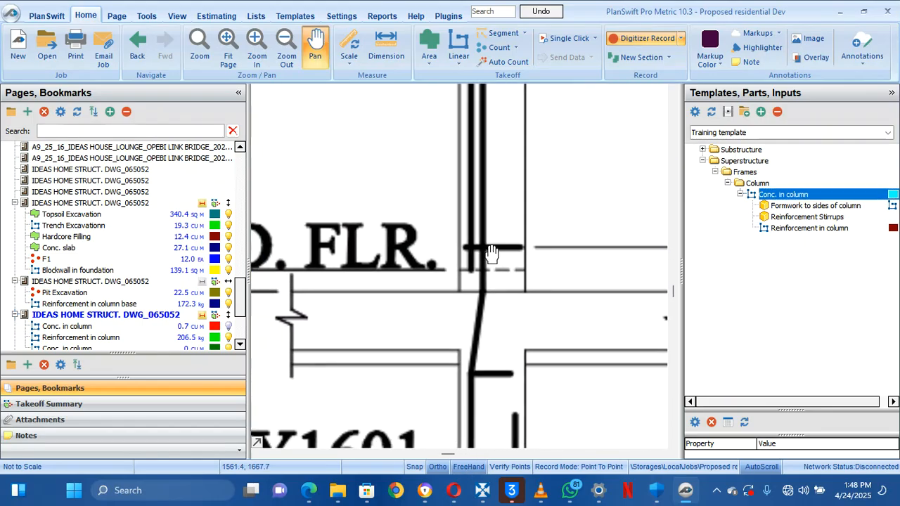
left_click(456, 292)
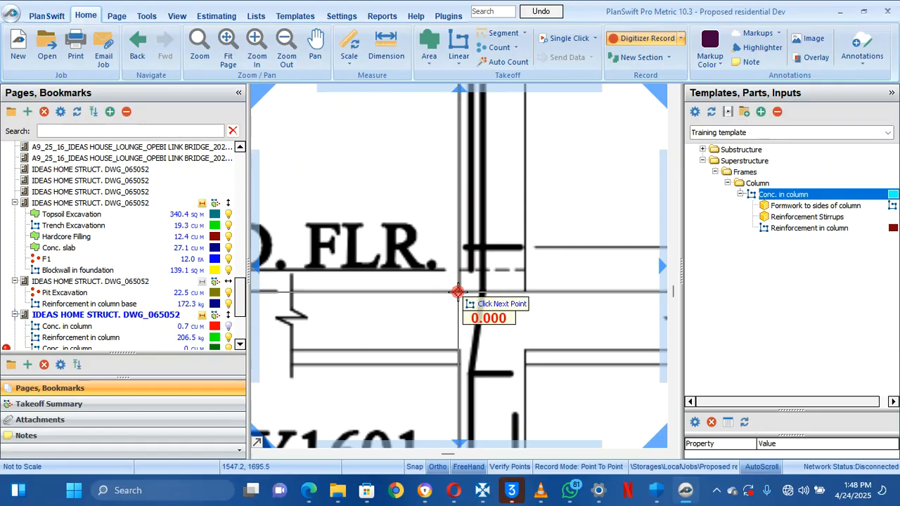
scroll(457, 291, "down", 4)
scroll(458, 222, "up", 5)
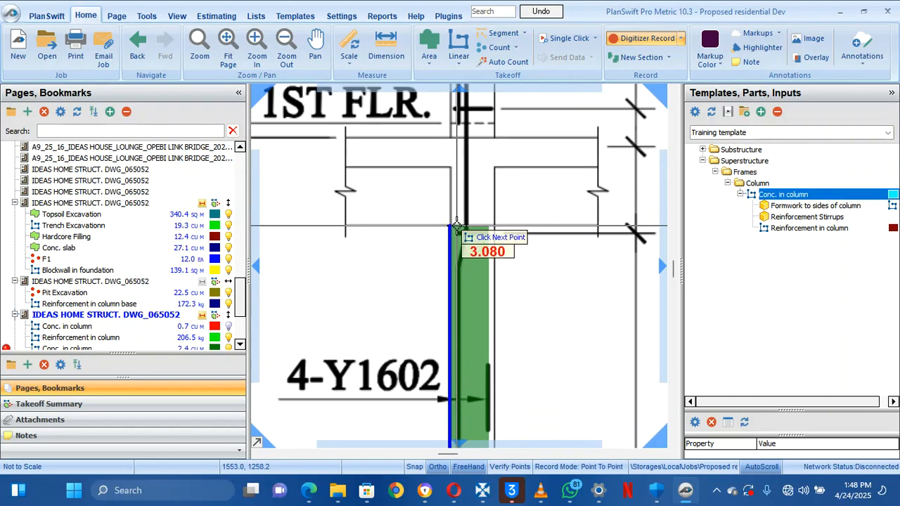
mouse_move(461, 269)
left_mouse_down()
mouse_move(459, 227)
mouse_move(466, 320)
left_mouse_up()
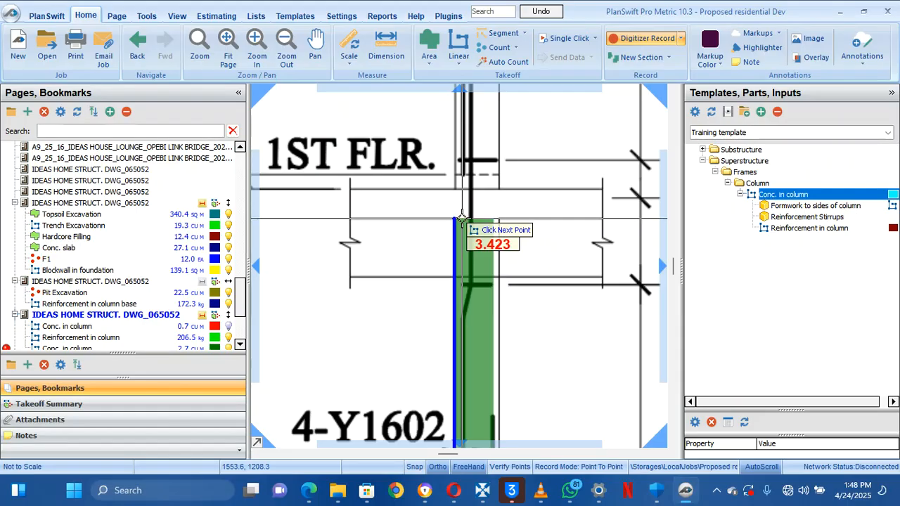
left_click(619, 39)
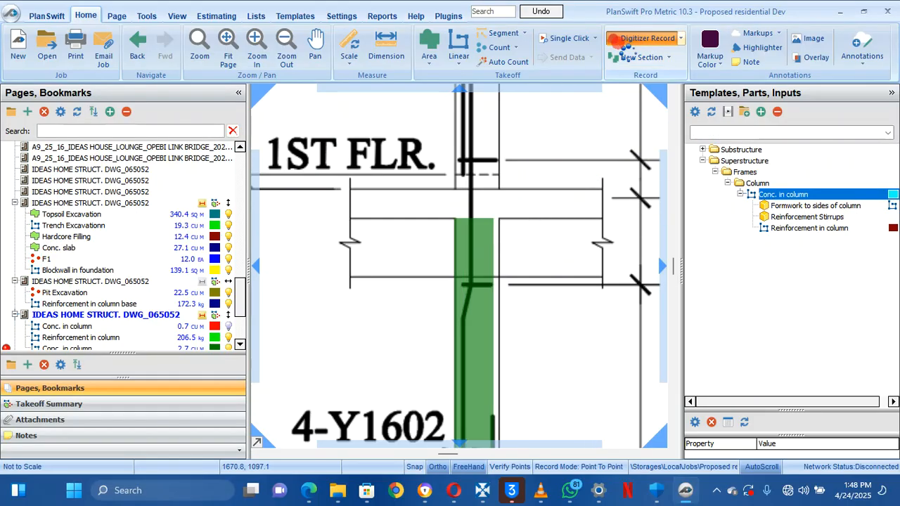
scroll(547, 201, "down", 3)
mouse_move(549, 204)
left_mouse_down()
mouse_move(540, 213)
mouse_move(501, 186)
mouse_move(517, 173)
left_mouse_up()
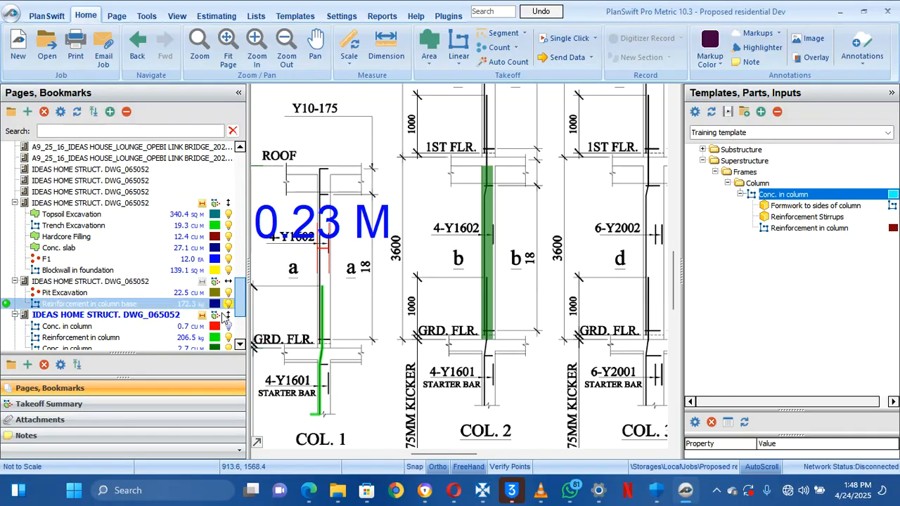
left_click(189, 327)
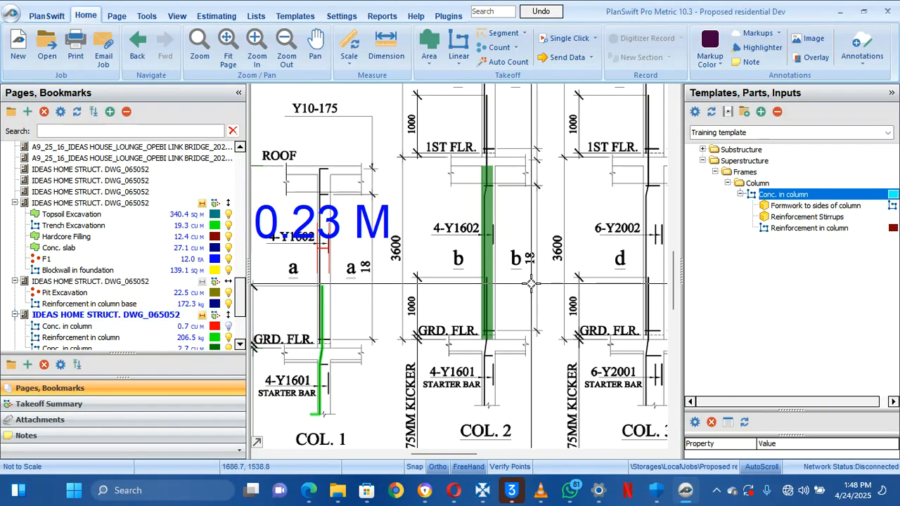
mouse_move(483, 274)
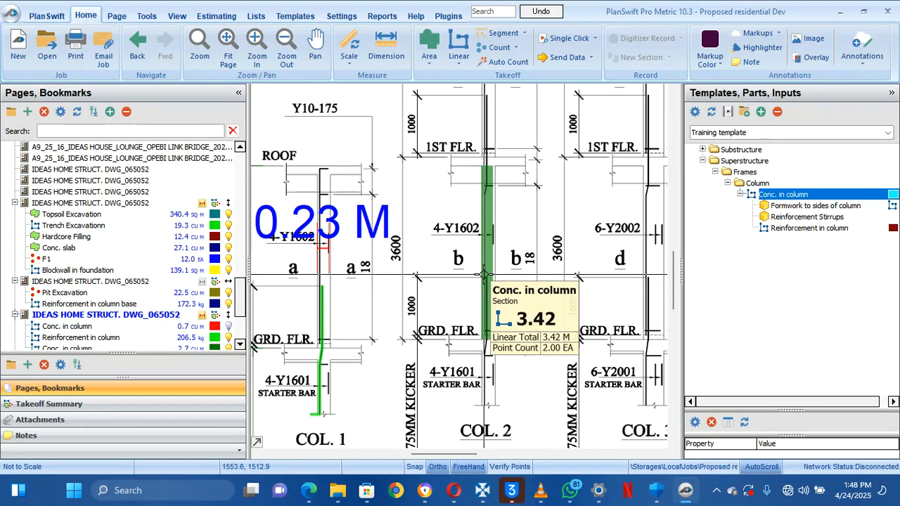
left_click(98, 408)
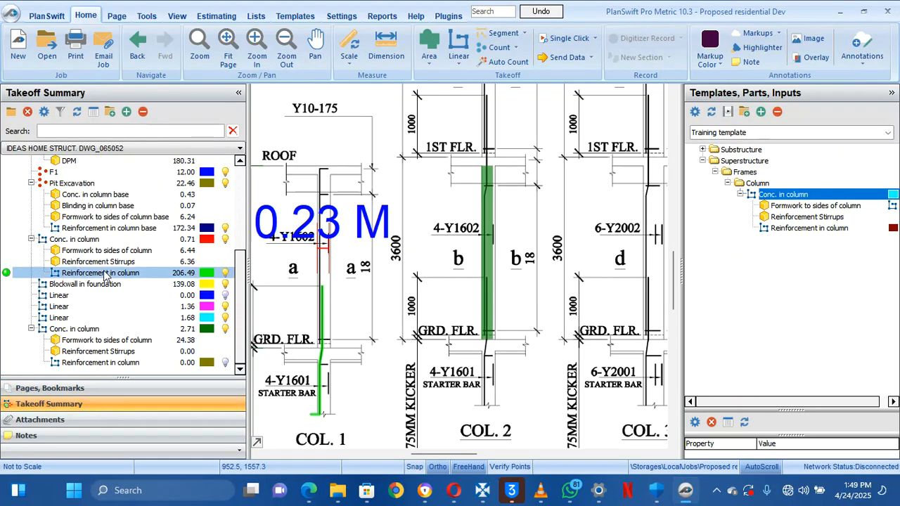
scroll(104, 219, "up", 4)
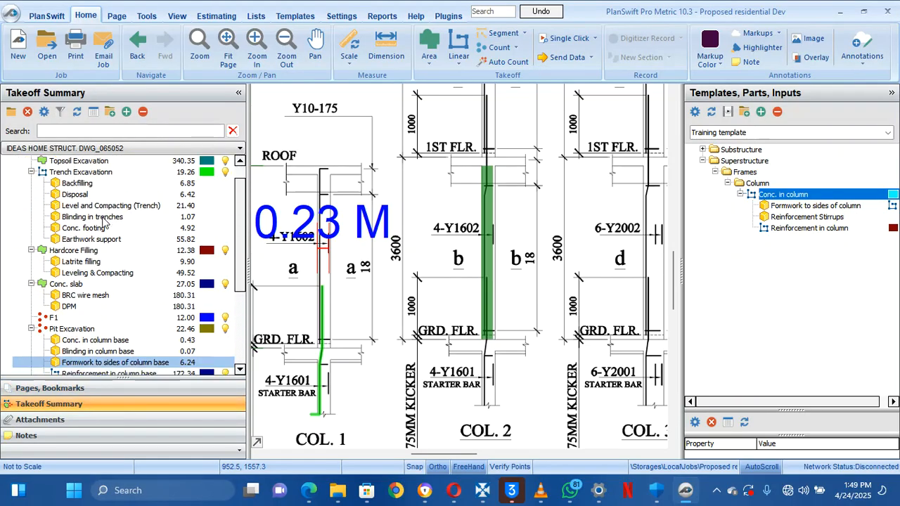
scroll(104, 221, "down", 4)
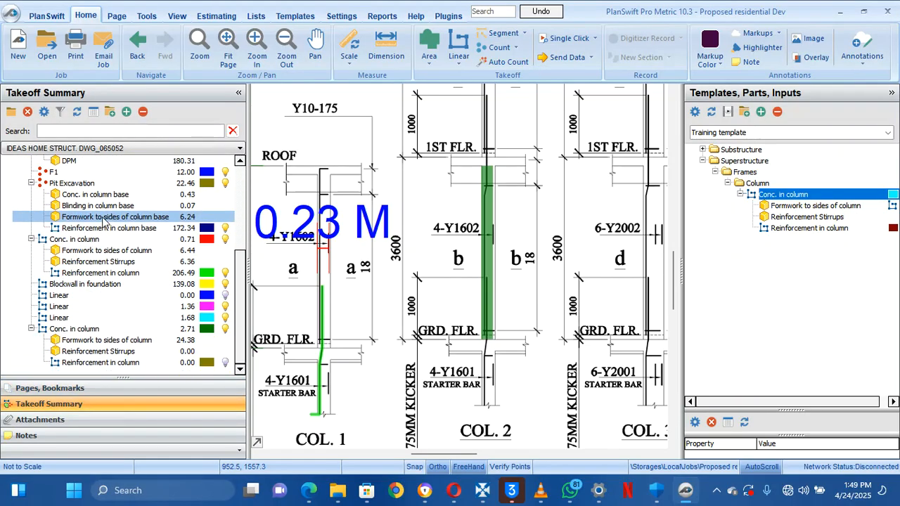
left_click(83, 364)
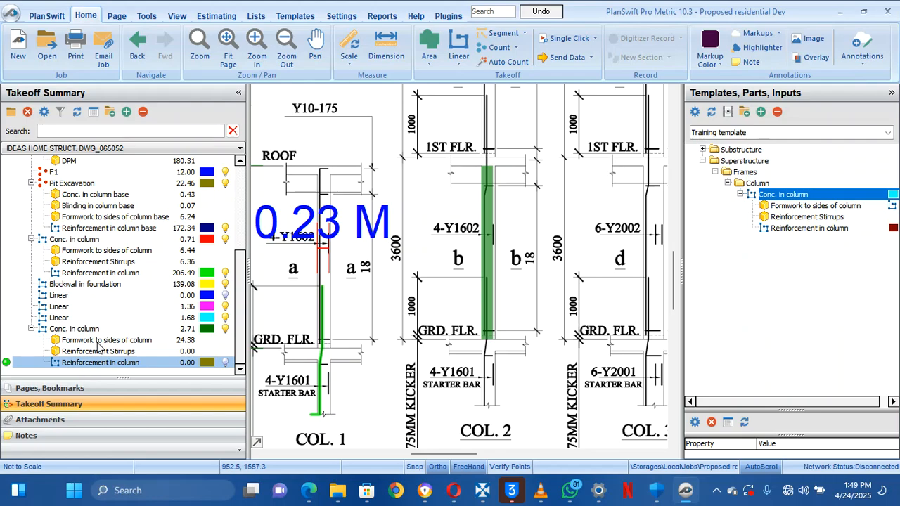
left_click(98, 342)
left_click(96, 351)
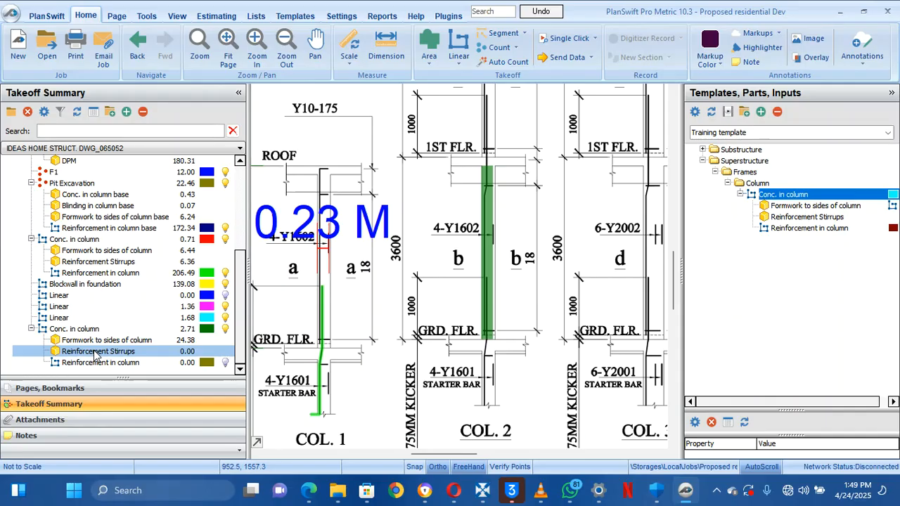
double_click(96, 351)
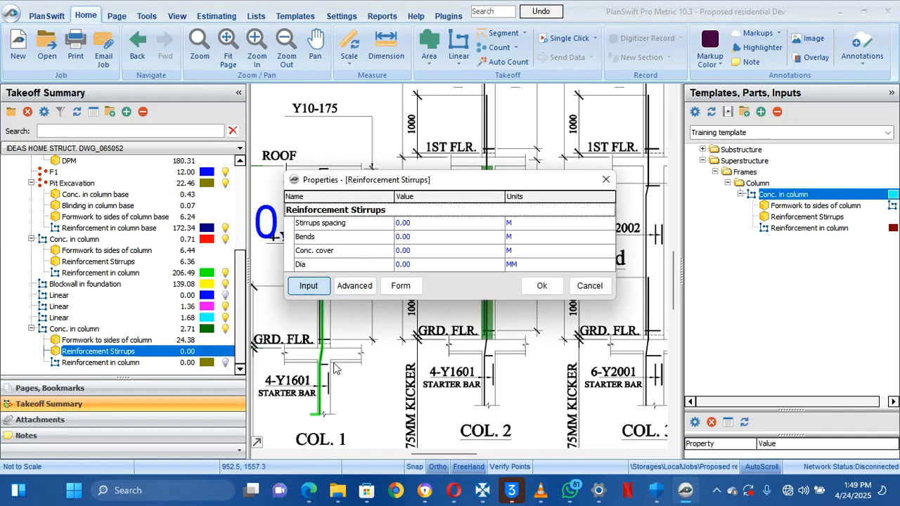
left_click(606, 180)
mouse_move(572, 200)
left_mouse_down()
mouse_move(500, 293)
mouse_move(512, 391)
left_mouse_up()
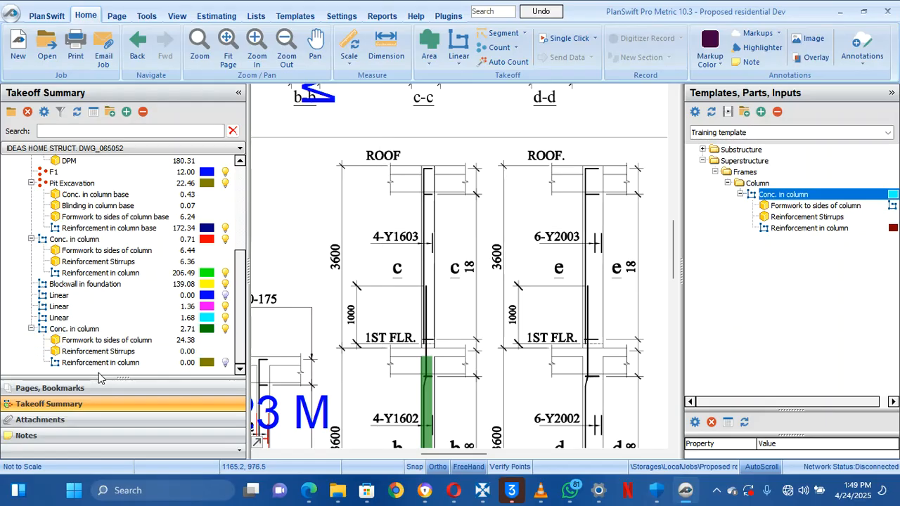
left_click(90, 391)
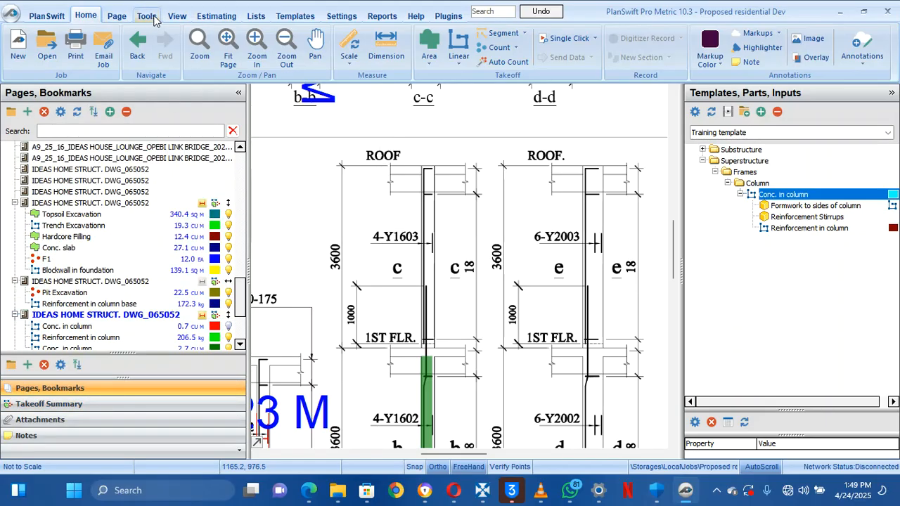
left_click(205, 15)
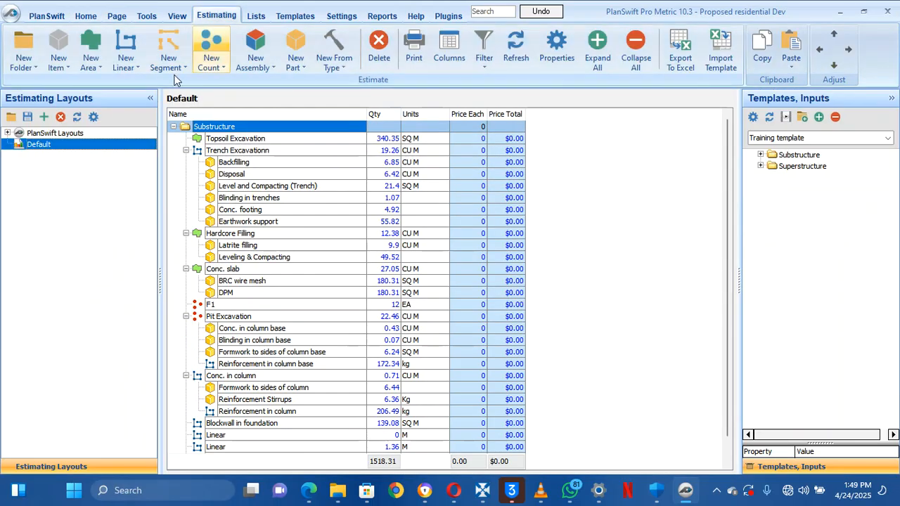
left_click(281, 352)
scroll(285, 355, "down", 1)
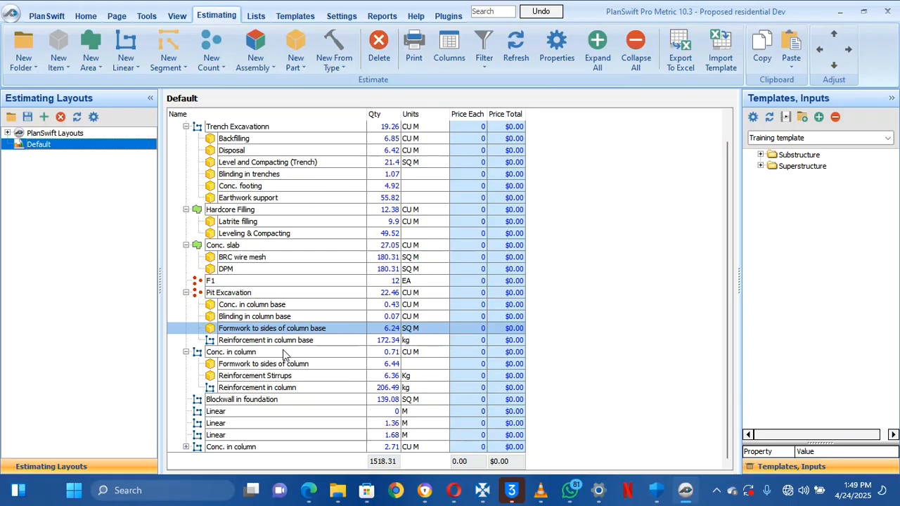
scroll(284, 354, "up", 1)
scroll(284, 354, "down", 1)
left_click(281, 353)
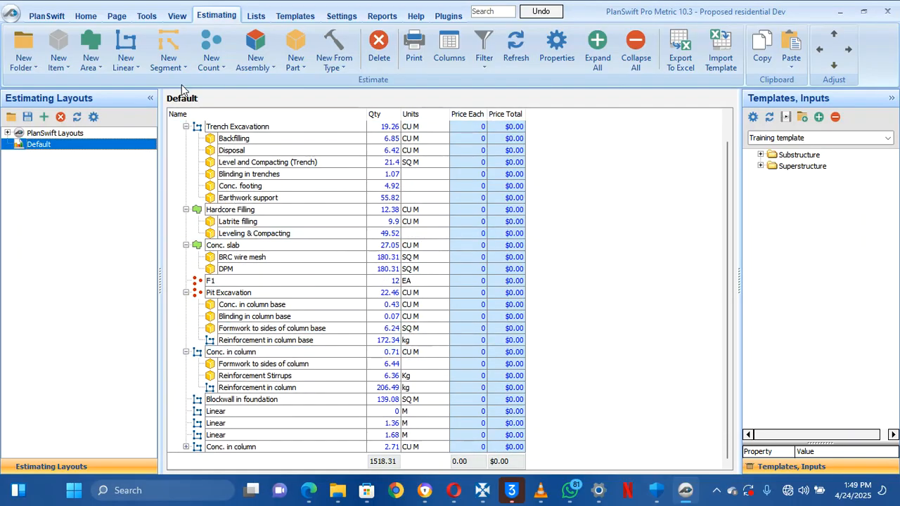
left_click(85, 15)
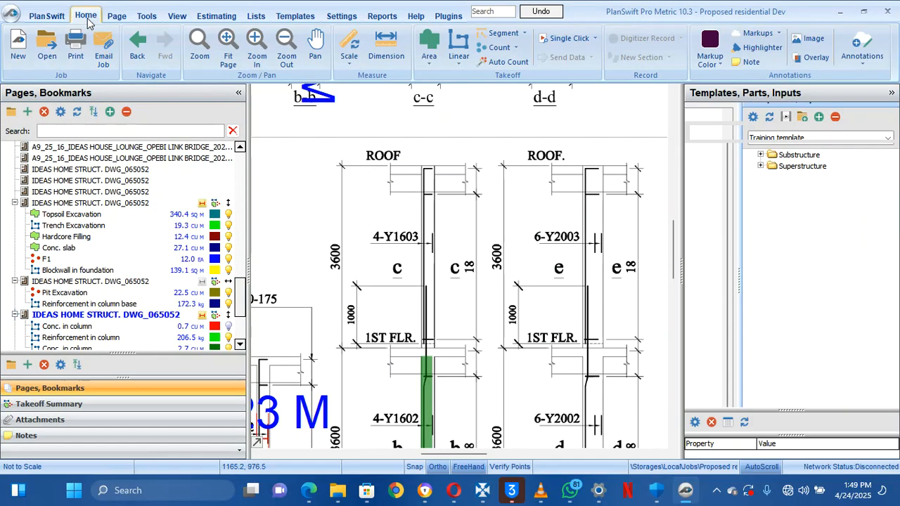
left_click(99, 407)
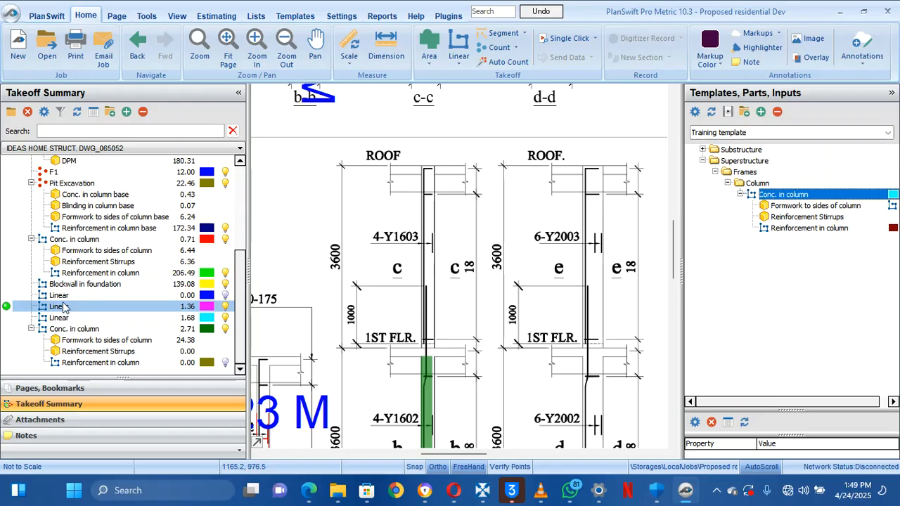
Delete the three stray Linear takeoff items (0.00, 1.36 and 1.68), confirming each deletion
right_click(65, 297)
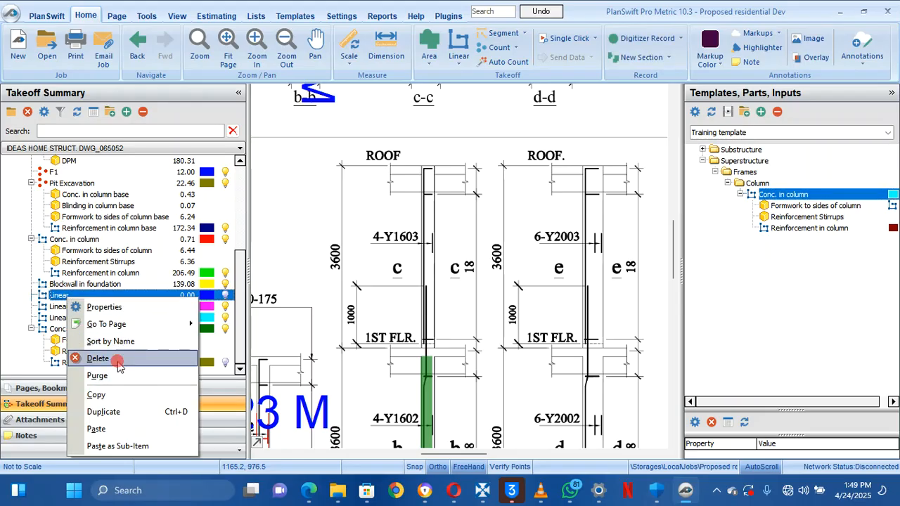
left_click(99, 359)
left_click(484, 247)
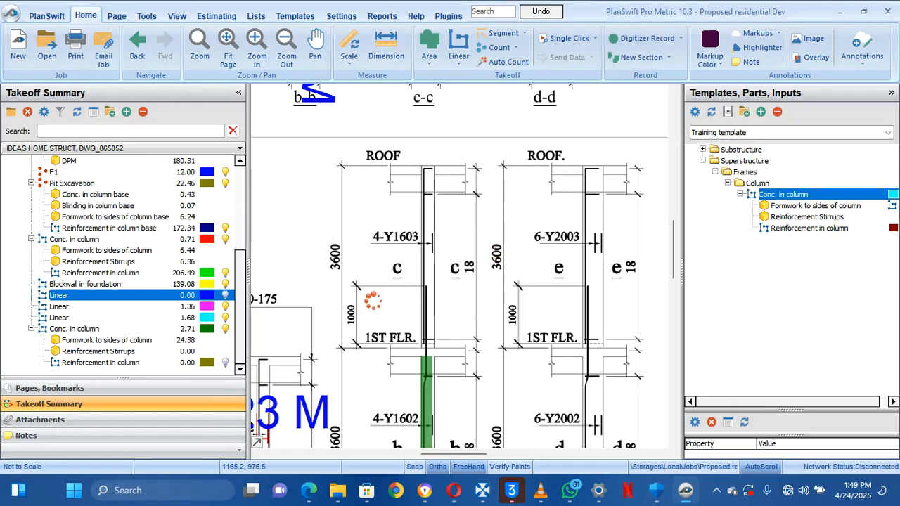
right_click(190, 307)
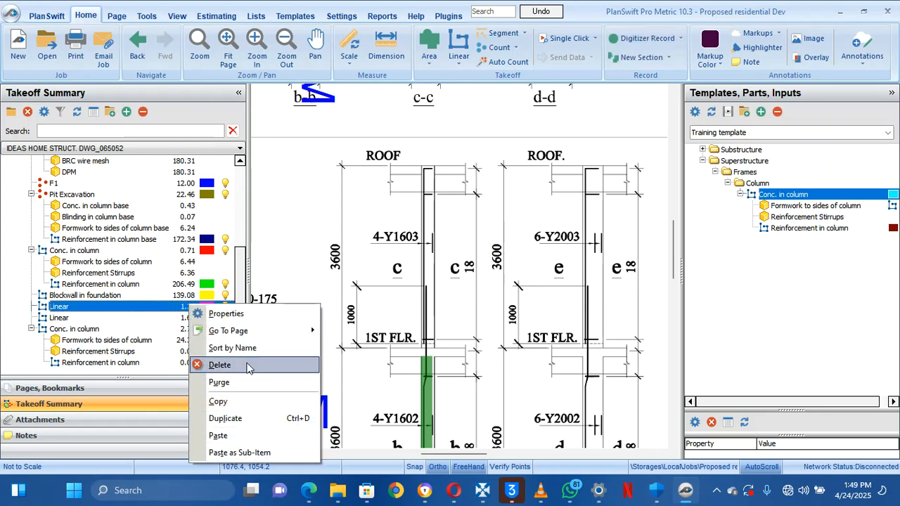
left_click(222, 365)
left_click(484, 247)
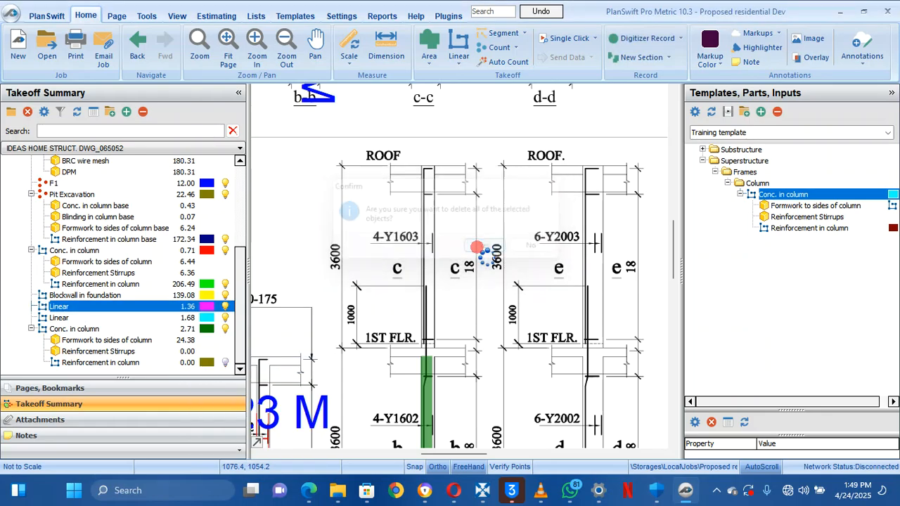
left_click(181, 322)
right_click(182, 321)
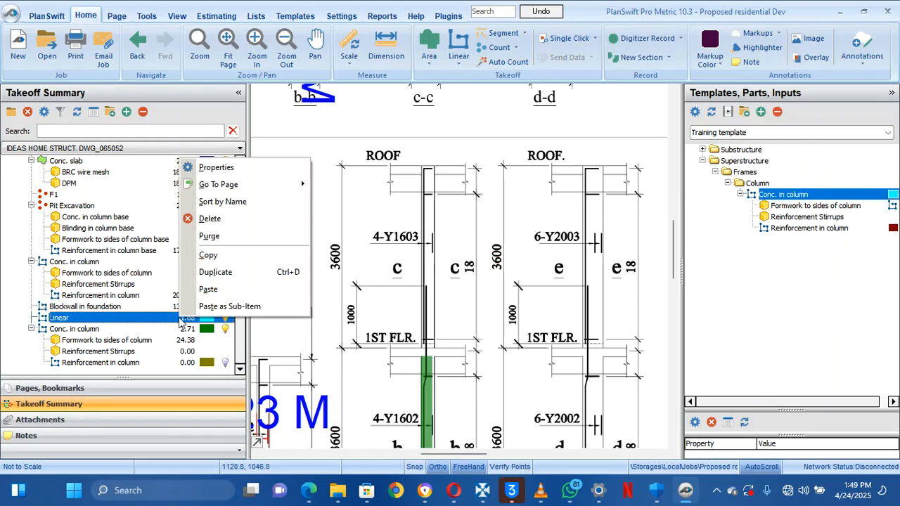
left_click(249, 214)
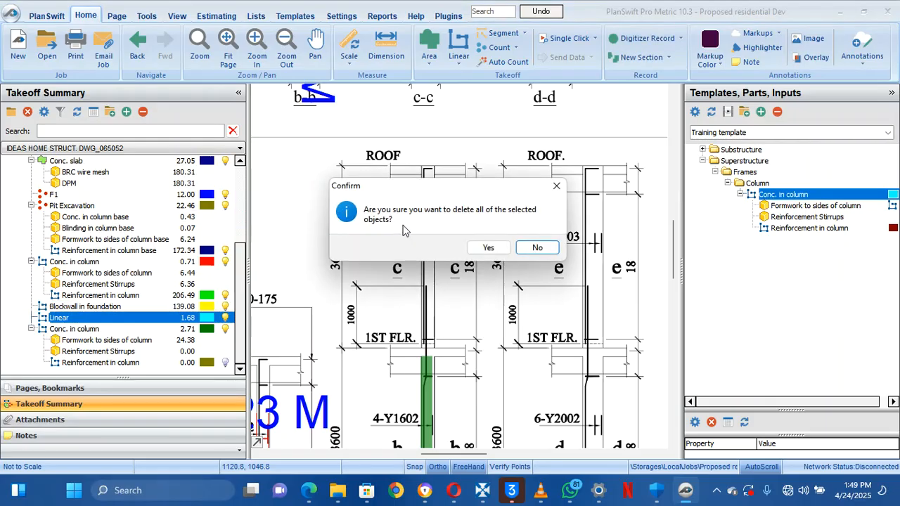
left_click(488, 247)
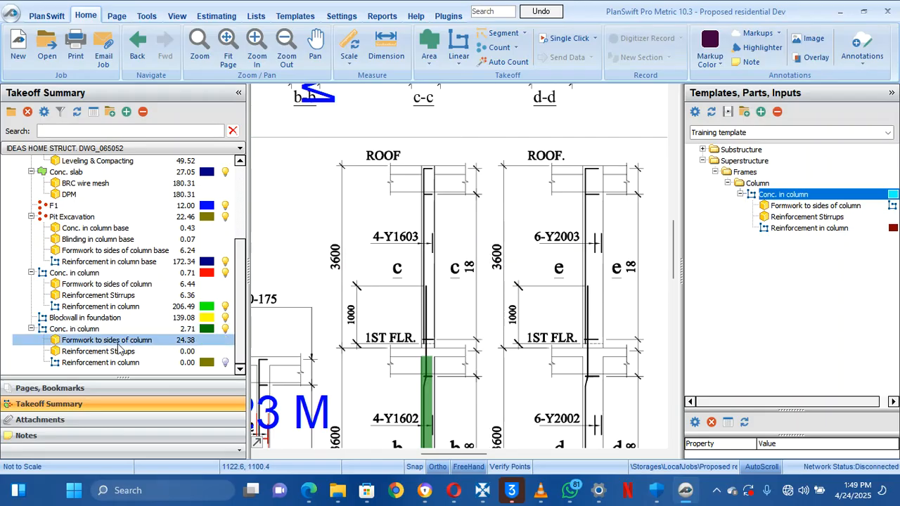
left_click_drag(479, 251, 477, 386)
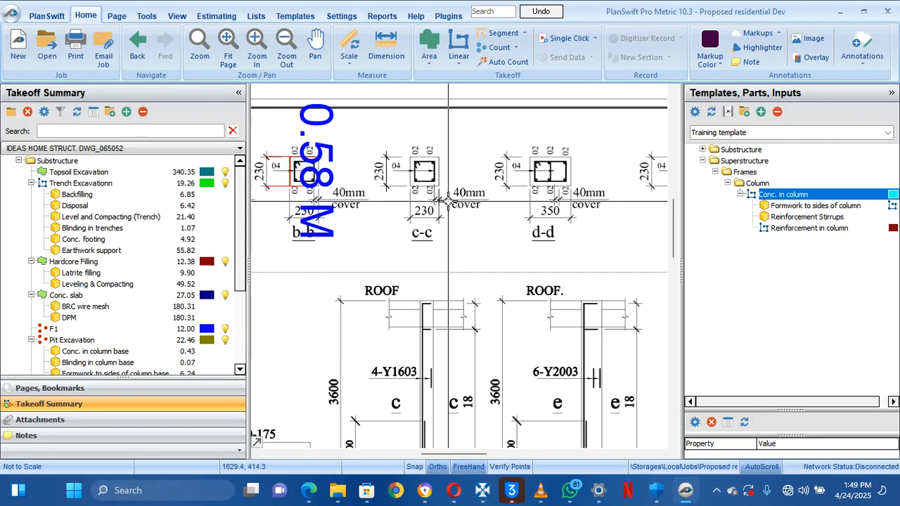
Open the second Reinforcement Stirrups item and enter spacing 0.175 and bends 0.1
left_click_drag(441, 197, 459, 282)
scroll(459, 282, "up", 3)
scroll(458, 282, "down", 1)
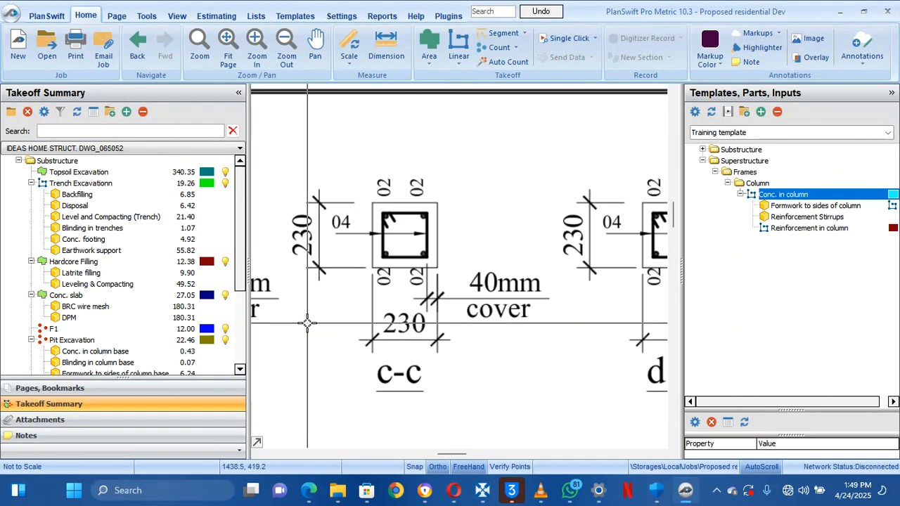
left_click(104, 339)
scroll(105, 338, "down", 4)
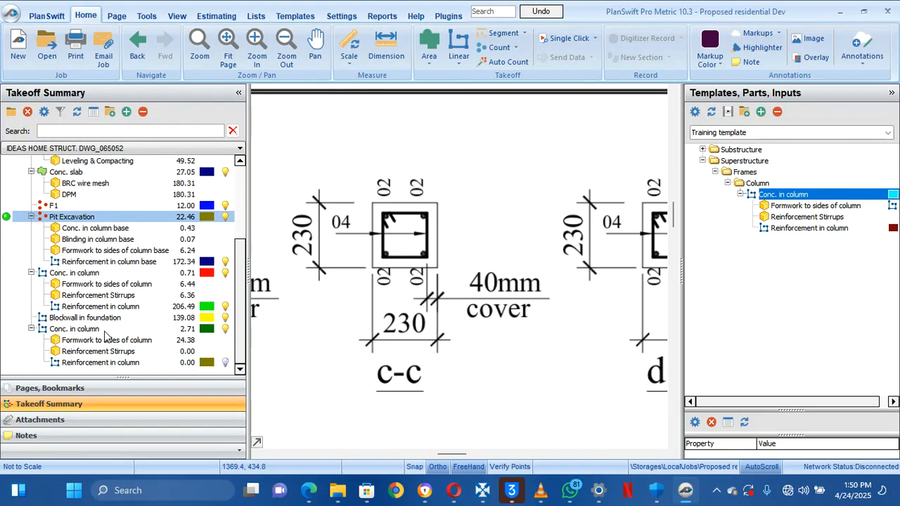
left_click(103, 341)
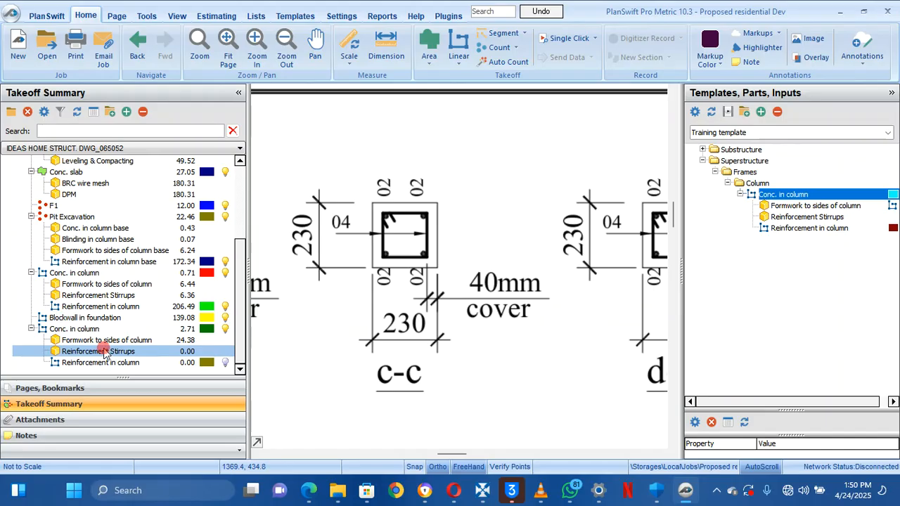
double_click(104, 353)
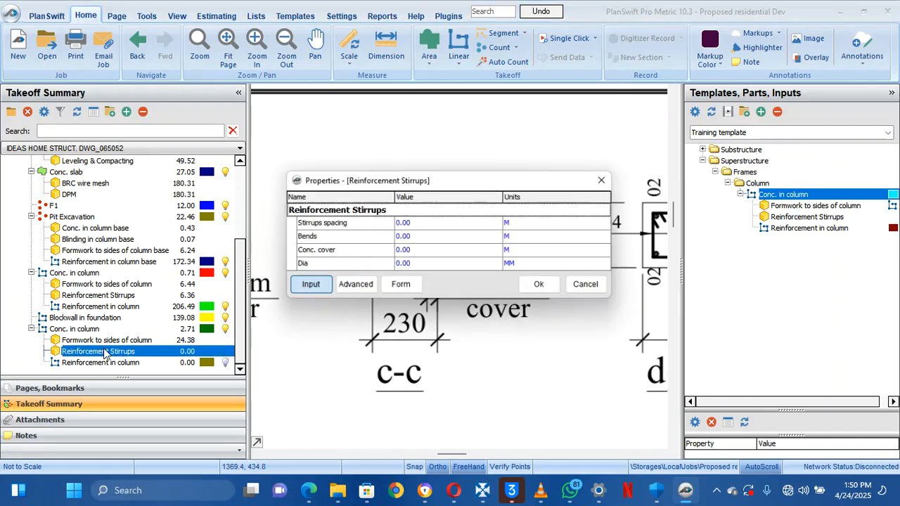
left_click(405, 225)
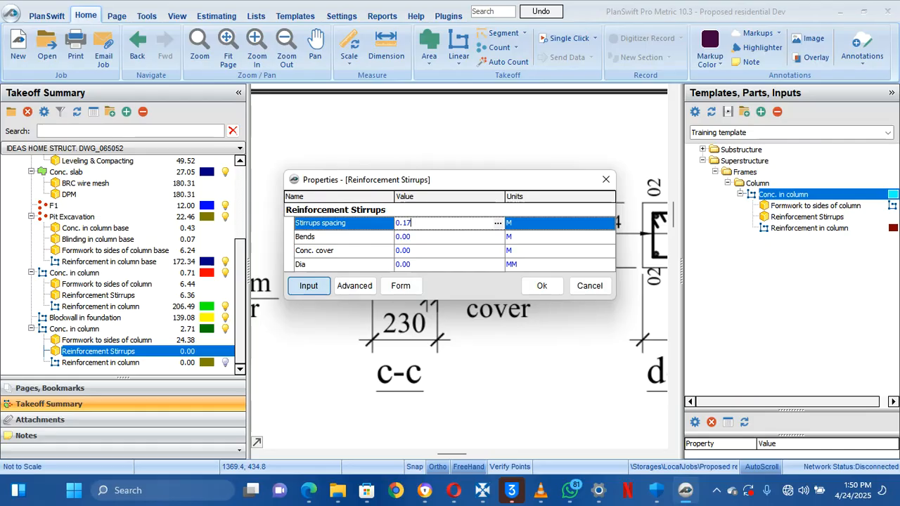
left_click(415, 243)
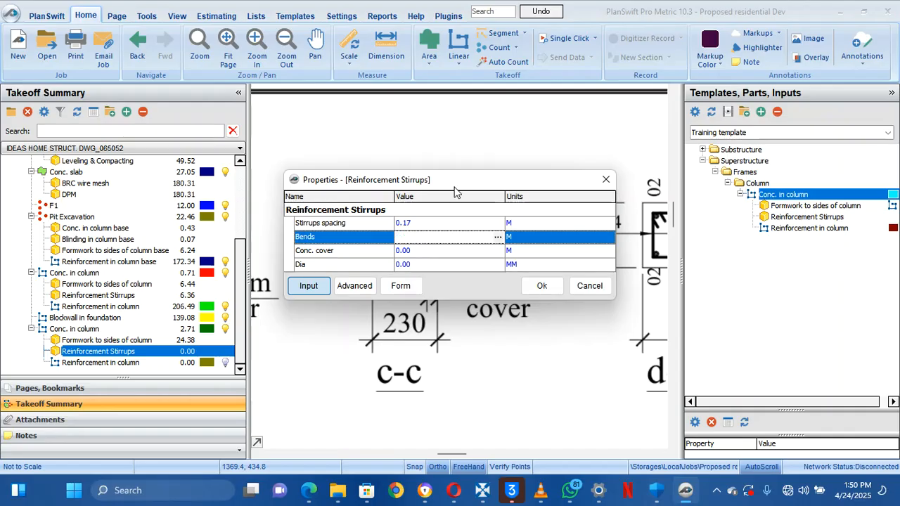
Set concrete cover to 0.04 and Dia 10 in Form view, then apply the settings
mouse_move(454, 191)
left_mouse_down()
mouse_move(457, 221)
mouse_move(516, 360)
mouse_move(481, 305)
left_mouse_up()
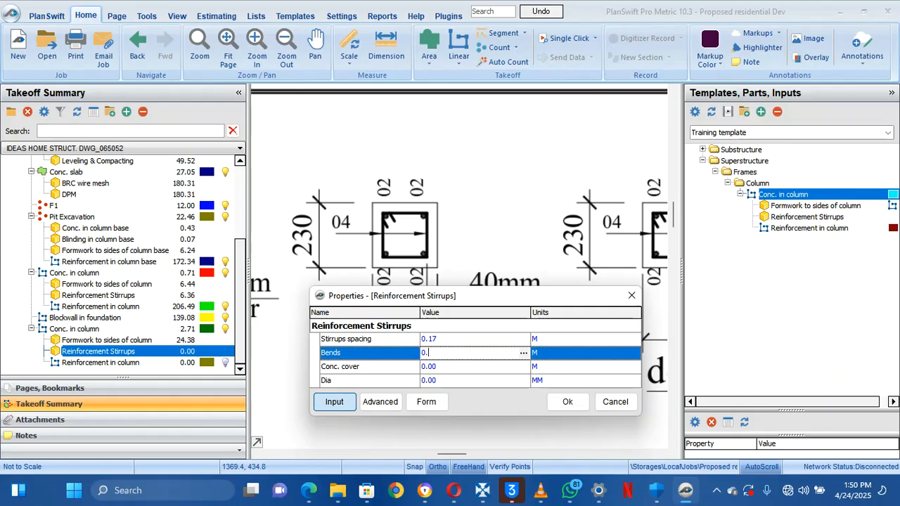
left_click(472, 367)
left_click(380, 405)
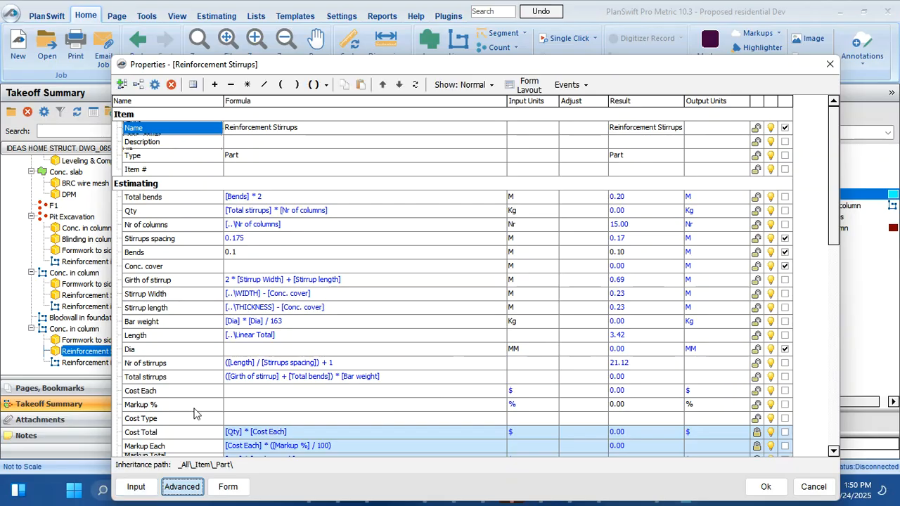
left_click(234, 485)
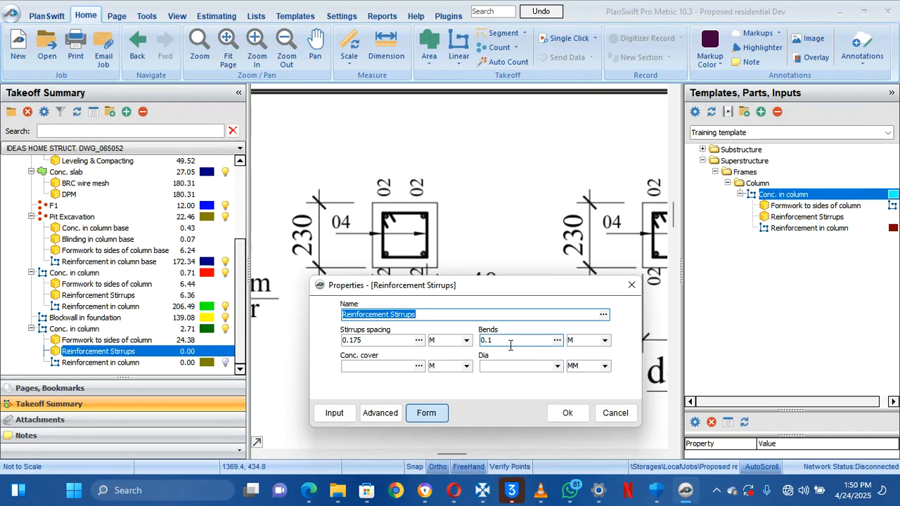
left_click(373, 367)
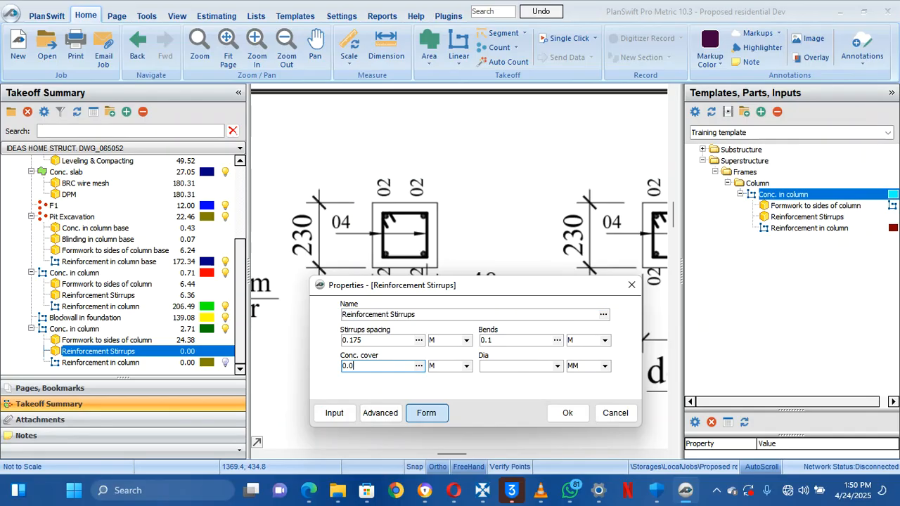
left_click_drag(448, 288, 459, 335)
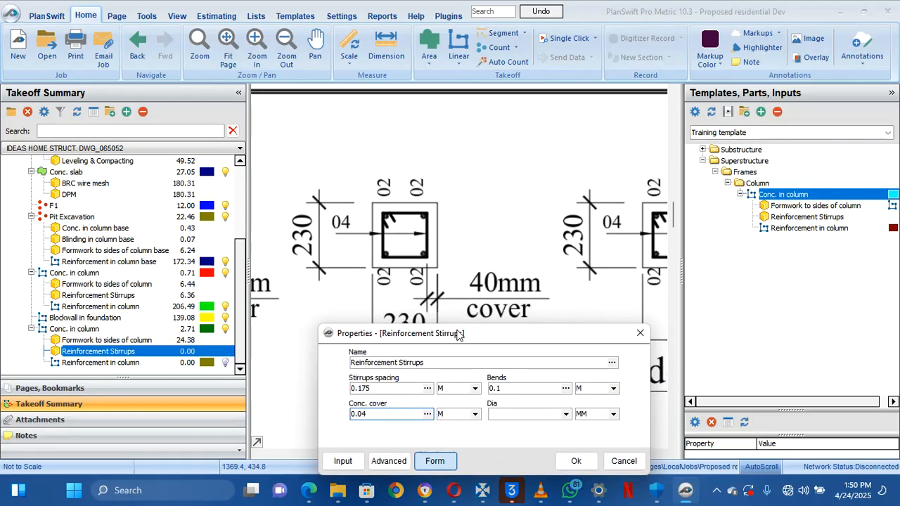
left_click(568, 417)
left_click(527, 444)
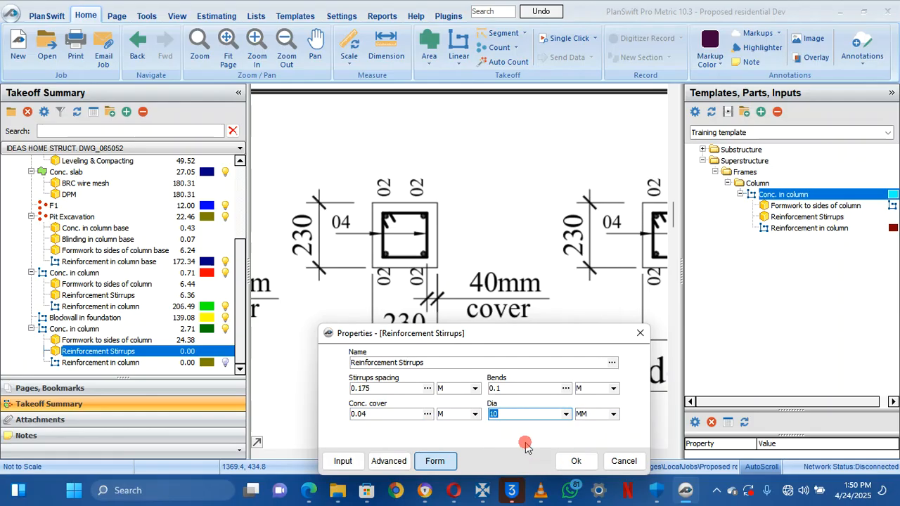
left_click(576, 462)
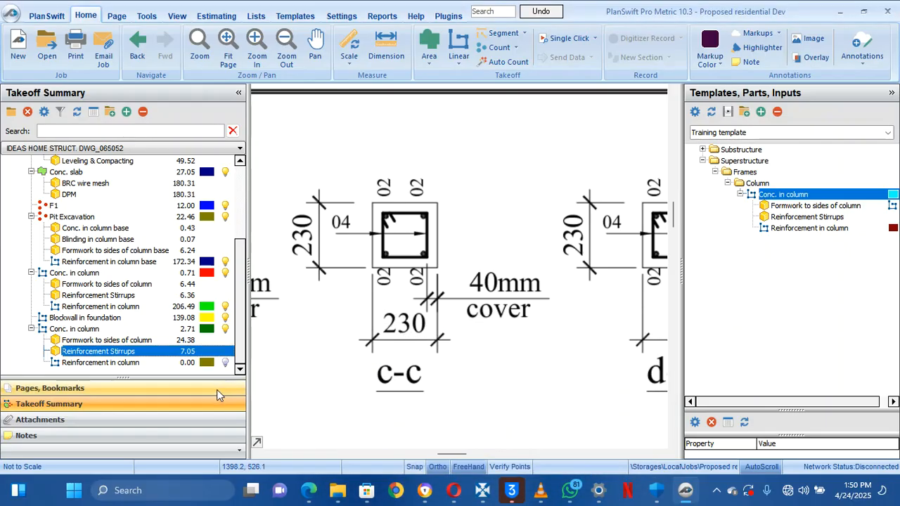
Check the Reinforcement in column properties without changes and pan to the column elevations
double_click(175, 364)
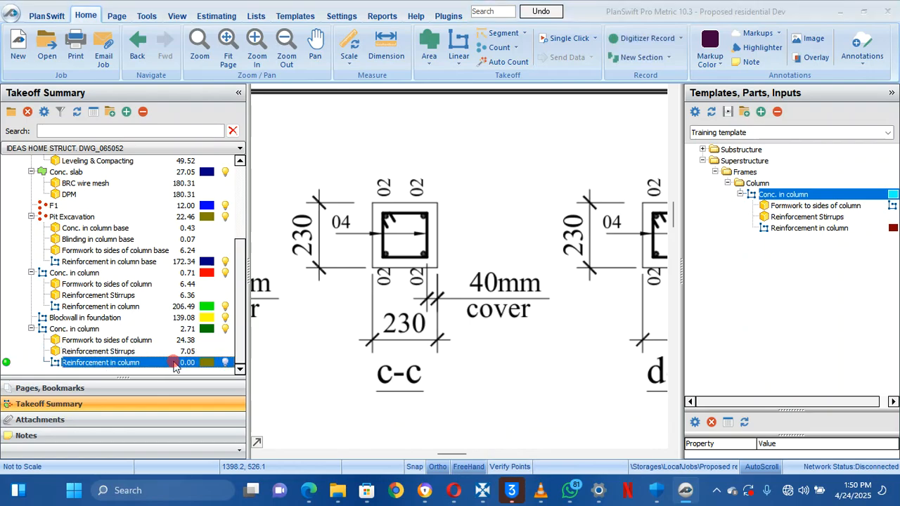
left_click(589, 309)
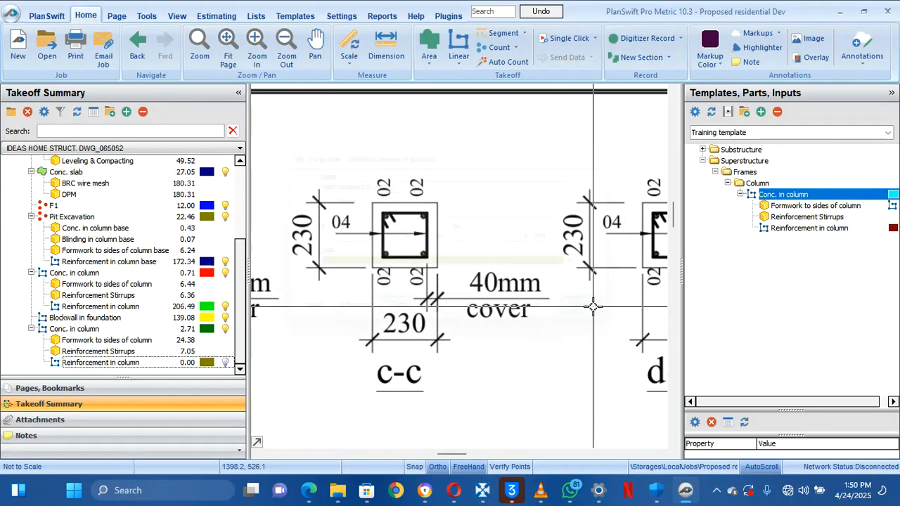
scroll(588, 324, "down", 5)
mouse_move(579, 329)
left_mouse_down()
mouse_move(500, 281)
mouse_move(460, 242)
left_mouse_up()
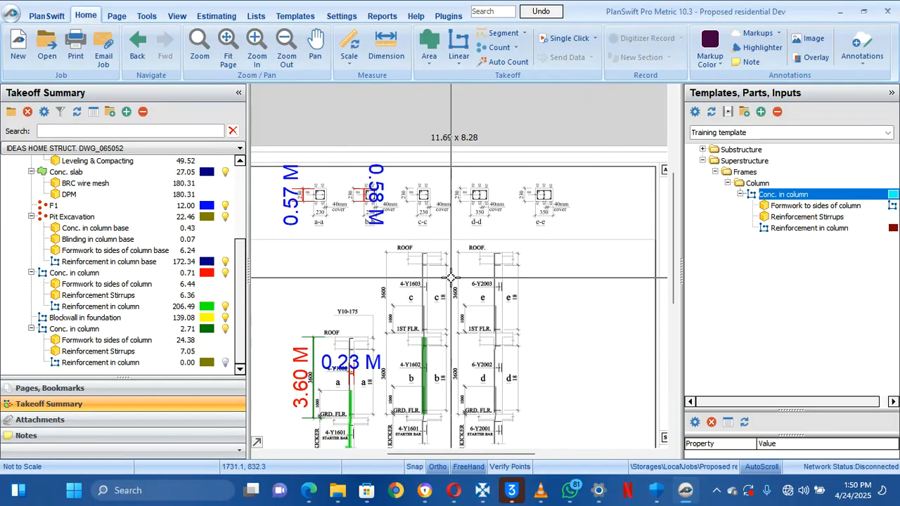
left_click_drag(445, 382, 440, 341)
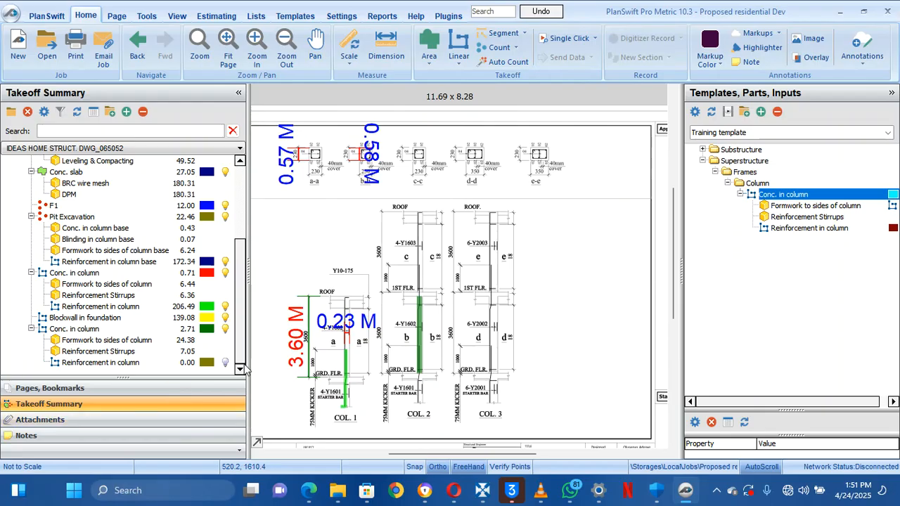
Select the empty Reinforcement in column item and start recording its takeoff
left_click(223, 331)
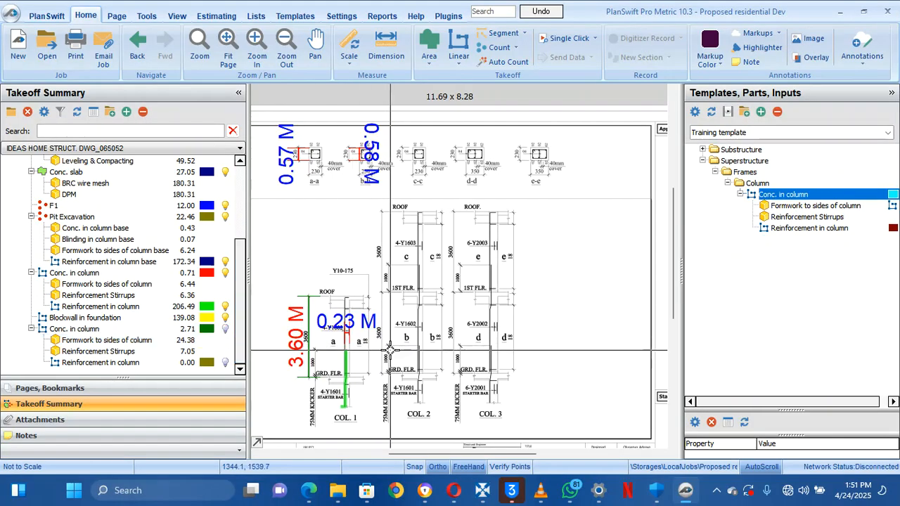
scroll(436, 363, "up", 5)
scroll(436, 363, "down", 3)
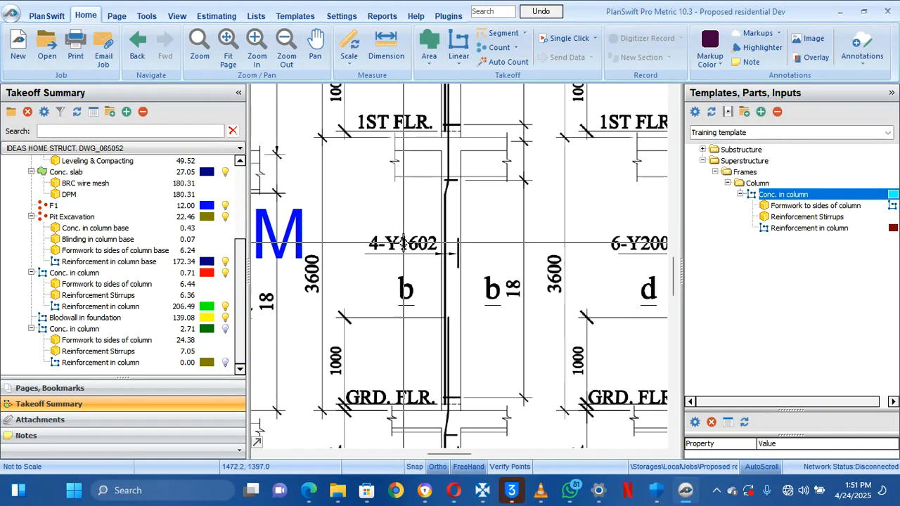
left_click(60, 362)
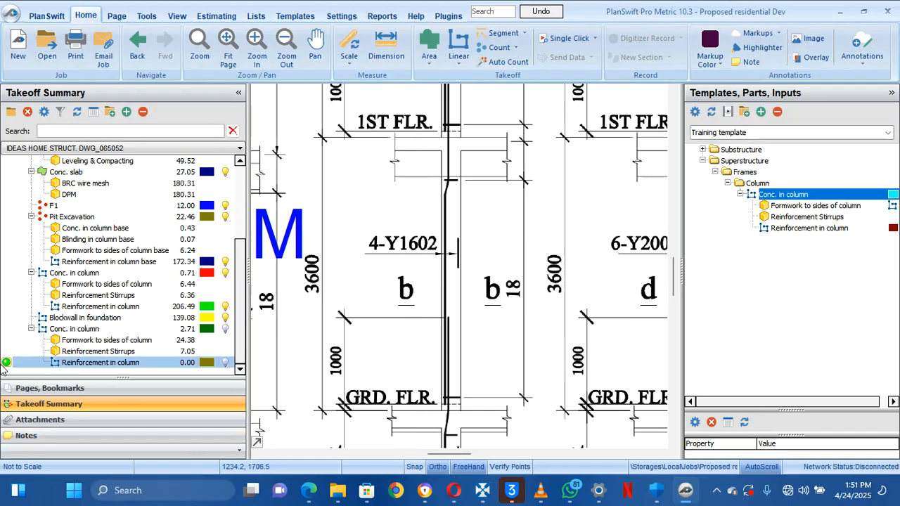
left_click(7, 363)
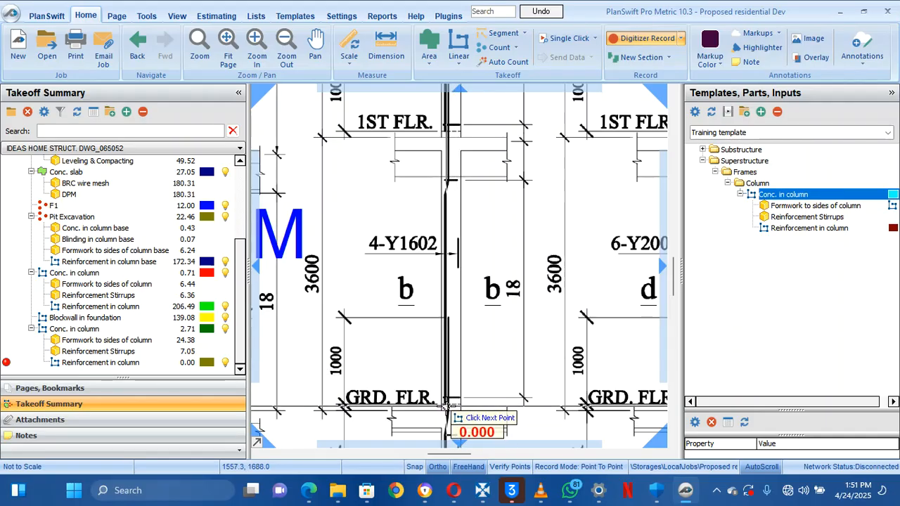
Trace the column bar from the column's bottom upward, placing points partway up
left_click(447, 405)
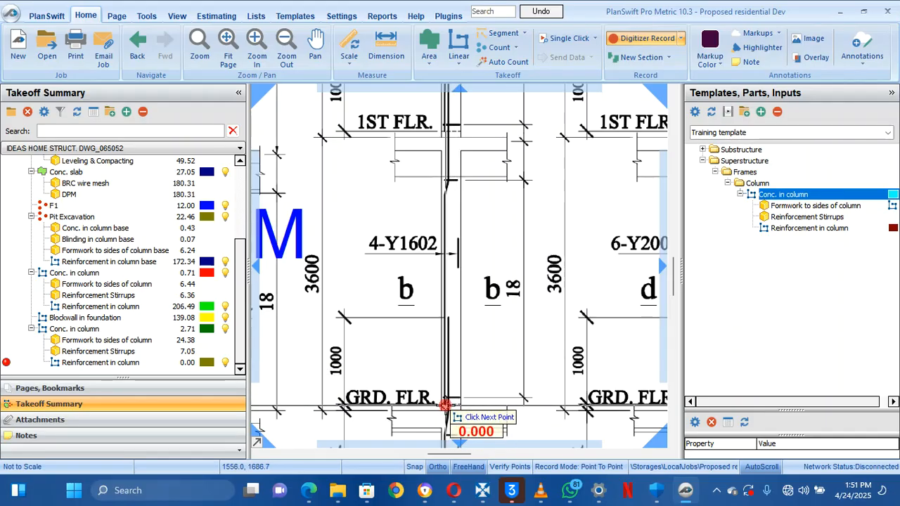
left_click(448, 185)
scroll(448, 184, "up", 4)
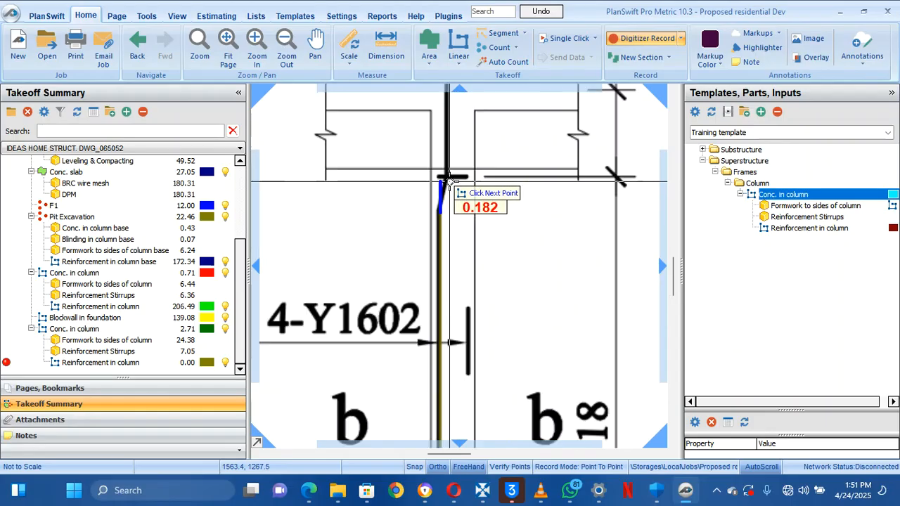
scroll(448, 171, "down", 5)
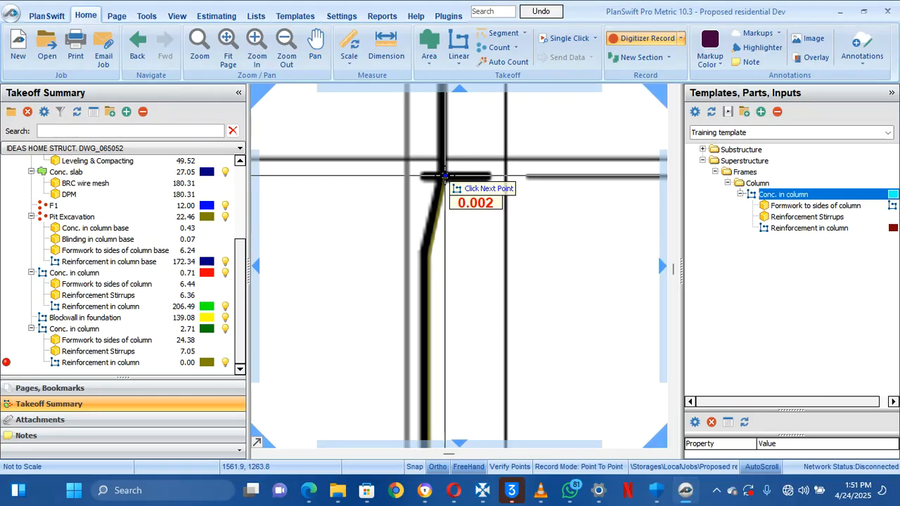
left_click_drag(448, 226, 448, 282)
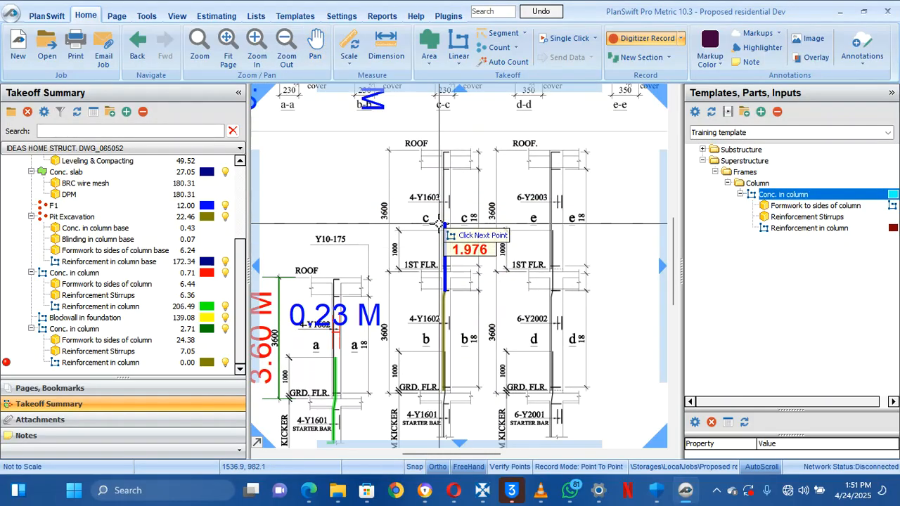
scroll(441, 224, "up", 5)
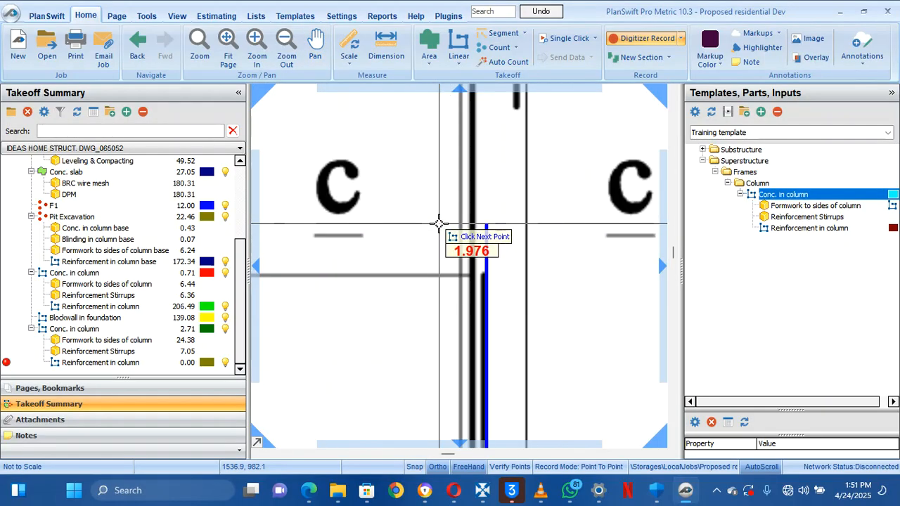
left_click(489, 272)
Continue the bar to the ROOF line, finish the linear section and stop recording
scroll(489, 272, "down", 3)
left_click_drag(489, 273, 461, 176)
scroll(460, 248, "down", 3)
scroll(461, 256, "up", 2)
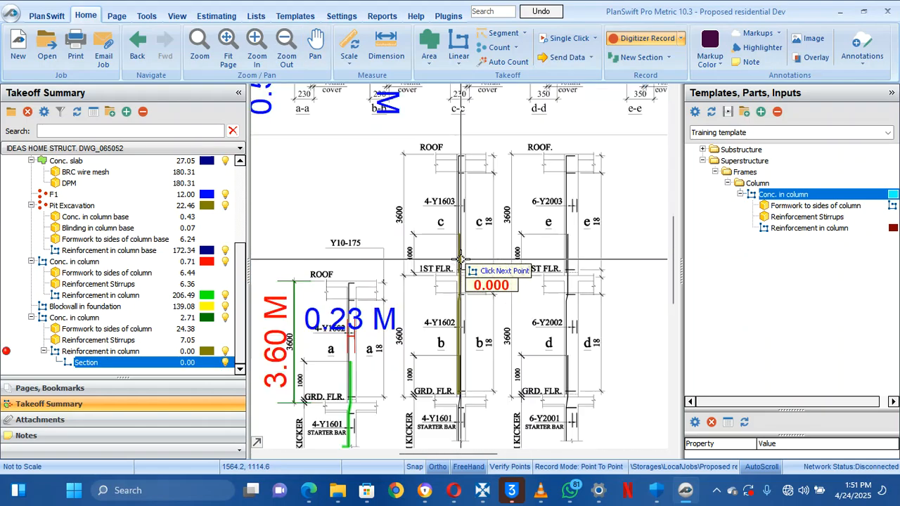
scroll(462, 215, "up", 4)
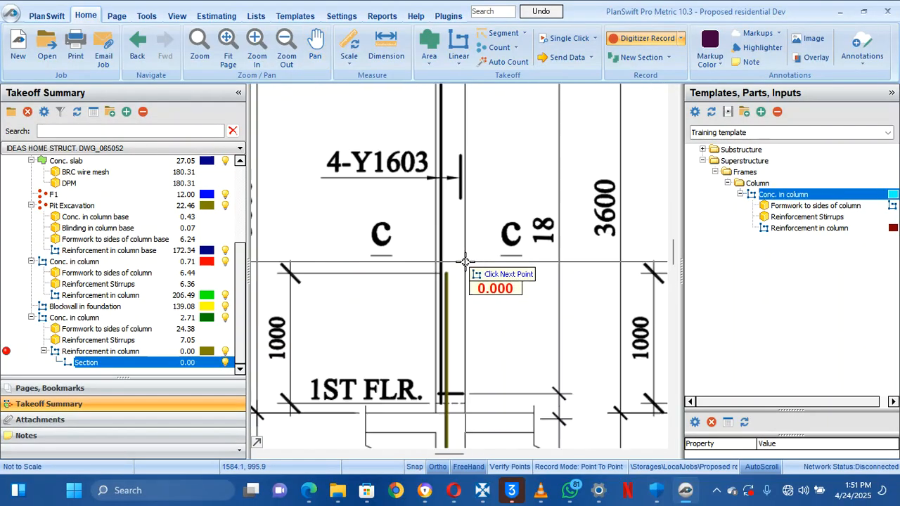
scroll(464, 261, "up", 3)
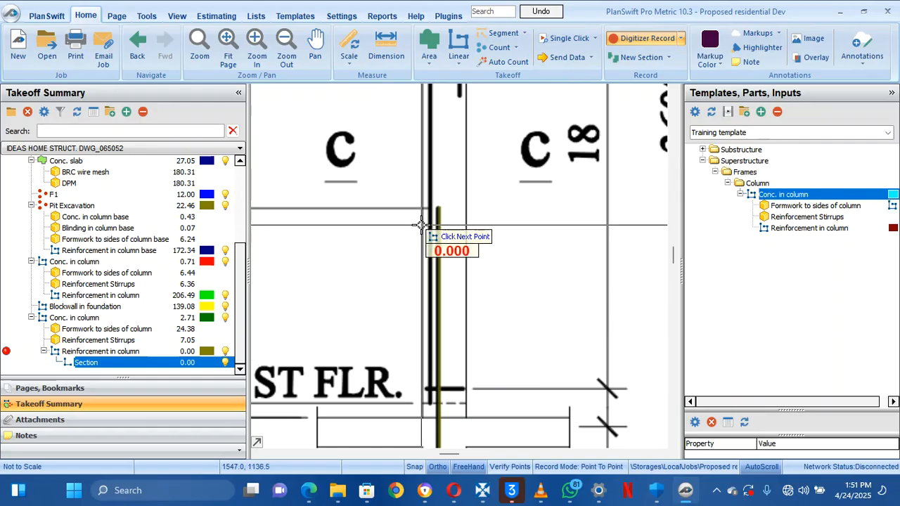
left_click_drag(387, 147, 448, 372)
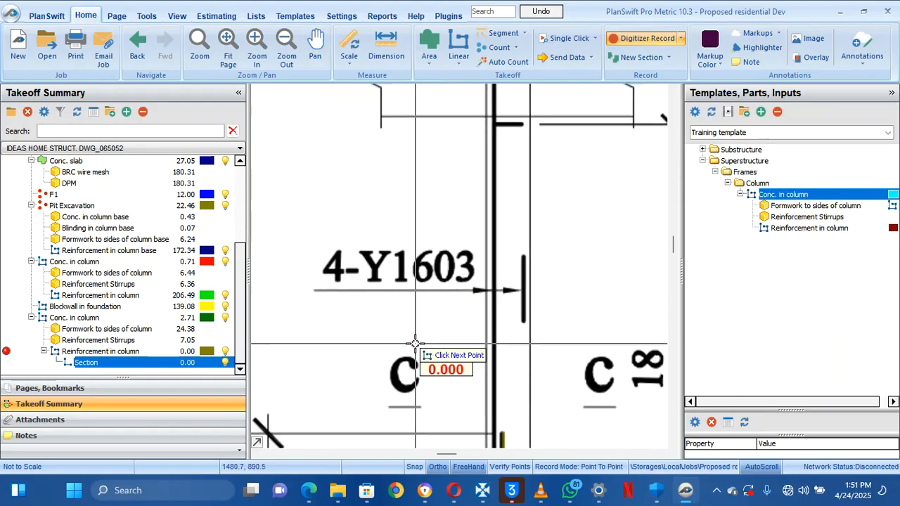
mouse_move(415, 343)
left_mouse_down()
mouse_move(446, 361)
mouse_move(428, 317)
mouse_move(455, 446)
mouse_move(413, 312)
left_mouse_up()
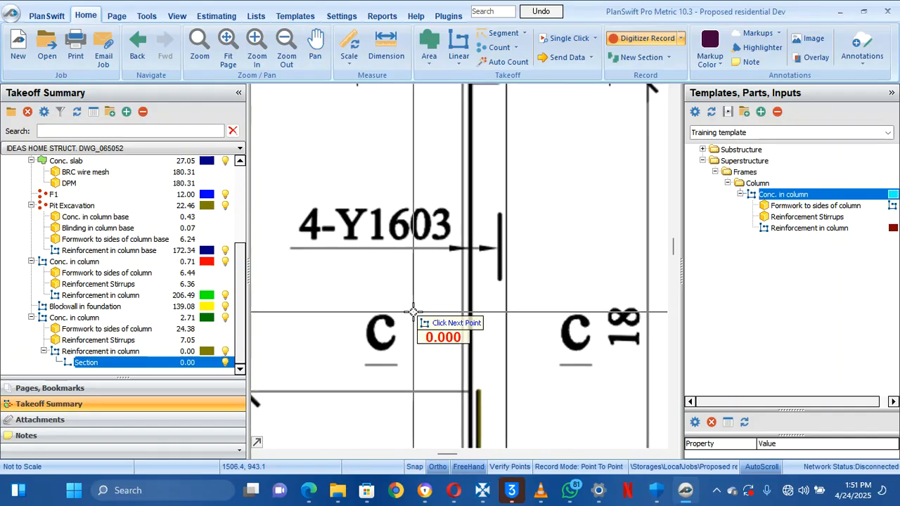
scroll(414, 312, "down", 4)
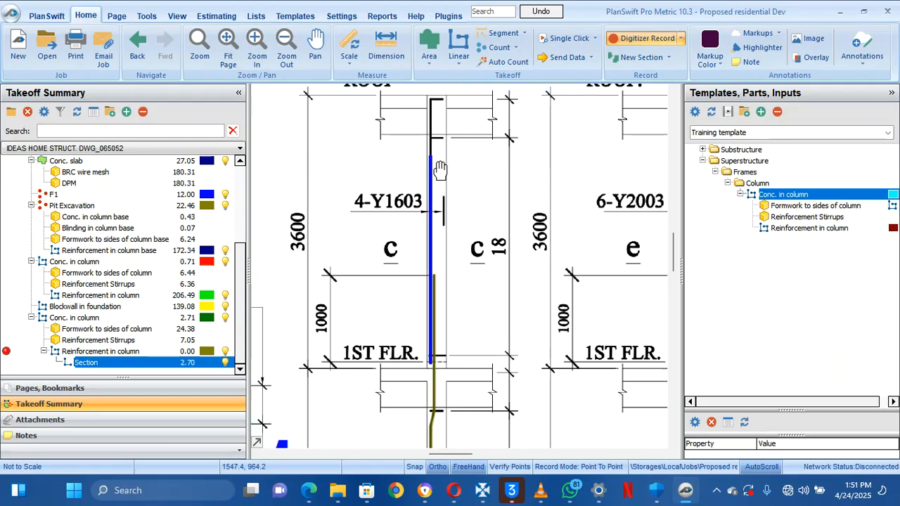
left_click(435, 237)
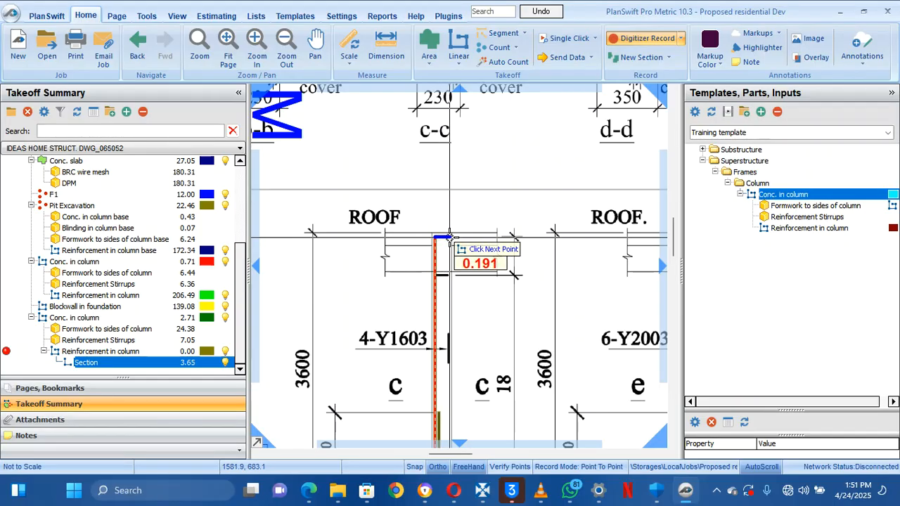
double_click(448, 236)
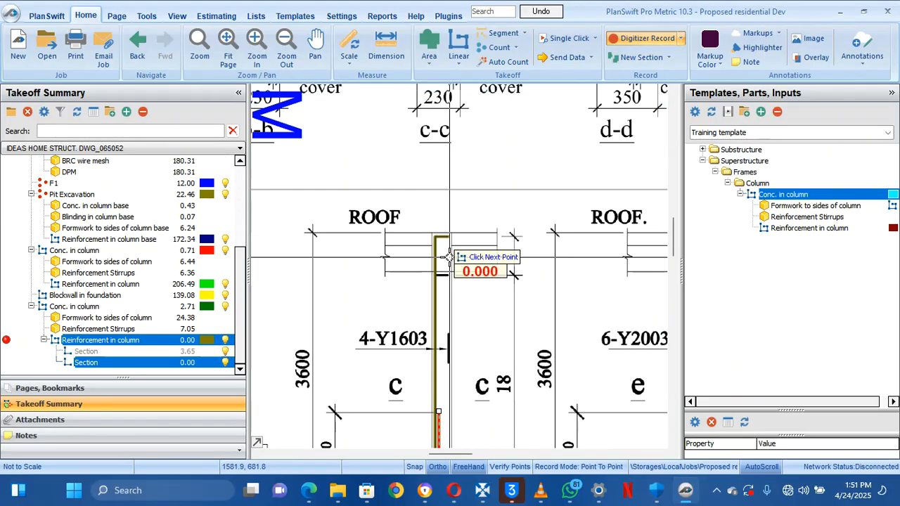
right_click(371, 308)
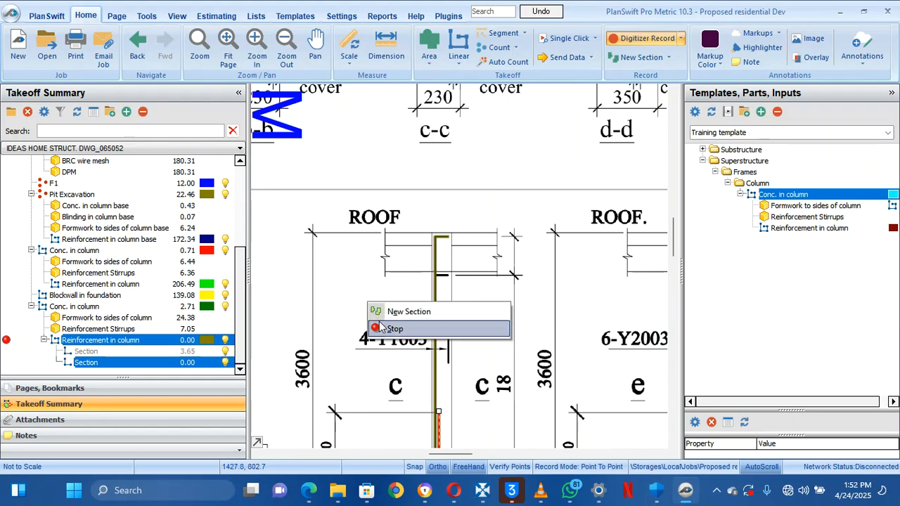
left_click(379, 328)
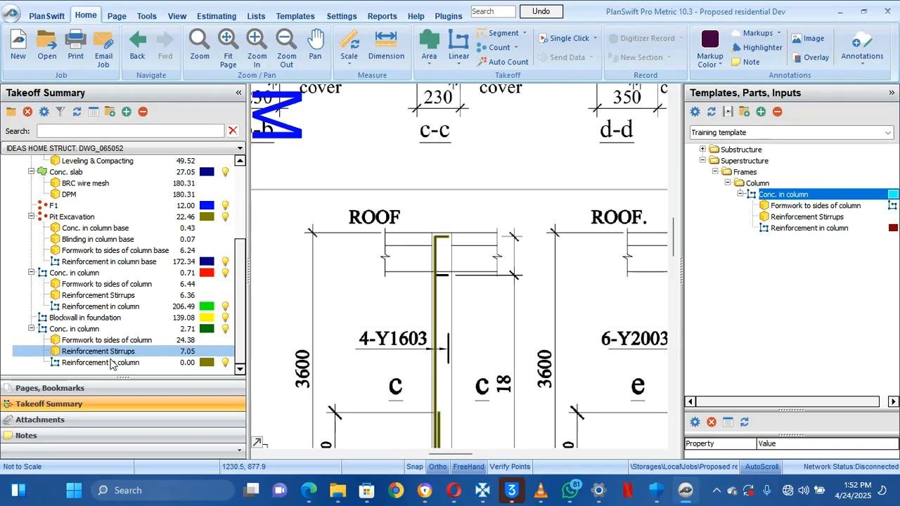
Set Reinforcement in column to 15 columns, 4 bars and Dia 16 mm, totalling 793.16
left_click(109, 362)
right_click(109, 363)
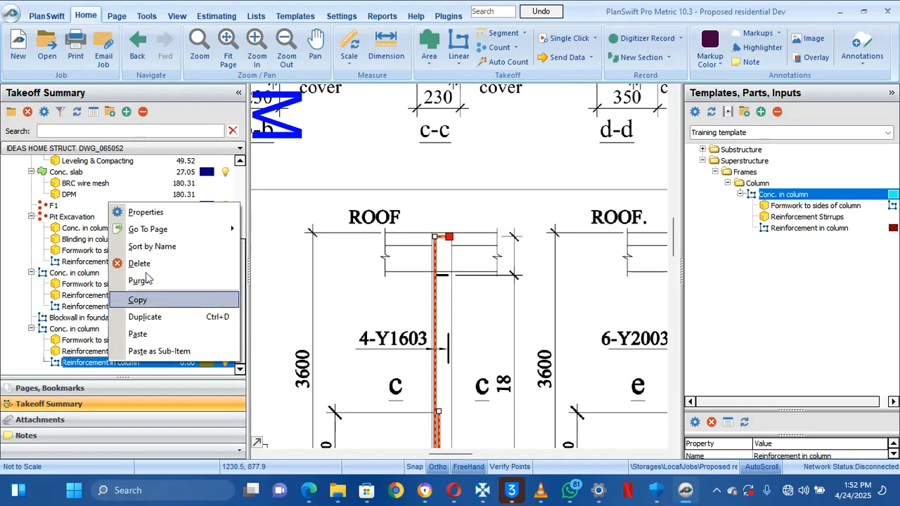
left_click(171, 213)
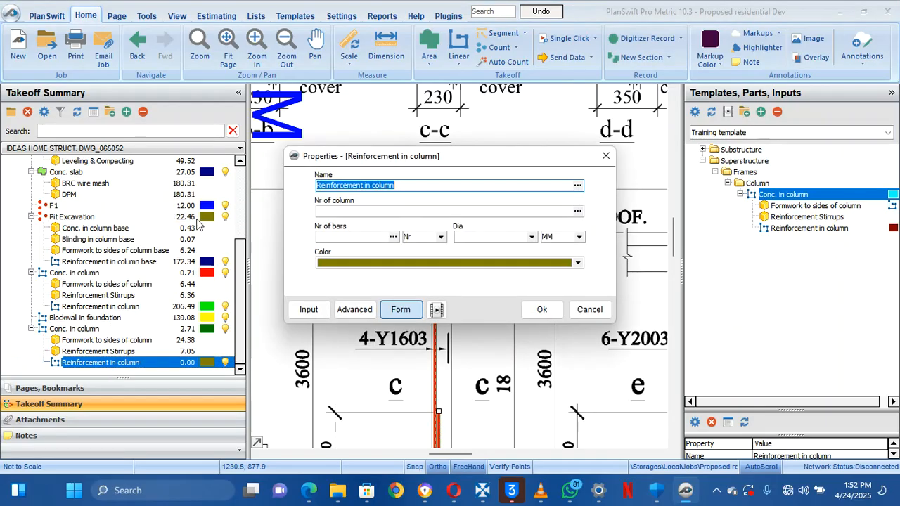
left_click(343, 212)
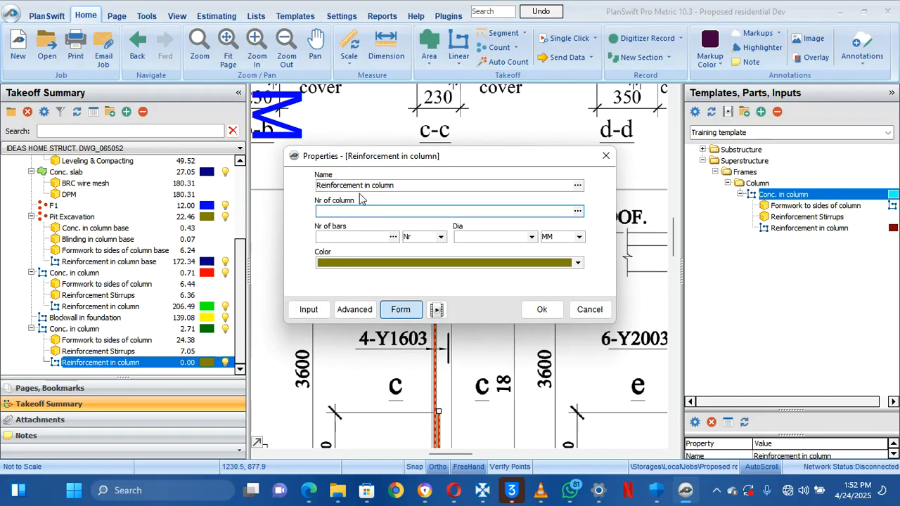
type("15")
left_click(336, 237)
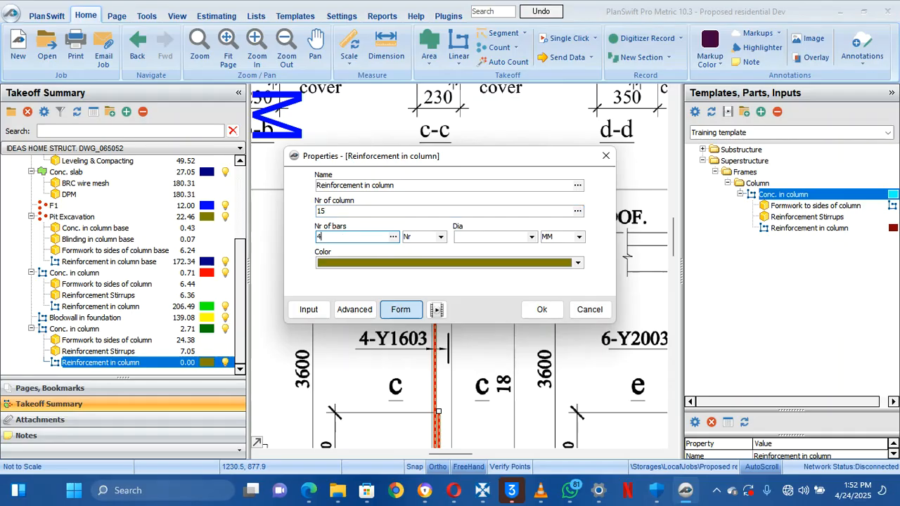
left_click(531, 238)
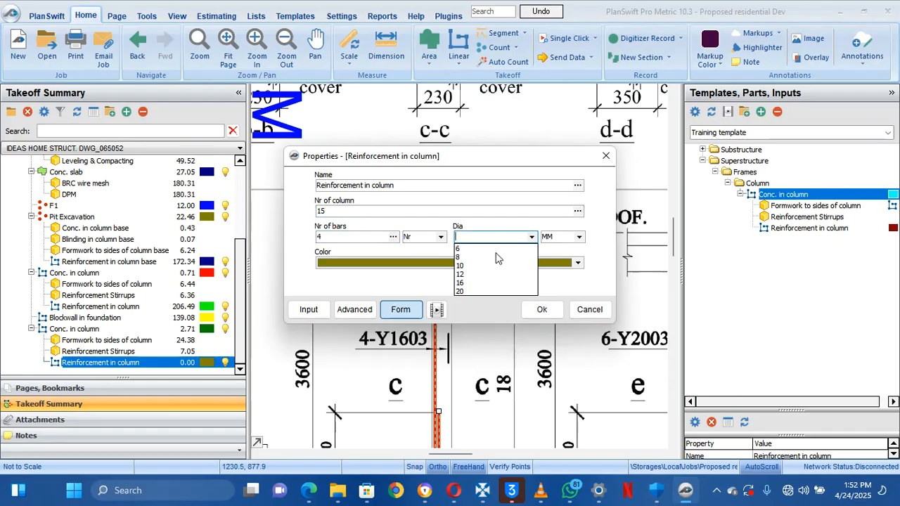
left_click(472, 282)
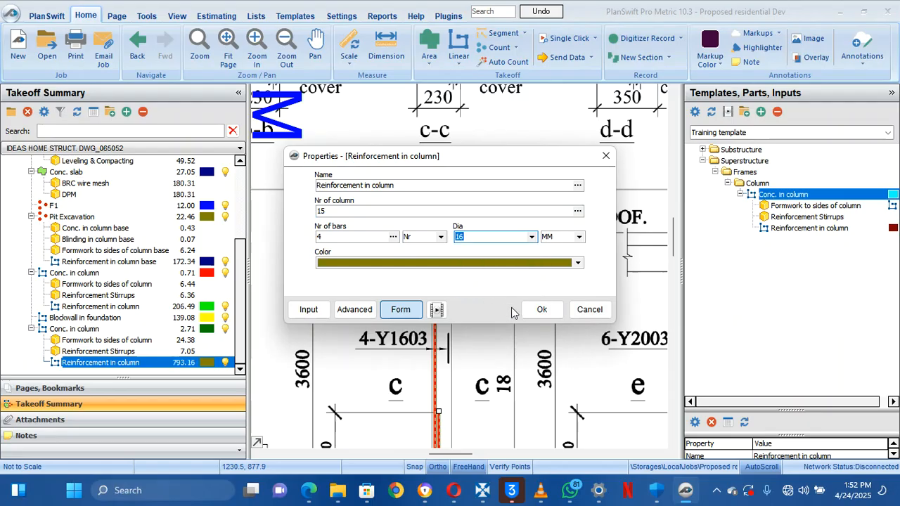
left_click(542, 311)
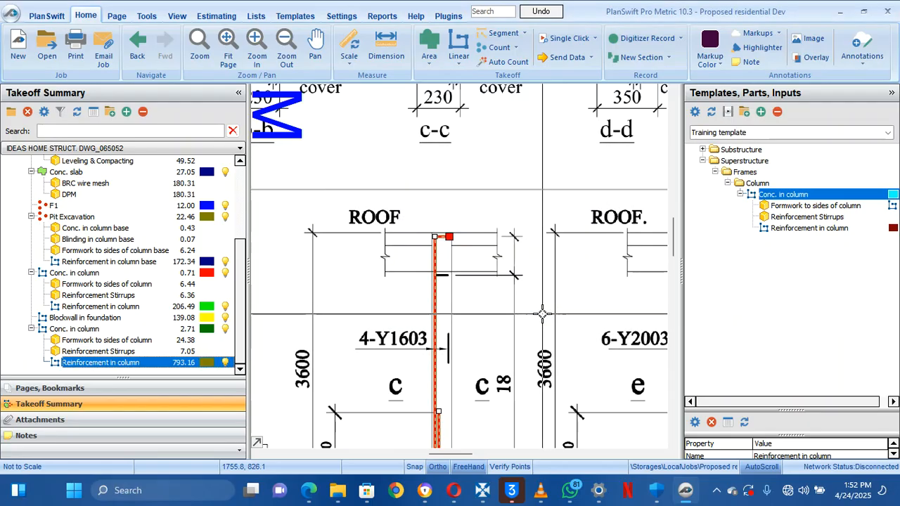
Review all the Reinforcement Stirrups formulas in its properties, then close them
left_click(180, 364)
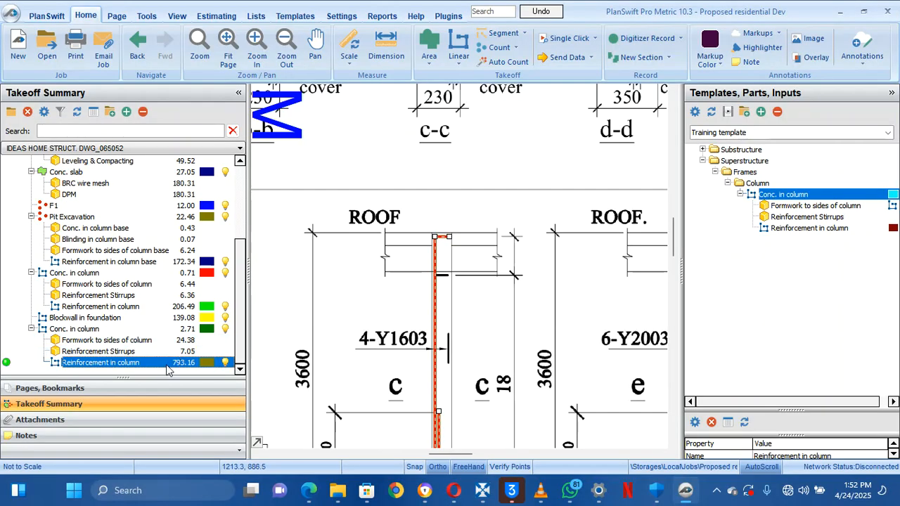
double_click(154, 352)
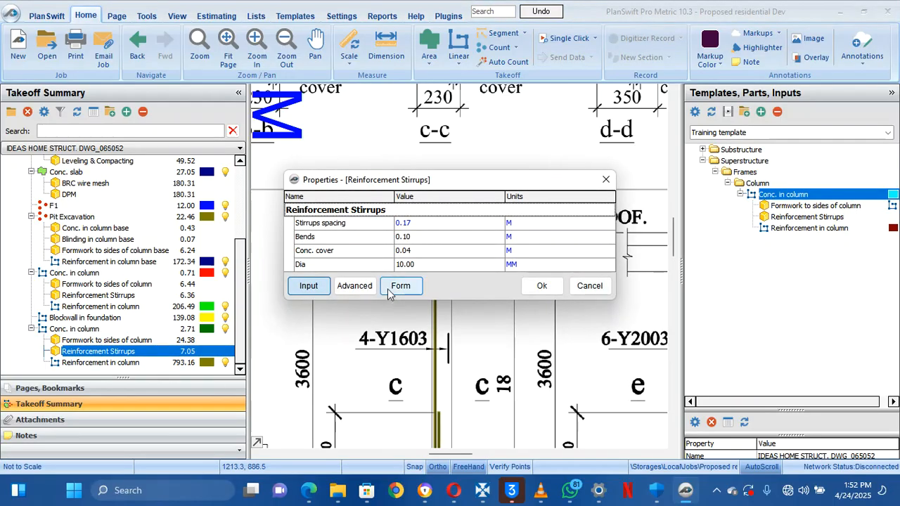
left_click(359, 286)
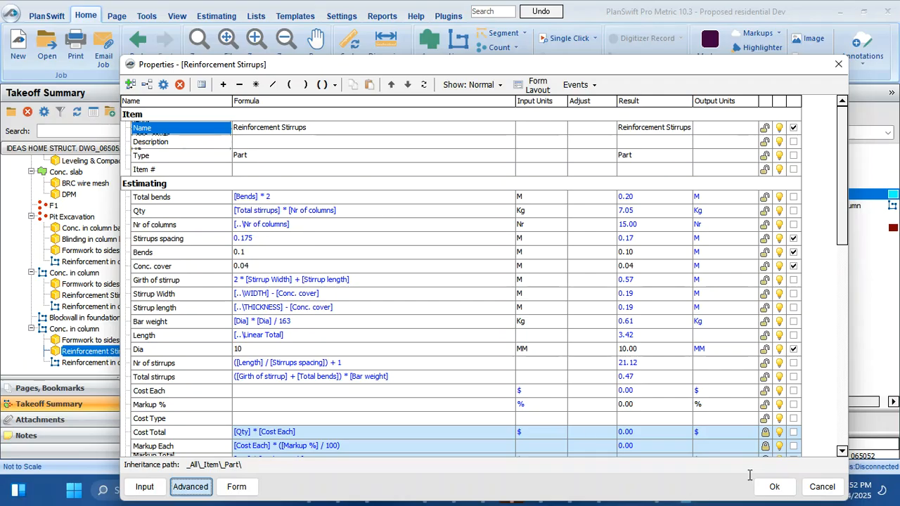
left_click(773, 487)
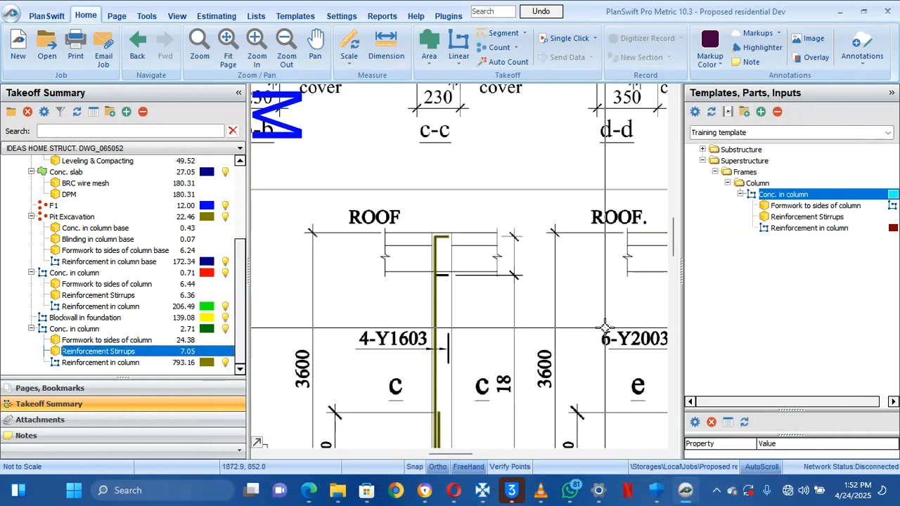
Pan to 4-Y1602 and GRD. FLR. and start recording a Conc. in column takeoff
left_click_drag(527, 303, 487, 172)
left_click_drag(484, 322, 452, 133)
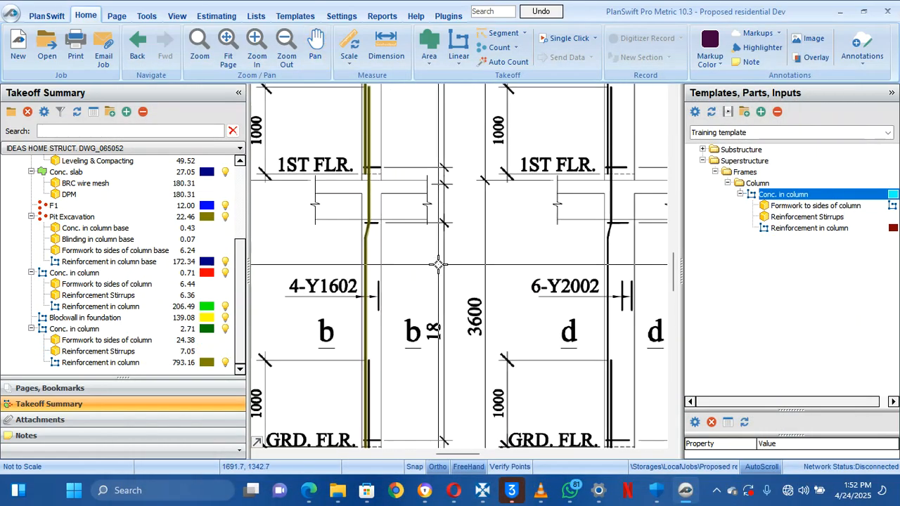
left_click_drag(448, 273, 501, 225)
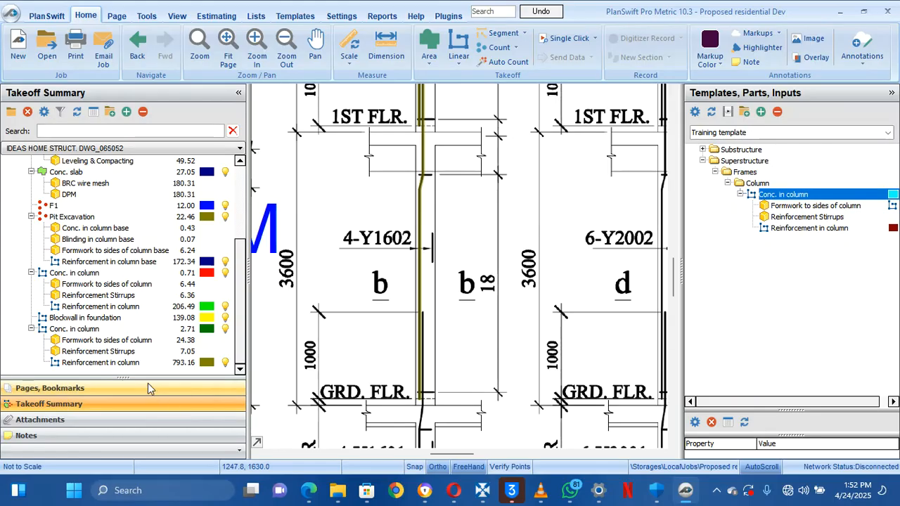
left_click_drag(315, 292, 314, 316)
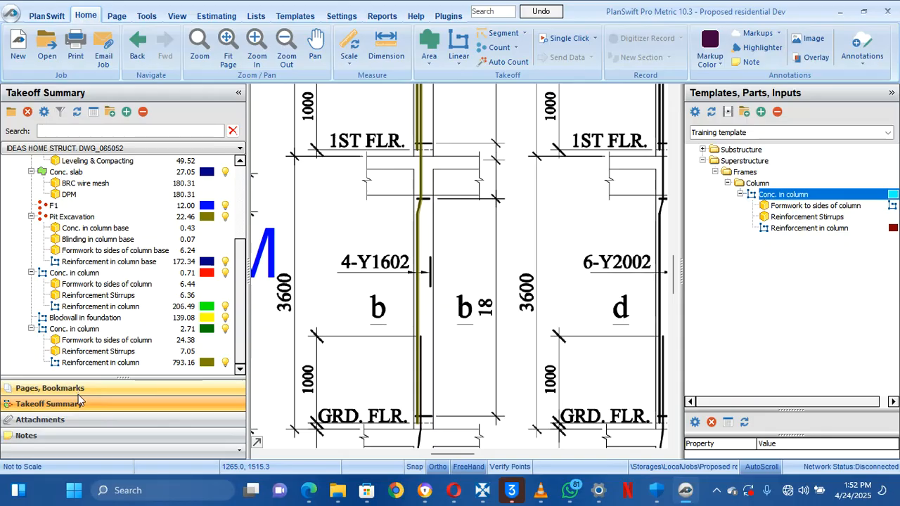
mouse_move(268, 287)
left_mouse_down()
mouse_move(291, 298)
mouse_move(328, 503)
left_mouse_up()
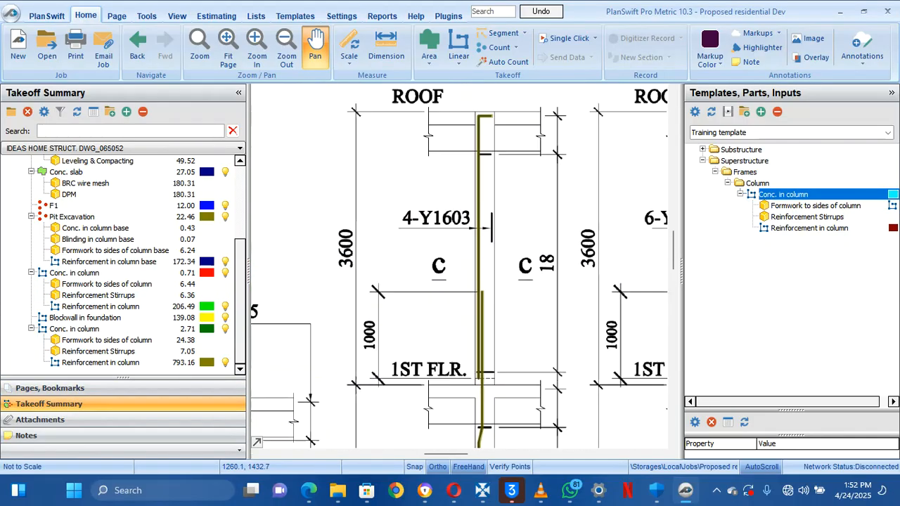
left_click(8, 328)
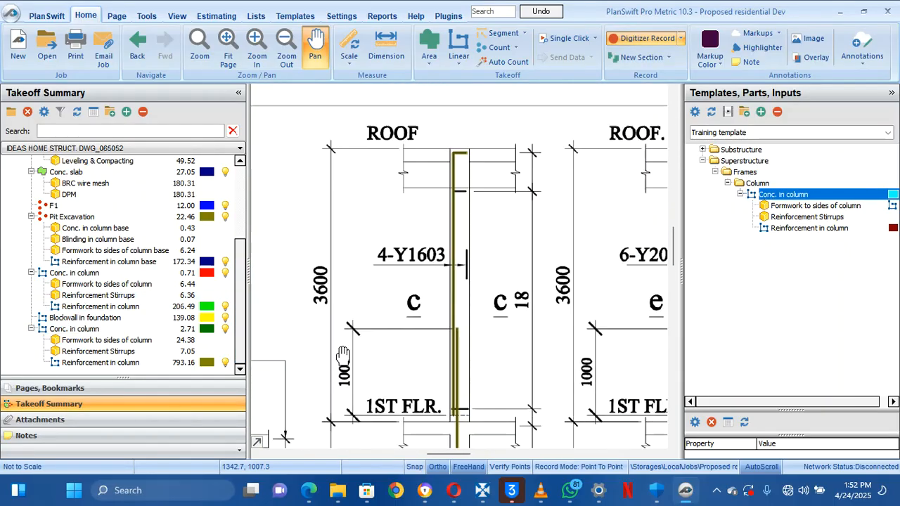
Draw the Conc. in column line up column c from 1ST FLR. to ROOF and stop recording
left_click_drag(407, 386, 395, 324)
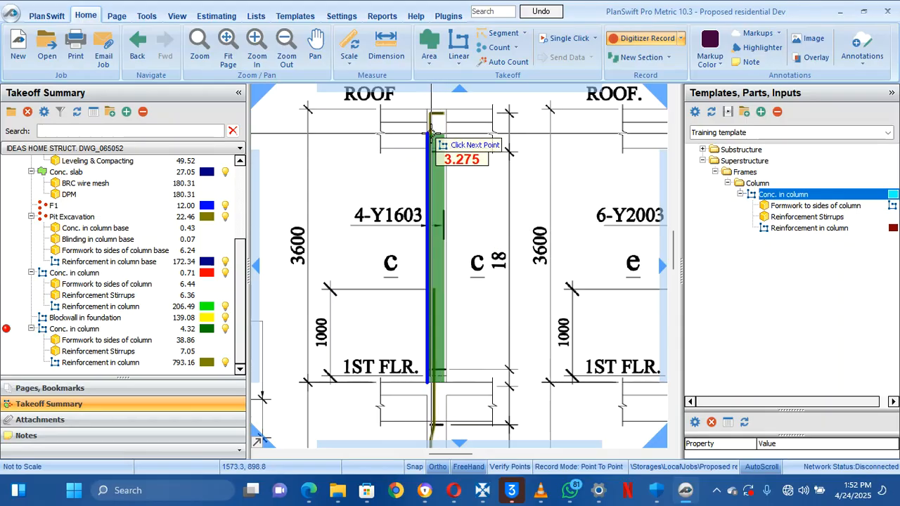
double_click(431, 109)
left_click_drag(445, 183, 446, 187)
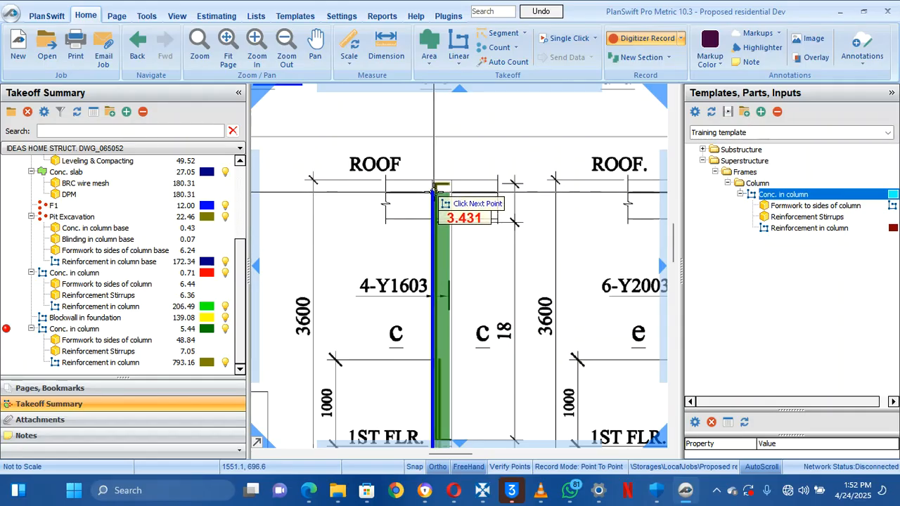
double_click(436, 190)
right_click(383, 230)
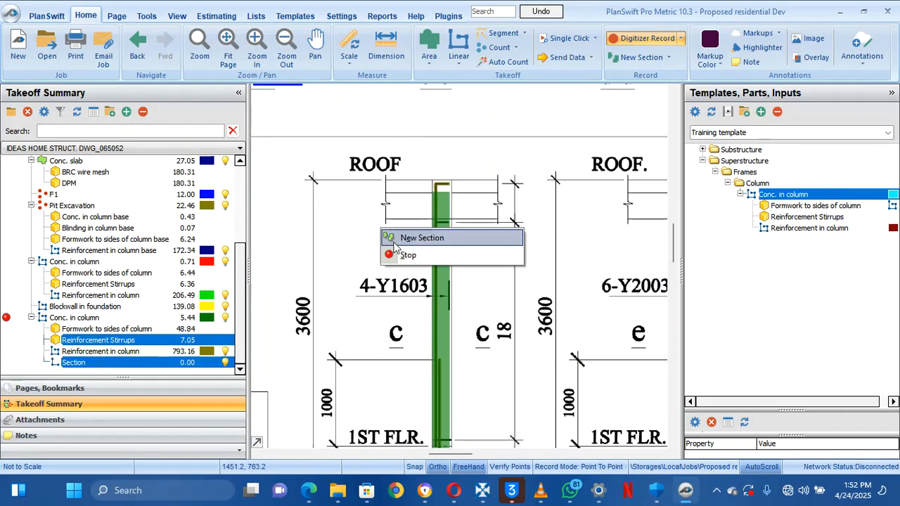
left_click(393, 259)
Recentre on column c and toggle Conc. in column's sections off and back on
left_click_drag(387, 322, 342, 289)
scroll(334, 281, "down", 1)
scroll(334, 280, "up", 1)
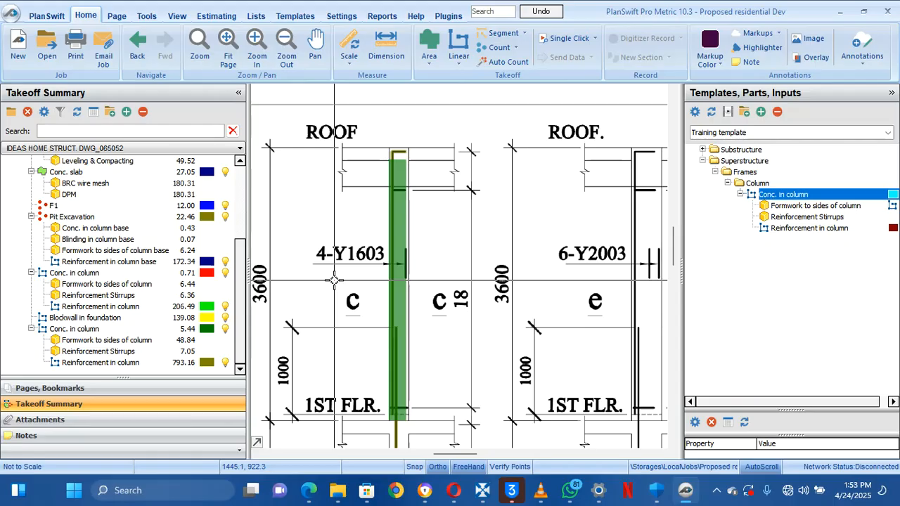
mouse_move(394, 340)
left_mouse_down()
mouse_move(380, 339)
mouse_move(340, 281)
mouse_move(338, 234)
left_mouse_up()
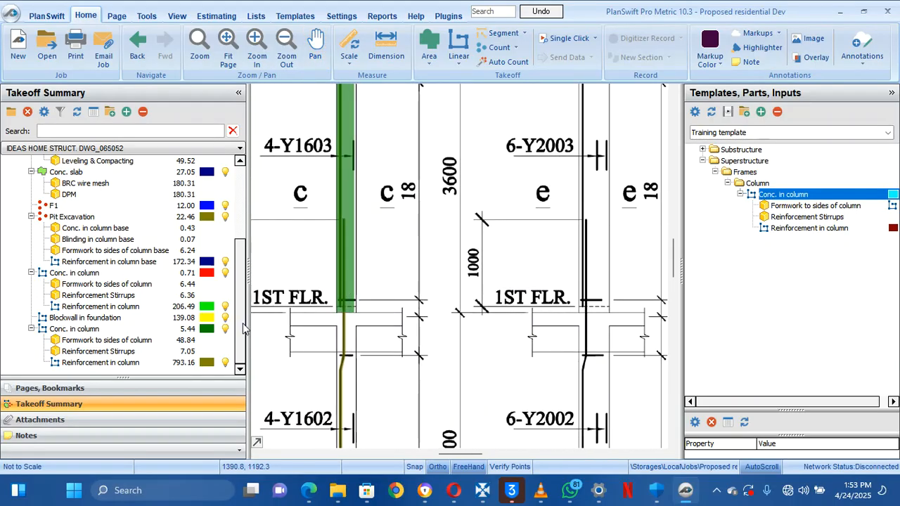
left_click_drag(303, 370, 328, 201)
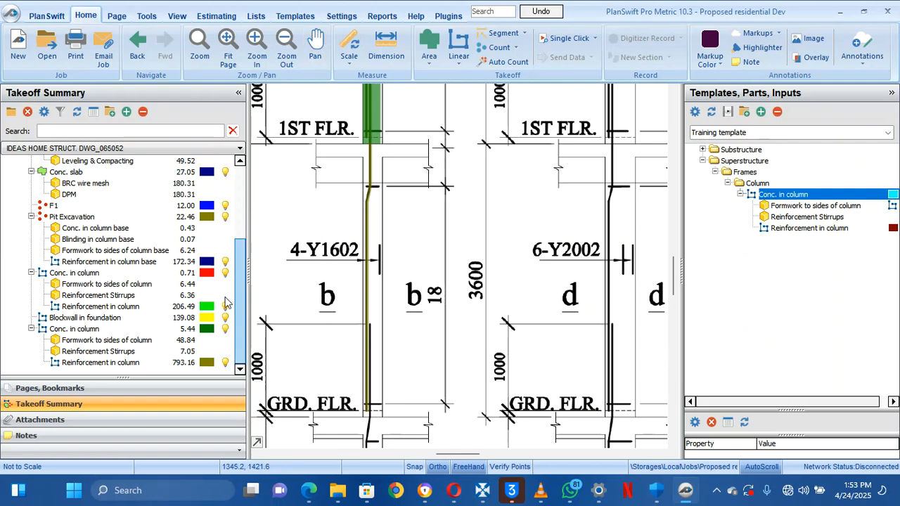
left_click(156, 329)
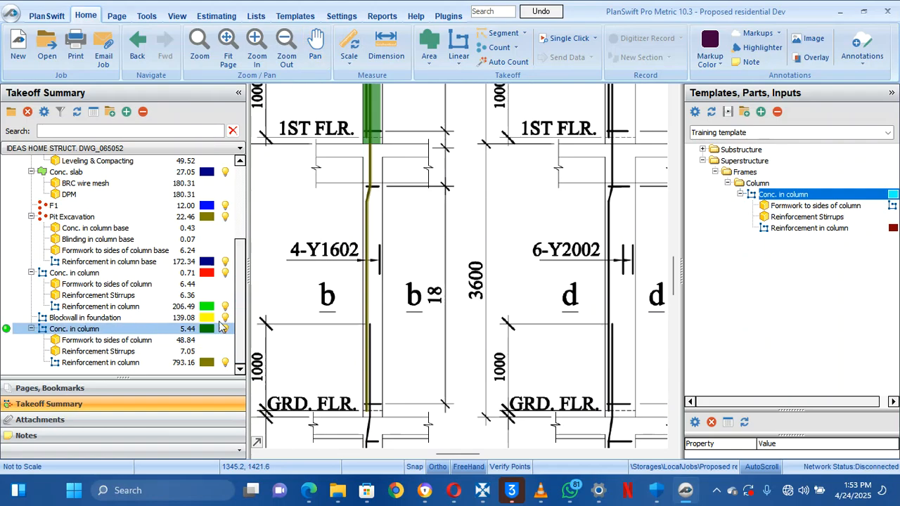
left_click(185, 330)
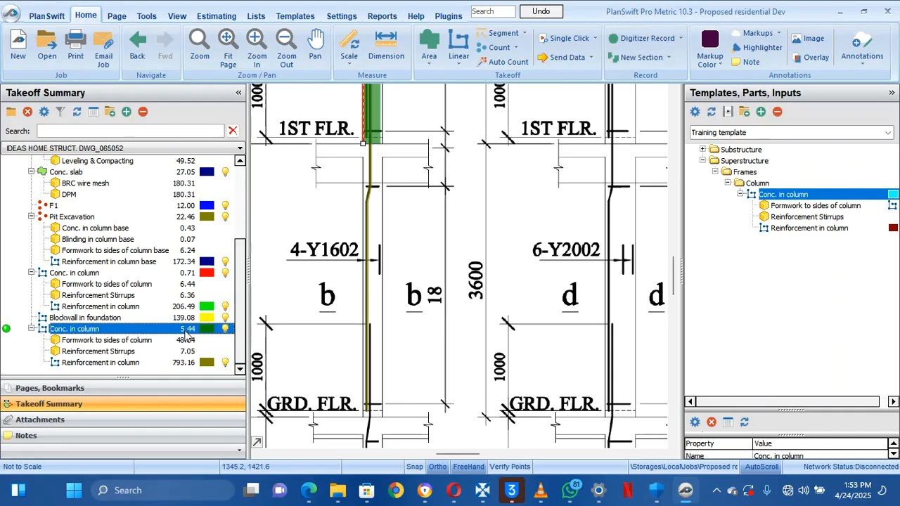
left_click(226, 330)
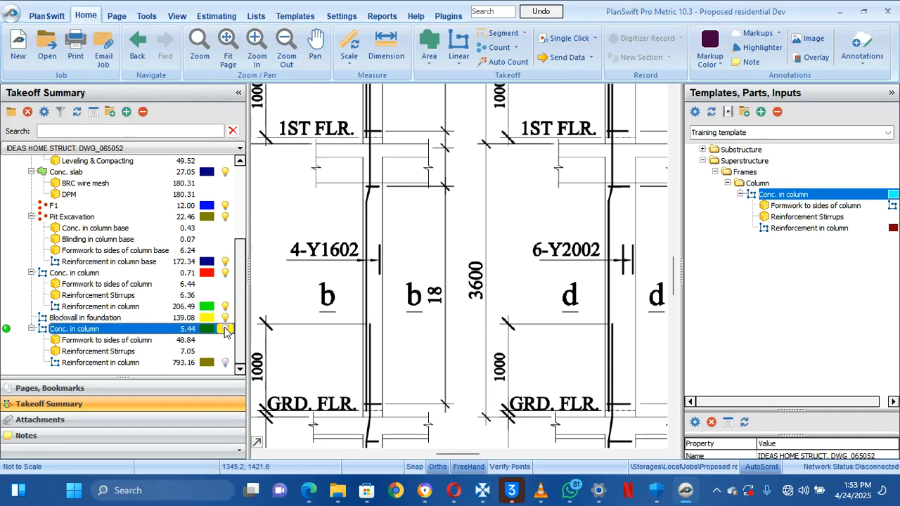
left_click(226, 331)
left_click_drag(310, 275, 326, 361)
Delete the green column section and redraw it from 1ST FLR. to ROOF
right_click(395, 202)
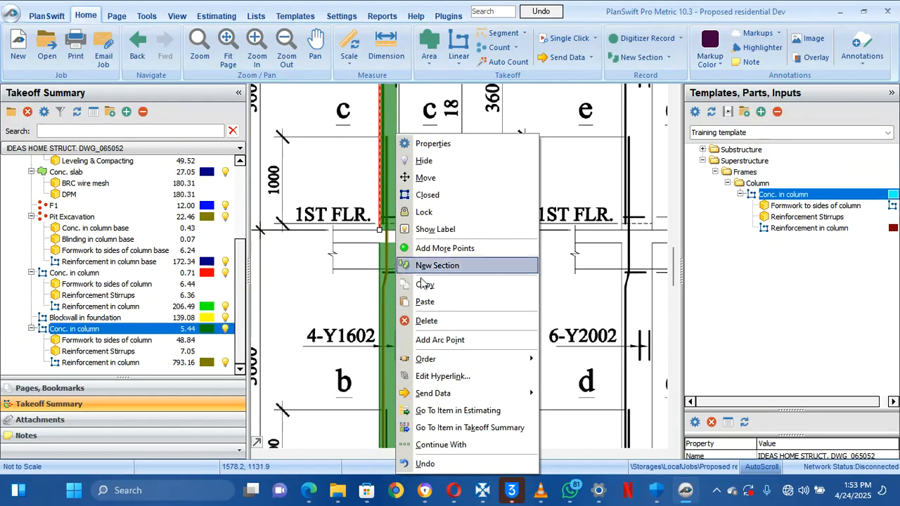
left_click(419, 323)
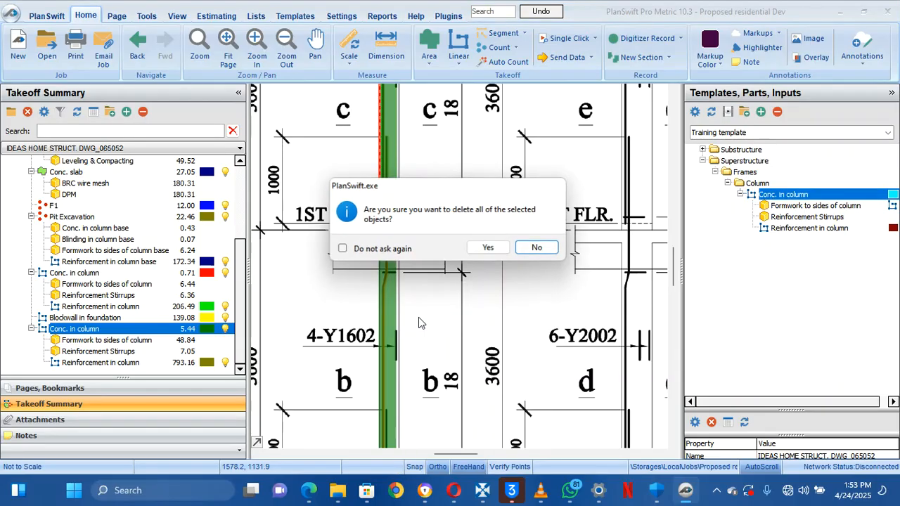
left_click(486, 247)
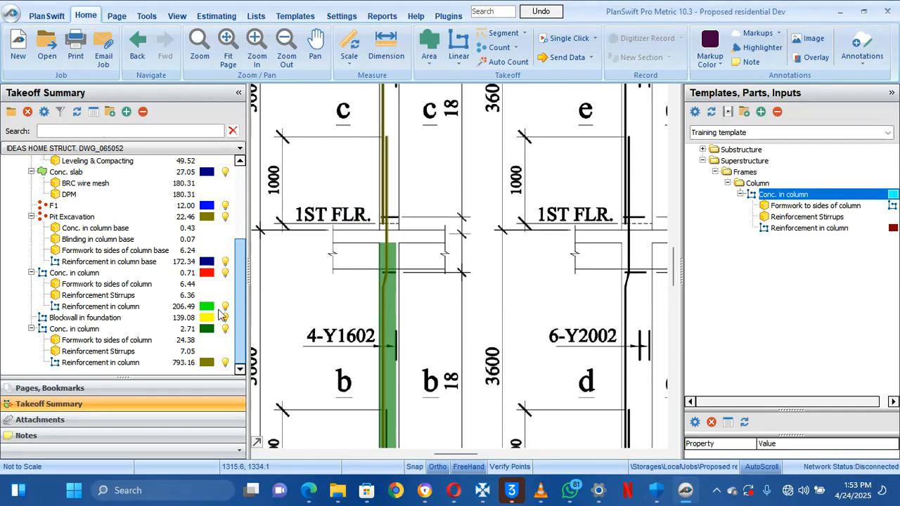
left_click(69, 340)
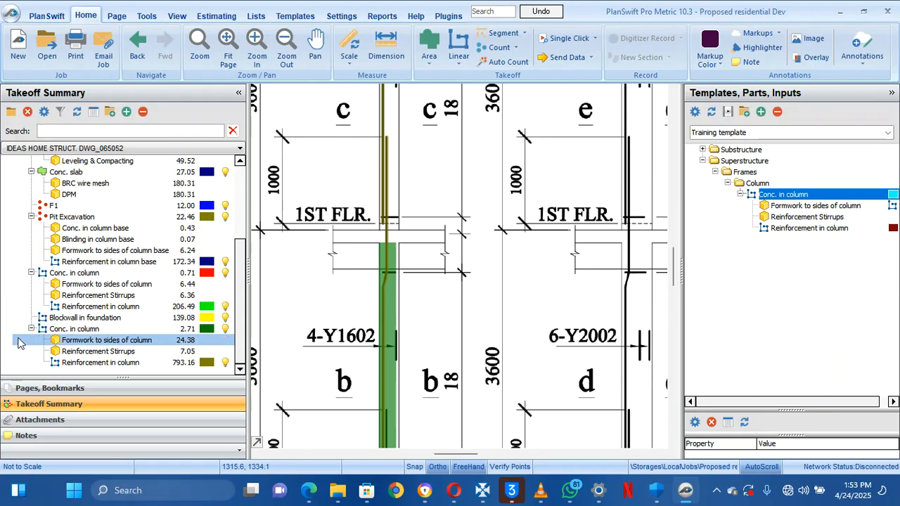
left_click(6, 329)
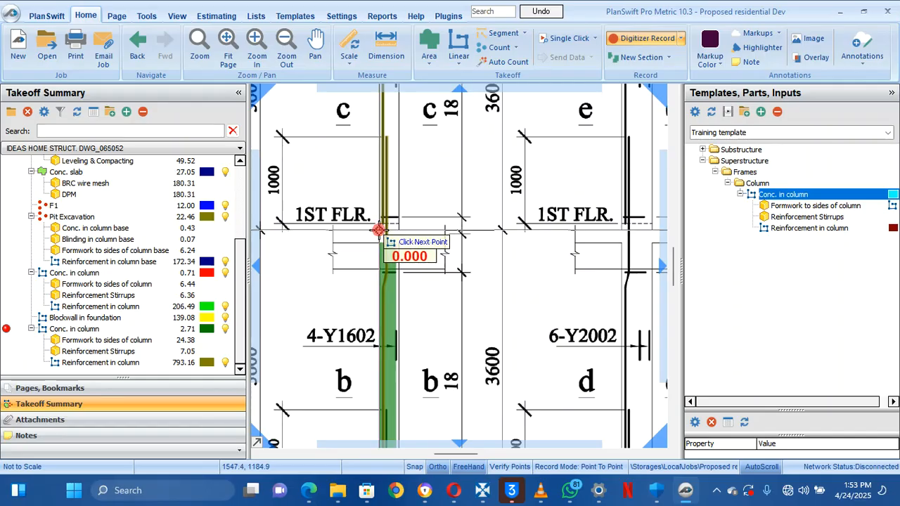
left_click(378, 230)
left_click_drag(383, 116, 396, 272)
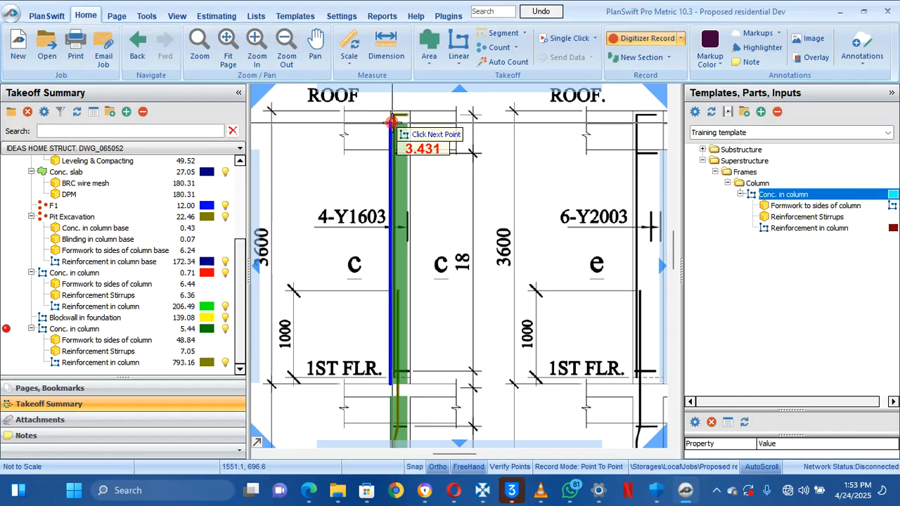
left_click(392, 123)
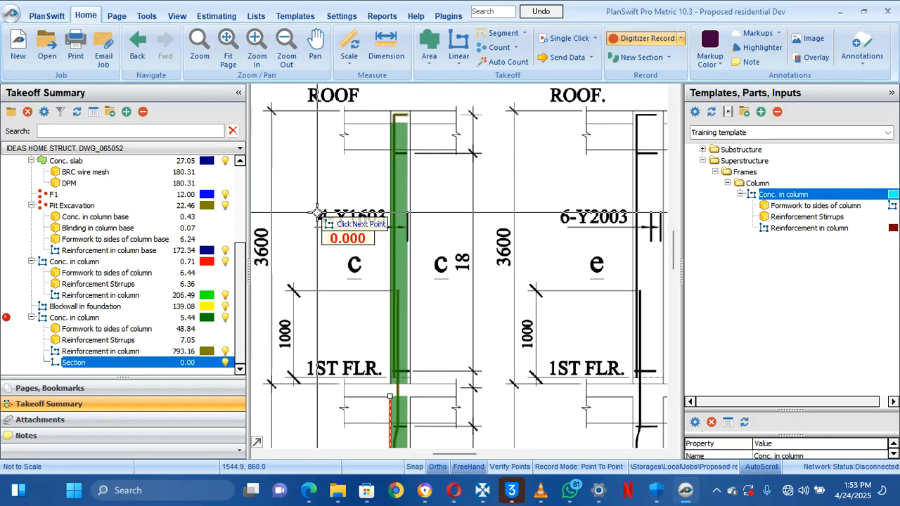
right_click(326, 224)
left_click(332, 238)
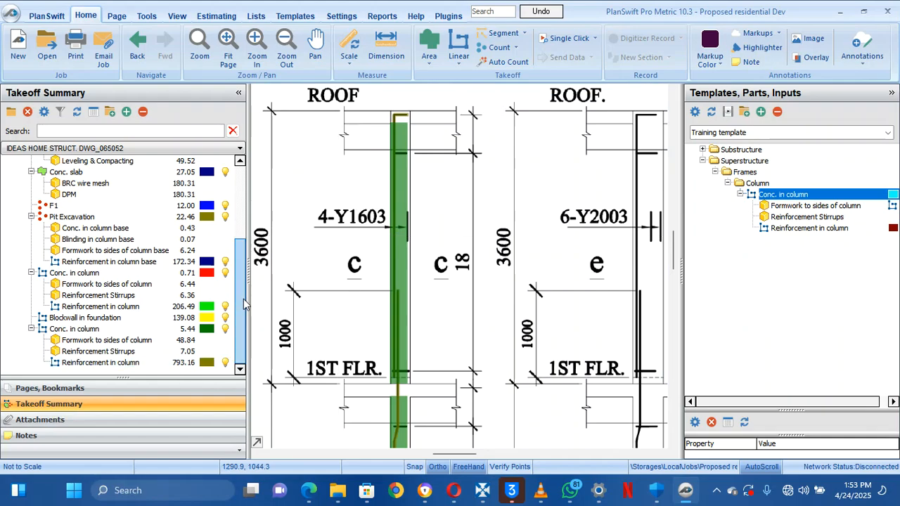
Frame COL. 2 and COL. 3 and restart recording for Conc. in column
left_click(188, 332)
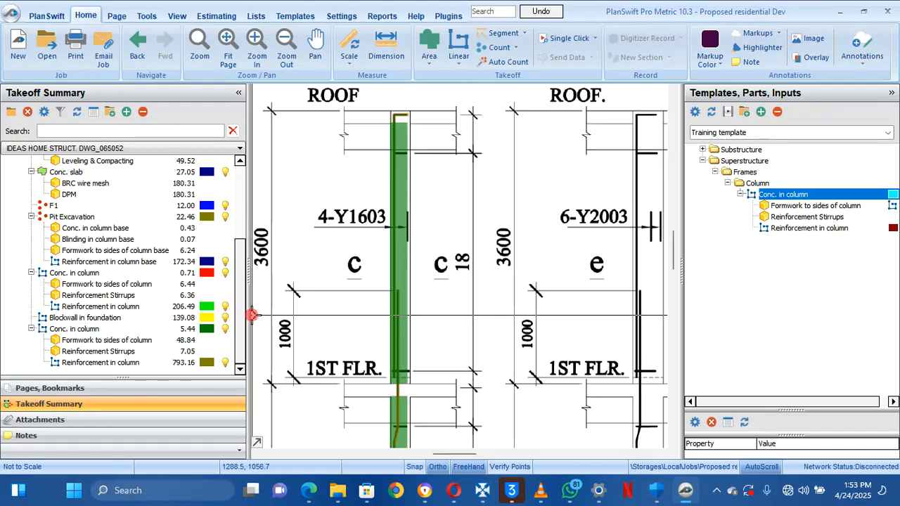
scroll(315, 288, "down", 2)
left_click_drag(401, 288, 359, 83)
mouse_move(358, 158)
left_mouse_down()
mouse_move(352, 220)
mouse_move(336, 248)
left_mouse_up()
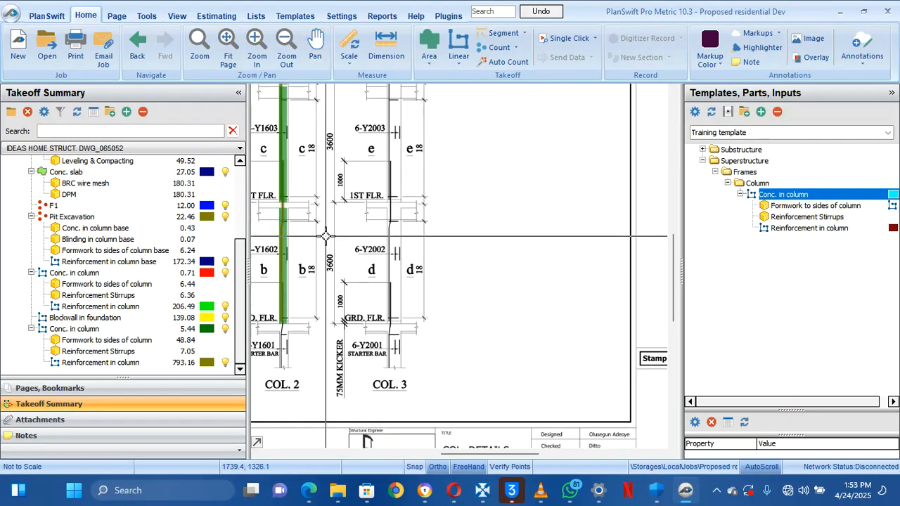
mouse_move(389, 314)
left_mouse_down()
mouse_move(388, 253)
mouse_move(389, 389)
mouse_move(398, 398)
mouse_move(422, 368)
left_mouse_up()
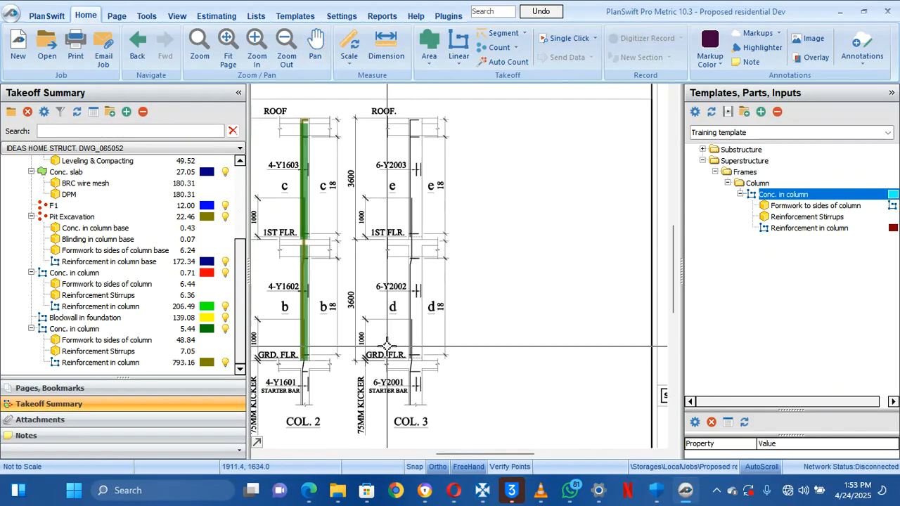
left_click(124, 307)
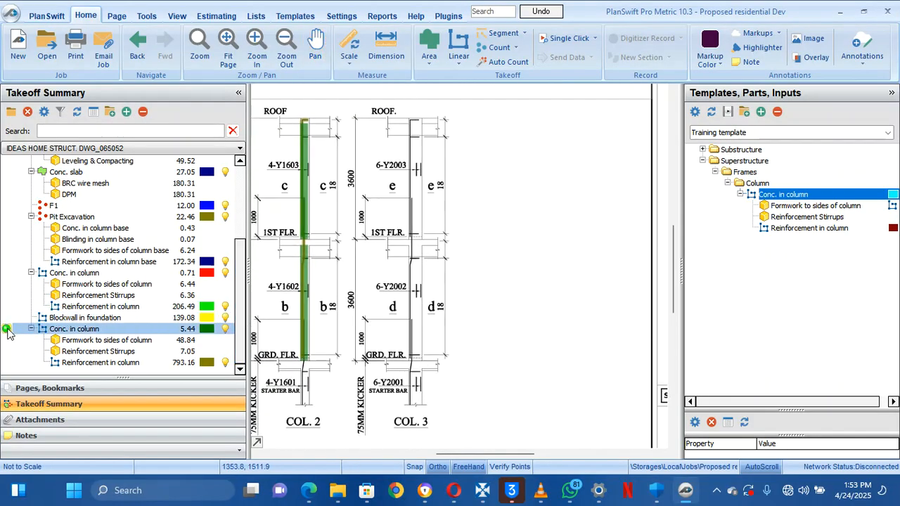
left_click(7, 329)
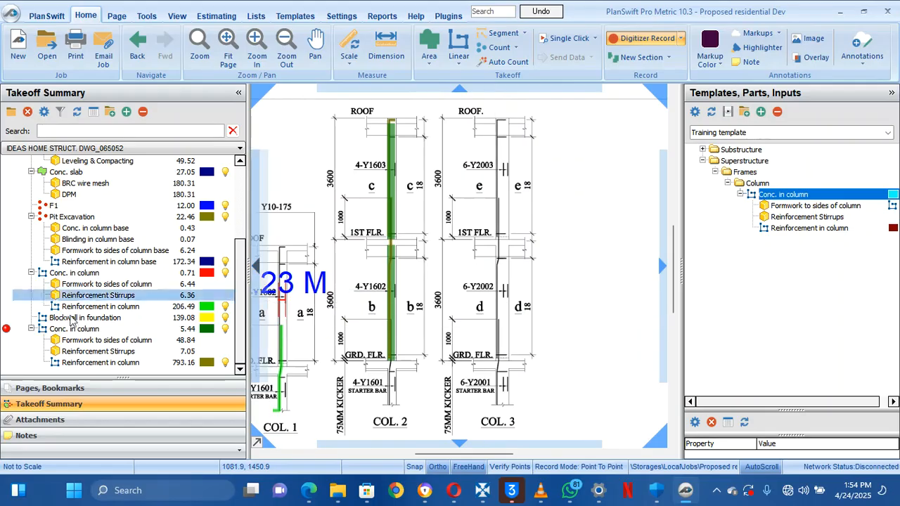
Stop recording, then cancel the Conc. in column properties, leaving its total at 5.44
left_click(7, 329)
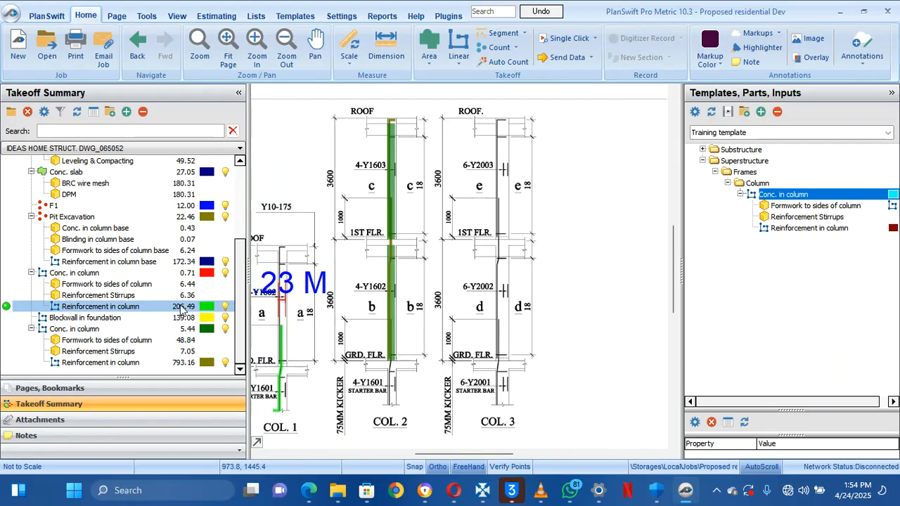
left_click(693, 198)
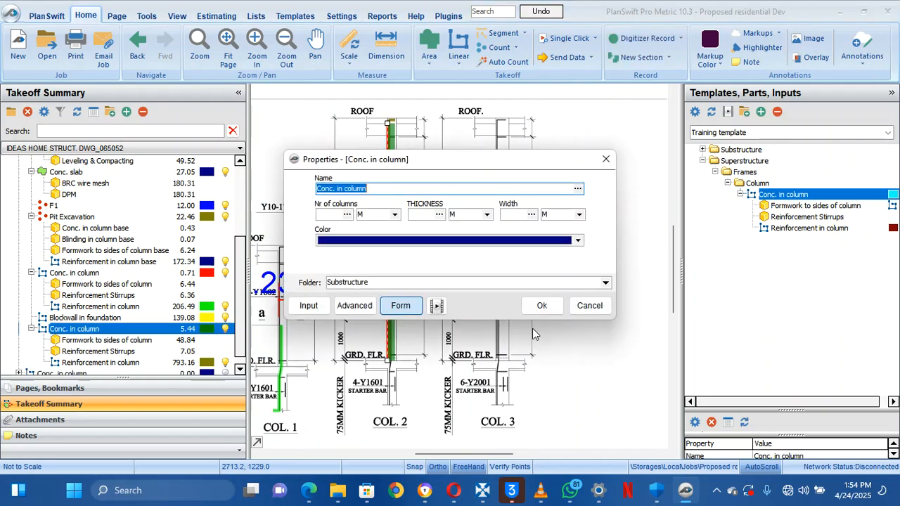
left_click(324, 215)
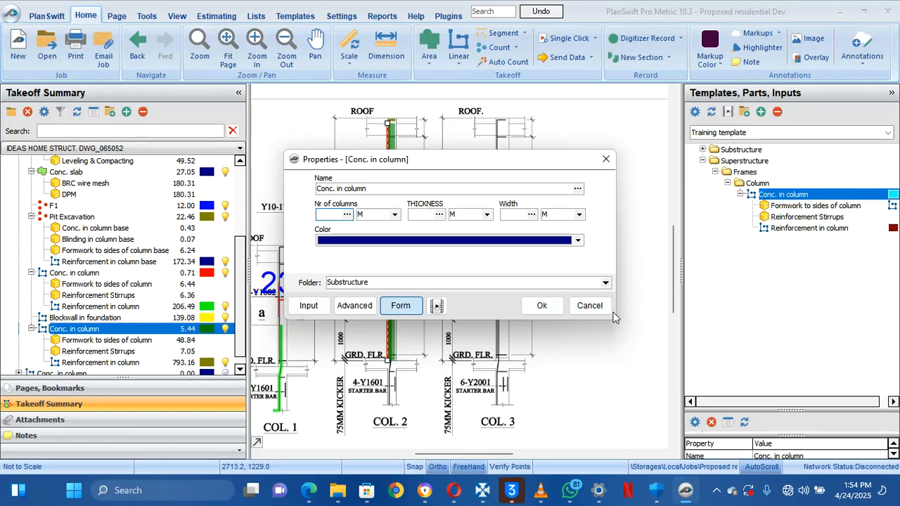
left_click(590, 305)
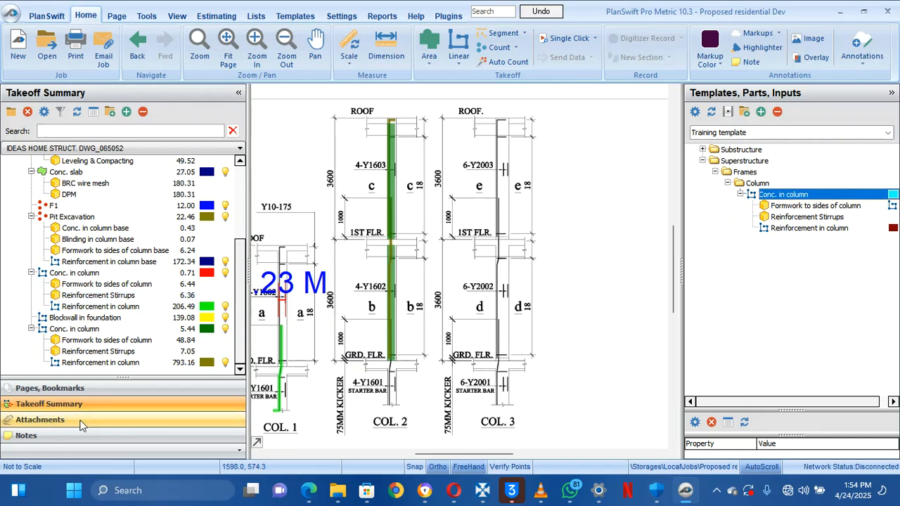
Open the beams details sheet from Pages and hide its 0.35 M and 0.45 M dimension markups
left_click(85, 391)
left_click(81, 327)
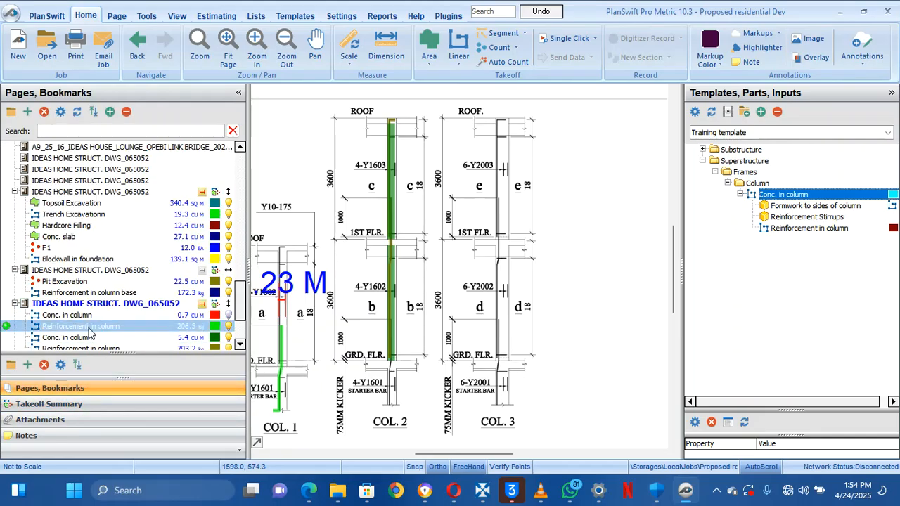
scroll(89, 334, "down", 3)
left_click(88, 271)
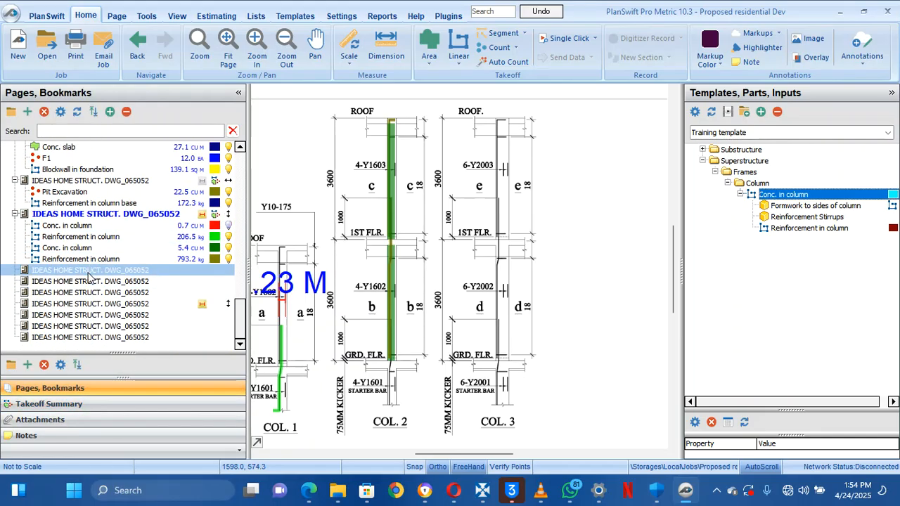
left_click(88, 303)
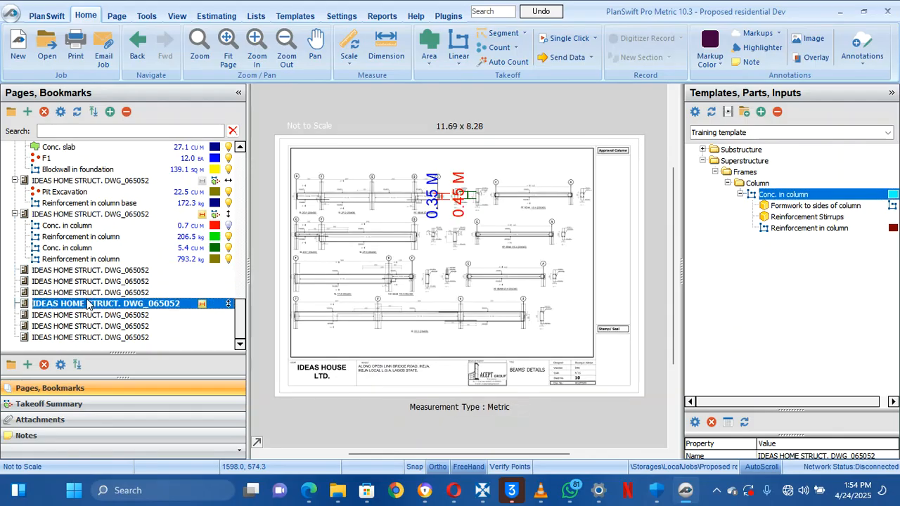
scroll(432, 183, "up", 5)
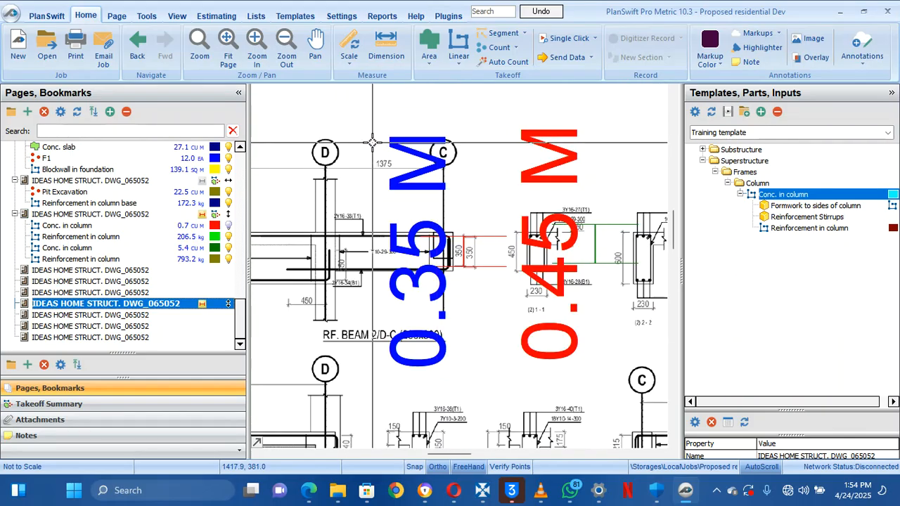
left_click(203, 304)
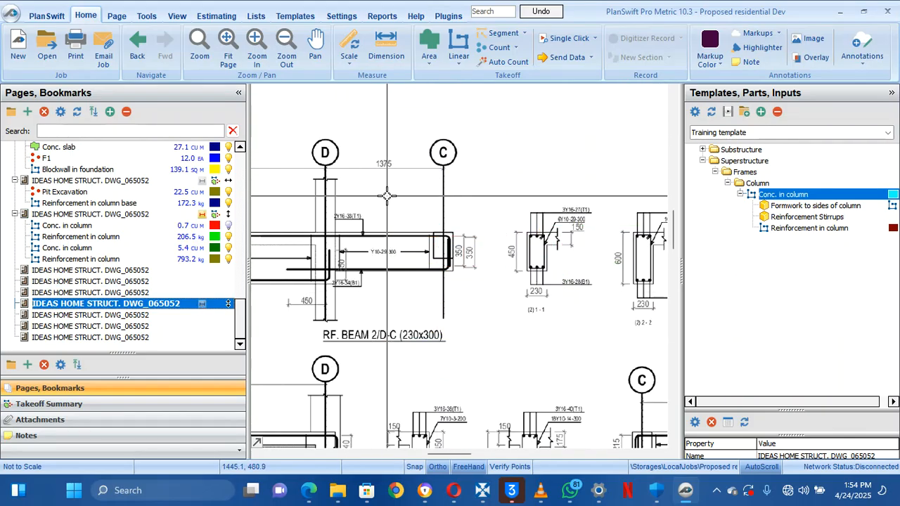
scroll(421, 224, "down", 3)
mouse_move(421, 224)
left_mouse_down()
mouse_move(622, 237)
mouse_move(490, 233)
mouse_move(517, 242)
left_mouse_up()
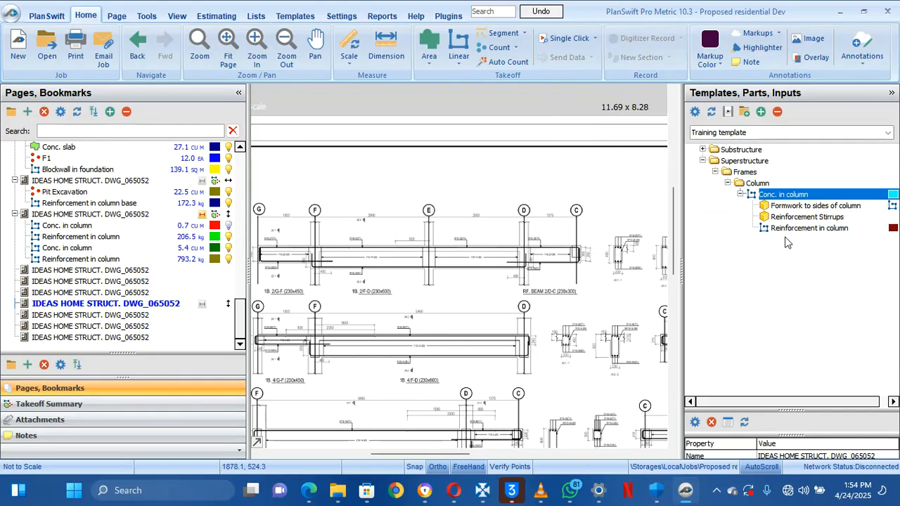
Add a new template folder named Beams inside the Frames folder
left_click(304, 17)
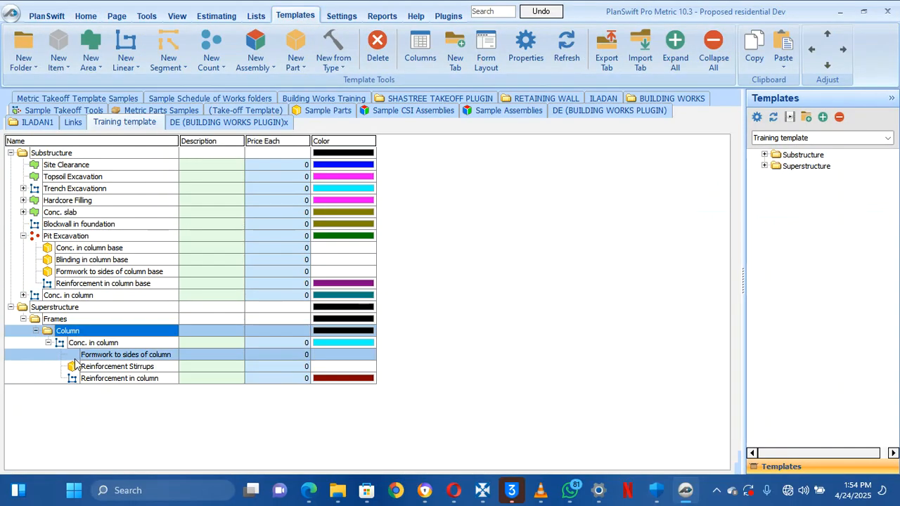
left_click(37, 331)
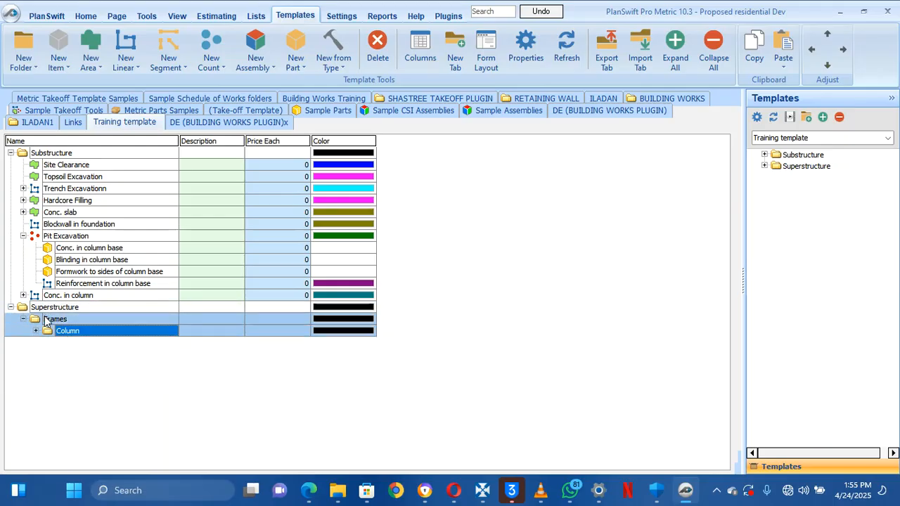
left_click(40, 319)
left_click(23, 62)
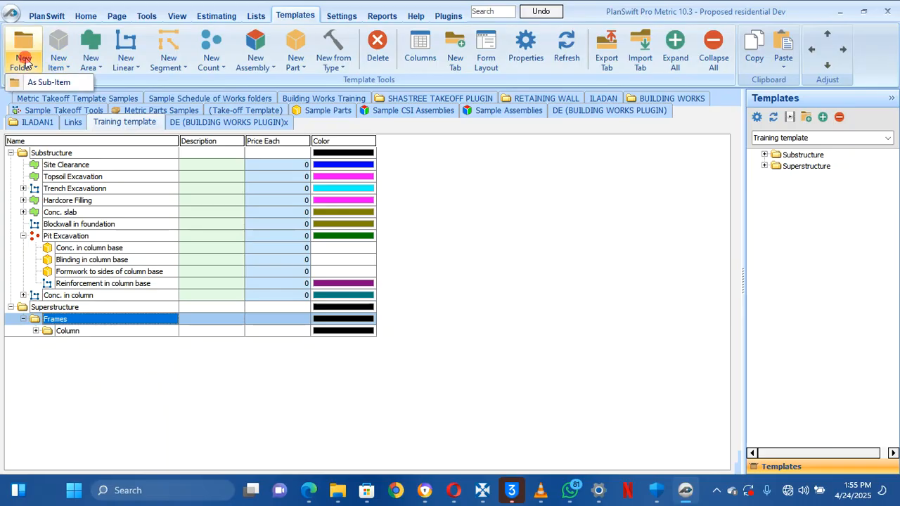
left_click(34, 83)
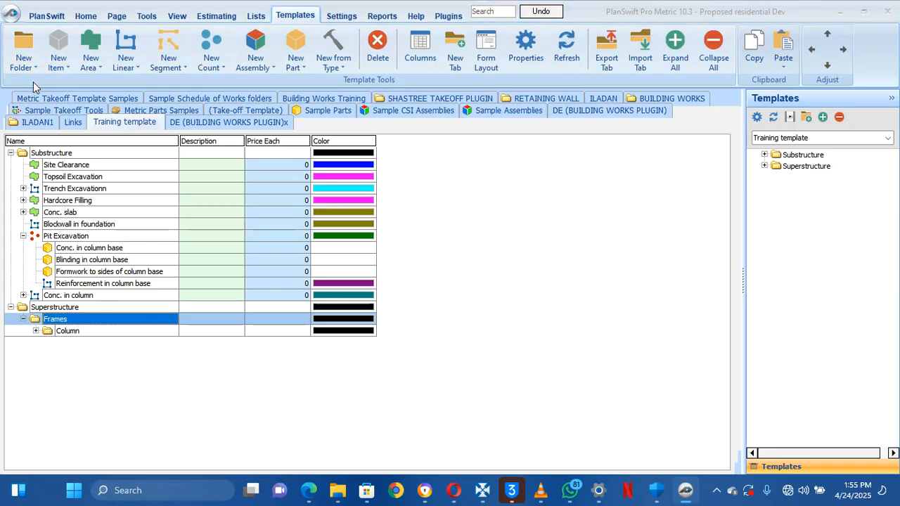
type("Beams")
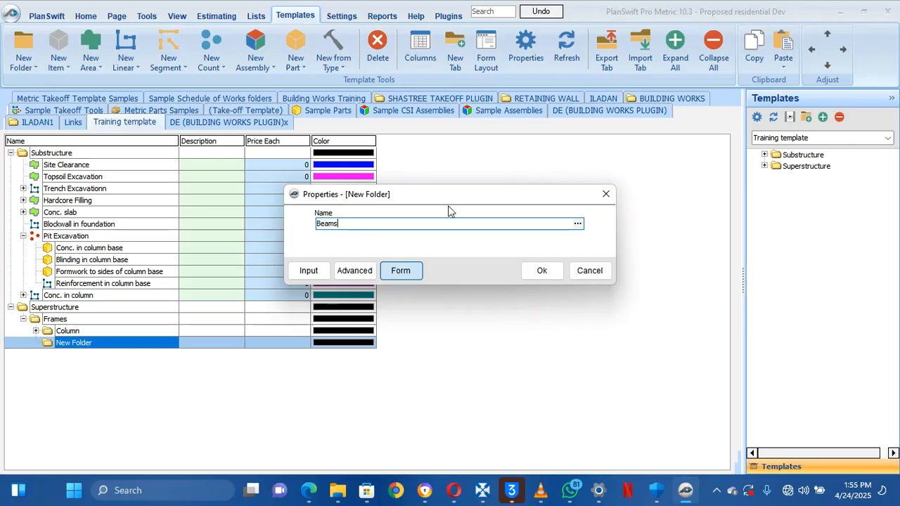
left_click(543, 272)
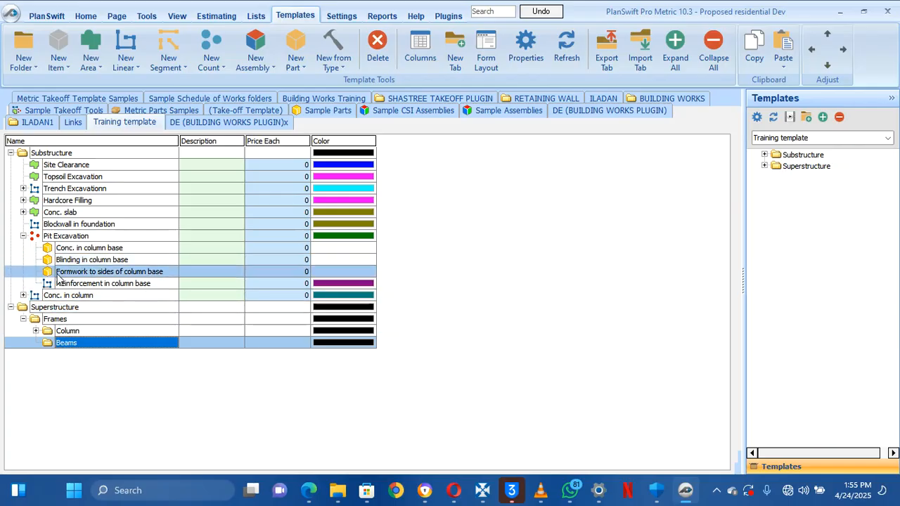
Copy Conc. in column into the Beams folder and rename the copy Conc. in Beams
right_click(60, 295)
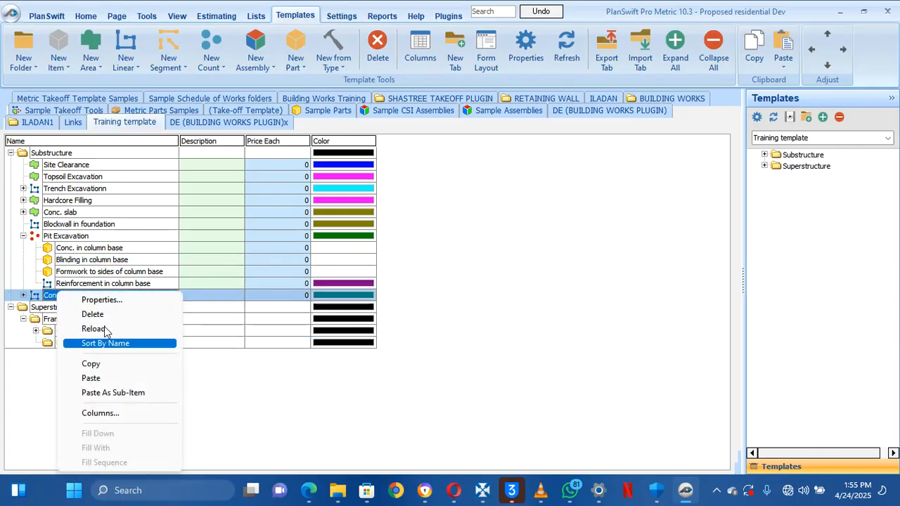
left_click(114, 364)
left_click(104, 345)
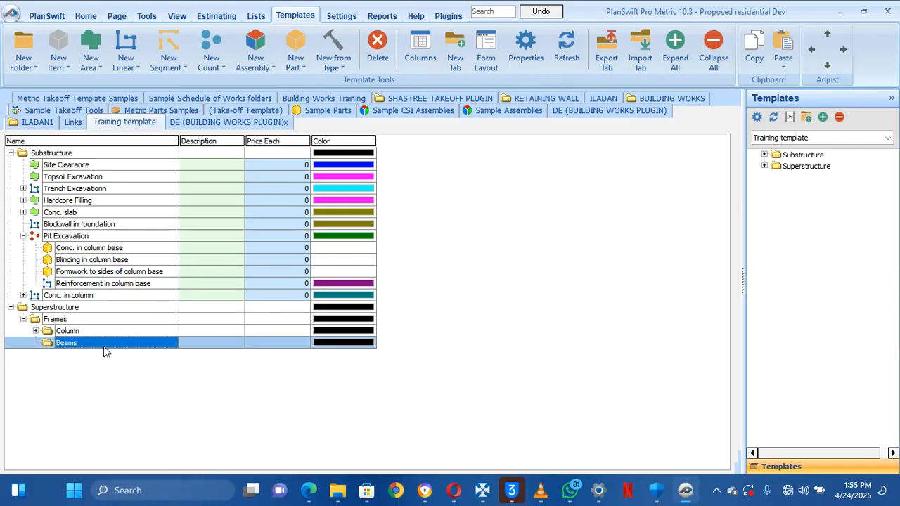
right_click(105, 352)
left_click(141, 249)
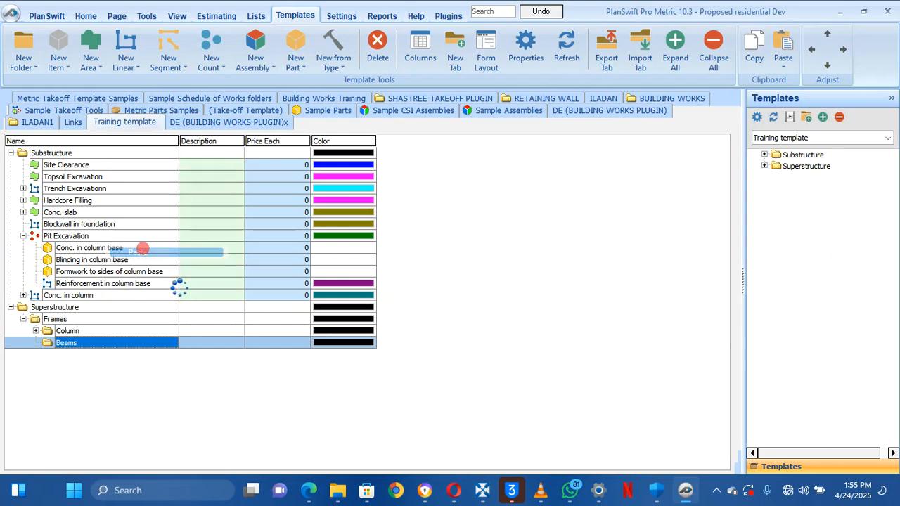
left_click(844, 50)
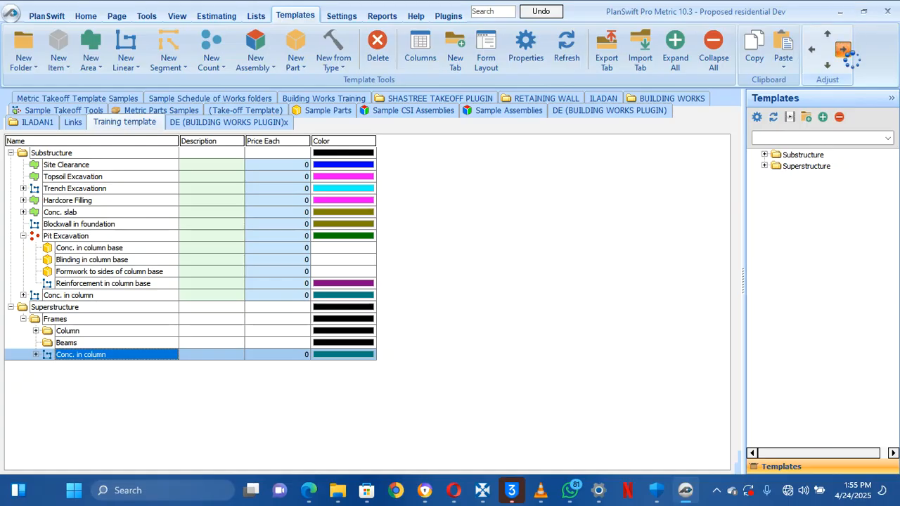
left_click(49, 355)
left_click(81, 355)
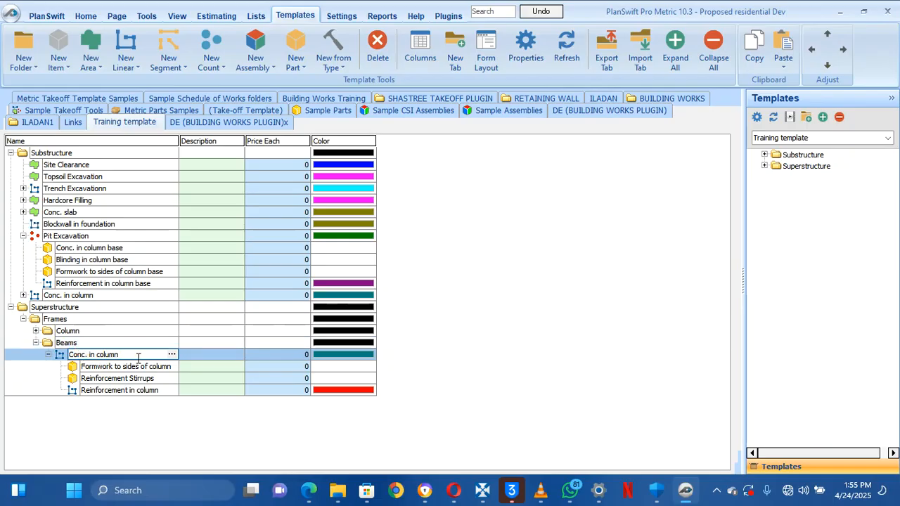
key("BackSpace")
key("BackSpace")
key("BackSpace")
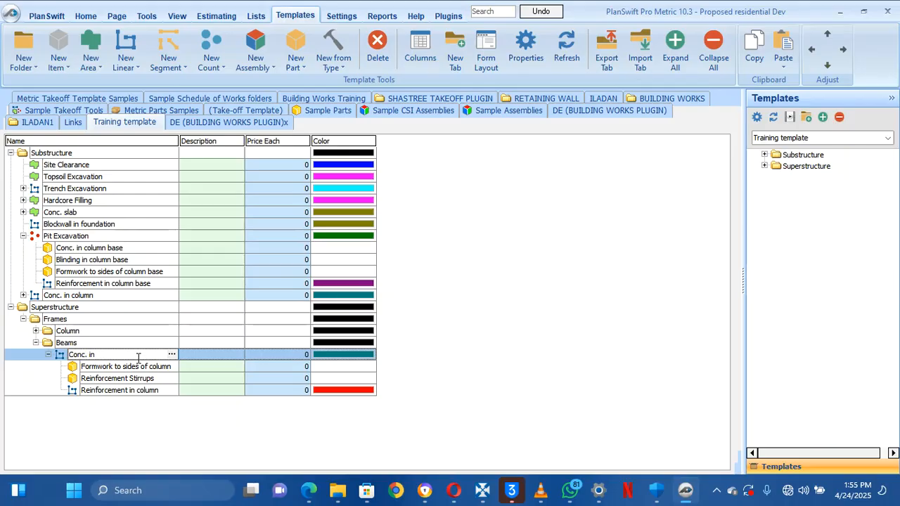
type("Beams")
Rename the copied column formwork part to 'Formwork to sides & soffits of beams'
left_click(132, 368)
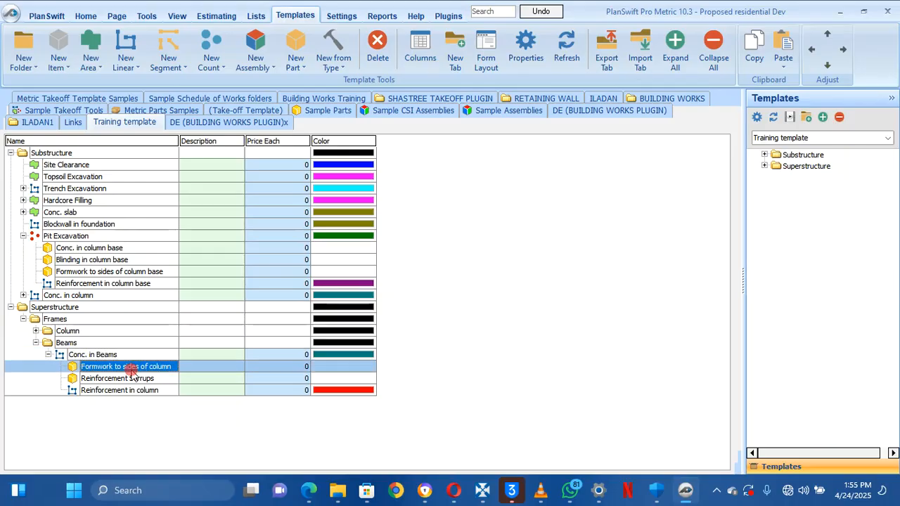
double_click(132, 369)
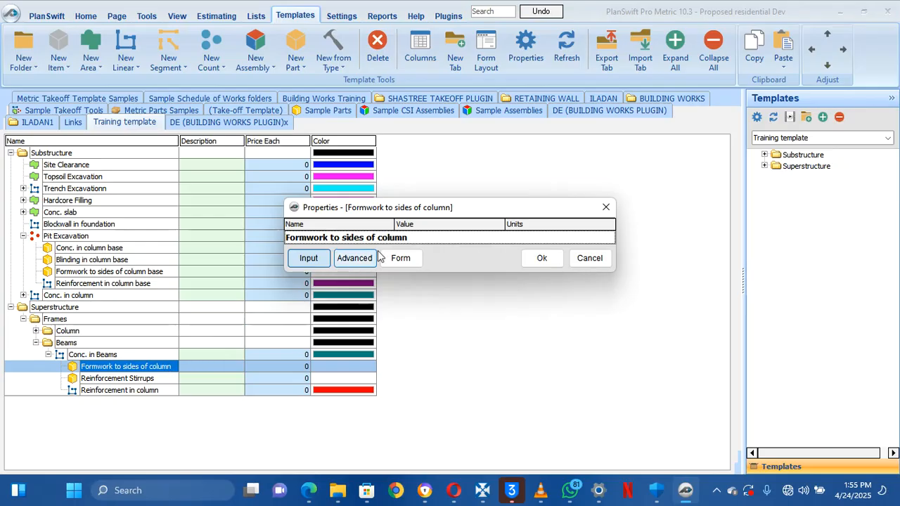
left_click(432, 239)
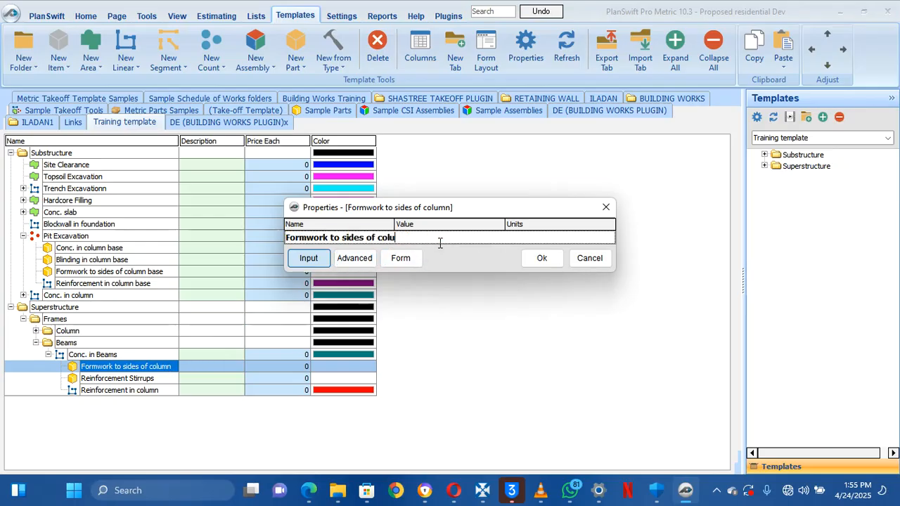
key("BackSpace")
key("Return")
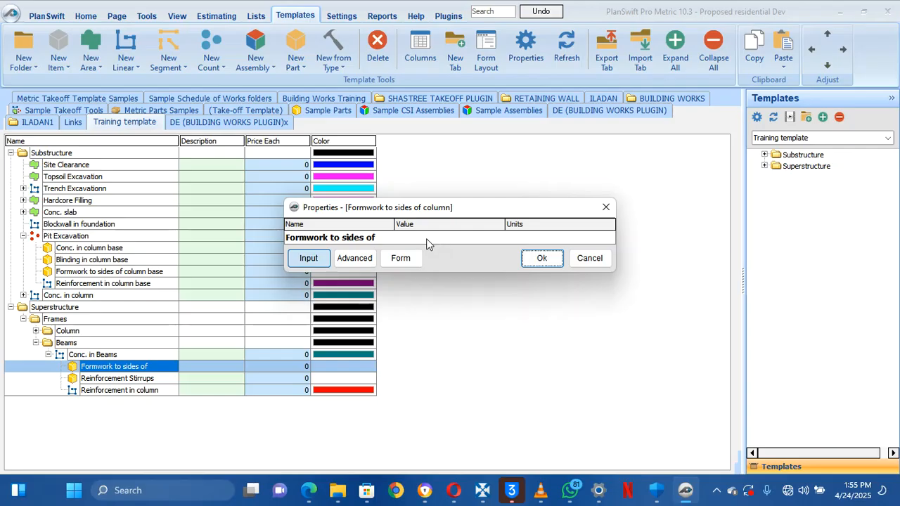
left_click(434, 239)
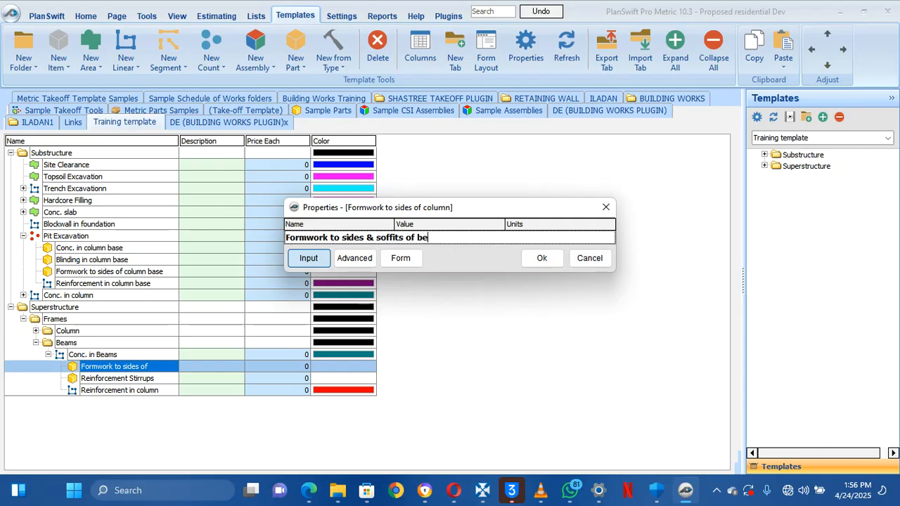
left_click(355, 259)
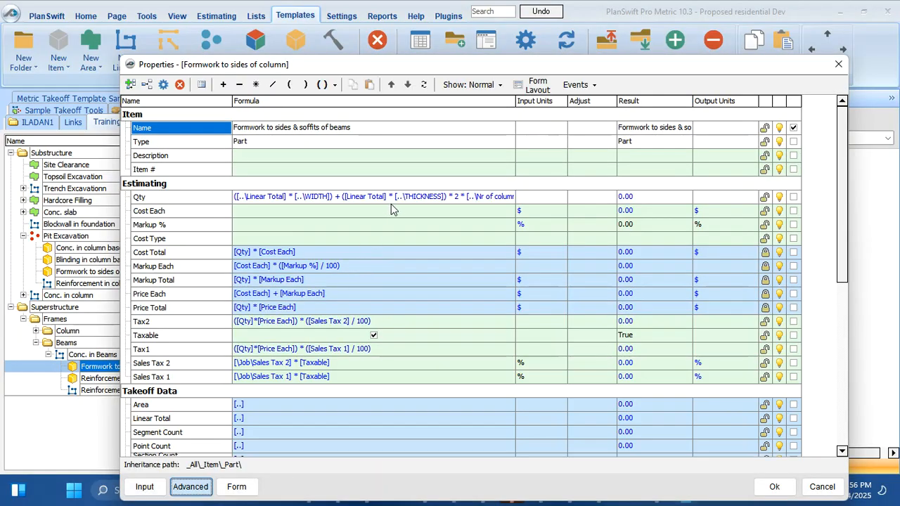
In the Qty formula, delete the stray '*', bracket the THICKNESS term and multiply it by 2
left_click(422, 196)
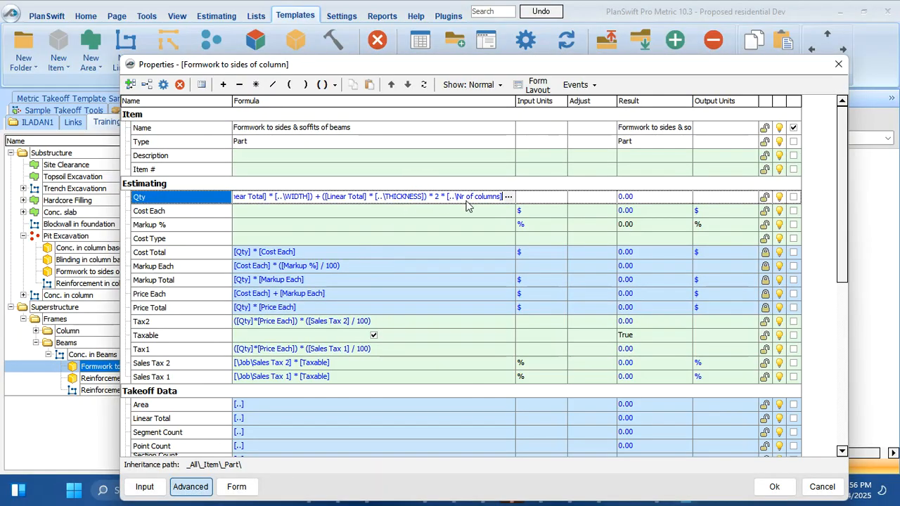
left_click(509, 197)
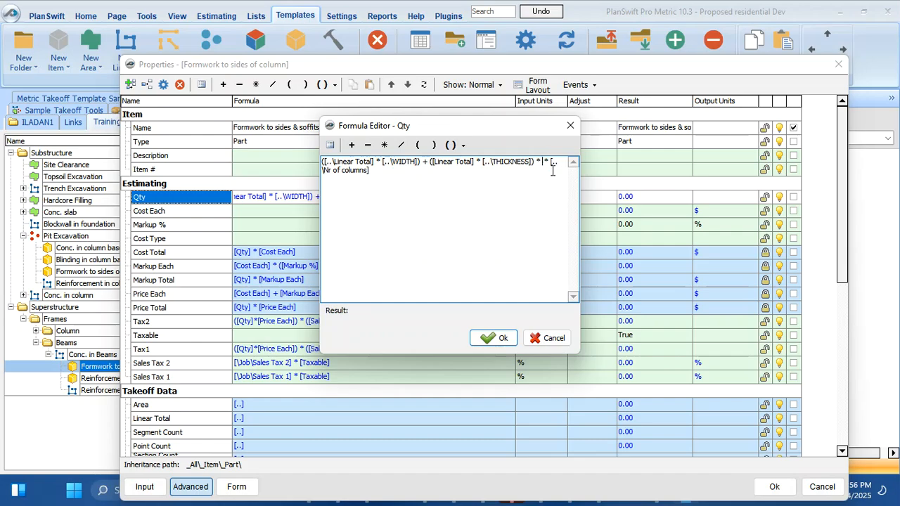
key("BackSpace")
key("BackSpace")
left_click_drag(537, 163, 500, 163)
left_click_drag(459, 166, 432, 167)
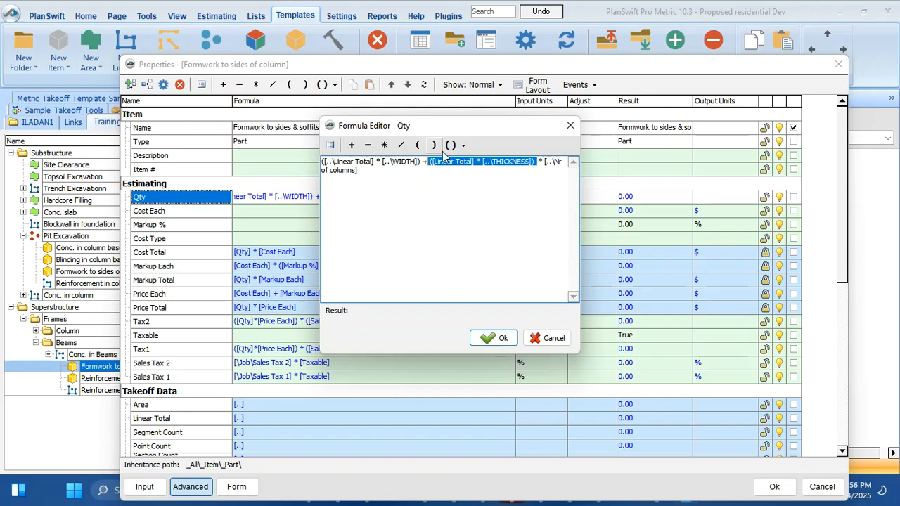
left_click(463, 145)
left_click(472, 164)
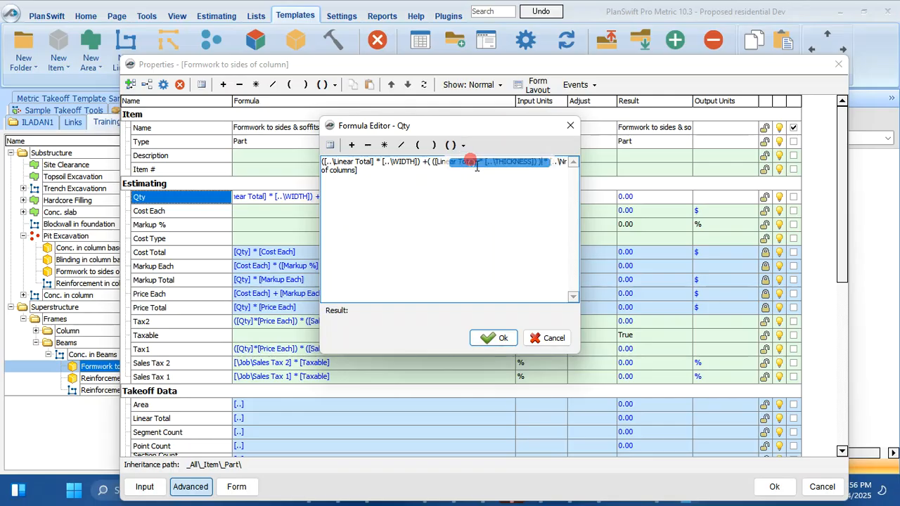
left_click(538, 166)
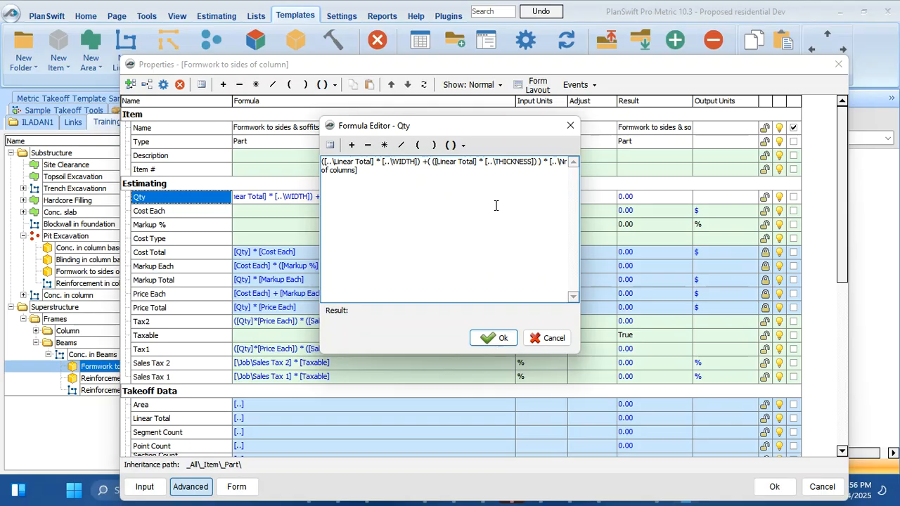
type("*2")
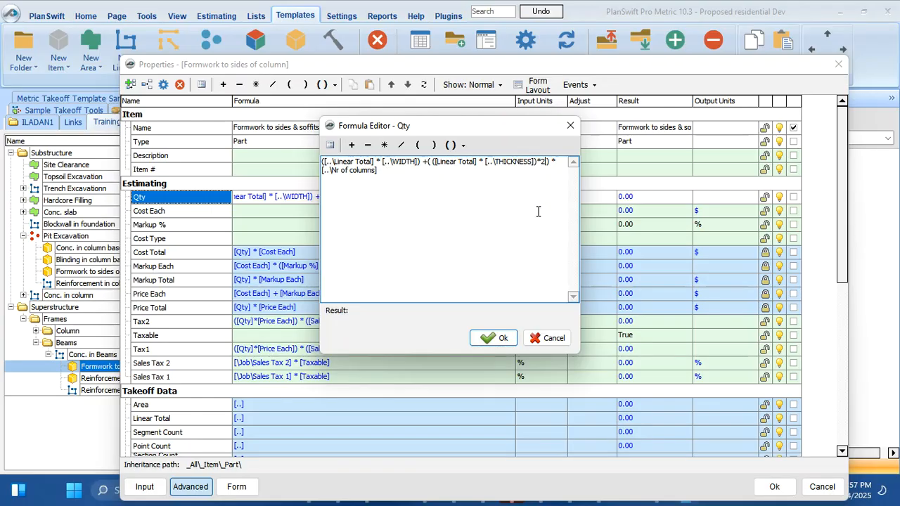
left_click(497, 339)
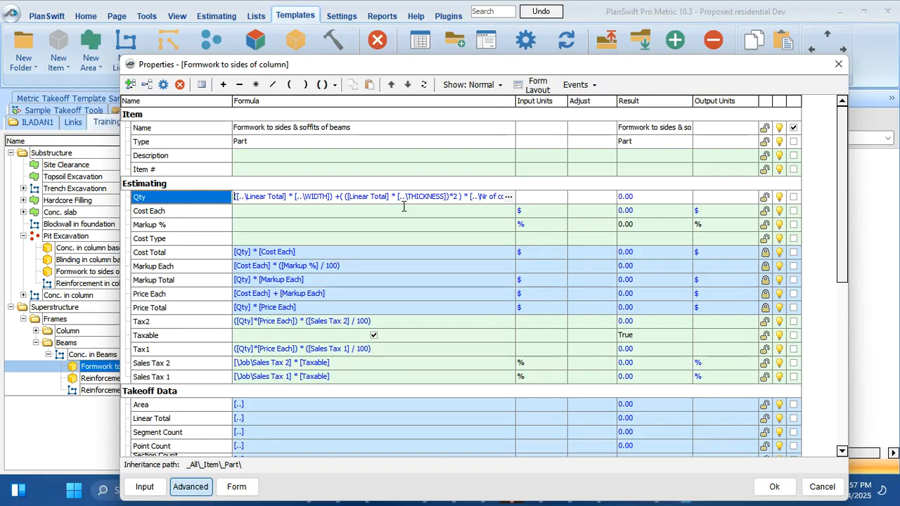
Confirm the revised Qty formula and save the 'Formwork to sides & soffits of beams' part
left_click(508, 197)
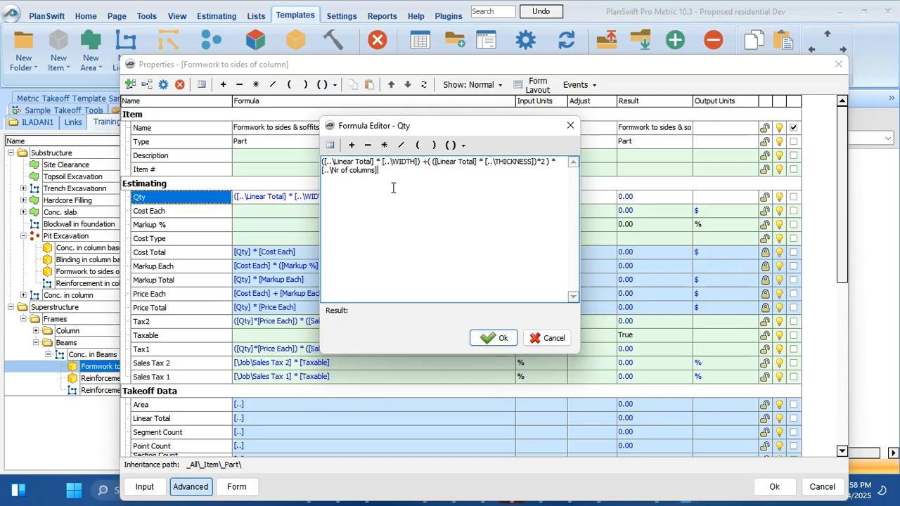
left_click(493, 339)
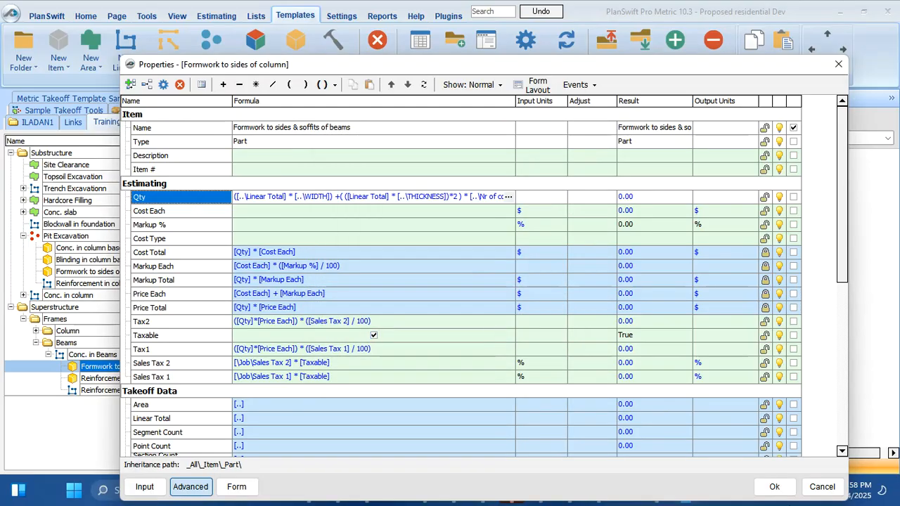
left_click(774, 486)
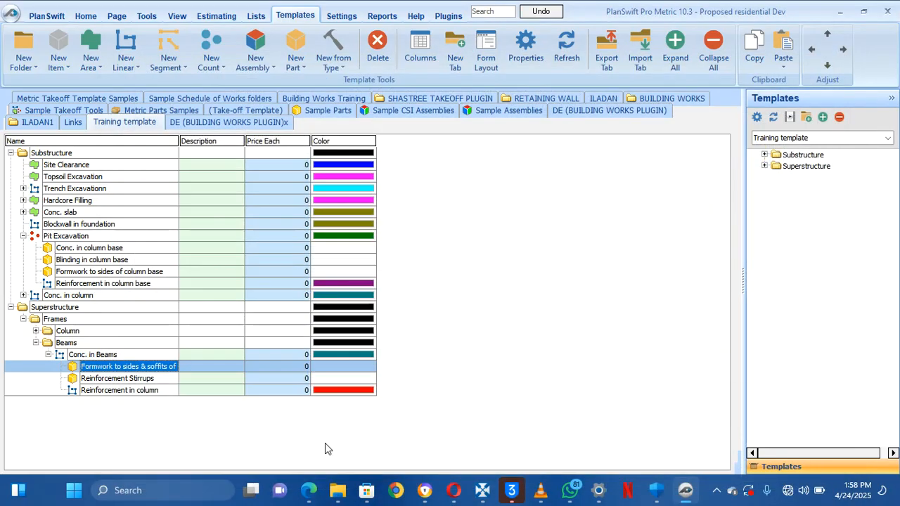
Append 'to beams' to the Reinforcement Stirrups part name, correcting the 'beaams' typo
double_click(151, 381)
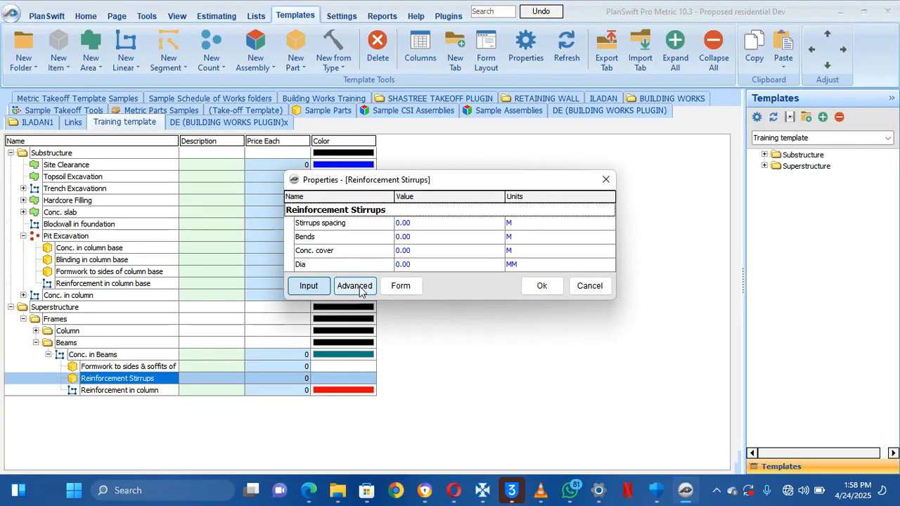
left_click(398, 213)
double_click(397, 213)
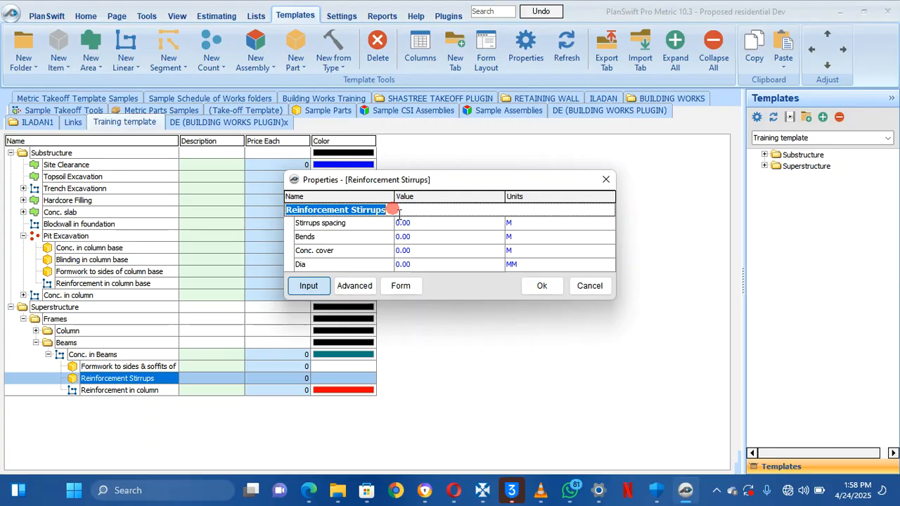
left_click(394, 213)
left_click(422, 210)
left_click(422, 210)
left_click(421, 210)
left_click(392, 214)
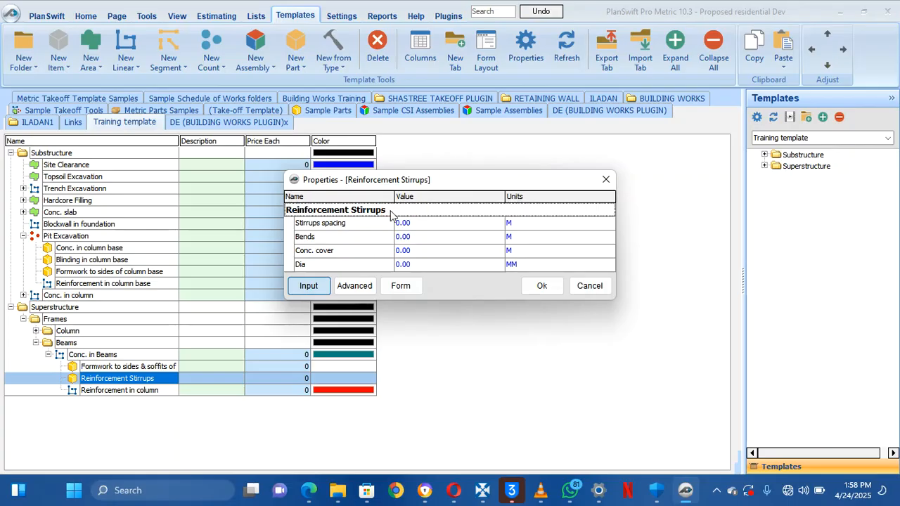
left_click(394, 213)
left_click(395, 212)
type("to beaams")
key("BackSpace")
key("BackSpace")
key("BackSpace")
type("ms")
left_click(541, 289)
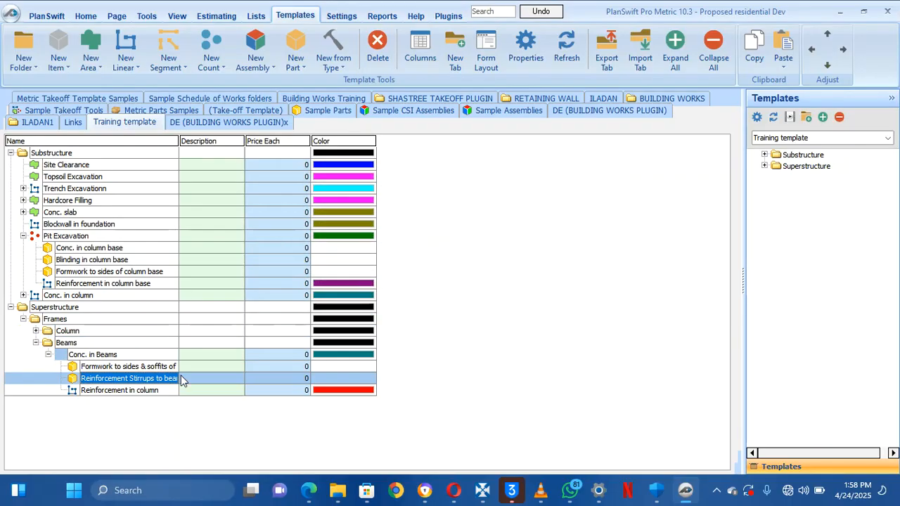
Rename the Reinforcement in column part to 'Reinforcement in beams'
left_click(153, 394)
double_click(153, 398)
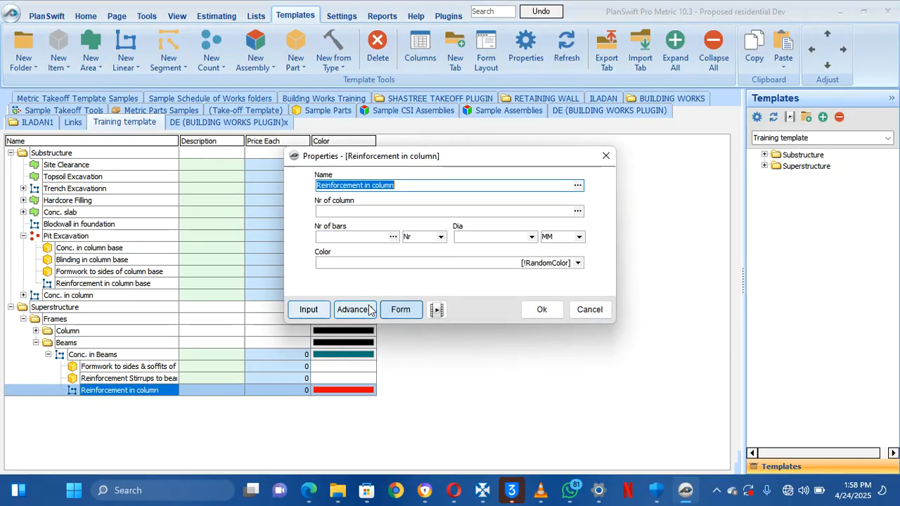
left_click(424, 186)
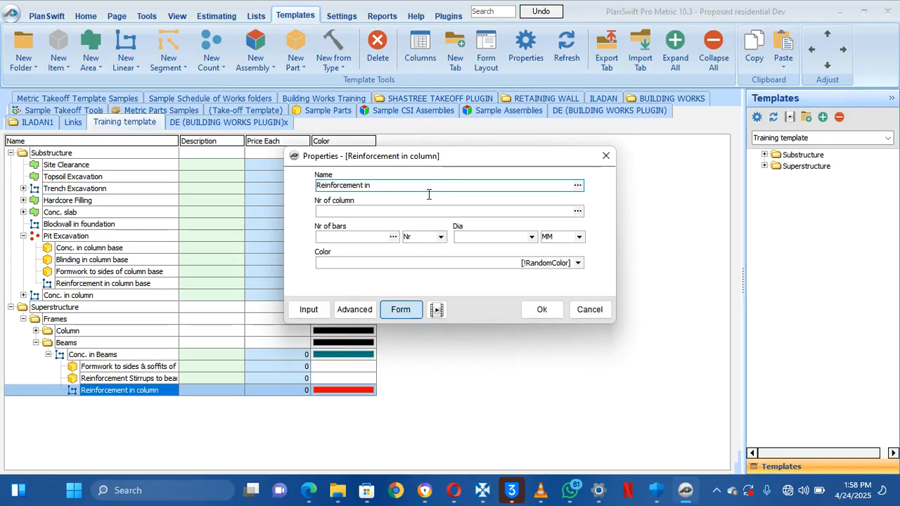
type("beams")
Show the part's full property list and select the Nr of column property
left_click(354, 307)
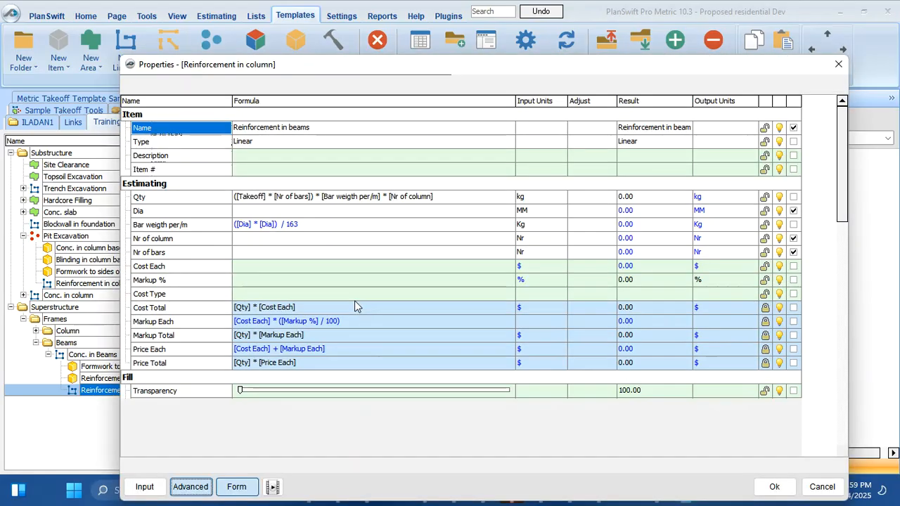
left_click(190, 241)
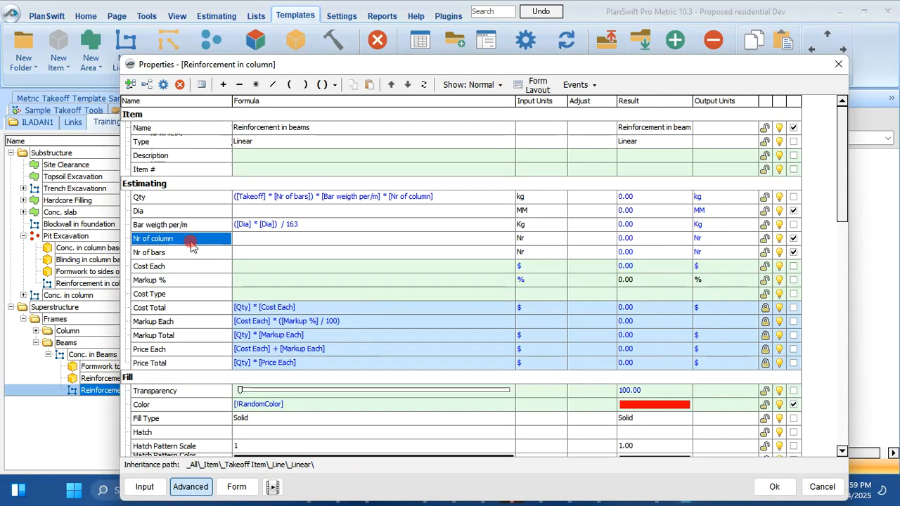
left_click(191, 244)
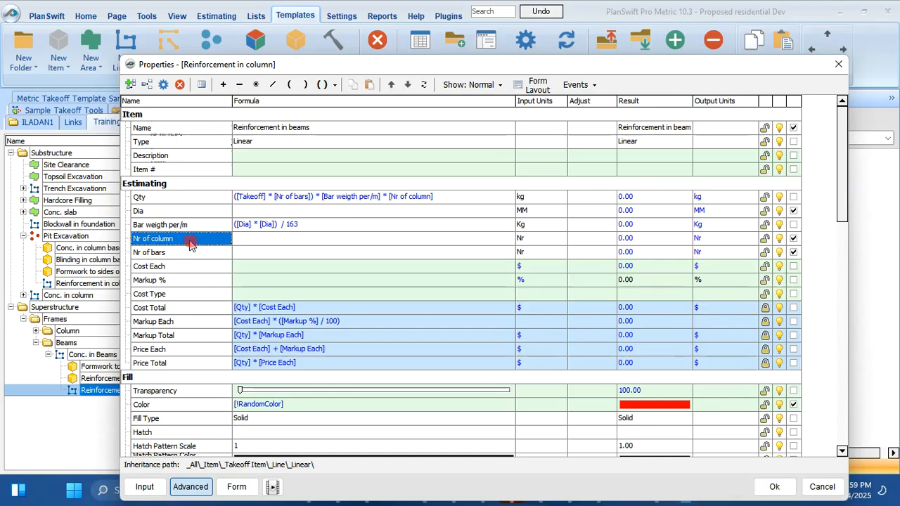
left_click_drag(186, 241, 261, 241)
Clear the Nr of column property's formula, discarding the attempted name change
double_click(225, 246)
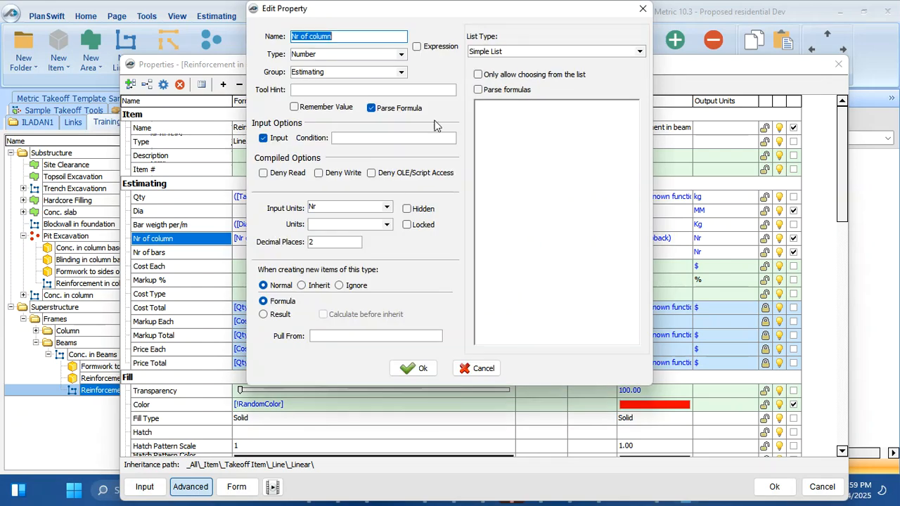
left_click(367, 35)
key("BackSpace")
key("BackSpace")
key("BackSpace")
key("BackSpace")
key("BackSpace")
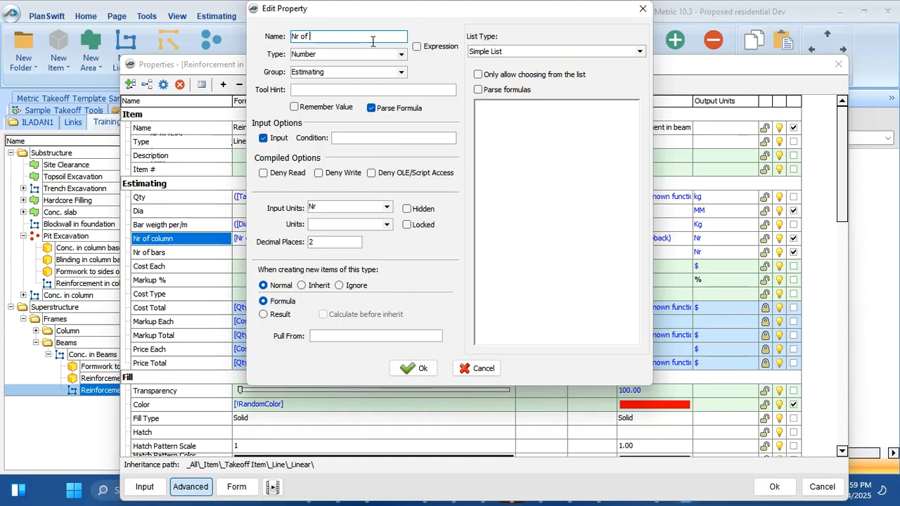
left_click(646, 12)
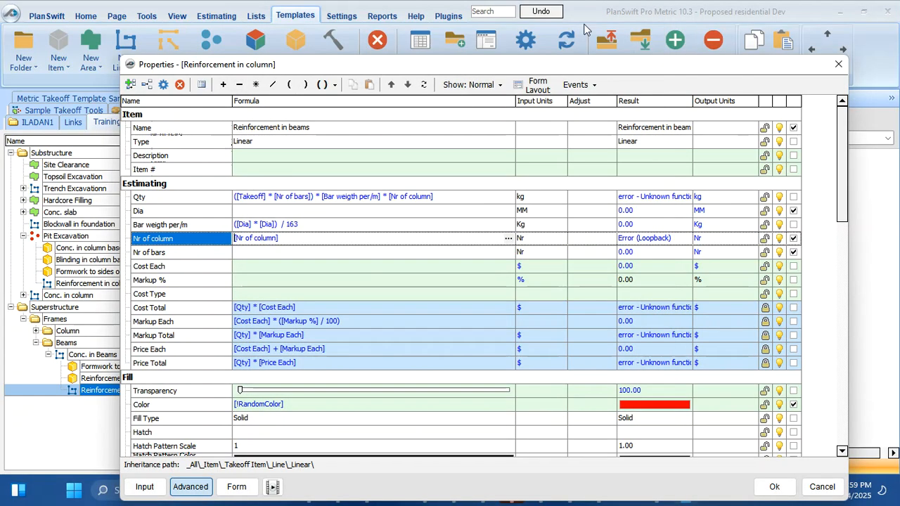
double_click(162, 239)
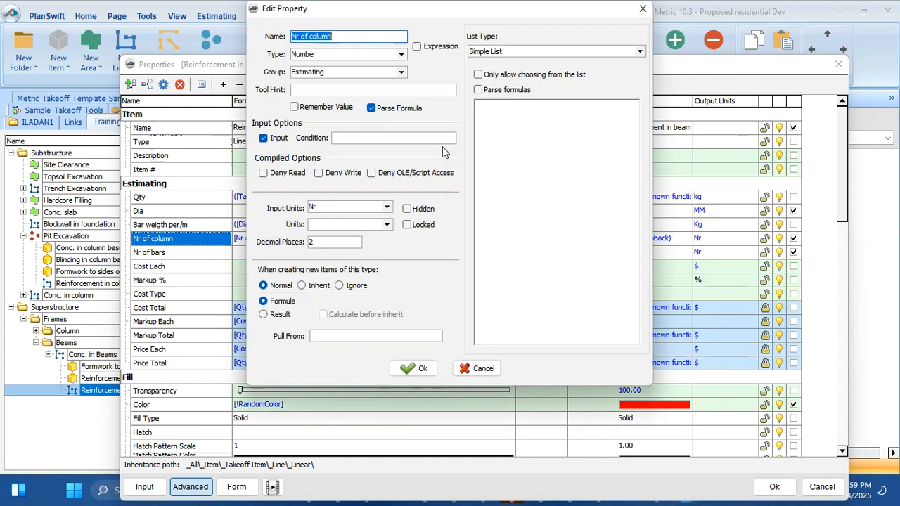
left_click(638, 11)
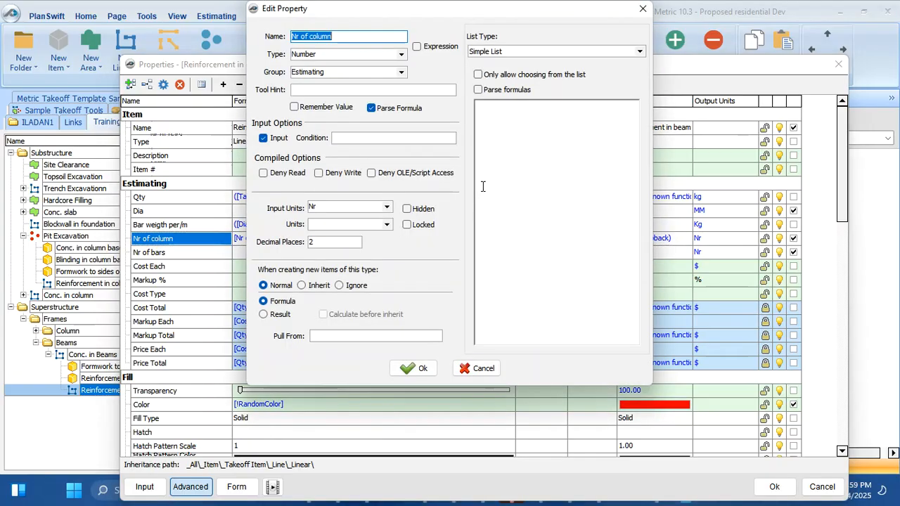
left_click(637, 10)
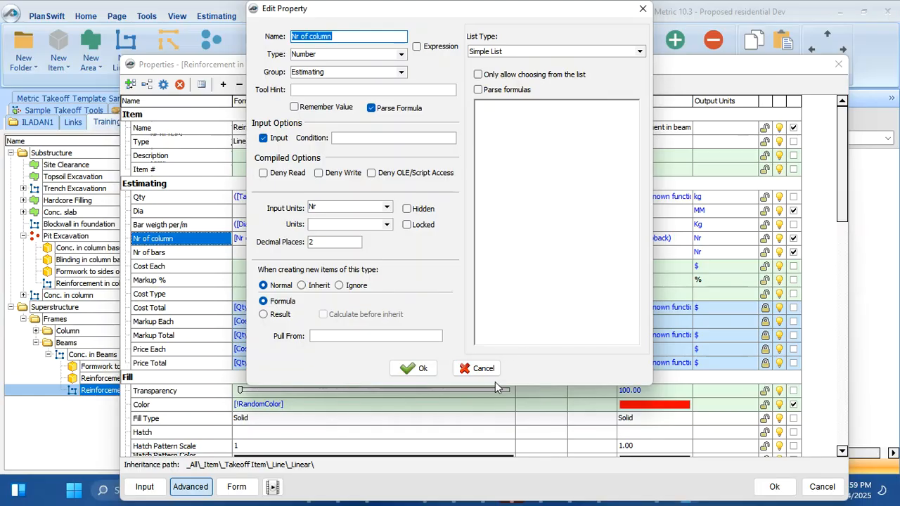
left_click(489, 370)
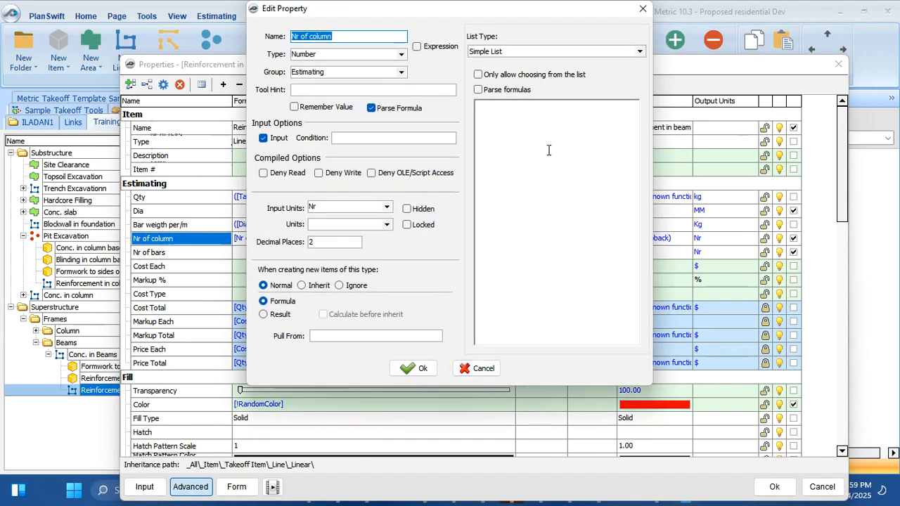
left_click(643, 10)
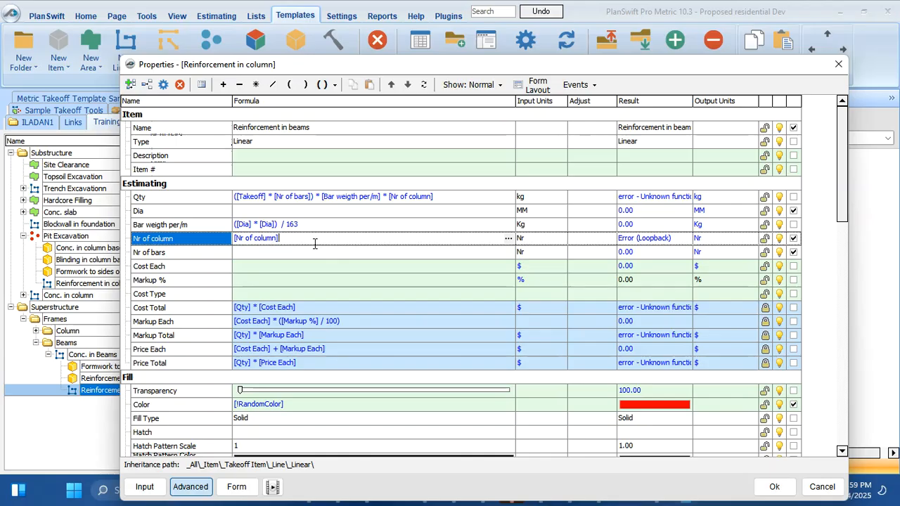
key("BackSpace")
key("BackSpace")
key("BackSpace")
key("BackSpace")
key("BackSpace")
key("BackSpace")
key("BackSpace")
key("BackSpace")
key("BackSpace")
key("BackSpace")
key("BackSpace")
key("BackSpace")
key("BackSpace")
key("BackSpace")
left_click(193, 240)
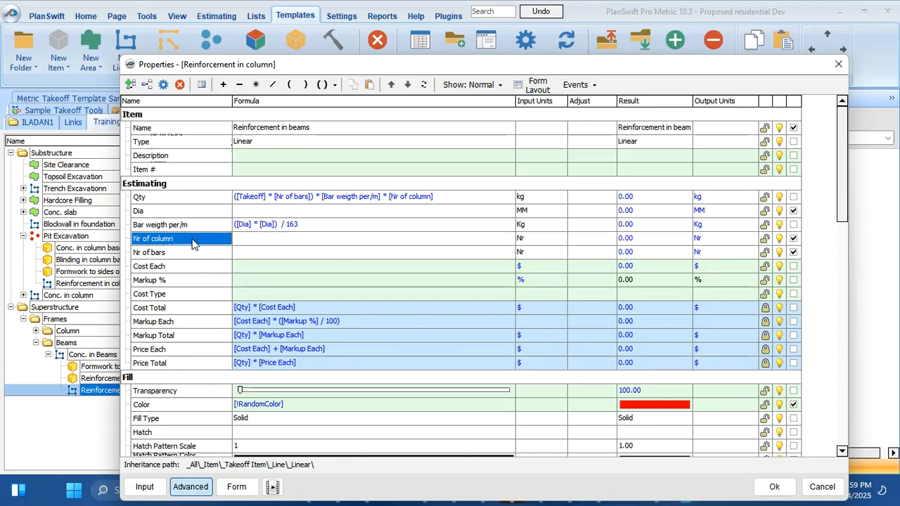
Delete the Nr of column property and remove '* [Nr of column]' from the Qty formula
right_click(193, 242)
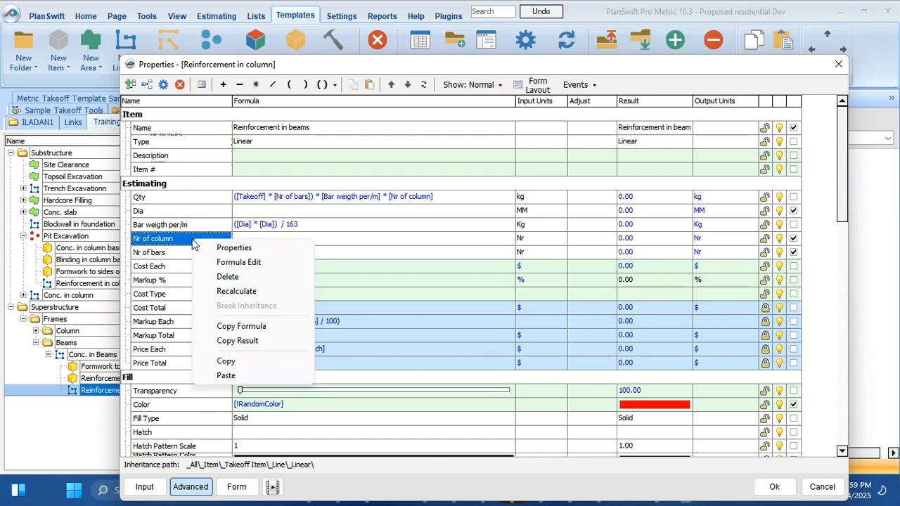
left_click(236, 277)
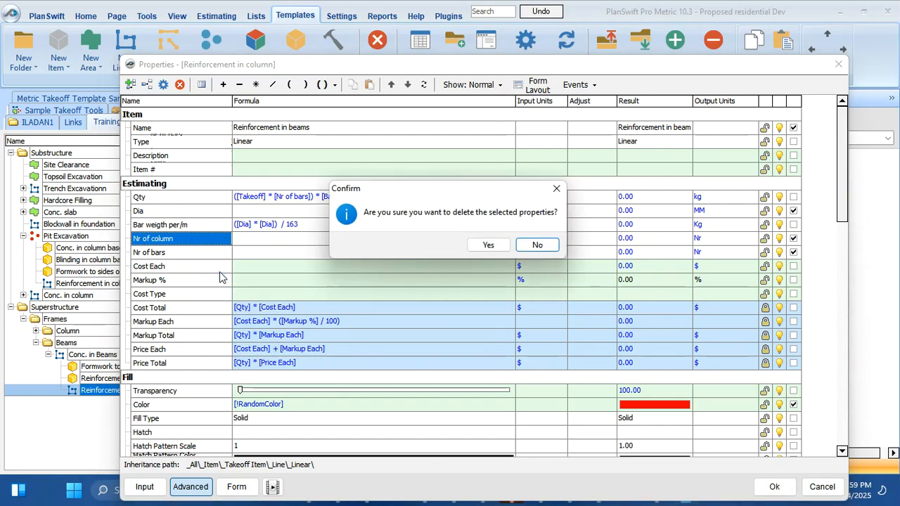
left_click(489, 245)
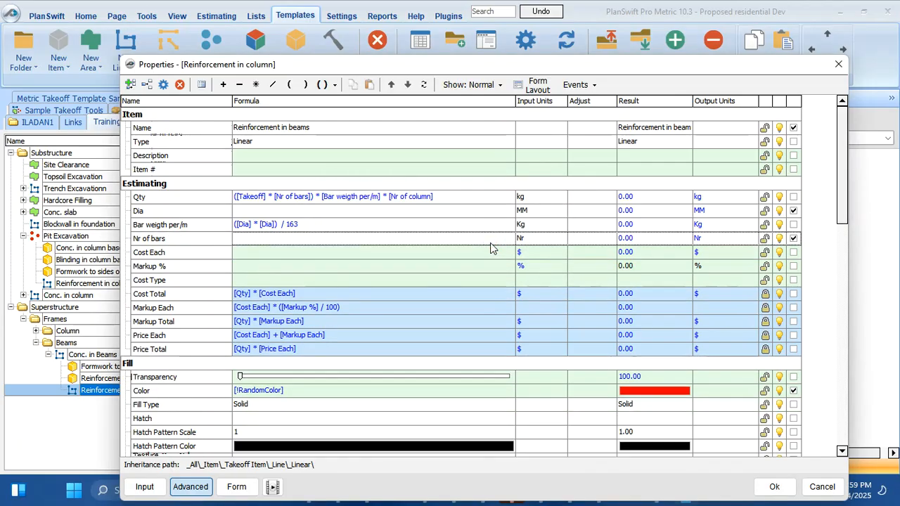
left_click(454, 197)
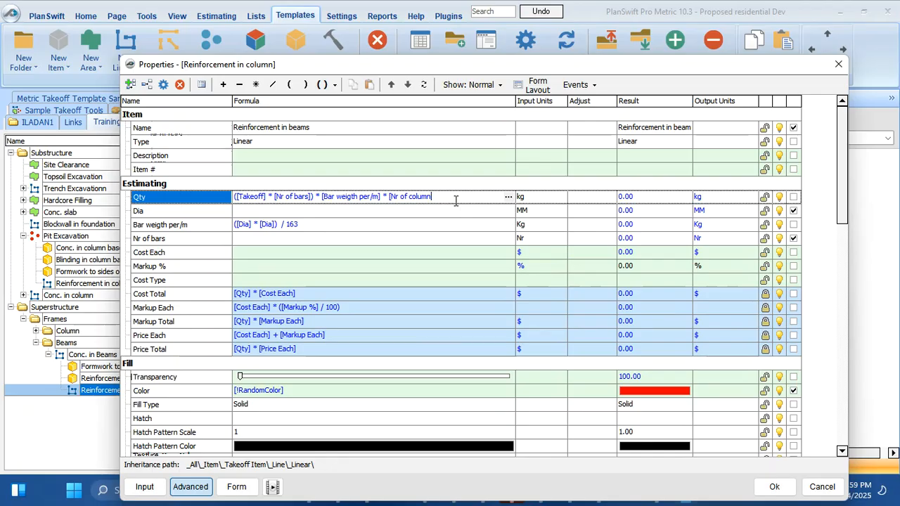
key("BackSpace")
key("BackSpace")
key("BackSpace")
key("BackSpace")
key("BackSpace")
key("BackSpace")
key("BackSpace")
key("BackSpace")
key("BackSpace")
key("BackSpace")
key("BackSpace")
key("BackSpace")
key("BackSpace")
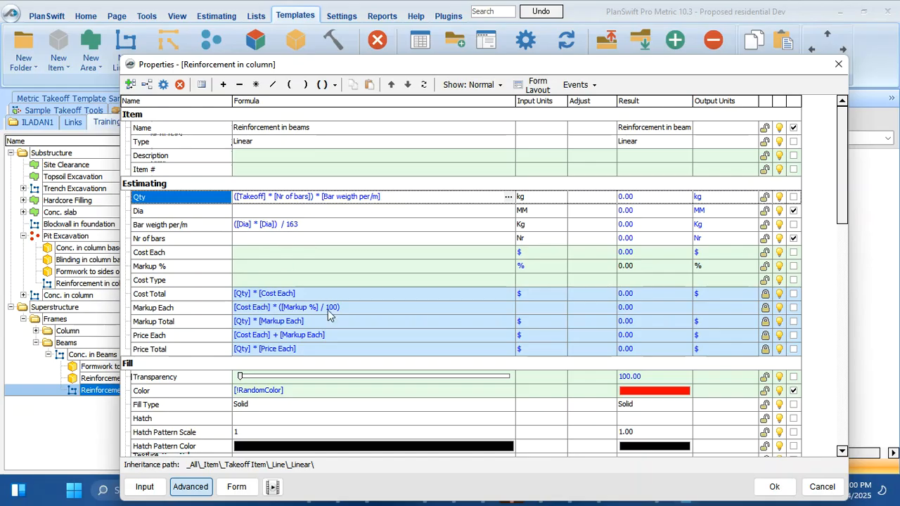
left_click(236, 486)
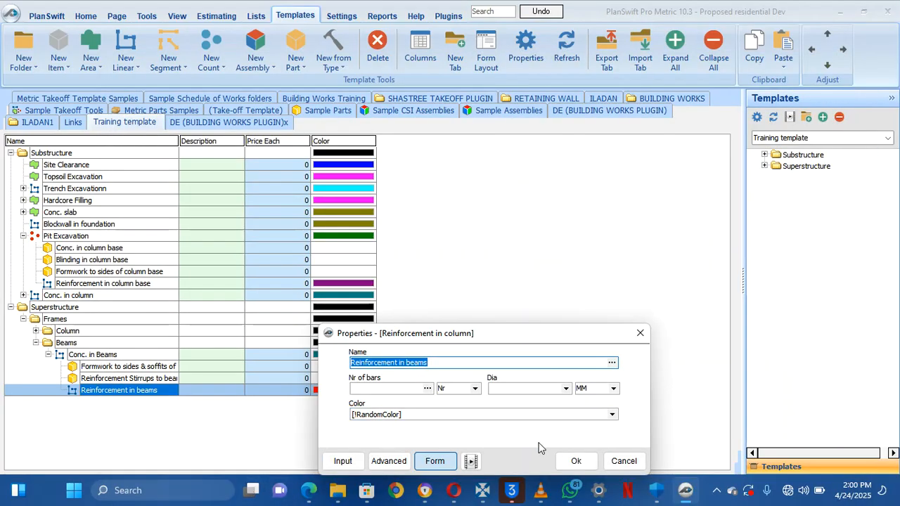
Save the Reinforcement in beams part and bring the beam section details near grid line C into view
left_click(576, 462)
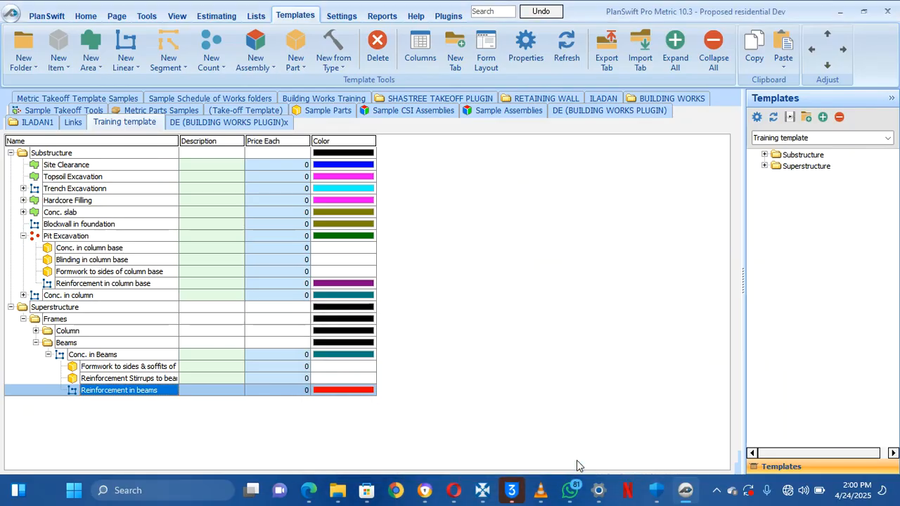
left_click(86, 16)
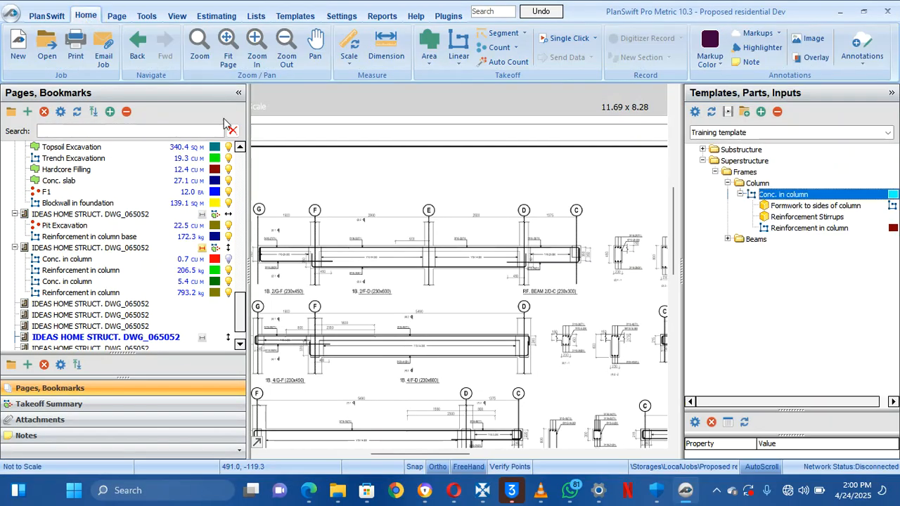
scroll(442, 294, "down", 2)
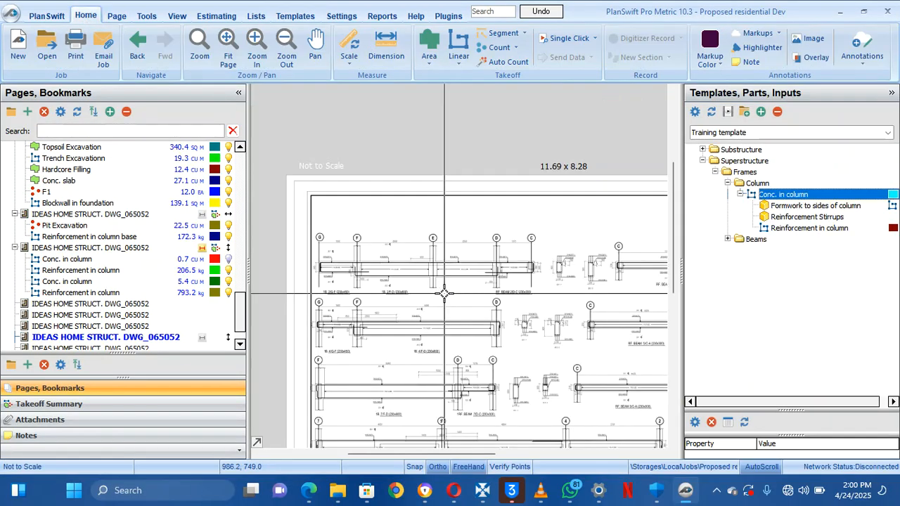
scroll(571, 275, "up", 3)
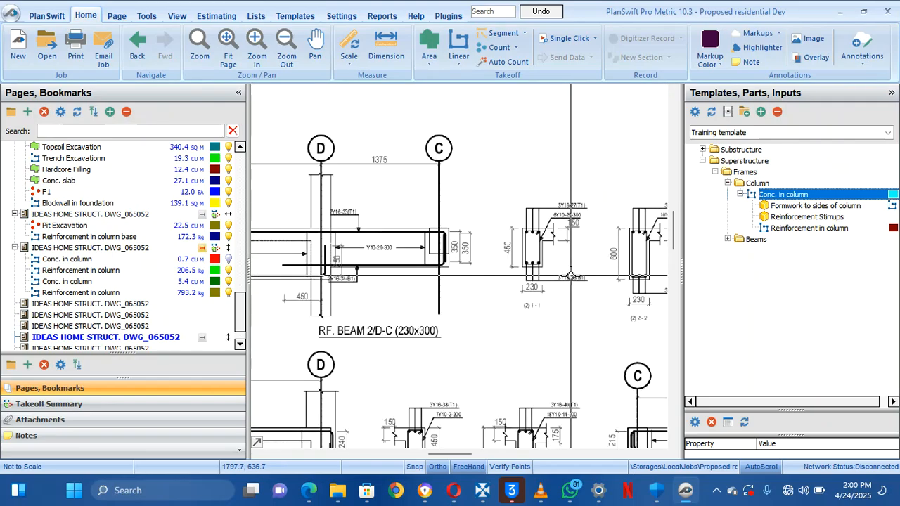
mouse_move(578, 285)
left_mouse_down()
mouse_move(302, 298)
mouse_move(91, 230)
mouse_move(146, 178)
mouse_move(400, 191)
mouse_move(456, 258)
mouse_move(654, 259)
mouse_move(439, 266)
left_mouse_up()
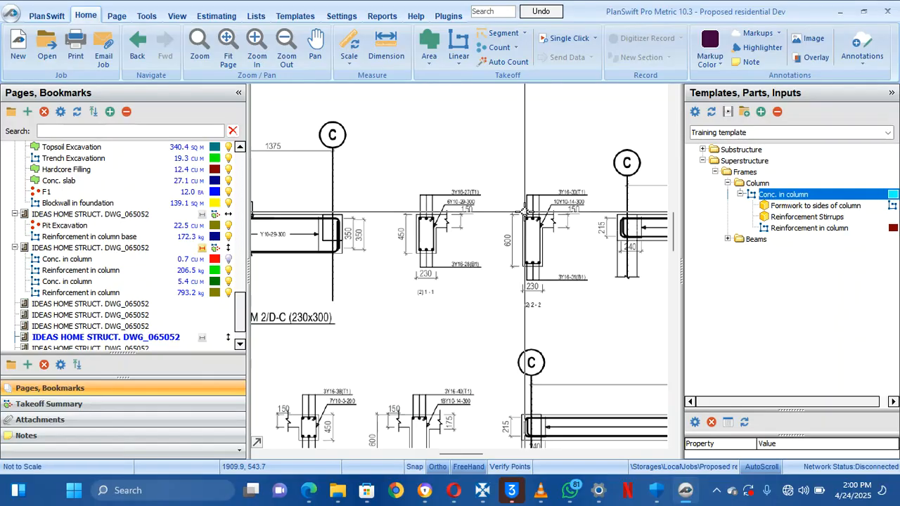
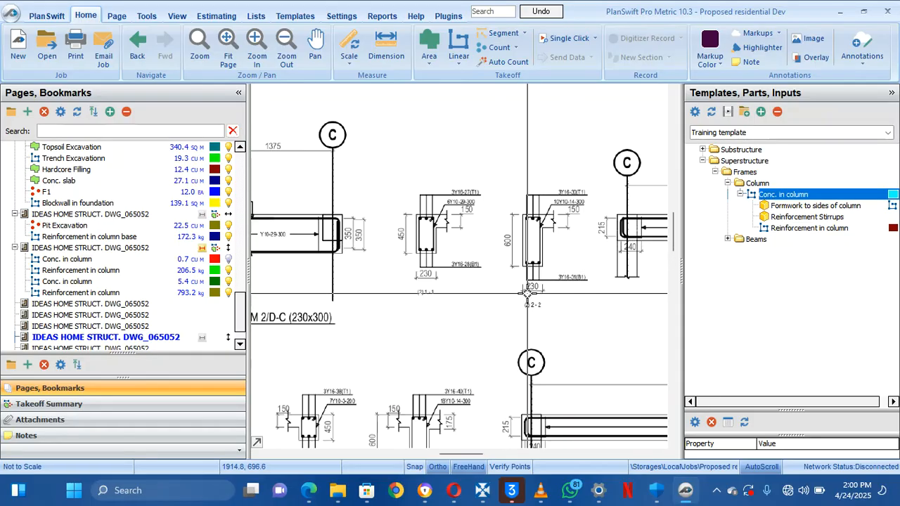
Pan the drawing to bring the F–D beam elevations near grid line C into view
scroll(527, 294, "down", 2)
scroll(459, 283, "down", 4)
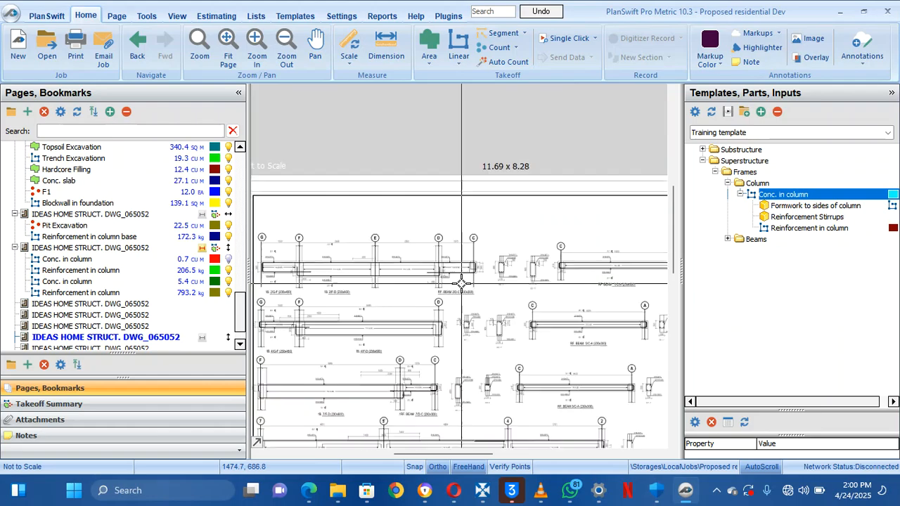
scroll(320, 276, "up", 4)
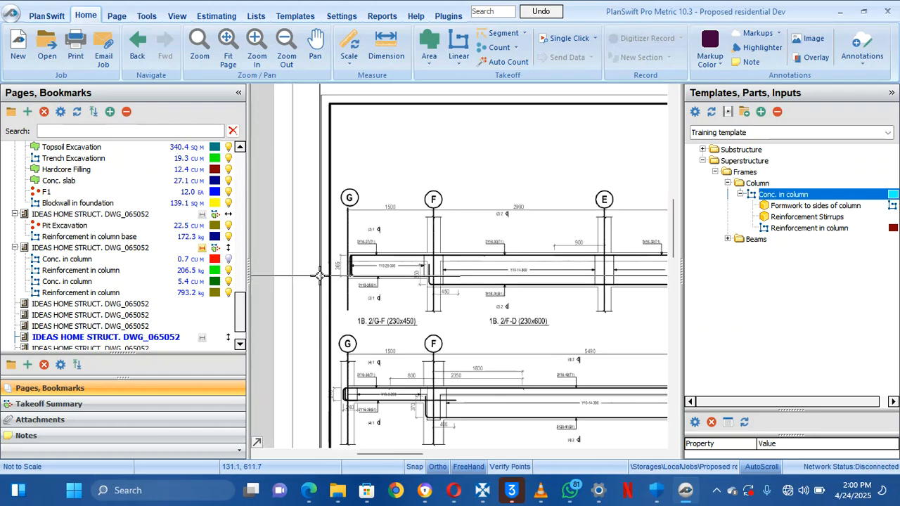
left_click_drag(478, 302, 357, 288)
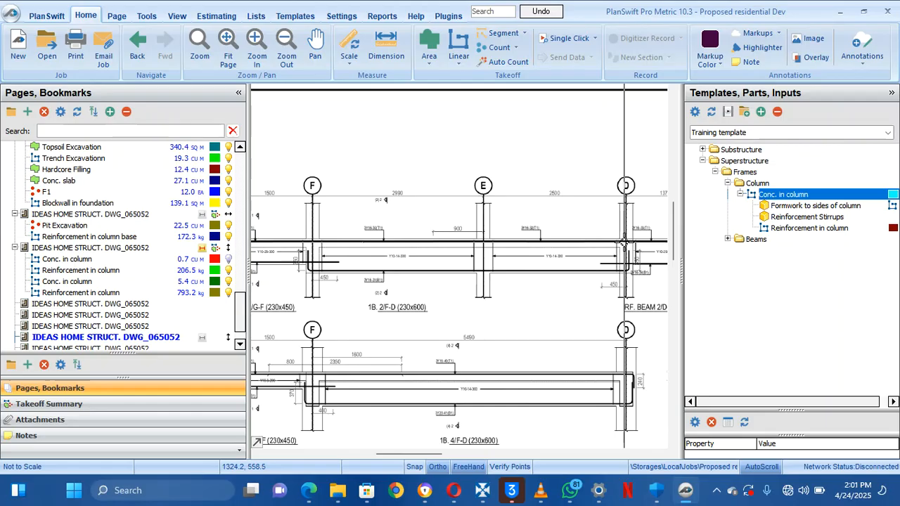
left_click_drag(472, 256, 391, 279)
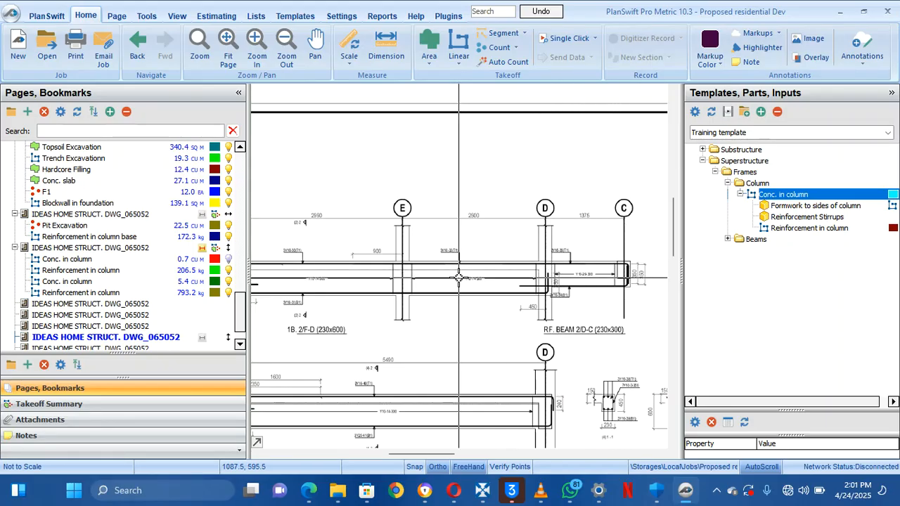
left_click_drag(394, 279, 809, 261)
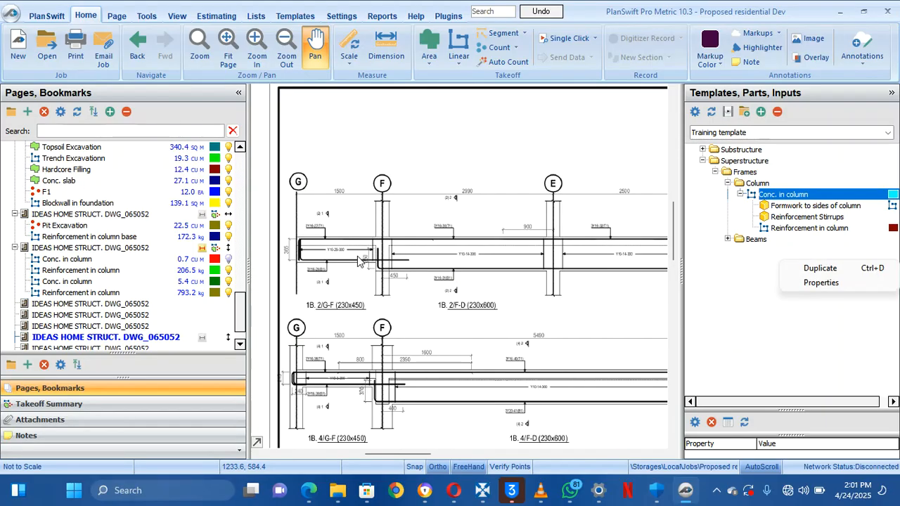
left_click(319, 239)
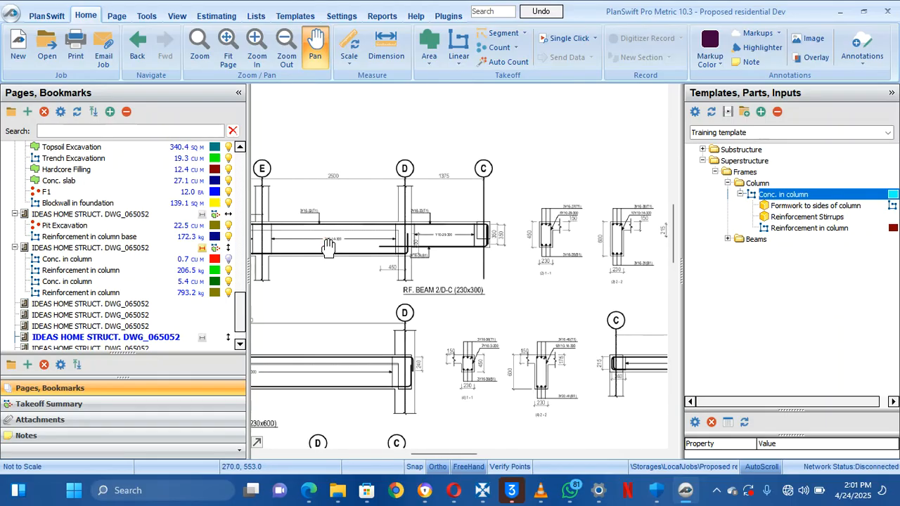
mouse_move(329, 248)
left_mouse_down()
mouse_move(508, 250)
mouse_move(314, 277)
mouse_move(537, 259)
mouse_move(428, 258)
mouse_move(564, 275)
left_mouse_up()
right_click(555, 268)
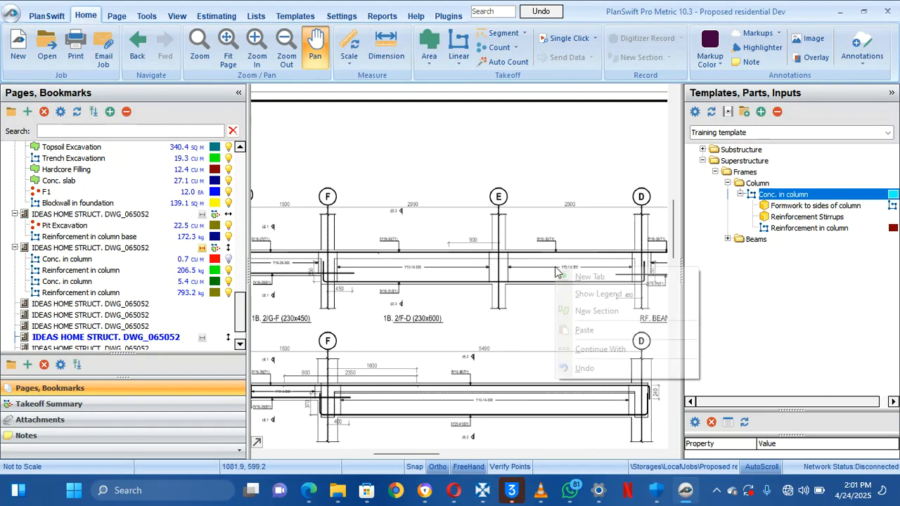
left_click(500, 215)
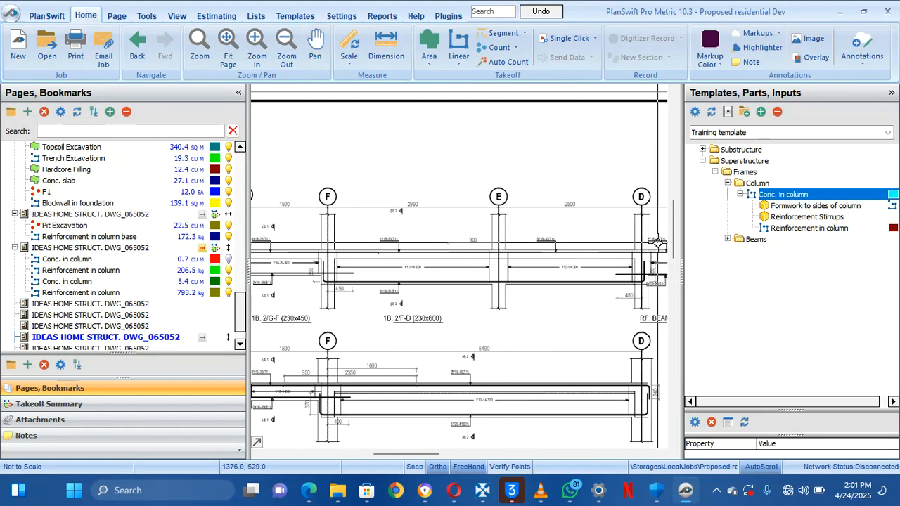
left_click_drag(657, 247, 439, 250)
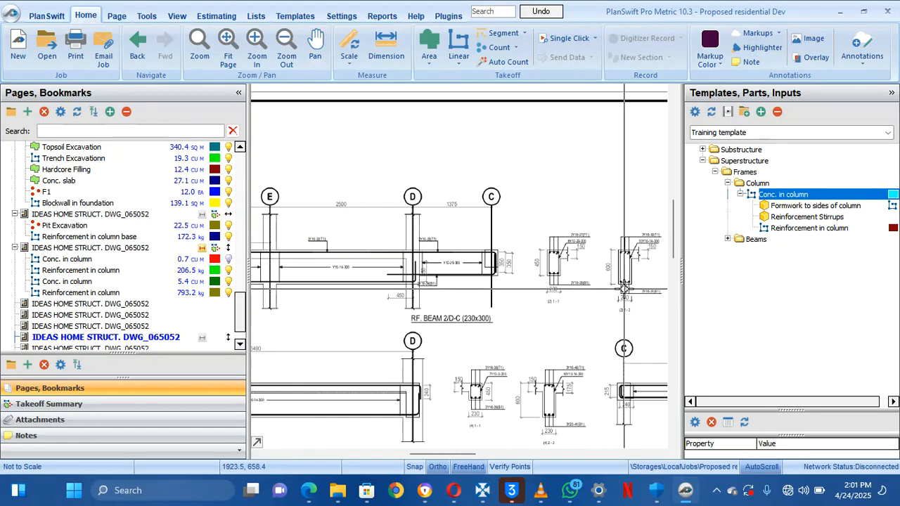
mouse_move(613, 296)
left_mouse_down()
mouse_move(573, 296)
mouse_move(589, 310)
left_mouse_up()
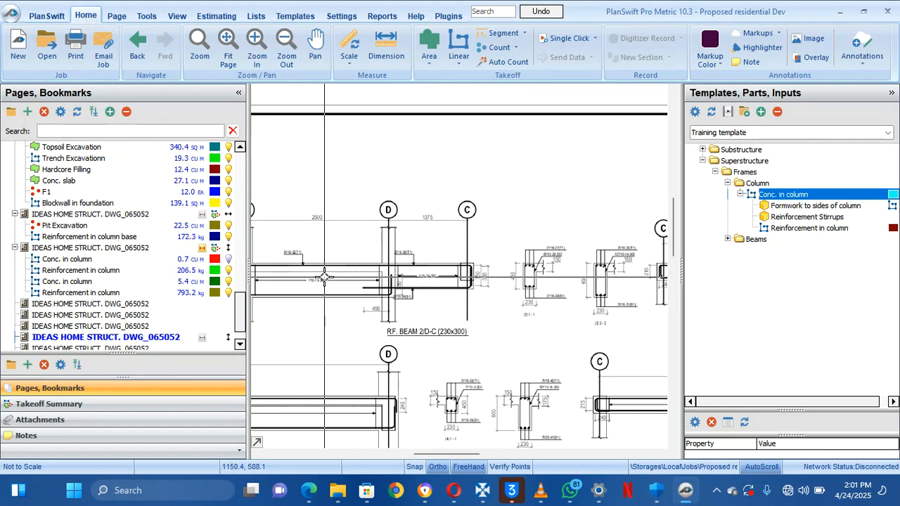
left_click_drag(338, 284, 586, 260)
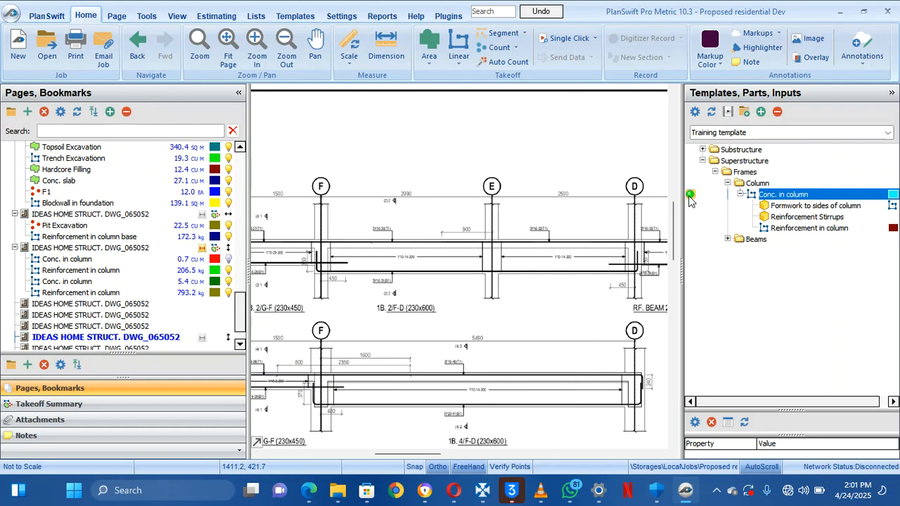
Open the Conc. in column properties and close them unchanged
left_click(690, 195)
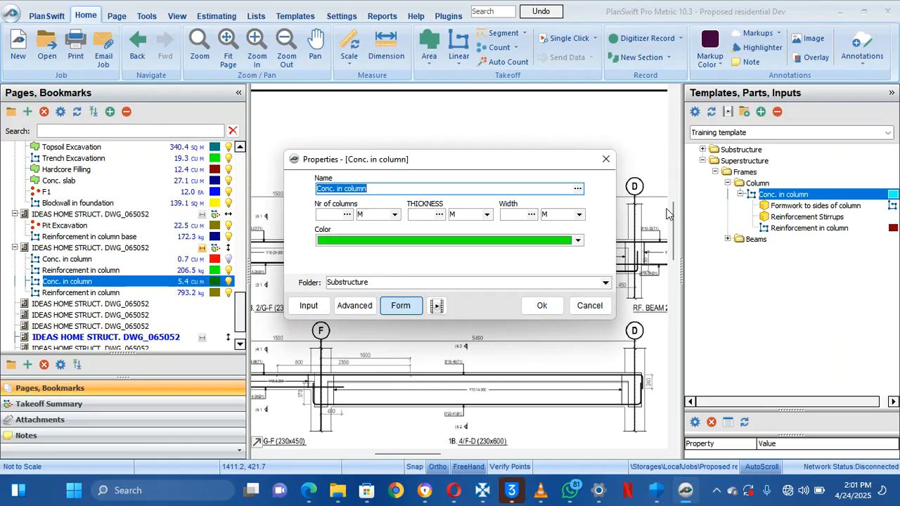
left_click(327, 217)
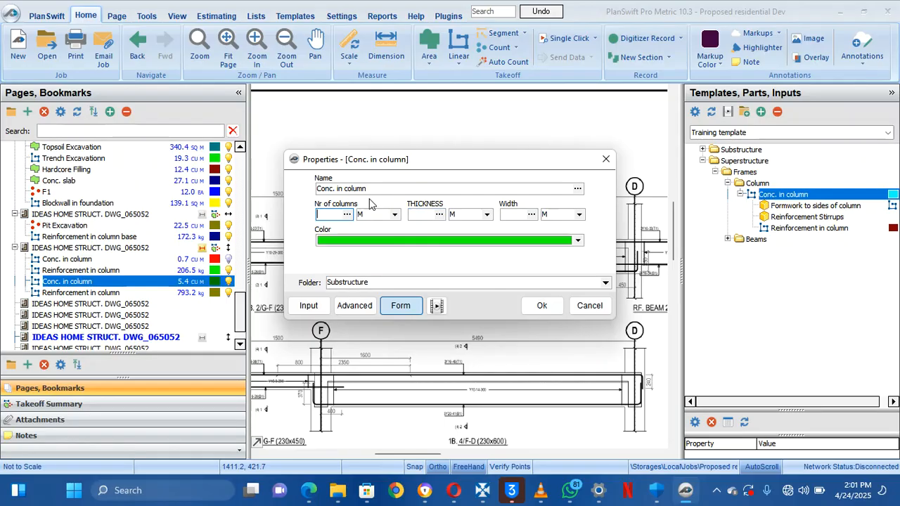
left_click(605, 159)
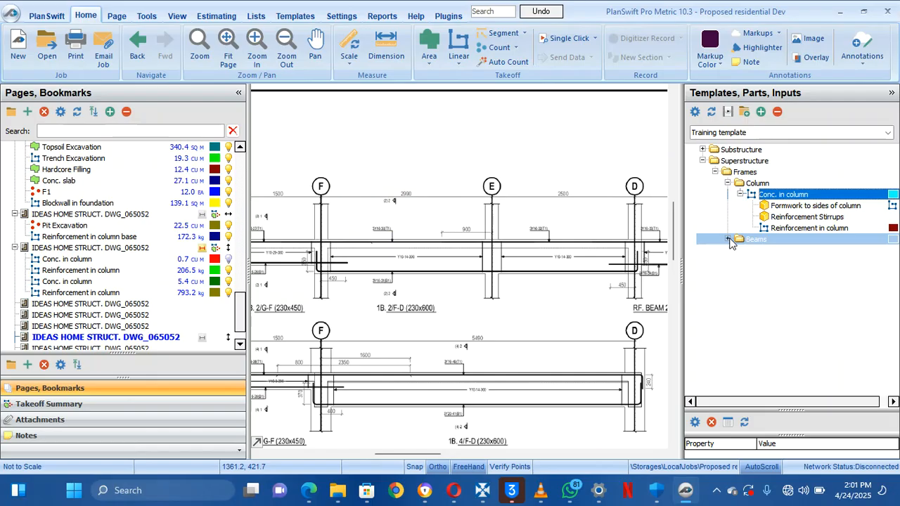
Expand the Beams folder and Conc. in Beams, then view and close its properties
left_click(727, 239)
left_click(741, 251)
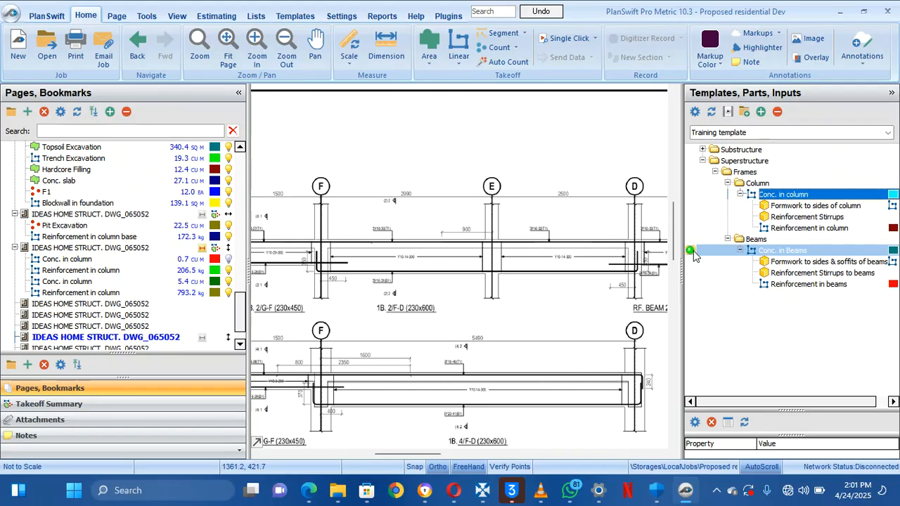
double_click(693, 252)
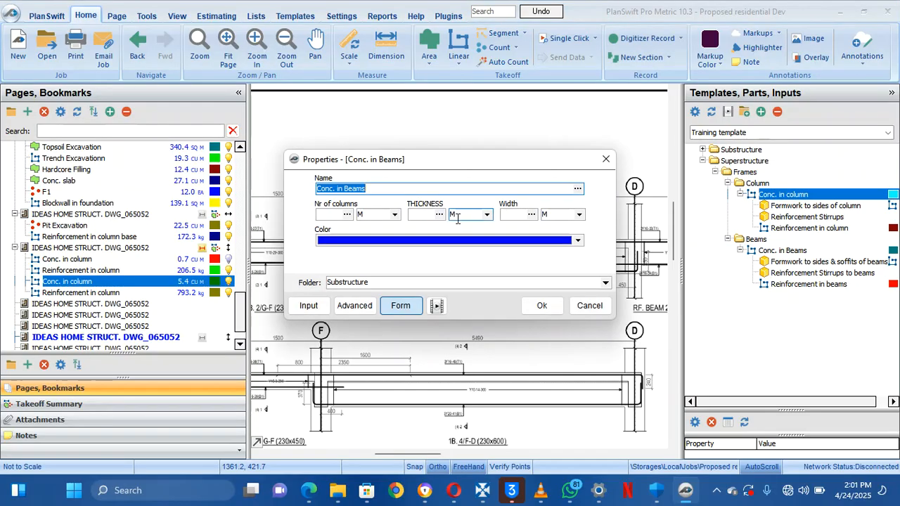
left_click(606, 161)
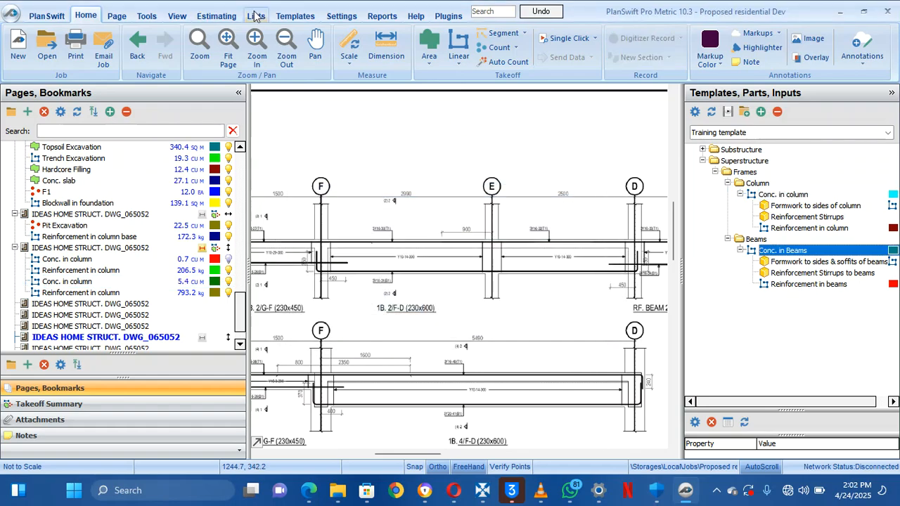
Delete Nr of columns from Conc. in Beams and set Qty to [Takeoff] * [THICKNESS] * [WIDTH]
left_click(301, 16)
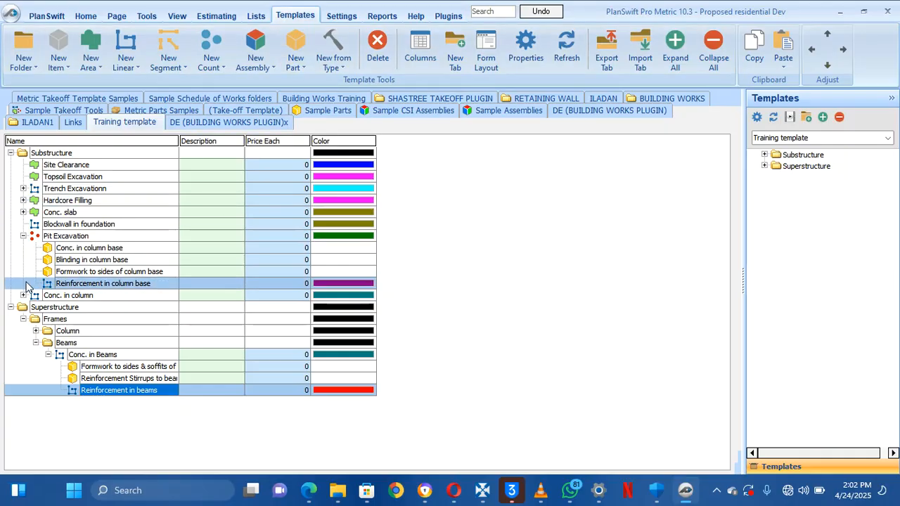
double_click(117, 354)
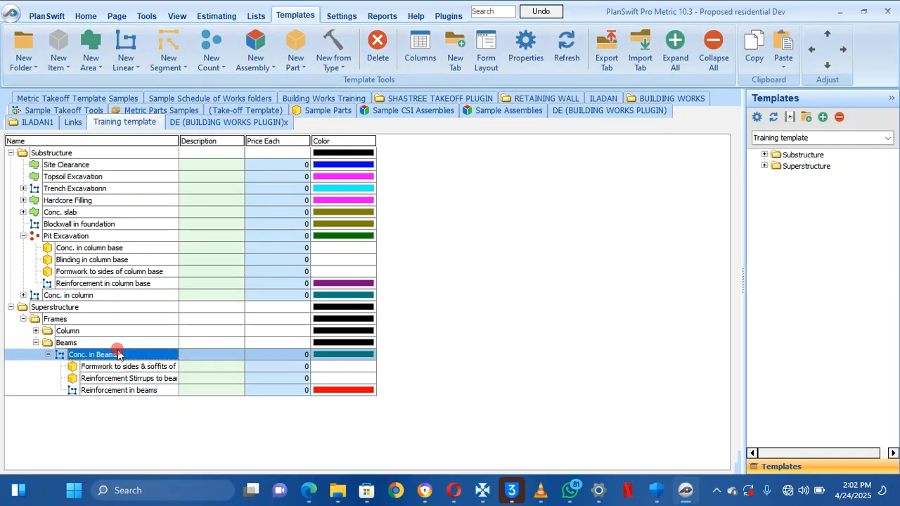
left_click(354, 296)
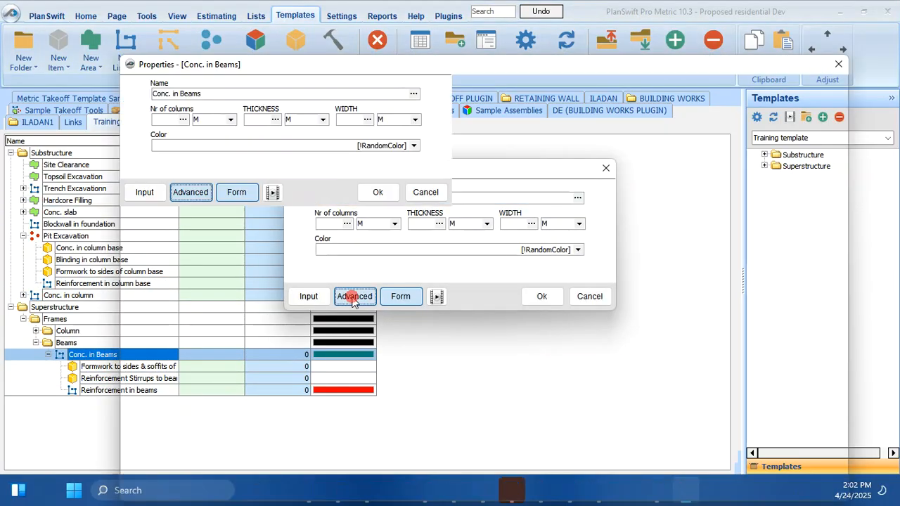
right_click(155, 241)
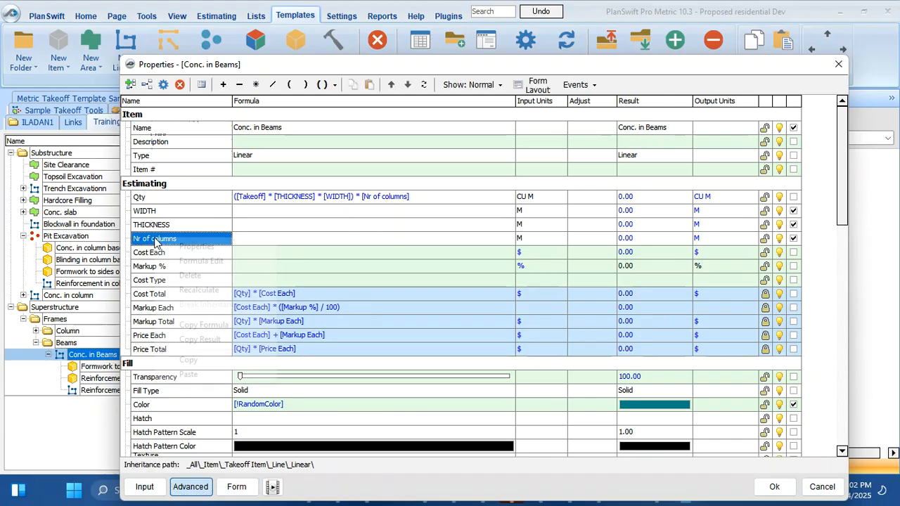
left_click(190, 277)
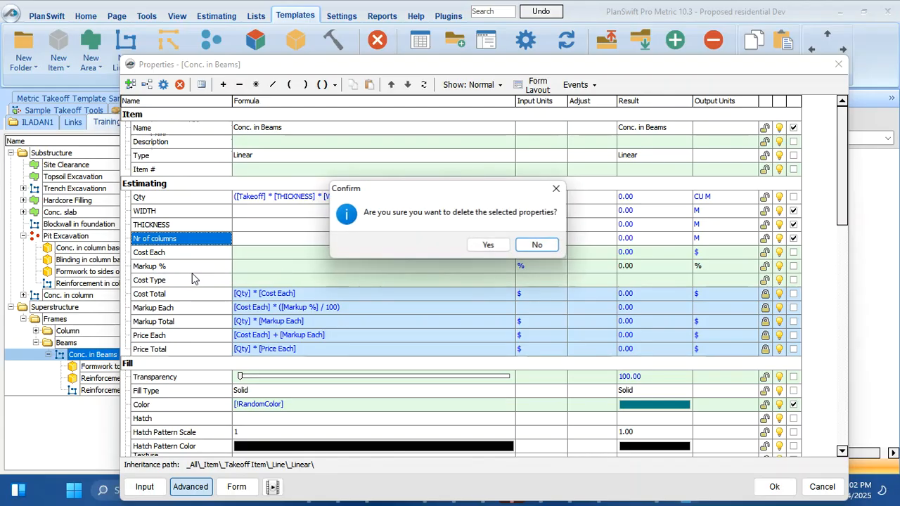
left_click(488, 245)
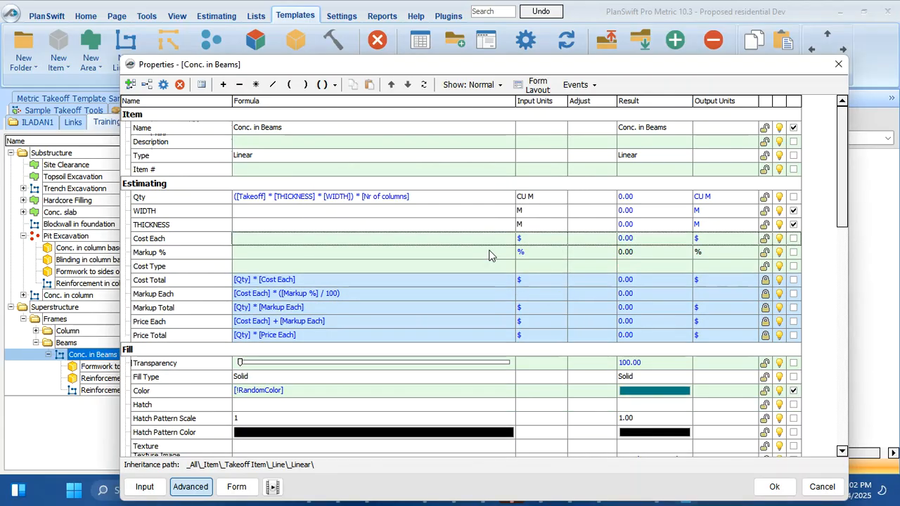
left_click(439, 199)
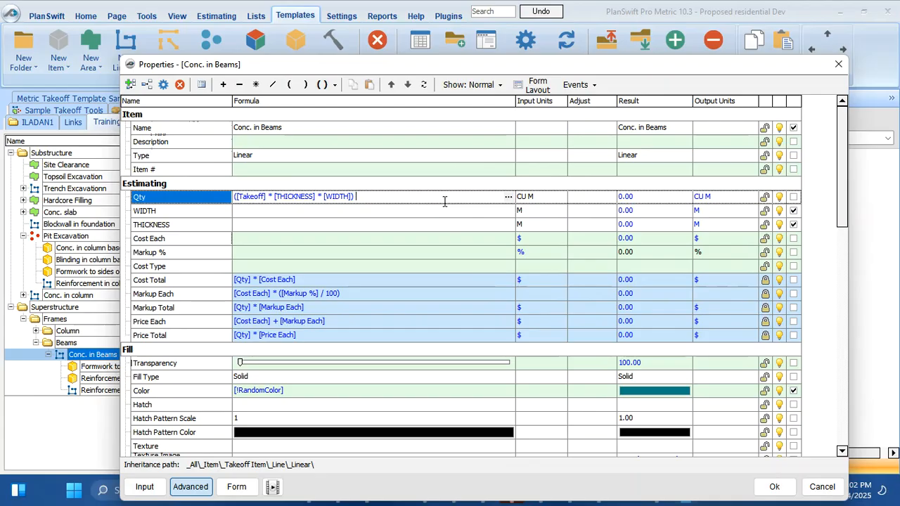
left_click(774, 487)
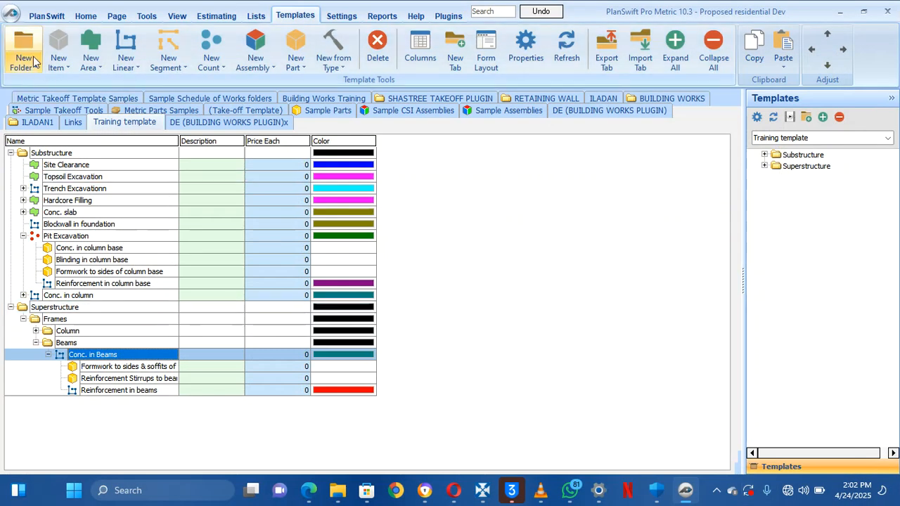
left_click(86, 16)
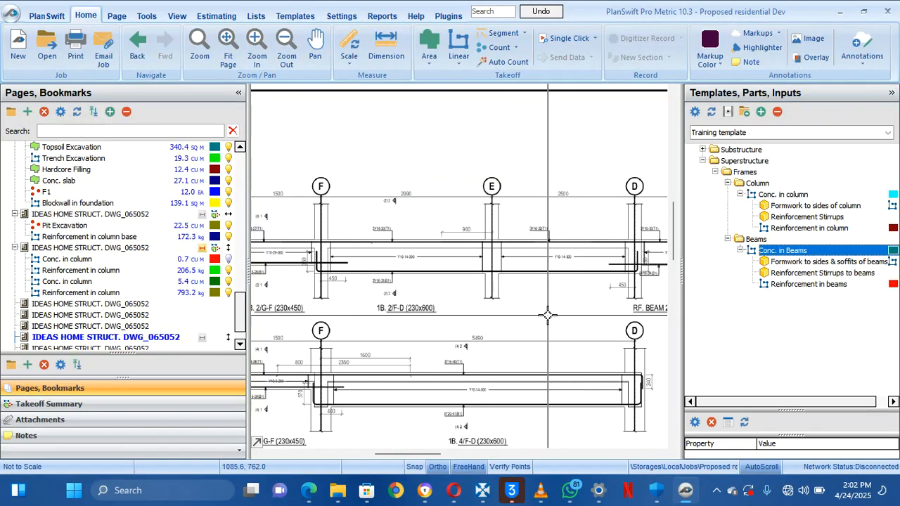
Start a Conc. in Beams takeoff with thickness 0.45 M, width 0.23 M, in folder FRAMES
left_click(691, 252)
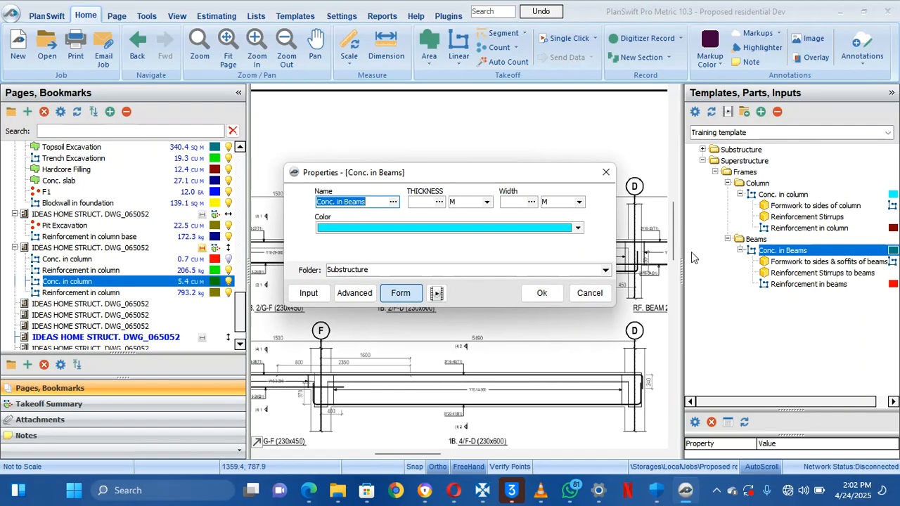
left_click(428, 203)
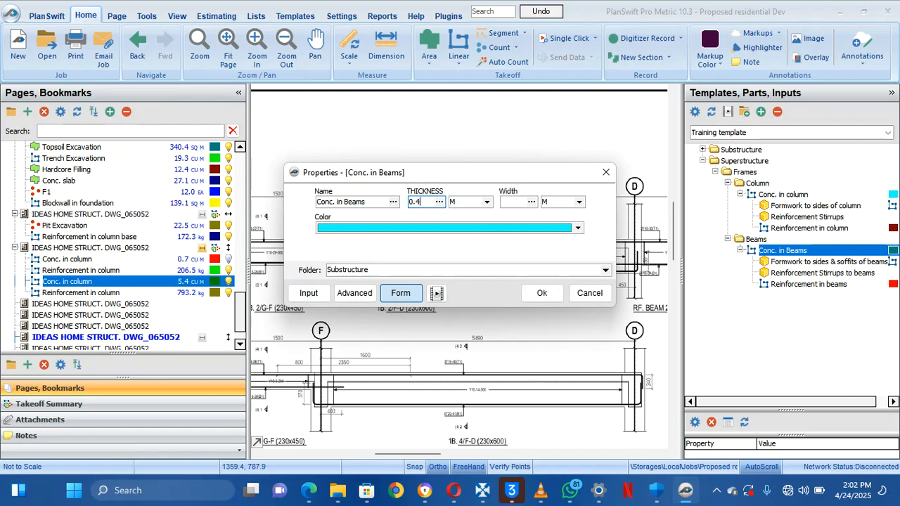
left_click(525, 208)
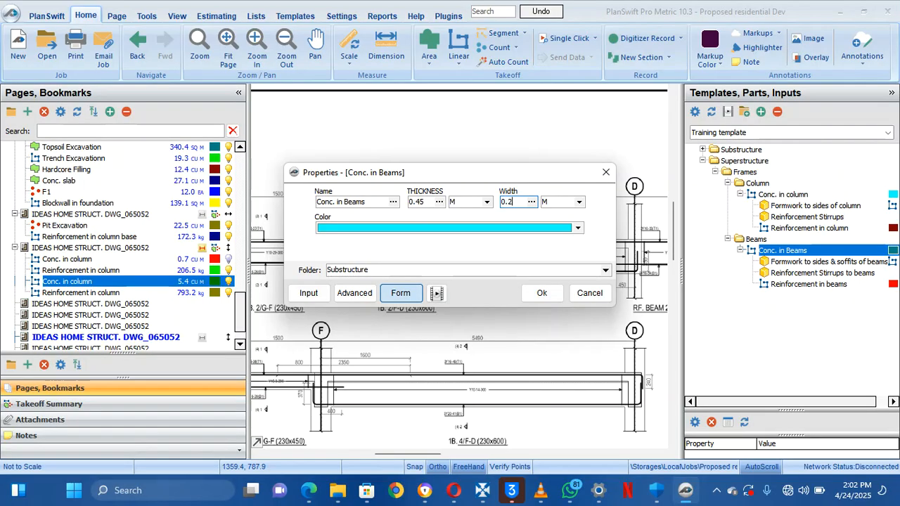
left_click(489, 271)
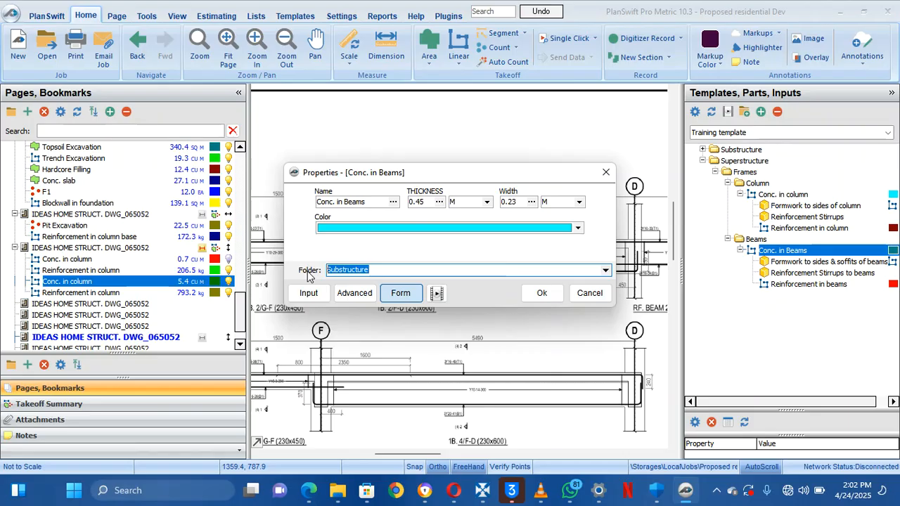
type("FRAMES")
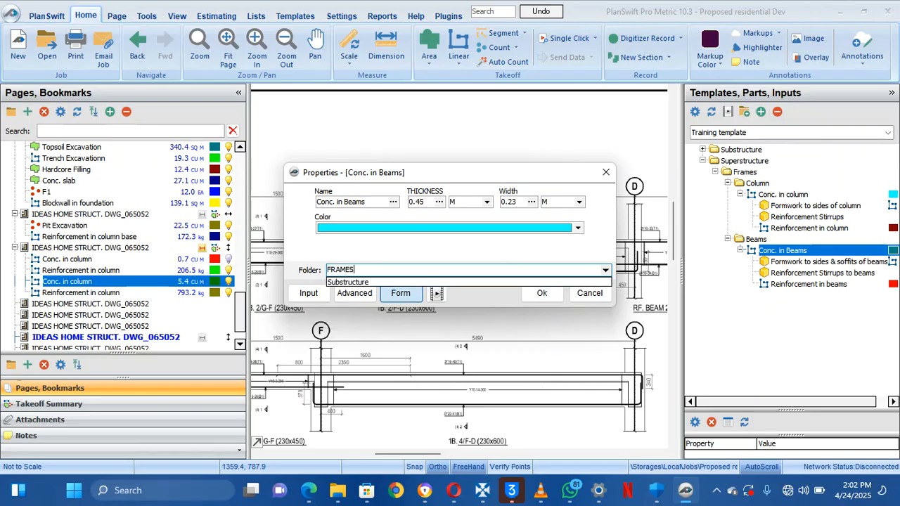
left_click(364, 251)
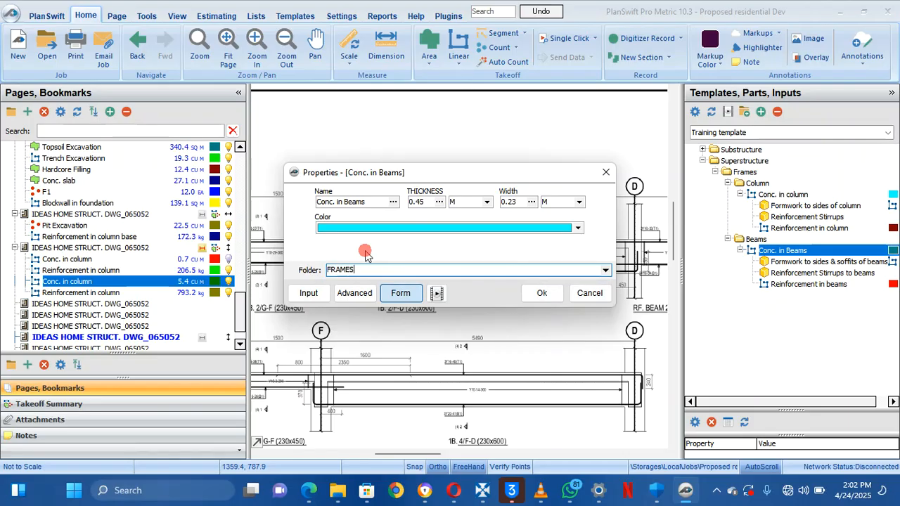
left_click(542, 294)
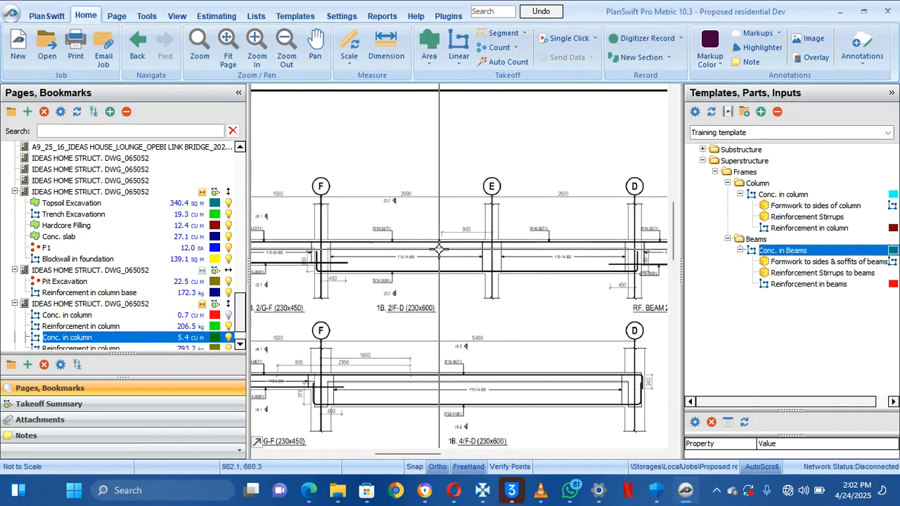
Trace the top beam from grid F to grid C and stop, totalling 0.7 cu m
left_click(327, 239)
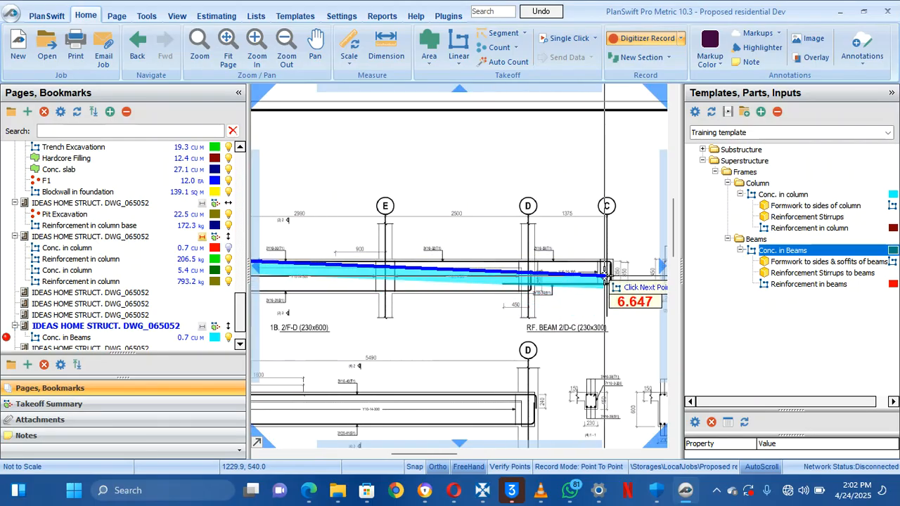
scroll(606, 268, "up", 2)
scroll(612, 266, "up", 3)
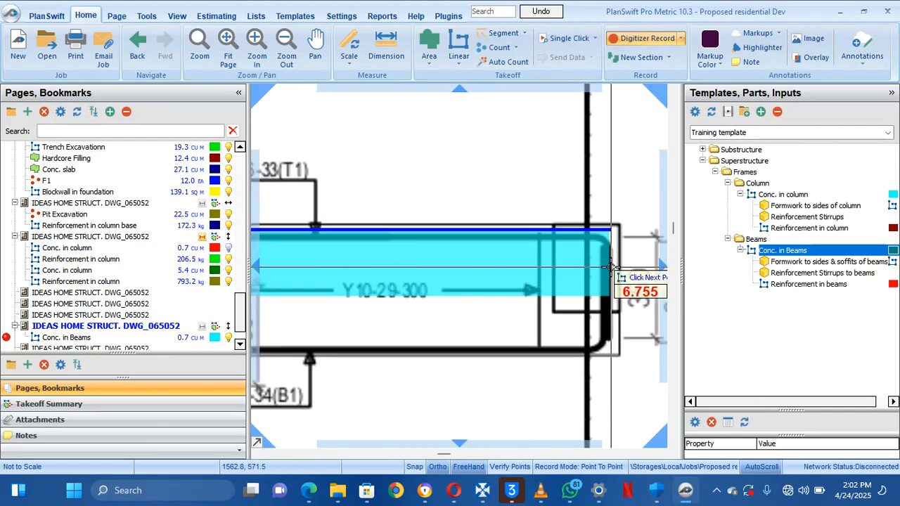
left_click(622, 228)
scroll(622, 227, "down", 3)
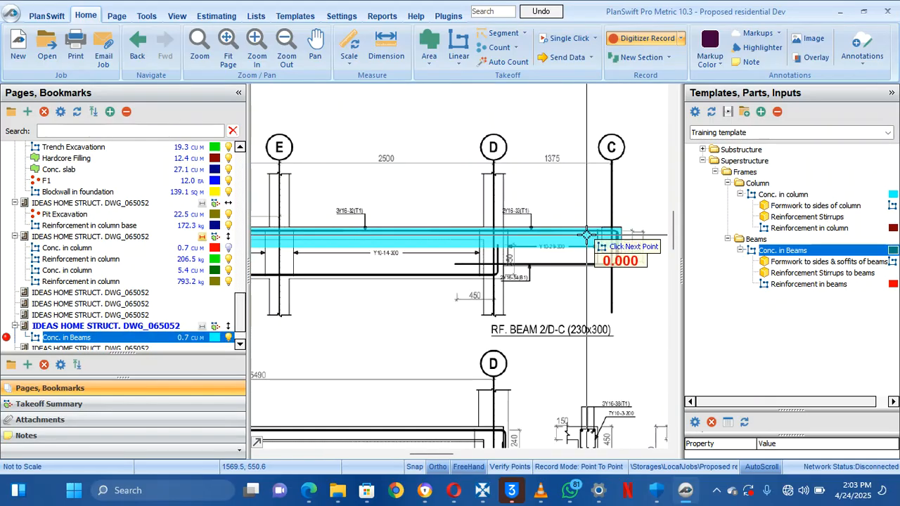
left_click_drag(559, 250, 611, 251)
left_click_drag(482, 275, 554, 262)
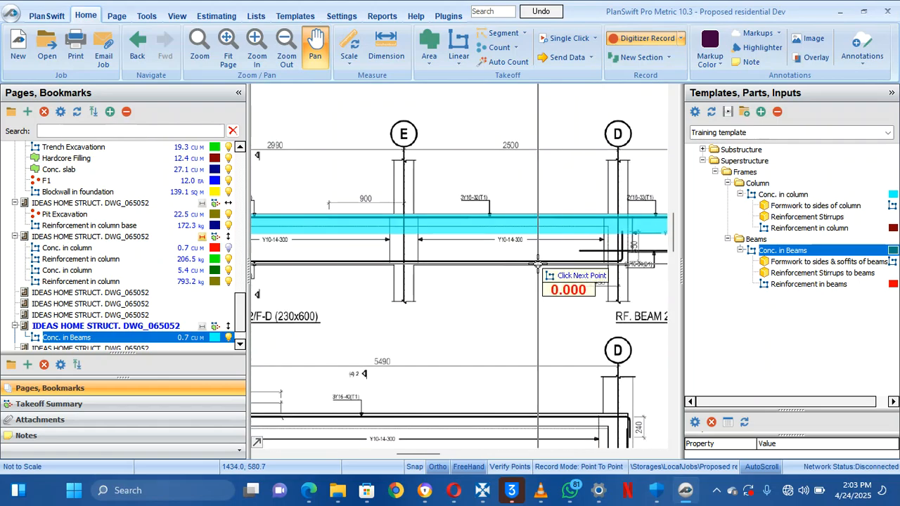
right_click(482, 252)
left_click(509, 280)
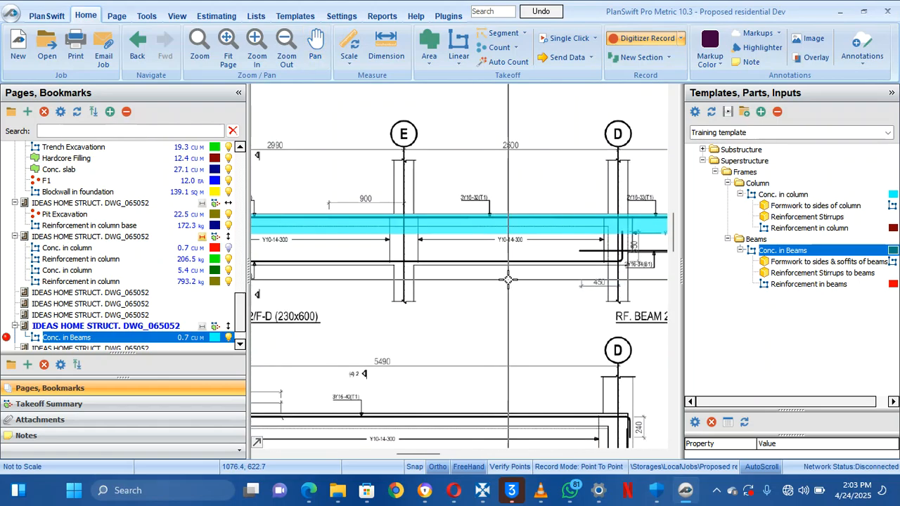
scroll(364, 294, "down", 3)
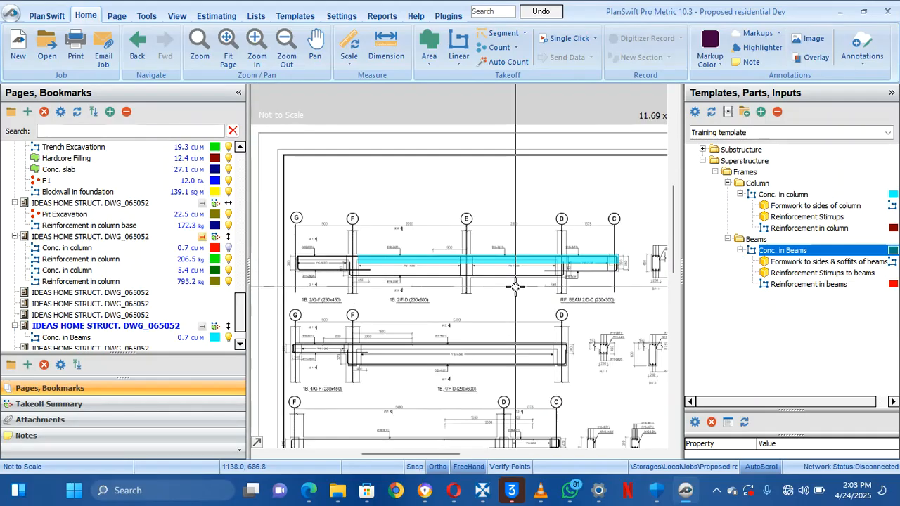
Select the cyan beam takeoff and pull its right end back from grid C to grid D
left_click(180, 341)
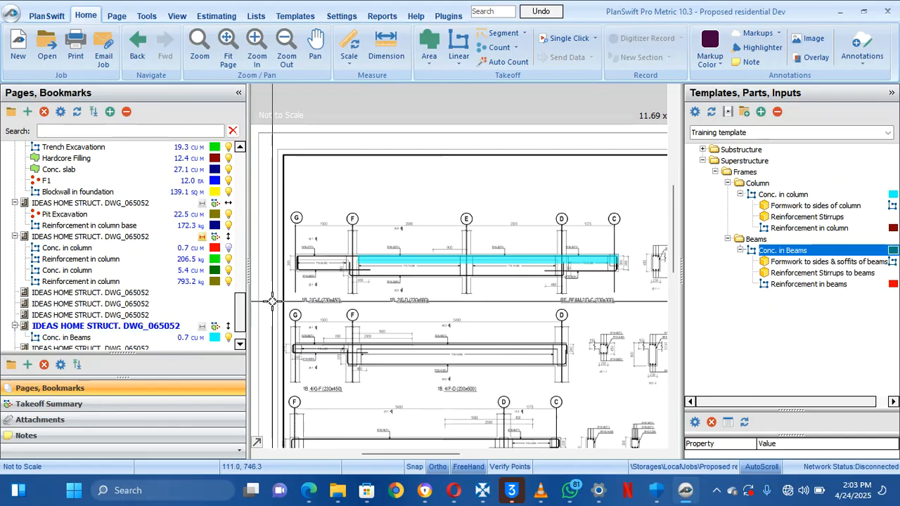
mouse_move(272, 302)
left_mouse_down()
mouse_move(325, 302)
mouse_move(310, 302)
left_mouse_up()
left_click_drag(400, 264, 416, 268)
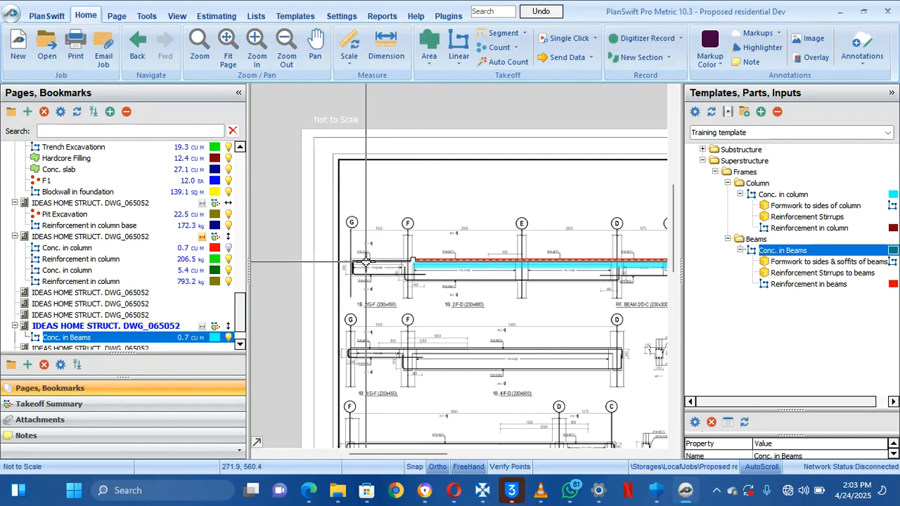
left_click_drag(286, 325, 267, 335)
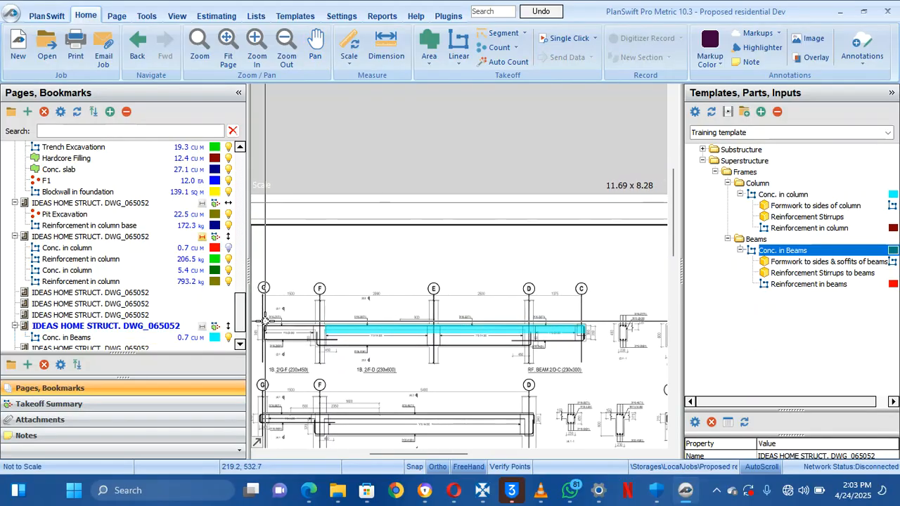
left_click_drag(534, 375, 452, 365)
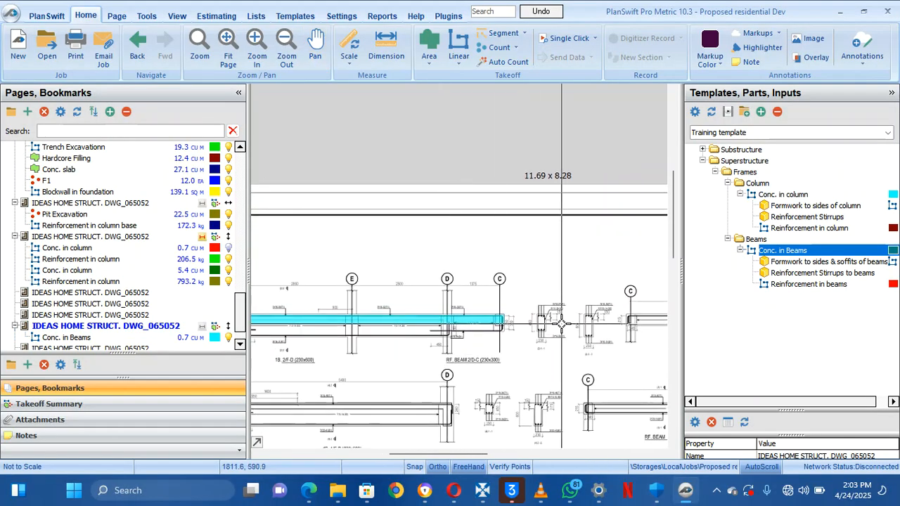
scroll(562, 324, "up", 2)
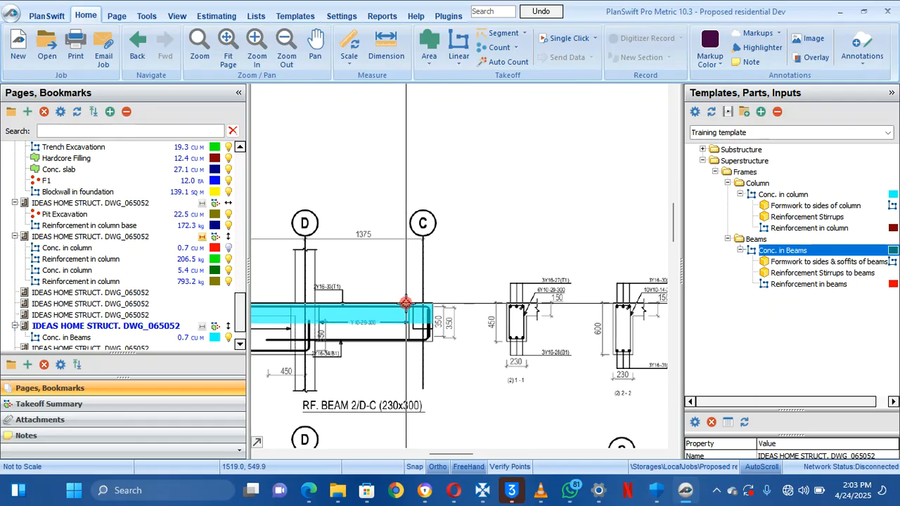
left_click(415, 310)
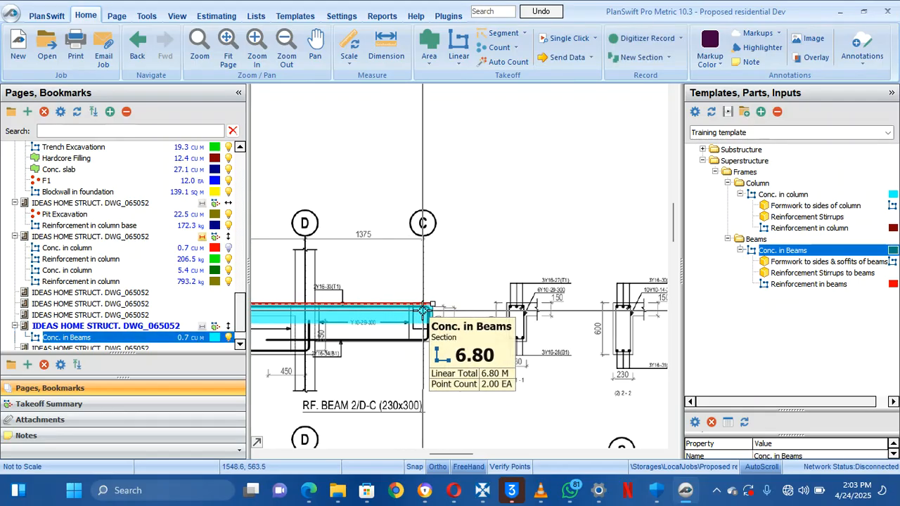
mouse_move(423, 311)
left_mouse_down()
mouse_move(304, 320)
mouse_move(293, 304)
mouse_move(313, 320)
mouse_move(327, 314)
left_mouse_up()
Move the beam's left end onto grid F, bringing it to 0.6 cu m
left_click_drag(349, 265, 532, 222)
left_click_drag(405, 256, 659, 234)
left_click_drag(437, 231, 583, 215)
left_click(428, 235)
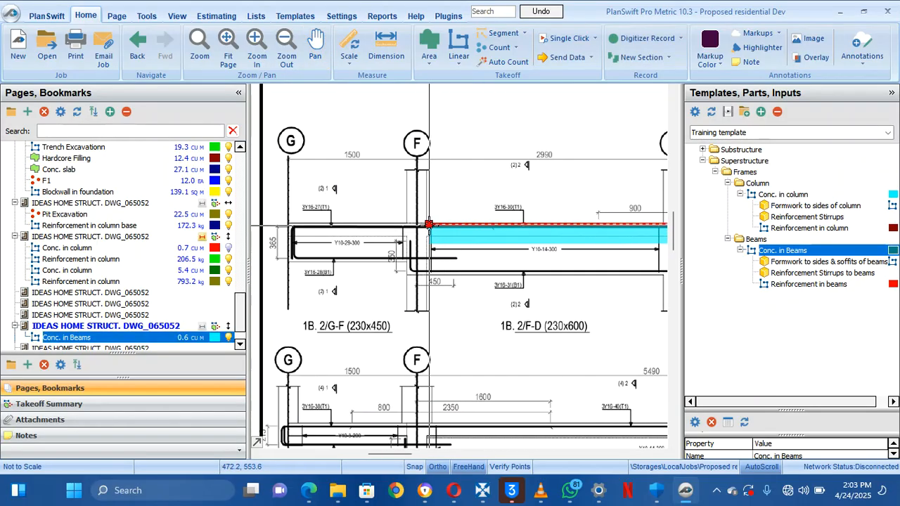
left_click_drag(428, 225, 405, 223)
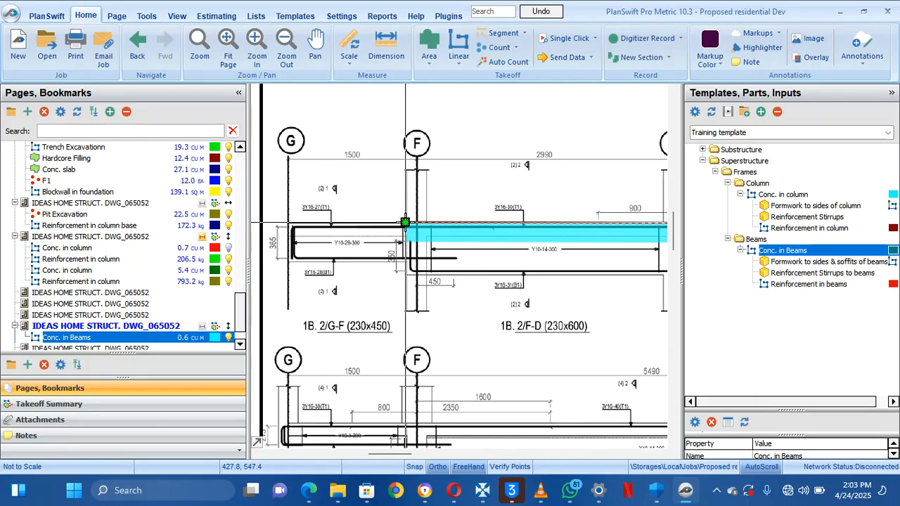
left_click_drag(521, 297, 502, 291)
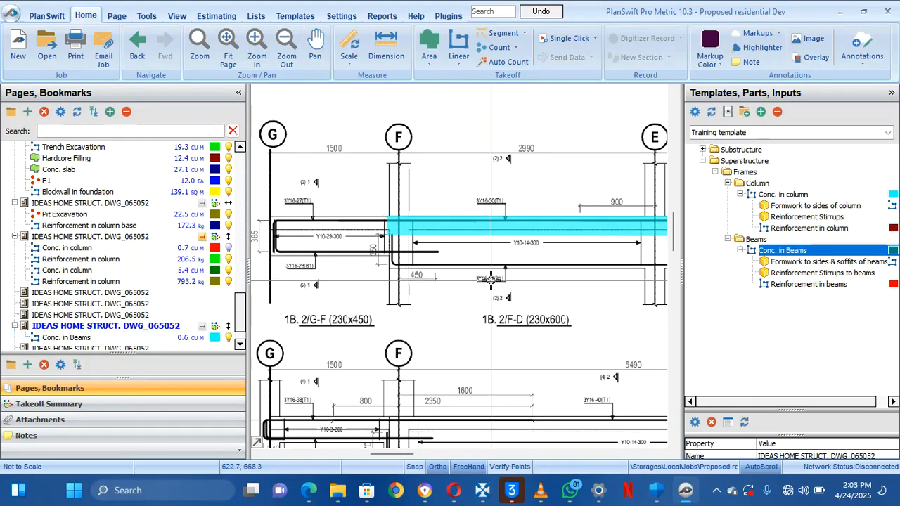
left_click_drag(553, 312, 461, 318)
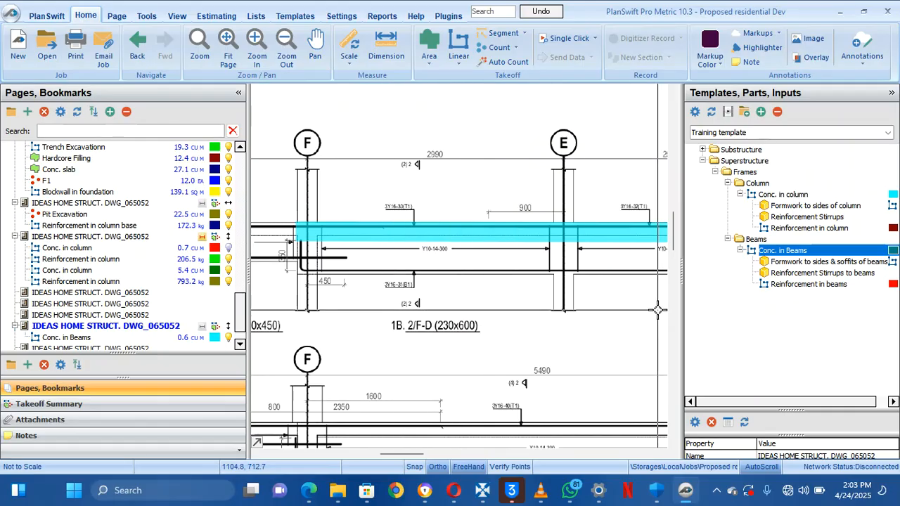
left_click(690, 252)
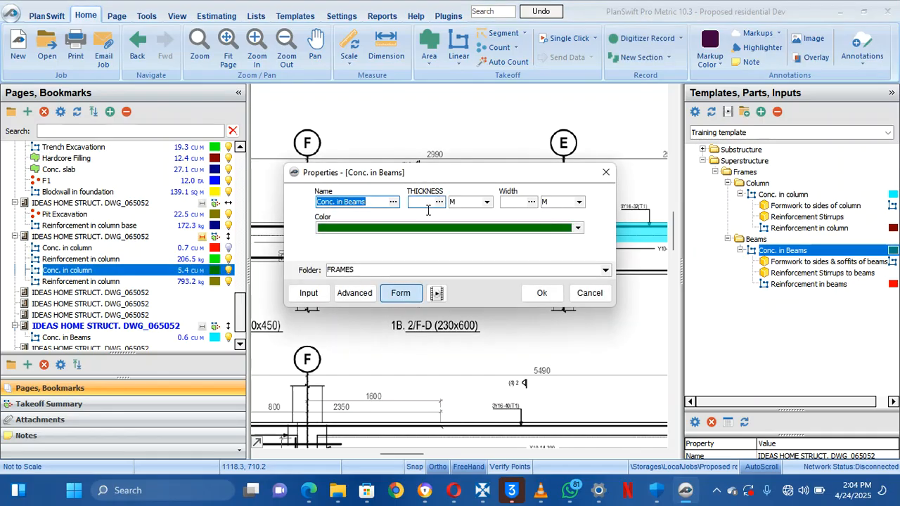
Give the new green Conc. in Beams item thickness 0.35 and width 0.23
left_click(422, 202)
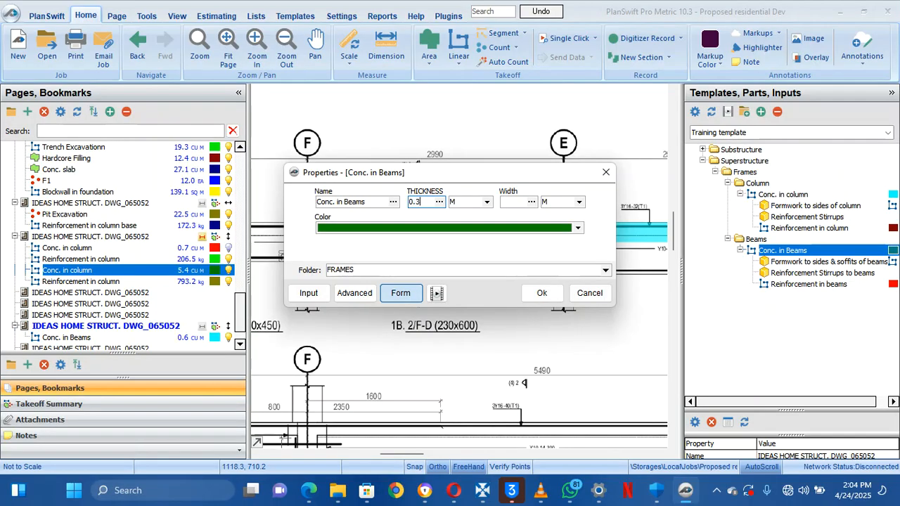
left_click(514, 202)
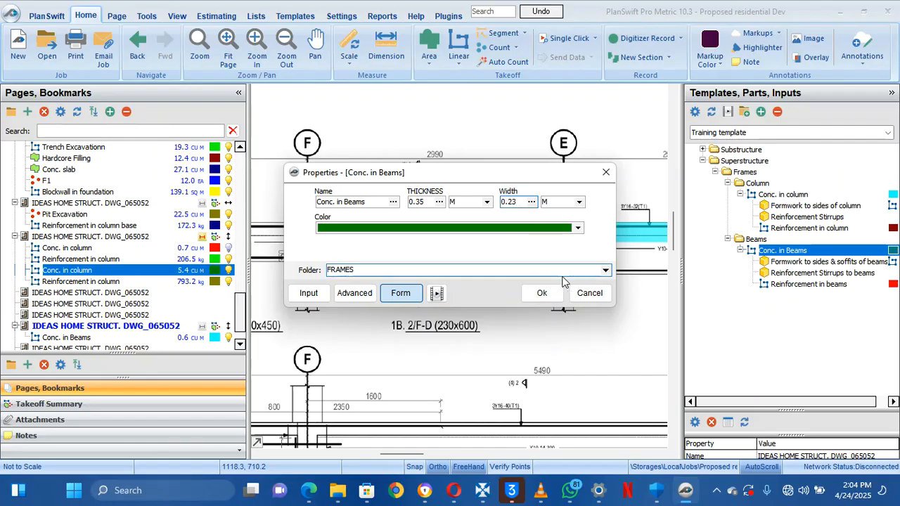
left_click(542, 294)
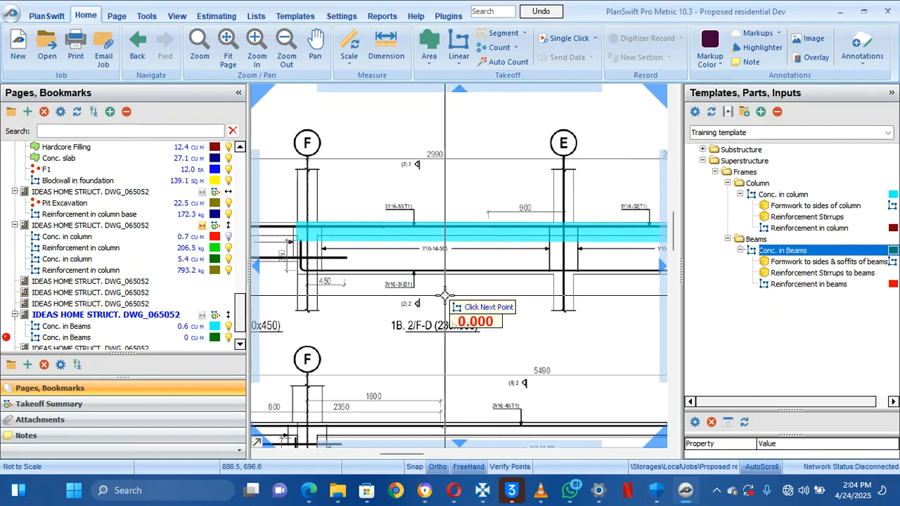
Trace green beam 2/G-F from grid G to grid F
left_click_drag(446, 293, 573, 333)
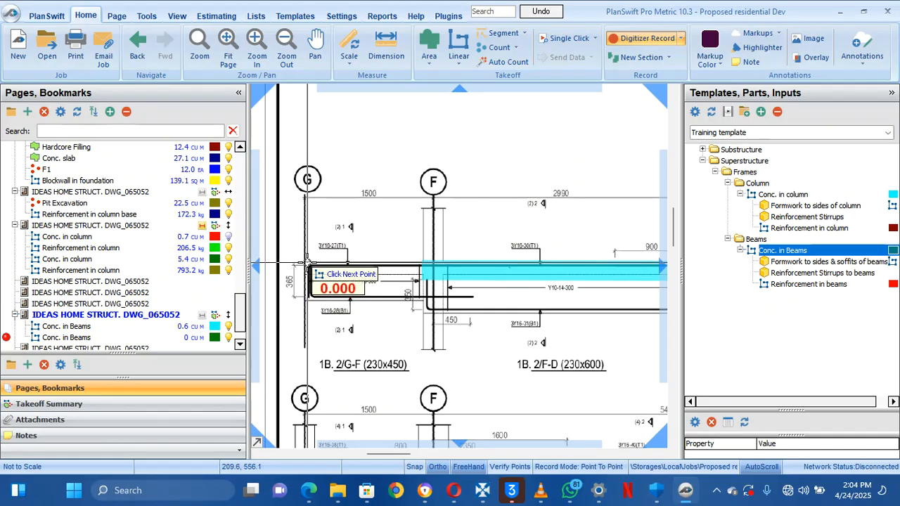
left_click(305, 265)
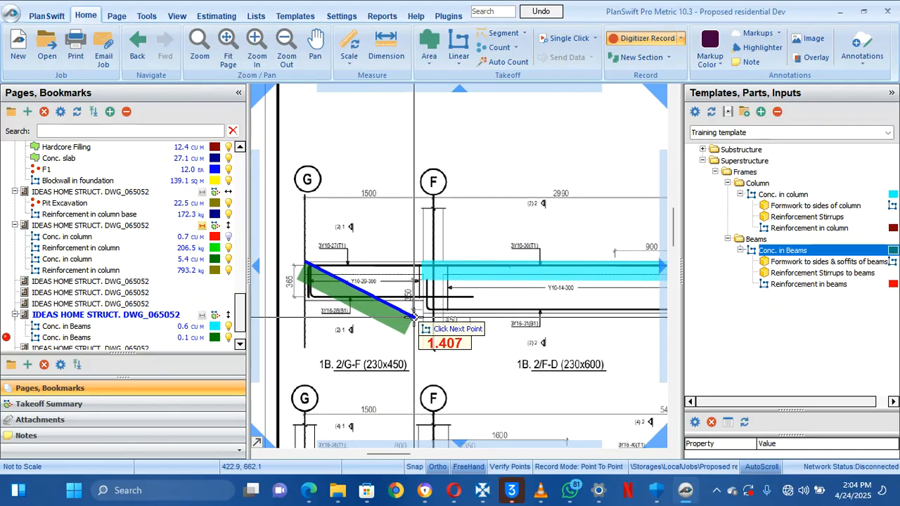
left_click(423, 271)
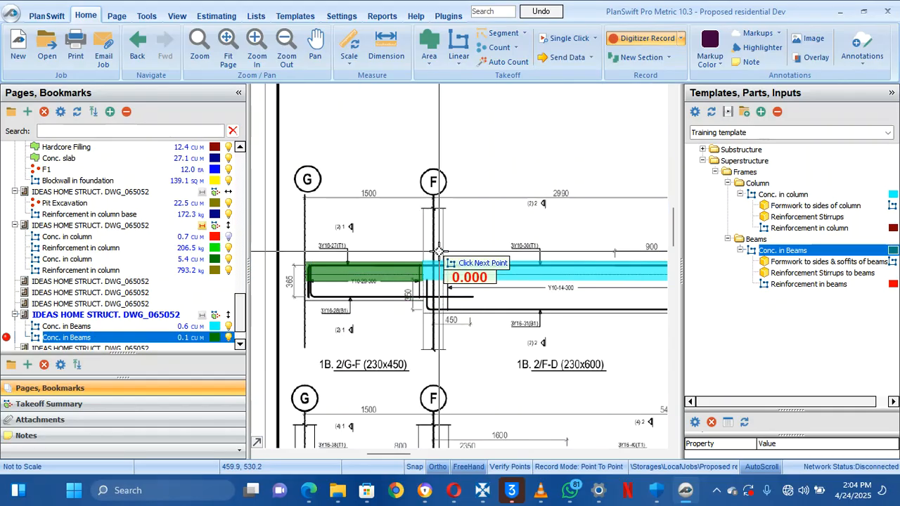
scroll(422, 269, "down", 5)
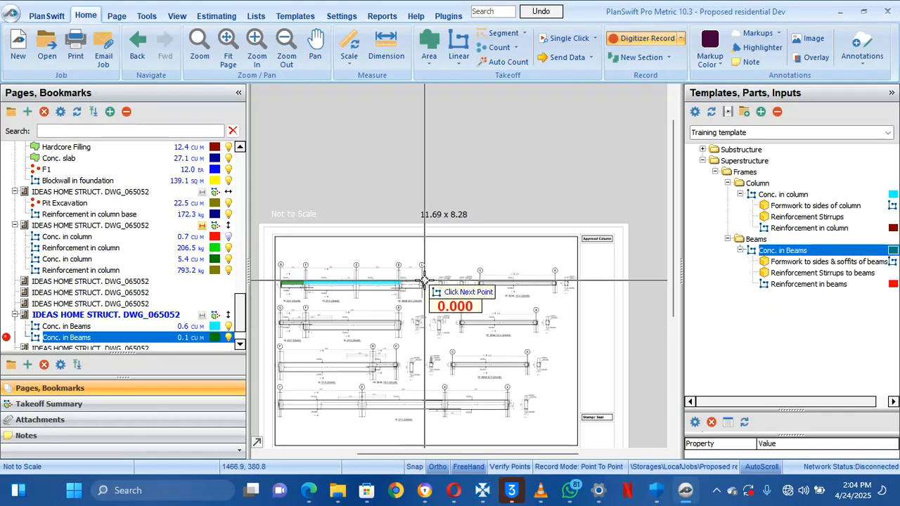
scroll(422, 269, "up", 6)
Trace beam 2/D-C from the cyan beam's end to grid C and stop, reaching 0.2 cu m
left_click_drag(381, 278, 525, 266)
scroll(526, 267, "down", 4)
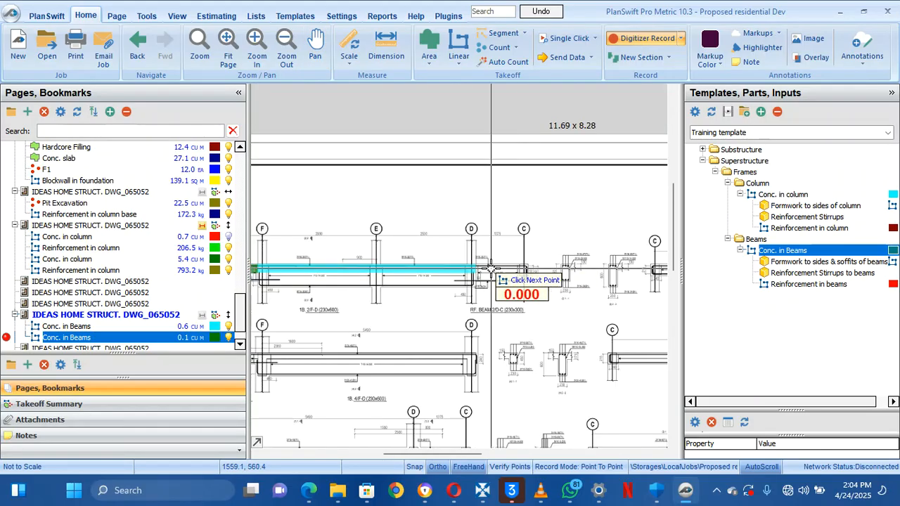
scroll(506, 274, "up", 5)
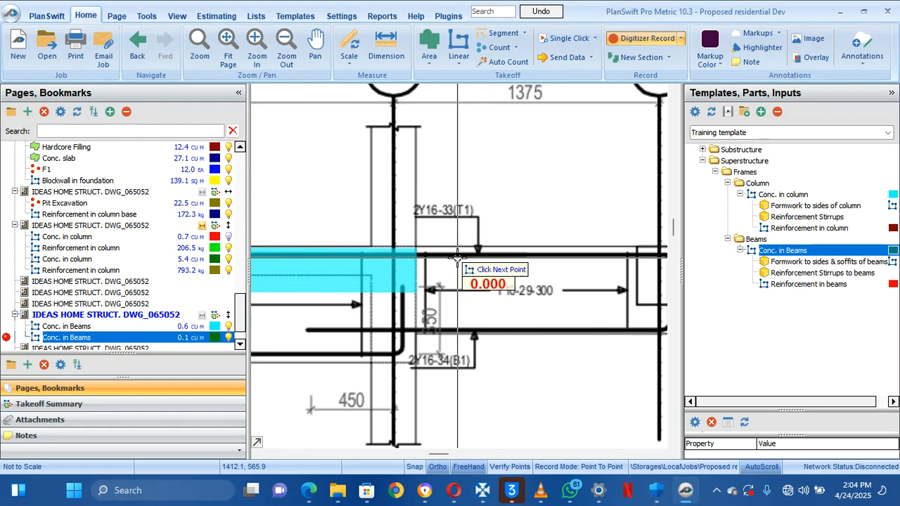
left_click(414, 249)
left_click_drag(588, 223, 506, 256)
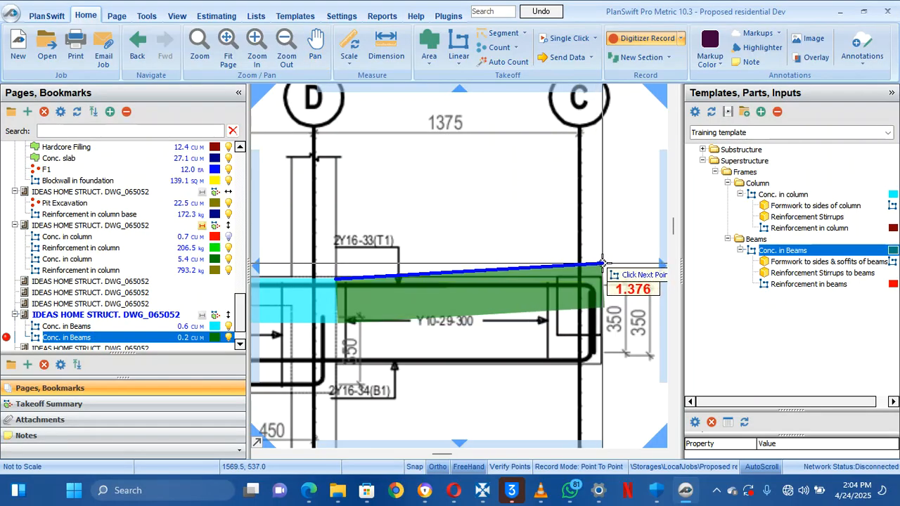
left_click(602, 269)
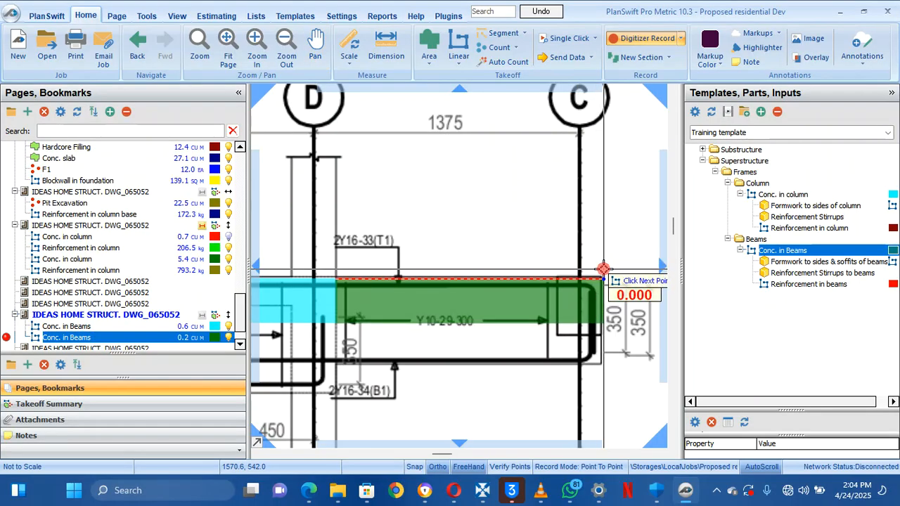
right_click(500, 241)
left_click(518, 270)
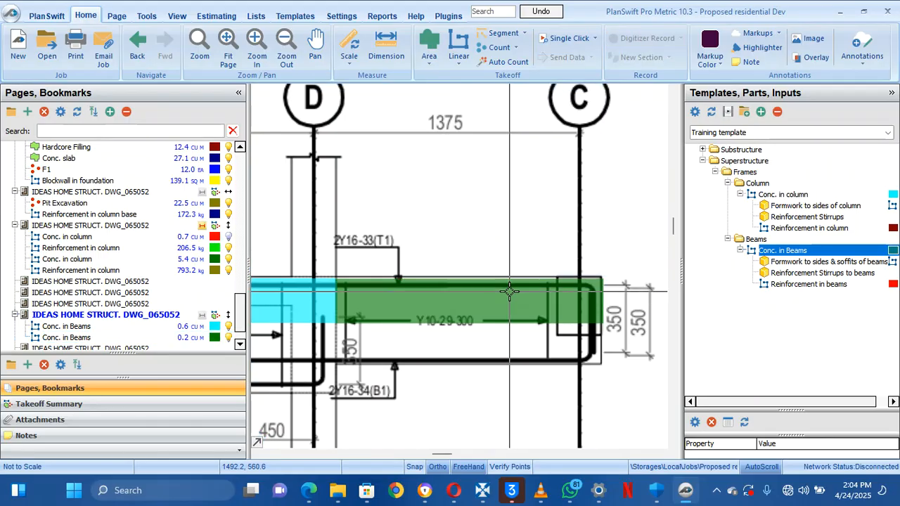
right_click(509, 291)
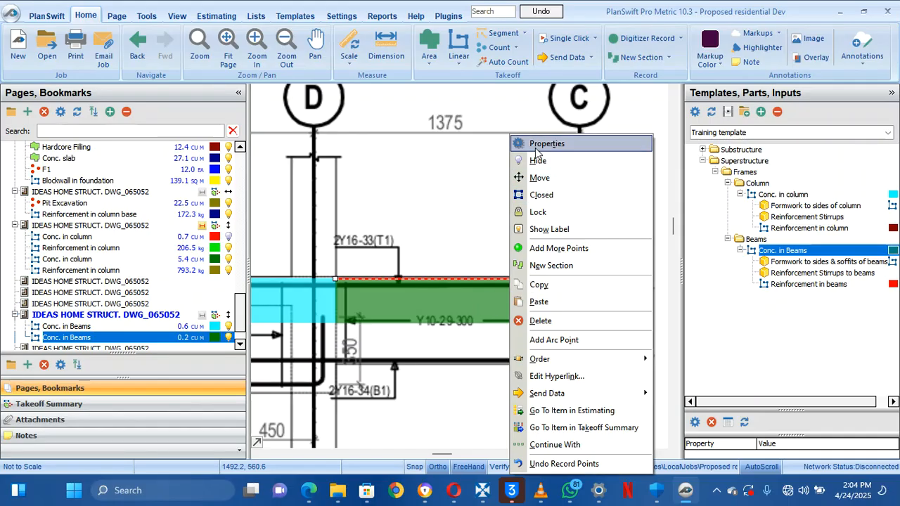
Review the green beam's THICKNESS and Qty formula in its properties, closing them unchanged
left_click(536, 148)
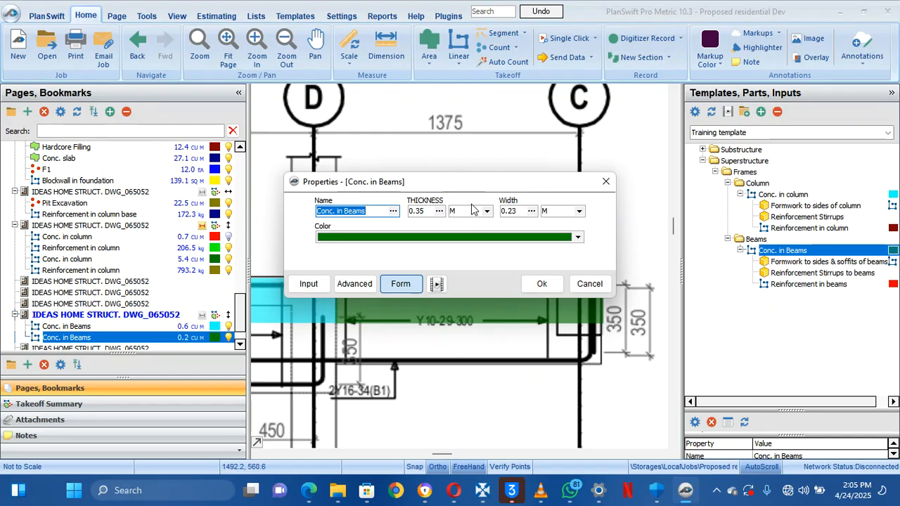
left_click(353, 285)
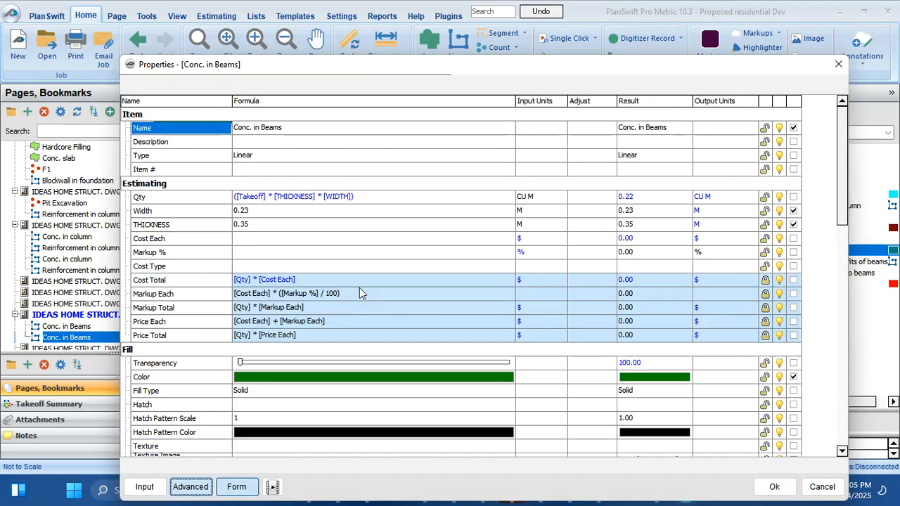
left_click(202, 225)
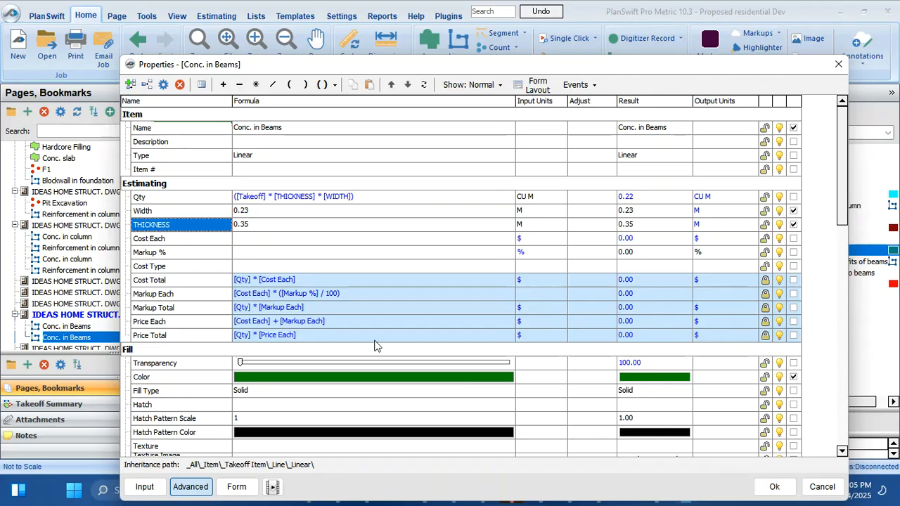
left_click(343, 198)
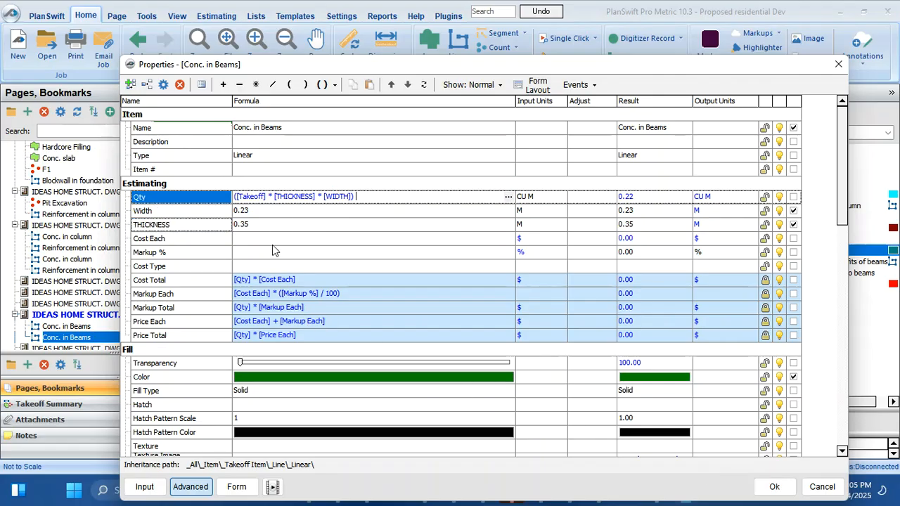
scroll(272, 252, "down", 6)
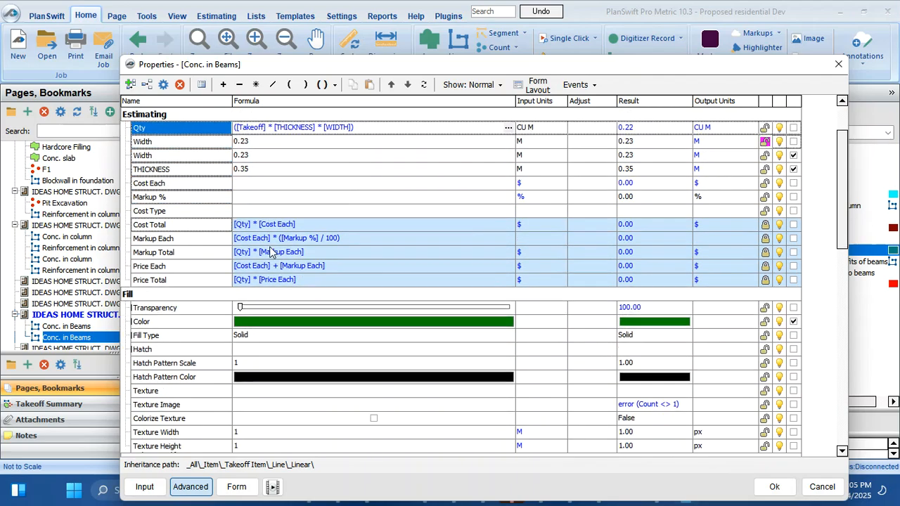
scroll(272, 252, "up", 6)
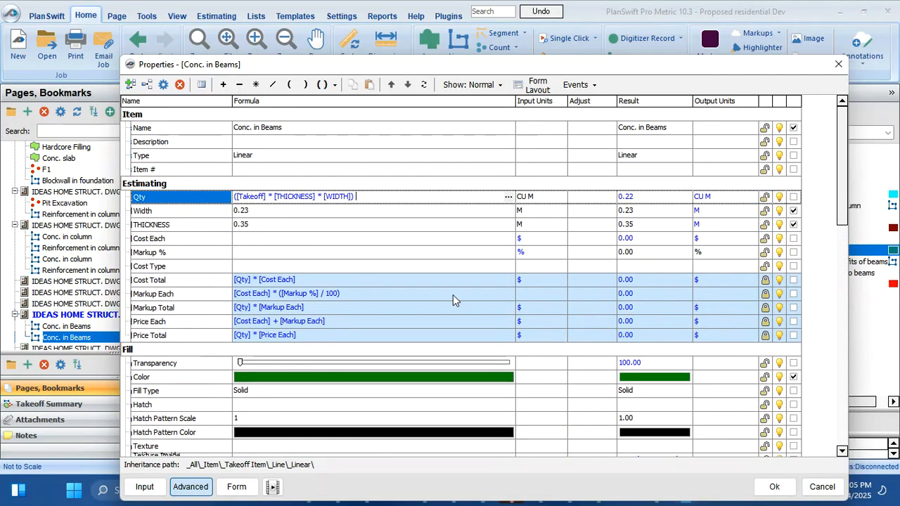
left_click(775, 487)
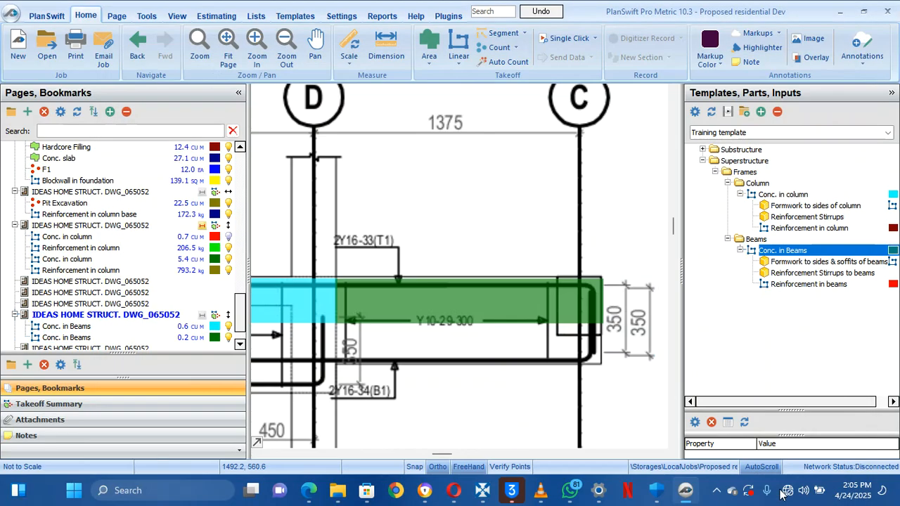
Change the cyan beam takeoff to 0.23 m thickness and 0.45 m width
left_click(499, 315)
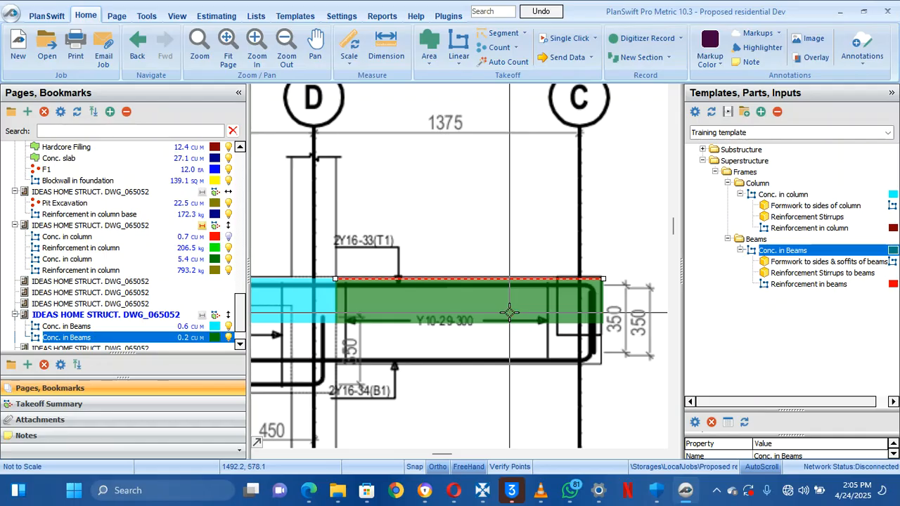
scroll(322, 325, "down", 3)
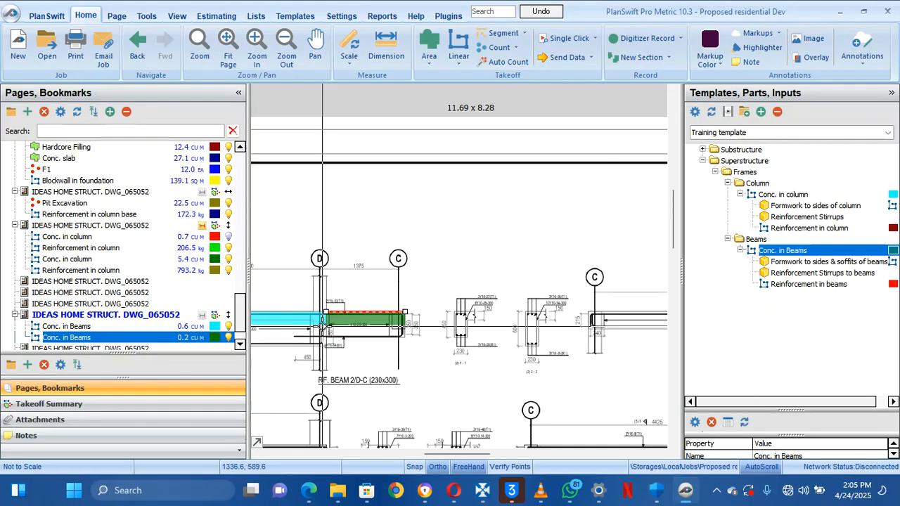
mouse_move(322, 326)
left_mouse_down()
mouse_move(596, 286)
mouse_move(592, 279)
left_mouse_up()
mouse_move(483, 326)
left_mouse_down()
mouse_move(566, 338)
mouse_move(567, 370)
mouse_move(568, 359)
left_mouse_up()
left_click(444, 304)
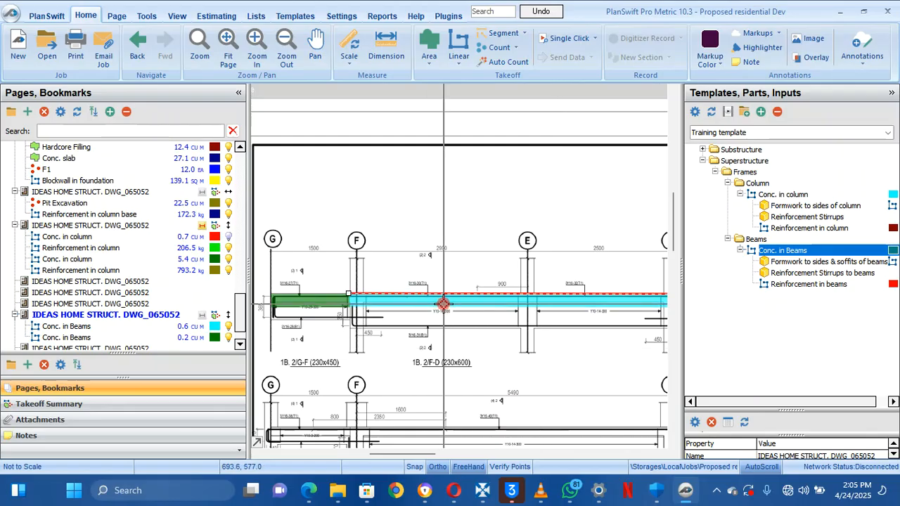
right_click(444, 304)
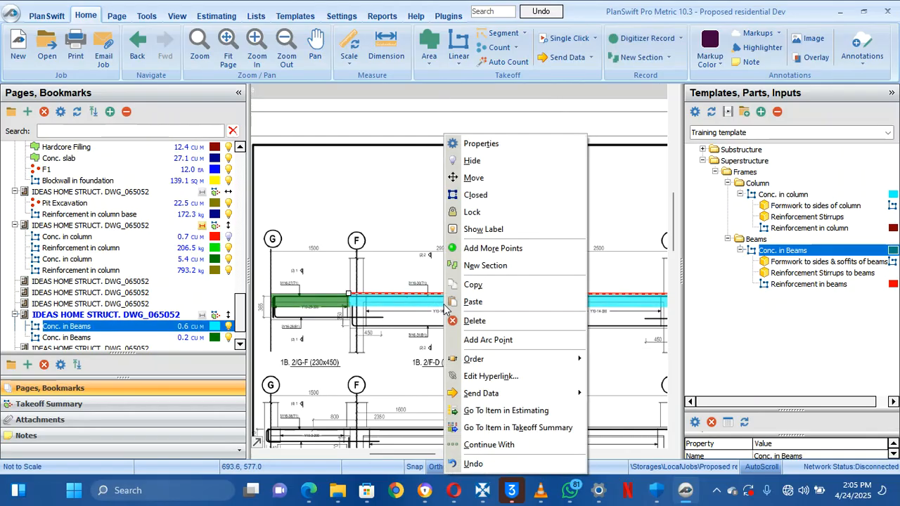
left_click(505, 145)
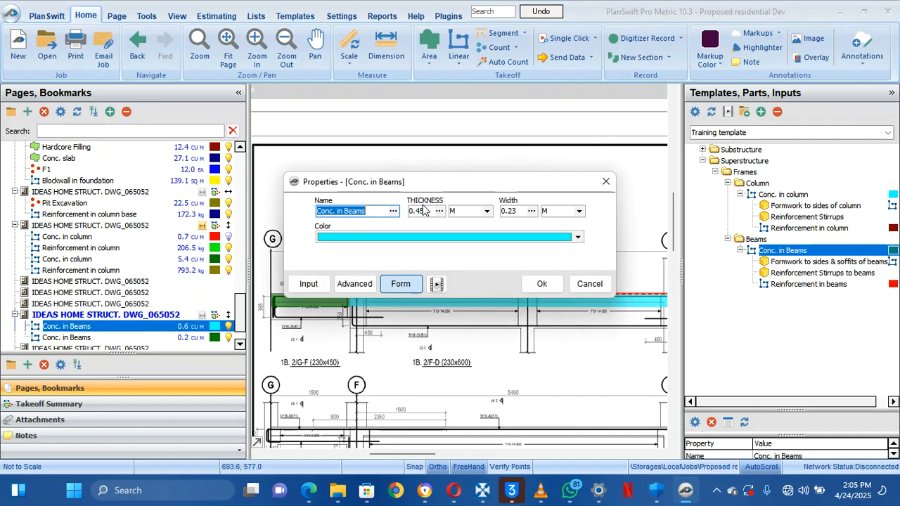
left_click(431, 214)
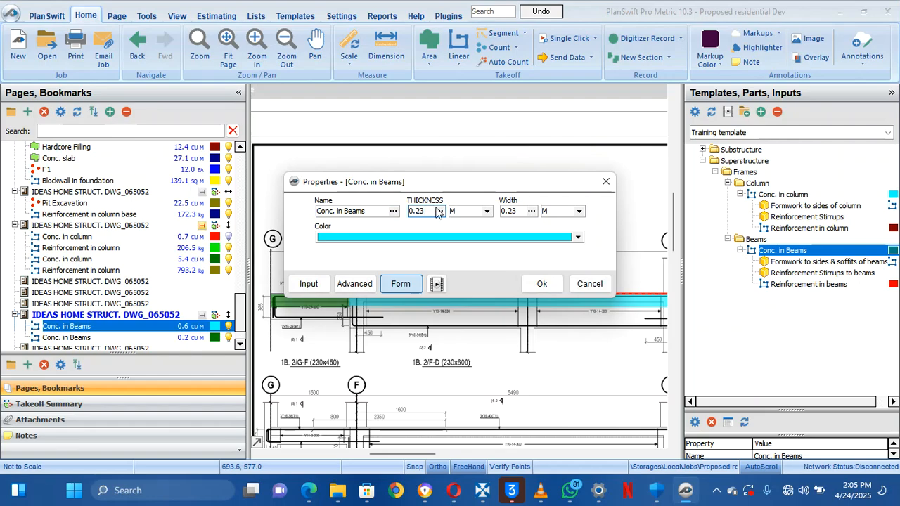
left_click(527, 217)
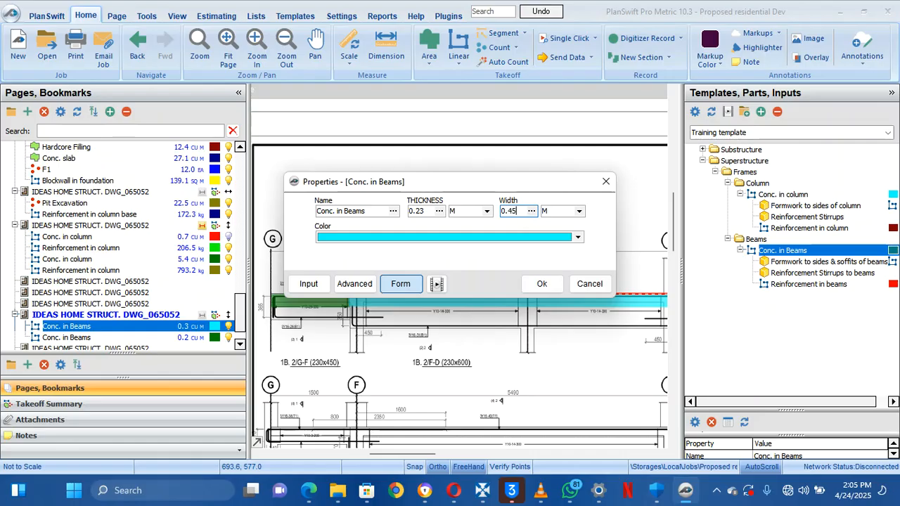
left_click(541, 283)
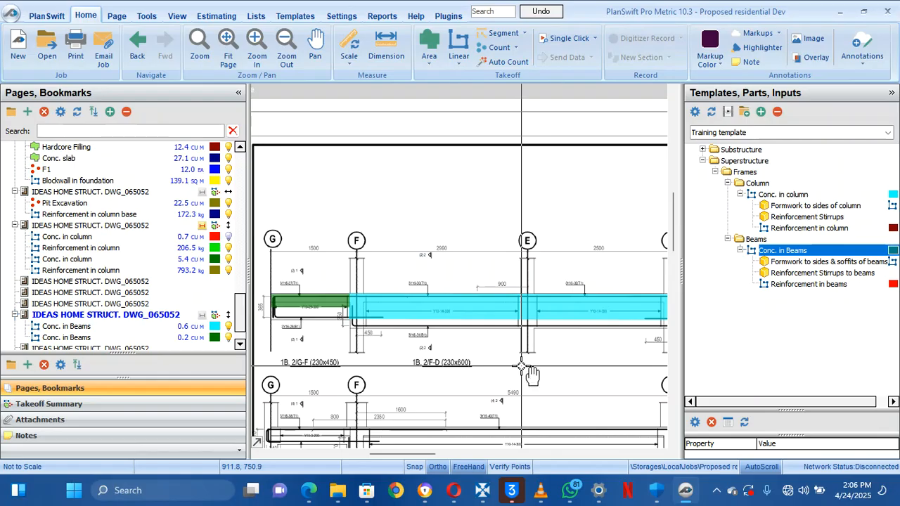
mouse_move(521, 366)
left_mouse_down()
mouse_move(411, 409)
mouse_move(544, 384)
left_mouse_up()
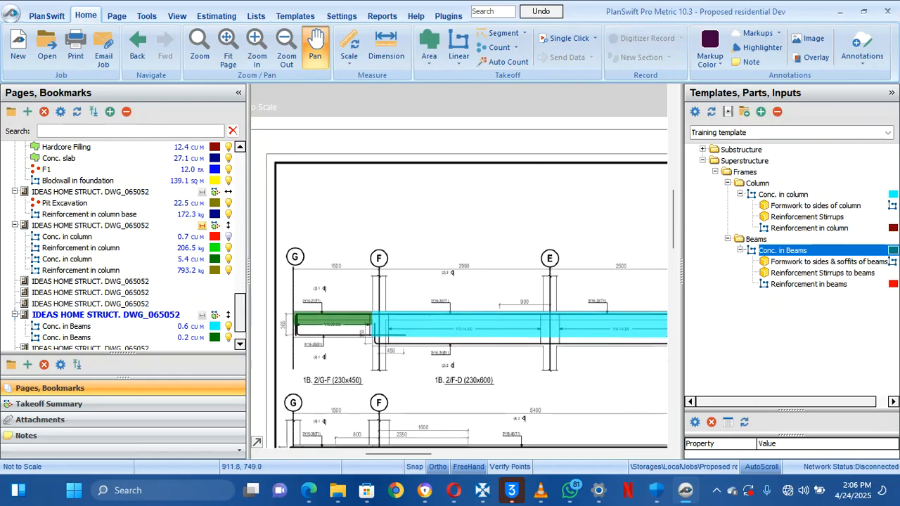
Change the green G–F beam takeoff to 0.23 m thickness and 0.35 m width
left_click(394, 335)
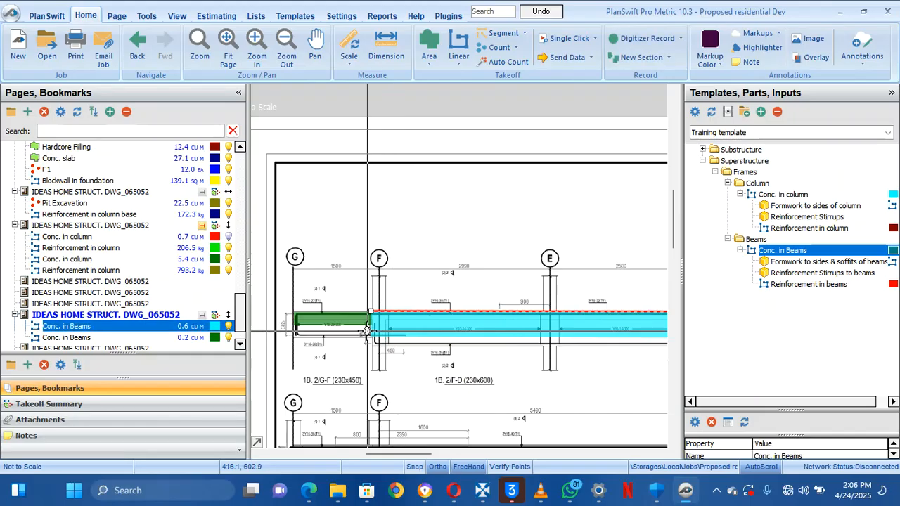
right_click(334, 322)
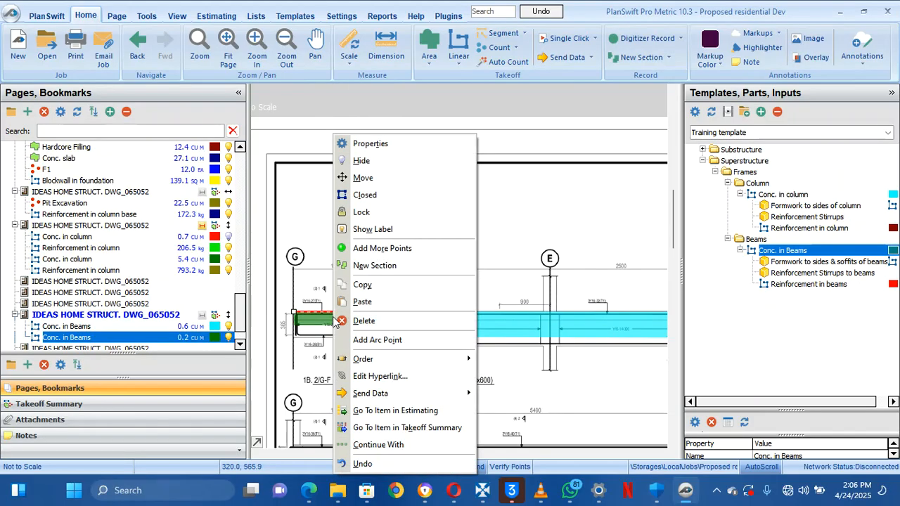
left_click(389, 143)
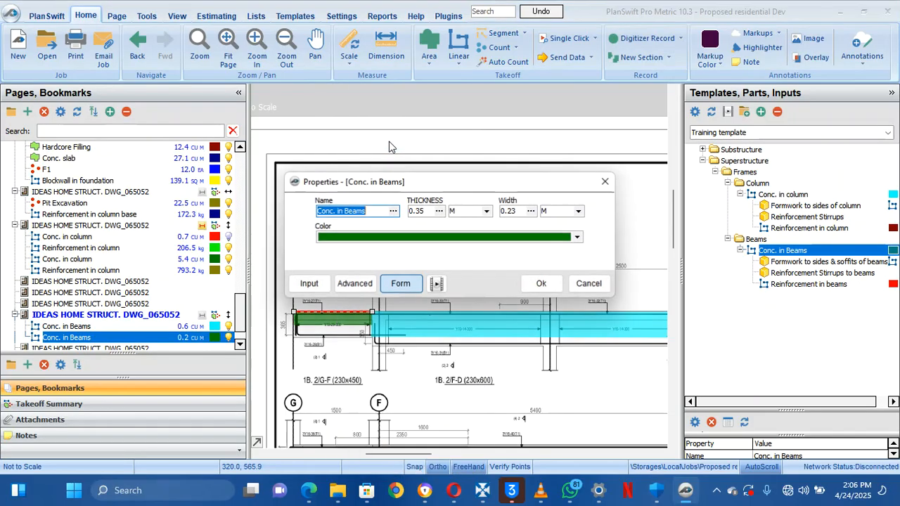
left_click(428, 213)
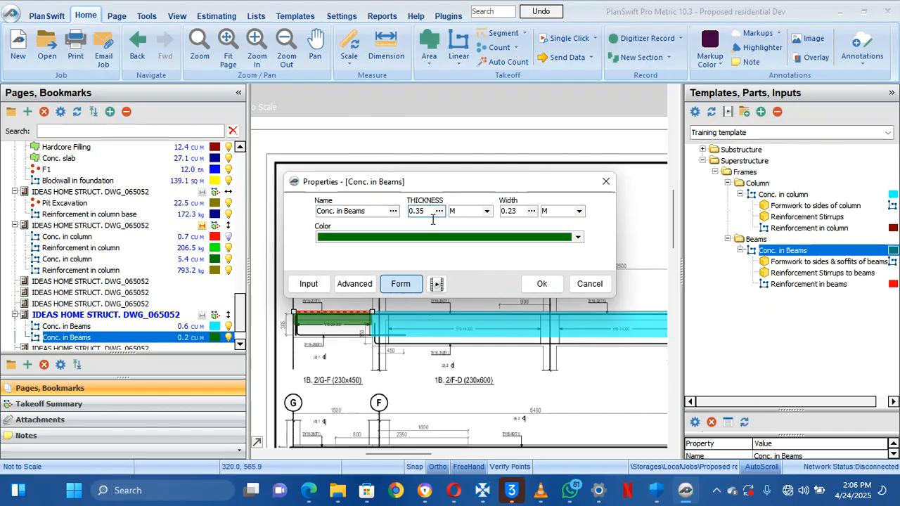
type("23")
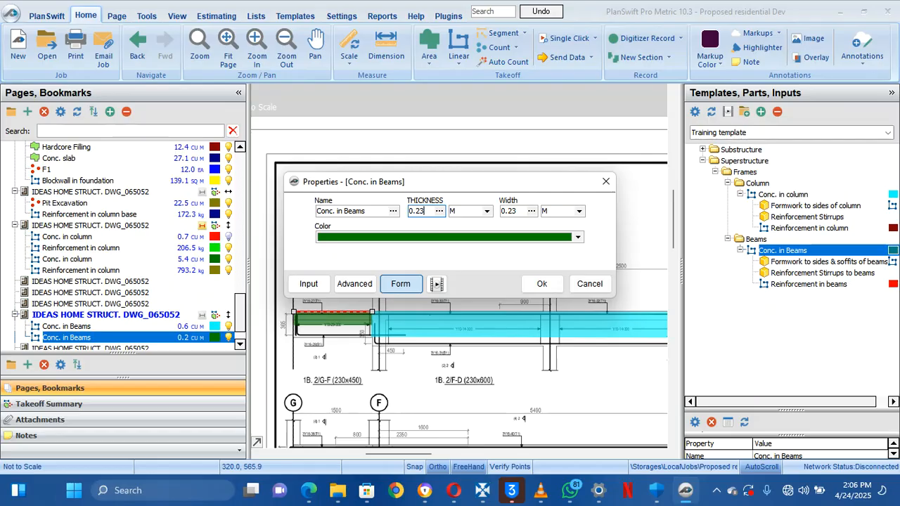
left_click(519, 213)
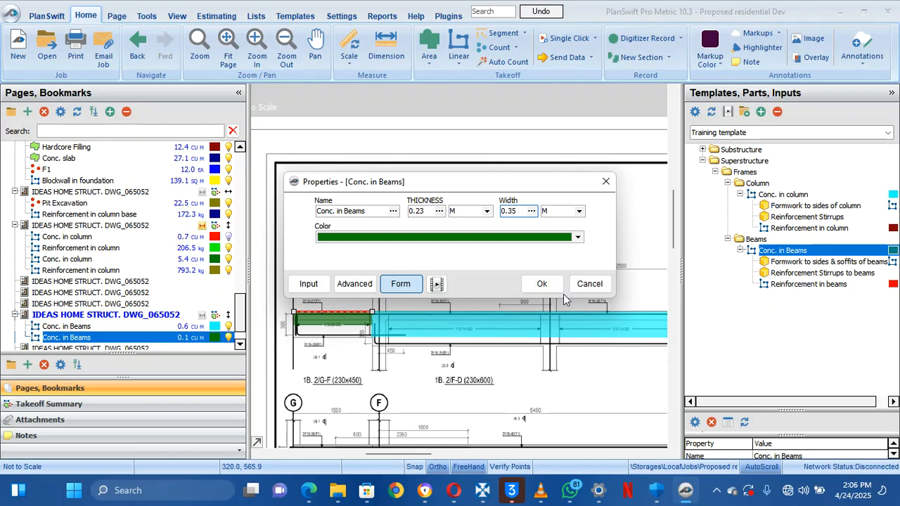
left_click(542, 283)
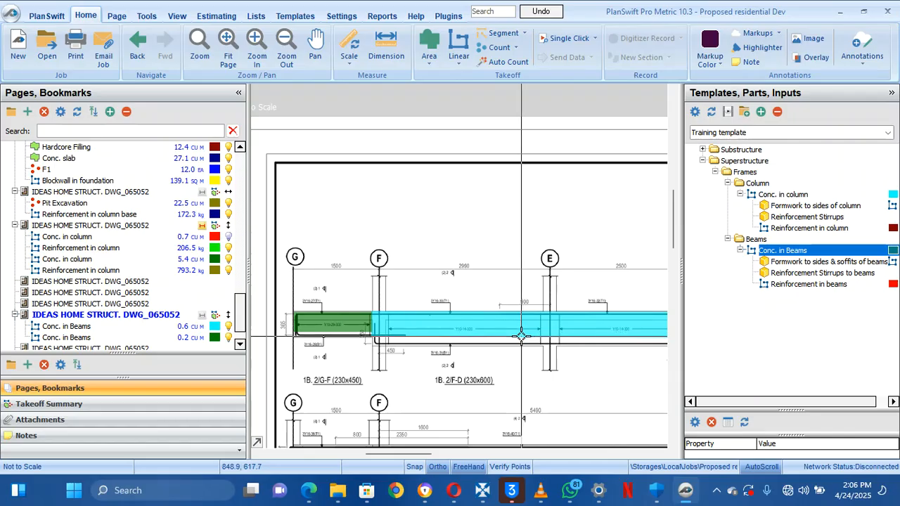
Drag the cyan beam takeoff's end points at gridlines D and F down to level it
mouse_move(521, 336)
scroll(521, 336, "down", 3)
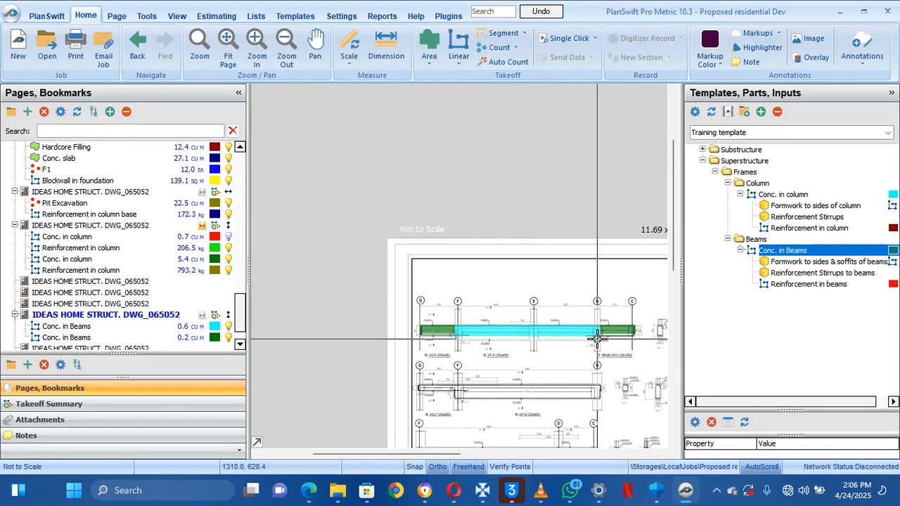
scroll(616, 346, "up", 3)
mouse_move(616, 346)
left_mouse_down()
mouse_move(617, 355)
mouse_move(546, 357)
left_mouse_up()
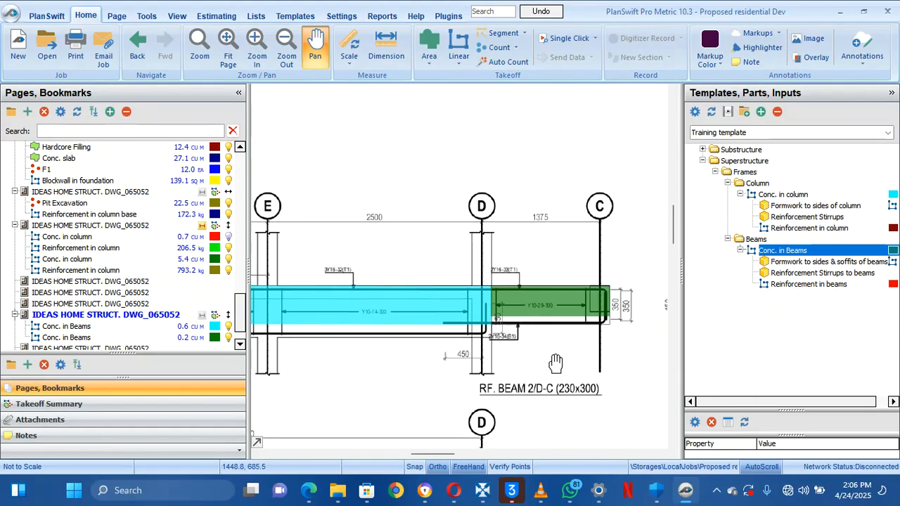
left_click(367, 313)
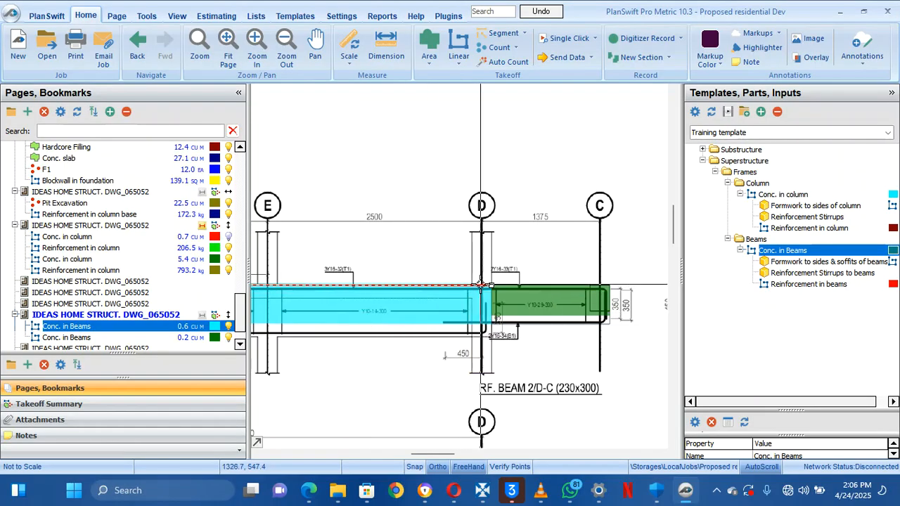
left_click_drag(490, 286, 657, 320)
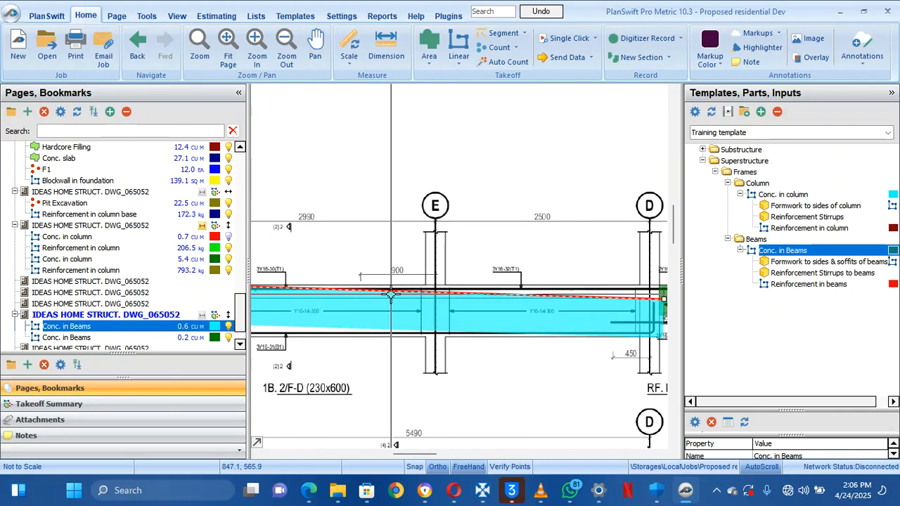
left_click_drag(352, 292, 517, 274)
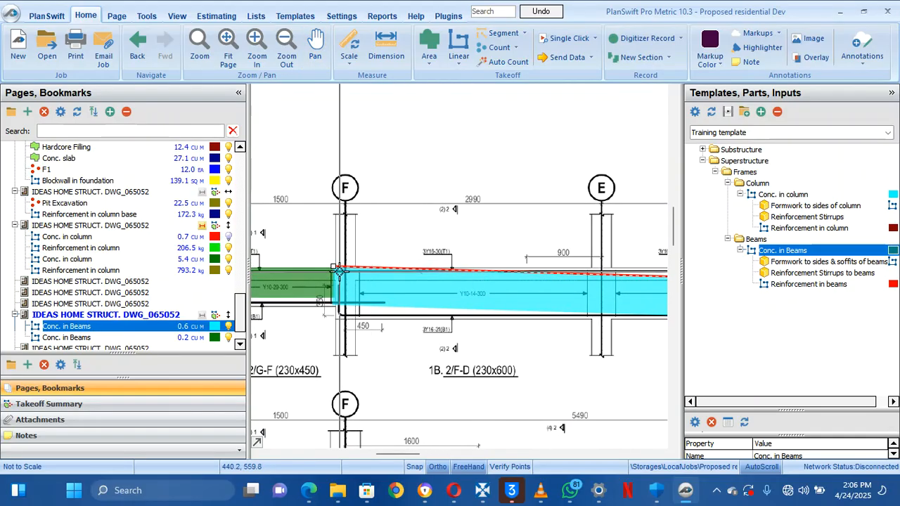
left_click_drag(335, 268, 458, 304)
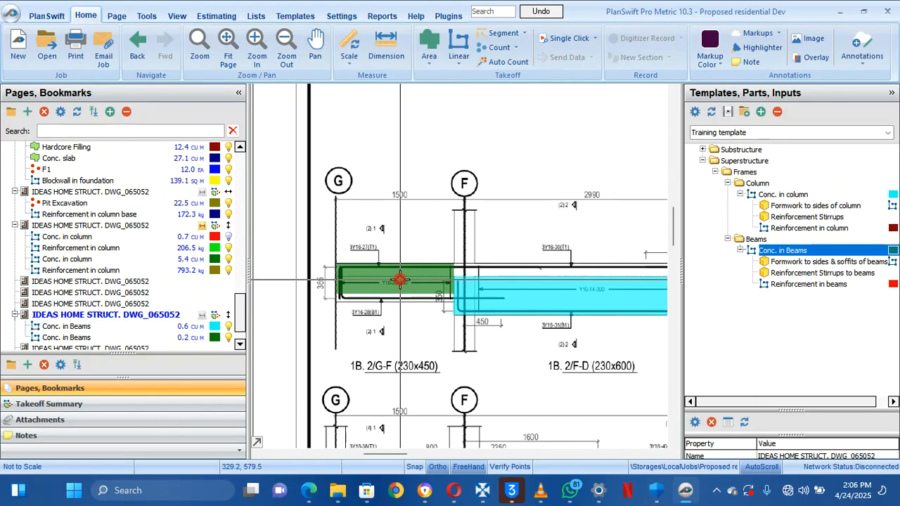
Add a green beam section from gridline F to G and level its corner points
left_click(400, 279)
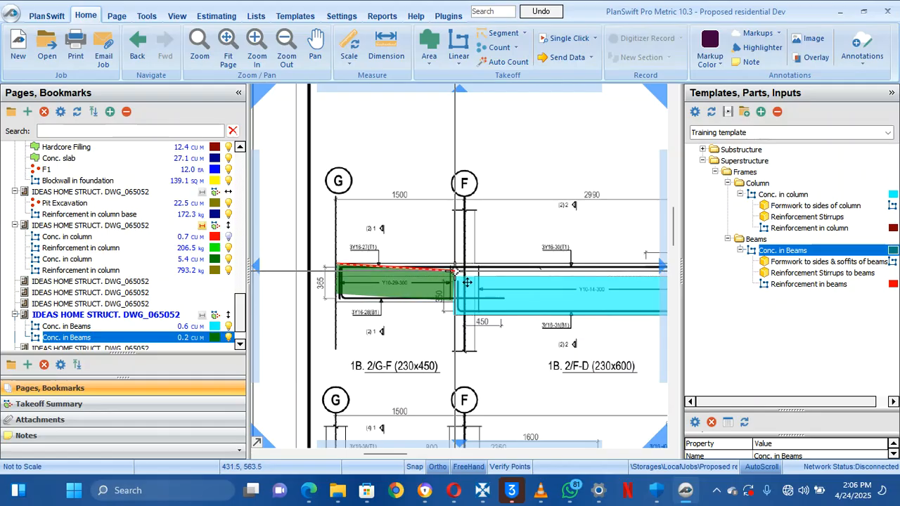
left_click(454, 271)
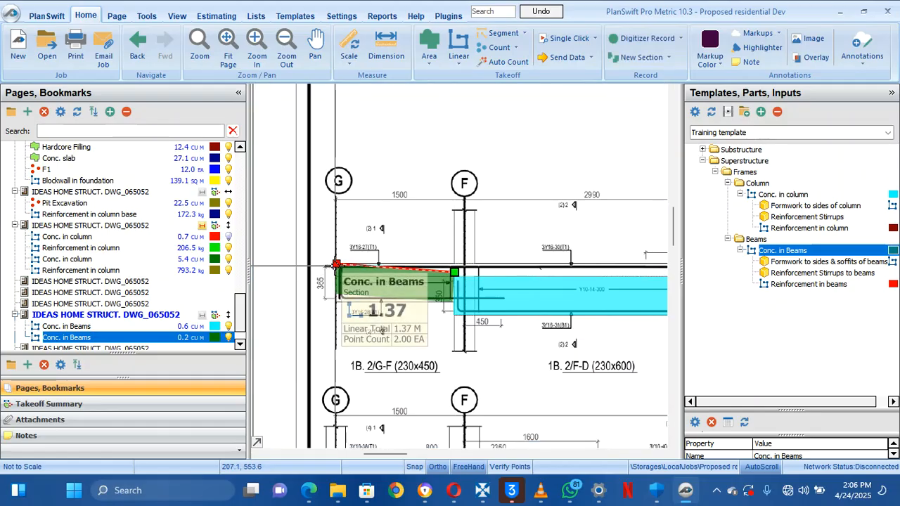
double_click(336, 267)
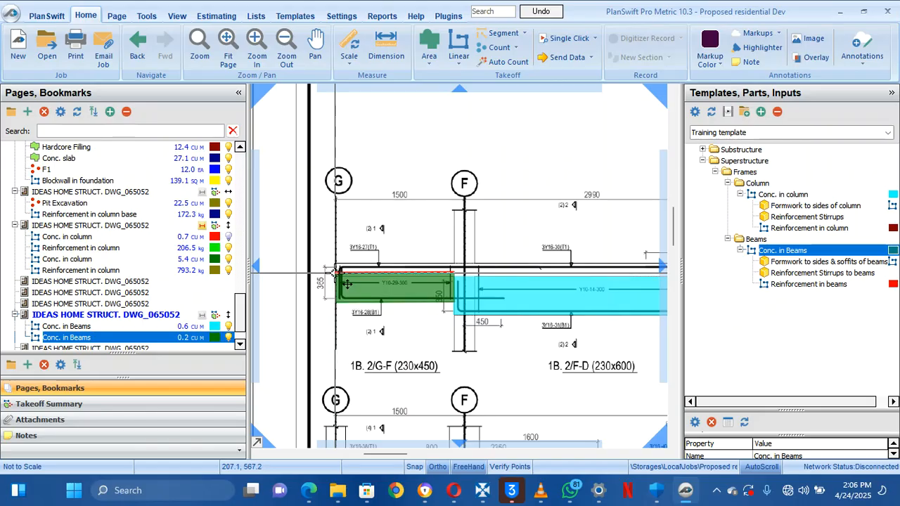
left_click(336, 272)
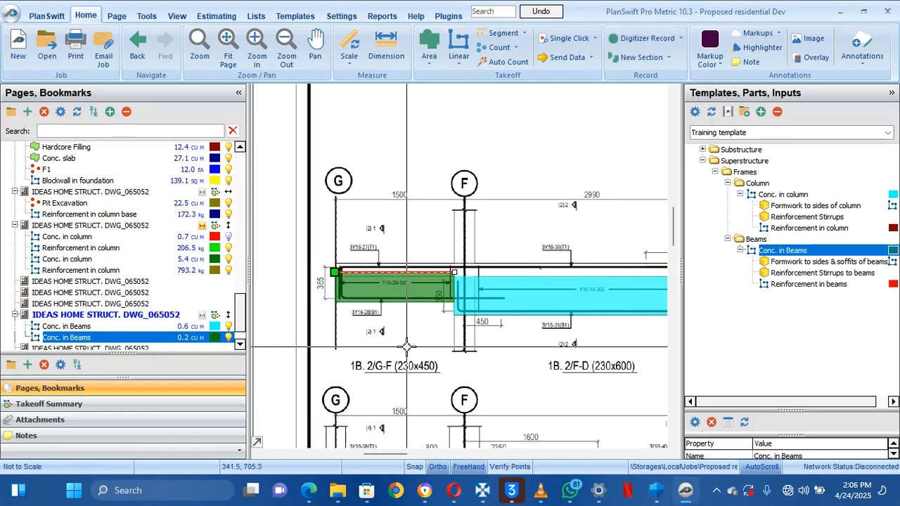
scroll(405, 345, "down", 3)
left_click_drag(544, 323, 334, 291)
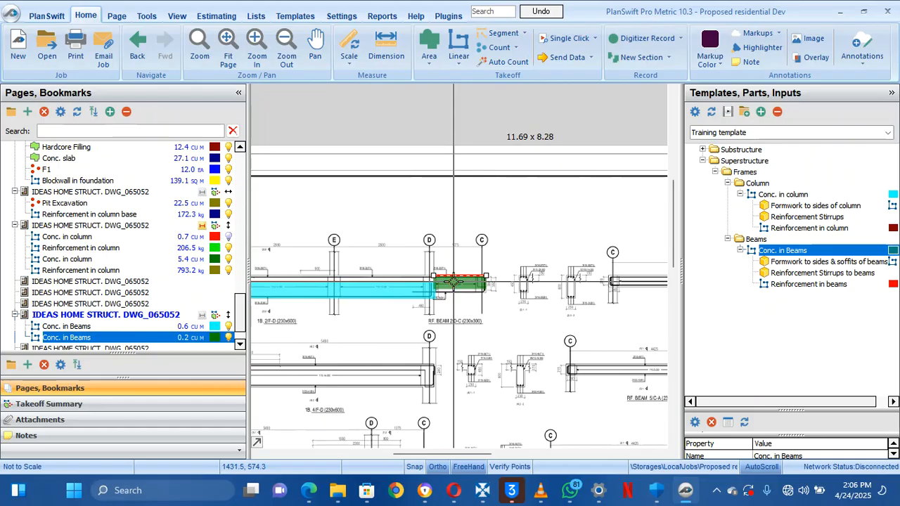
scroll(455, 286, "up", 5)
left_click_drag(351, 250, 352, 266)
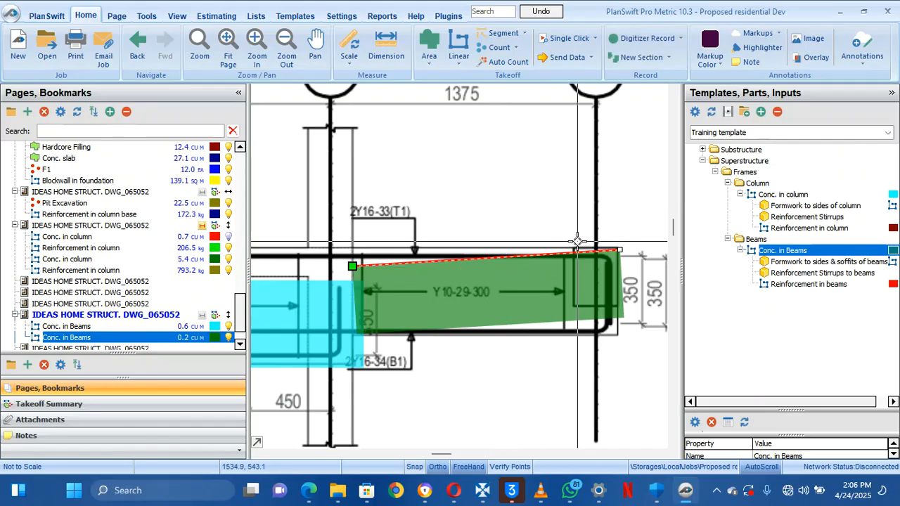
left_click_drag(619, 251, 616, 269)
left_click_drag(487, 270, 596, 279)
left_click(586, 264)
Pan along the beam to the D–C span and select the cyan Conc. in Beams takeoff
scroll(586, 264, "down", 2)
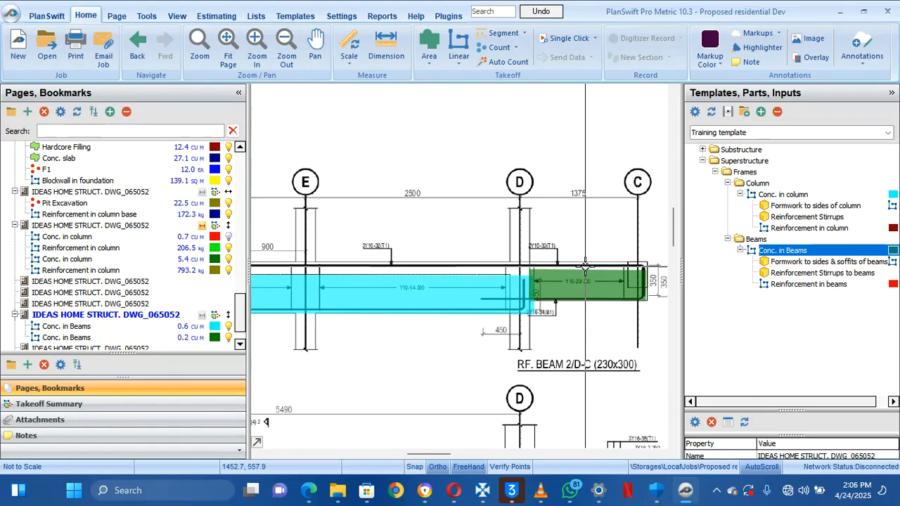
scroll(509, 258, "down", 1)
scroll(509, 259, "down", 1)
scroll(509, 258, "down", 1)
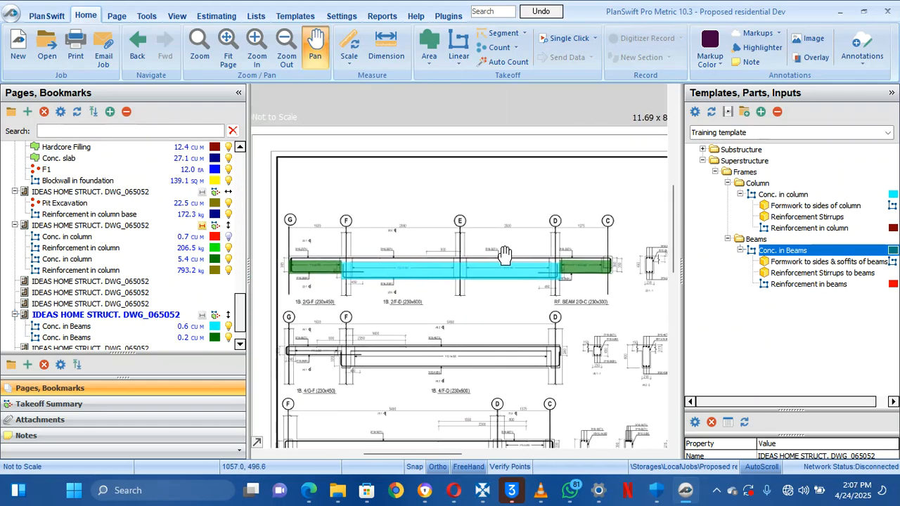
scroll(345, 260, "up", 2)
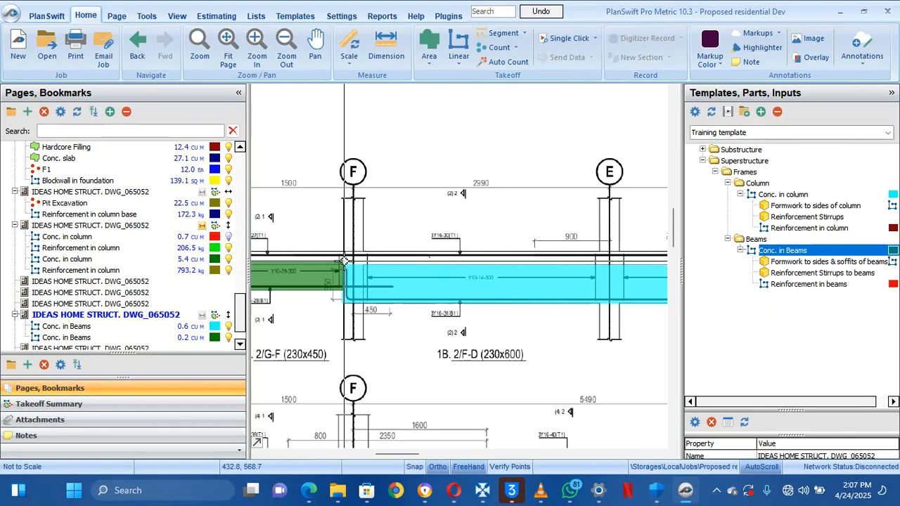
scroll(344, 260, "down", 1)
left_click_drag(417, 280, 436, 283)
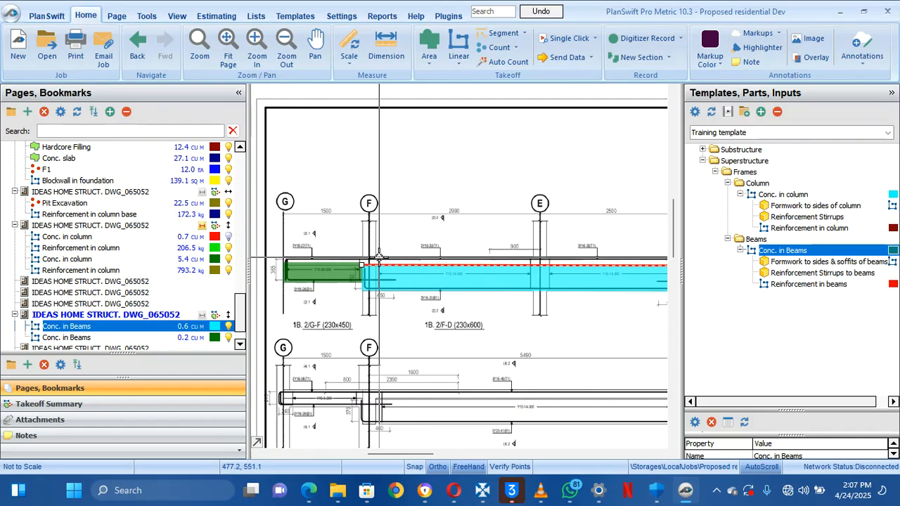
left_click_drag(434, 270, 388, 271)
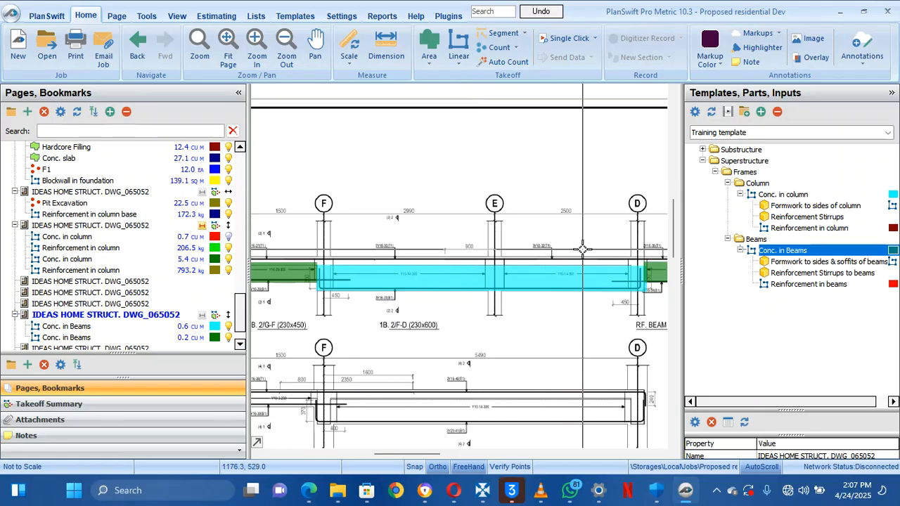
left_click_drag(590, 259, 512, 233)
left_click_drag(549, 265, 516, 240)
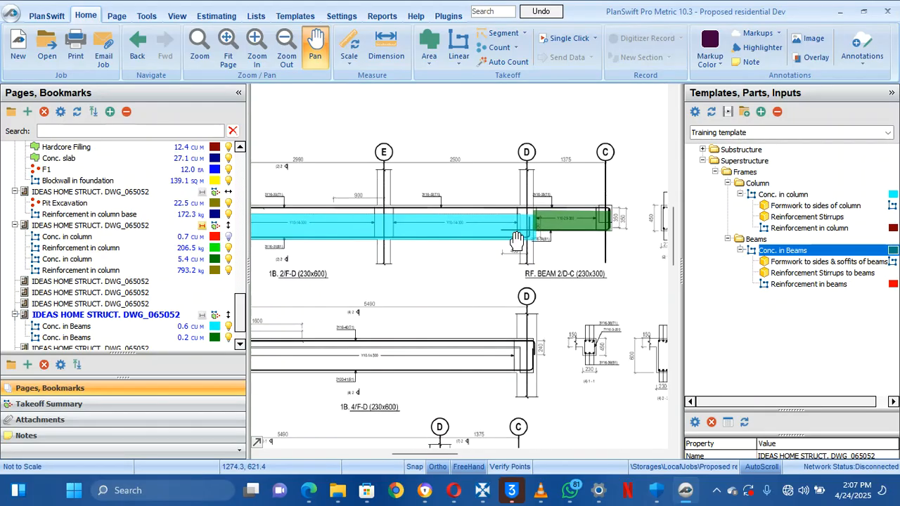
left_click(522, 226)
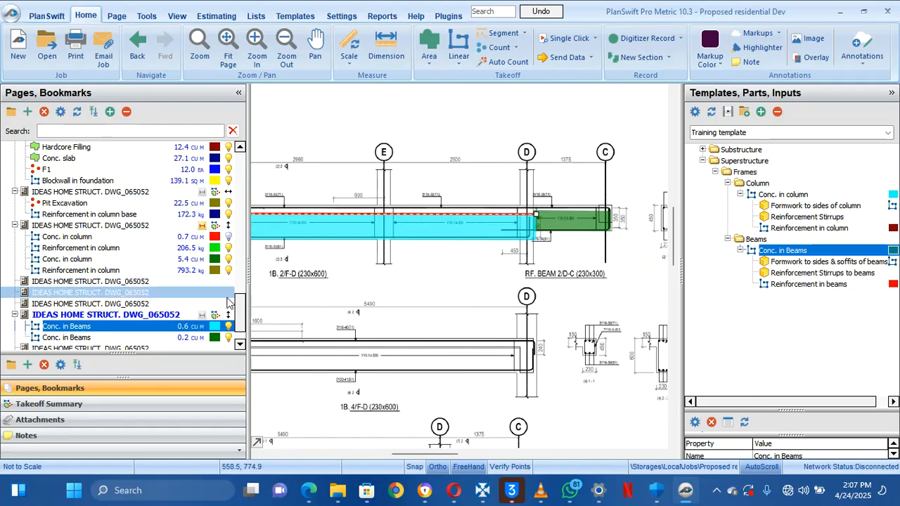
Rename the cyan takeoff's Width property to THICKNESS and the other to WIDTH, and apply
double_click(200, 328)
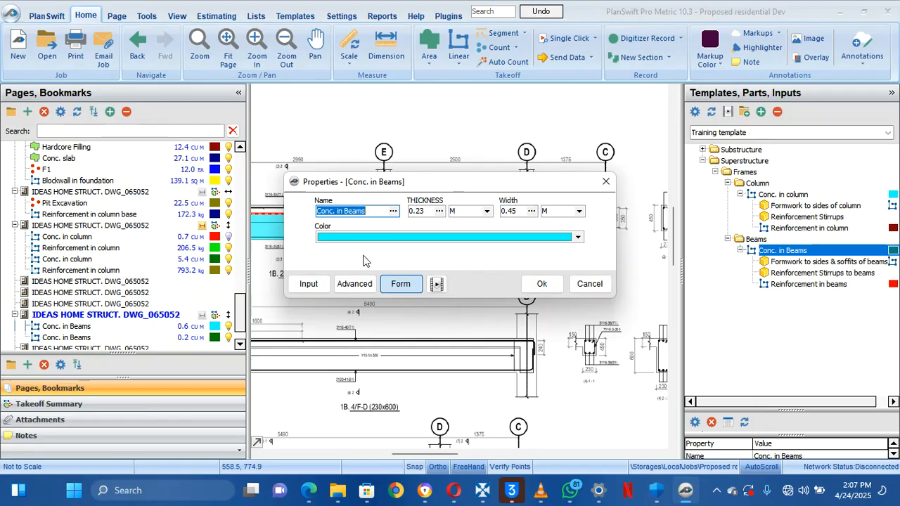
left_click(359, 284)
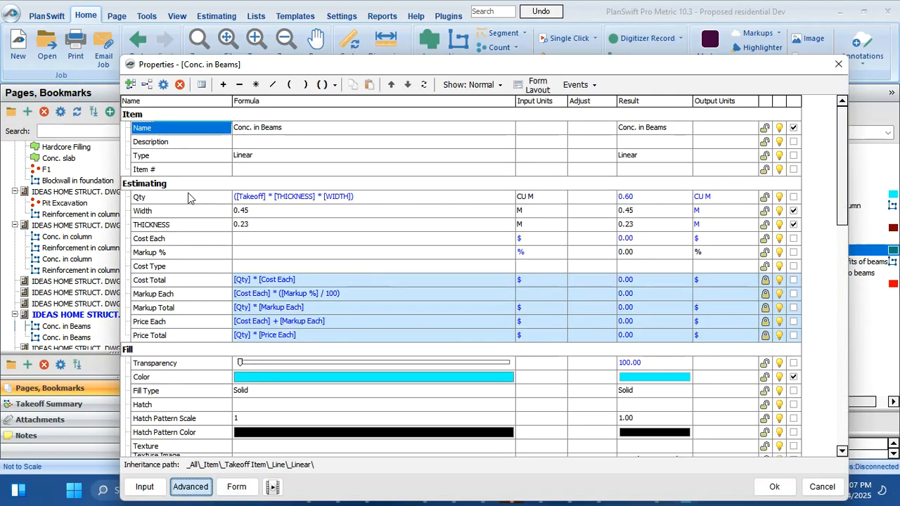
left_click(187, 213)
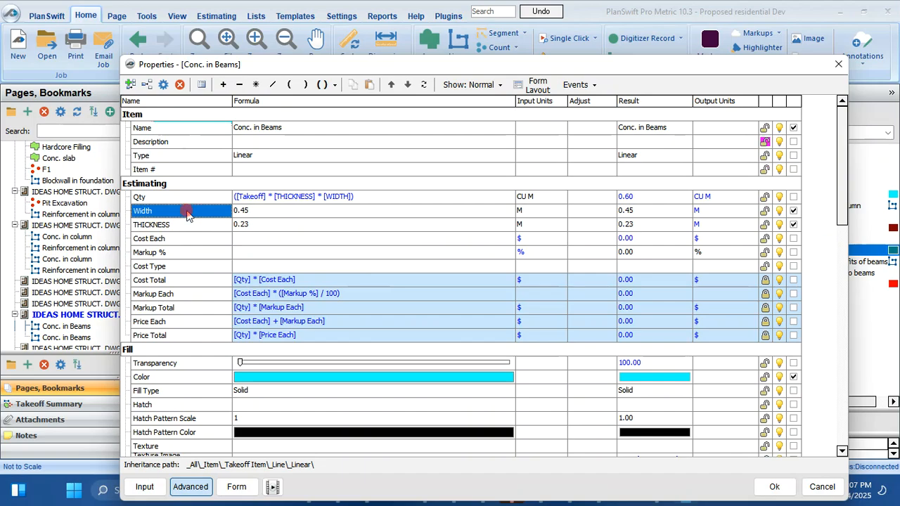
double_click(187, 213)
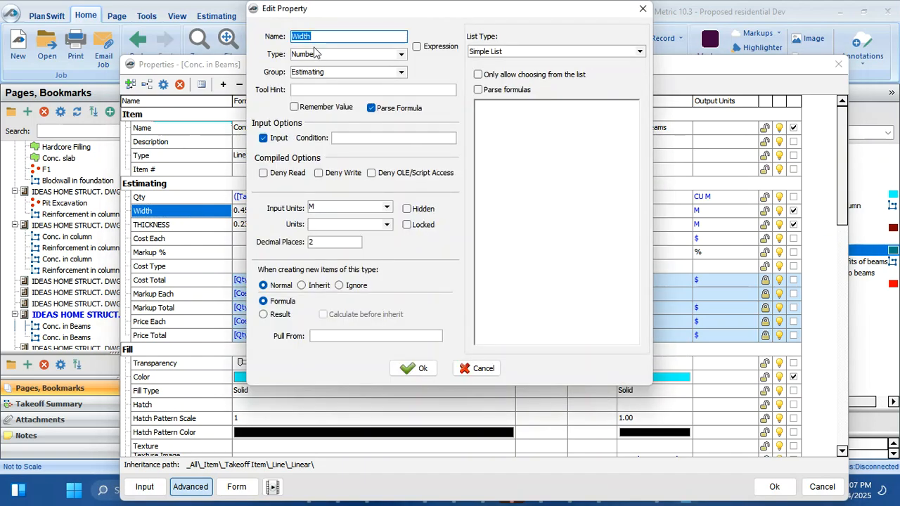
type("t")
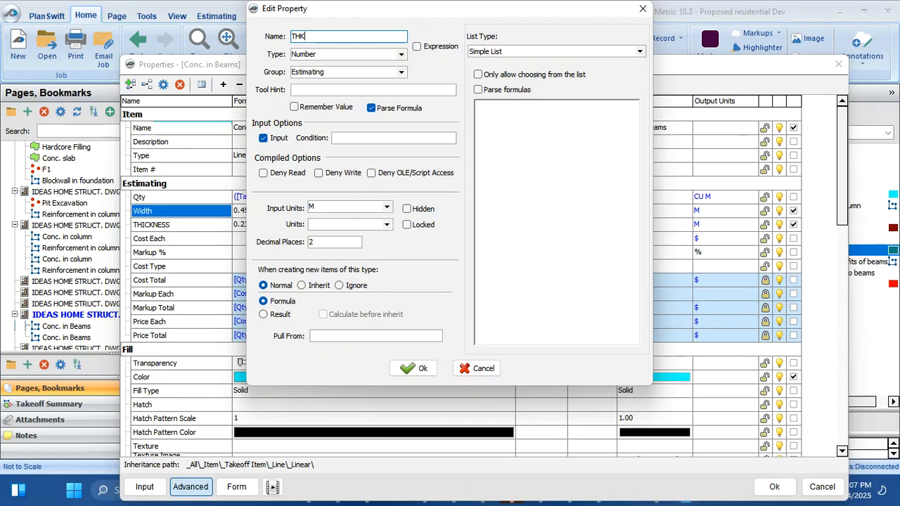
type("HICKNESS")
left_click(414, 368)
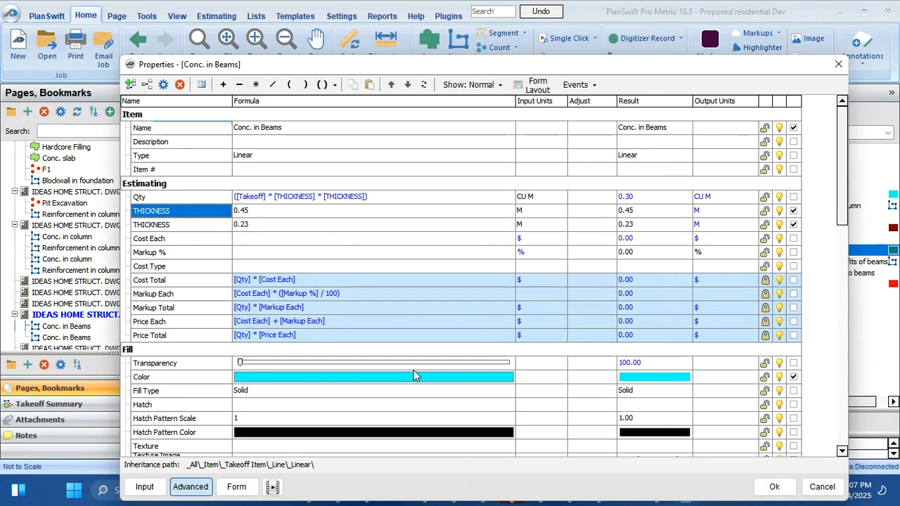
double_click(175, 223)
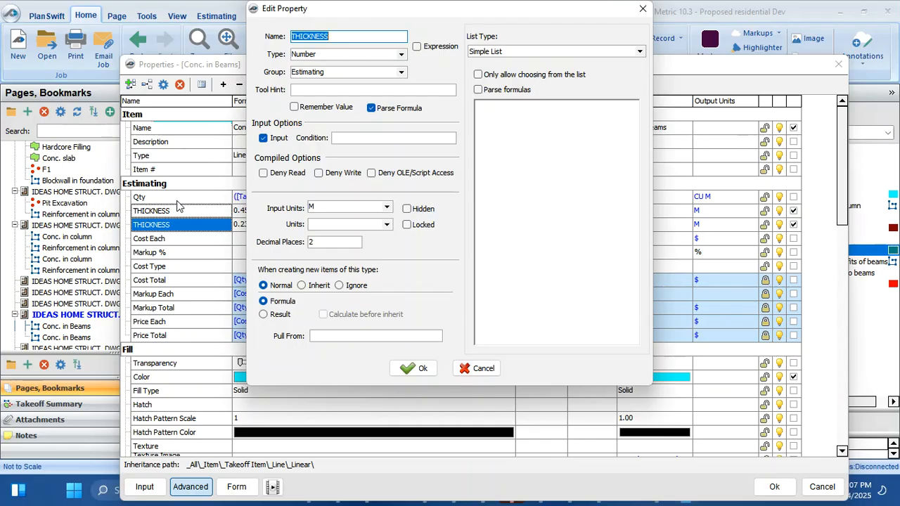
type("WIDTH")
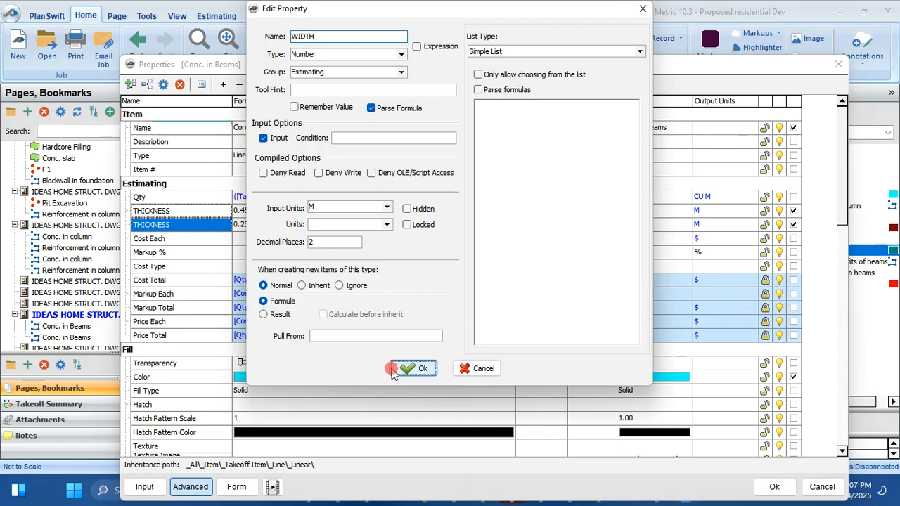
left_click(415, 369)
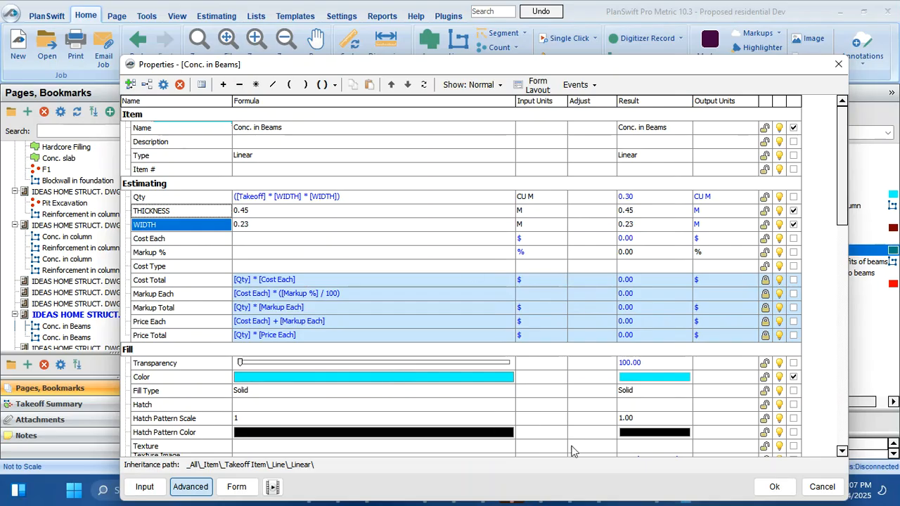
left_click(773, 486)
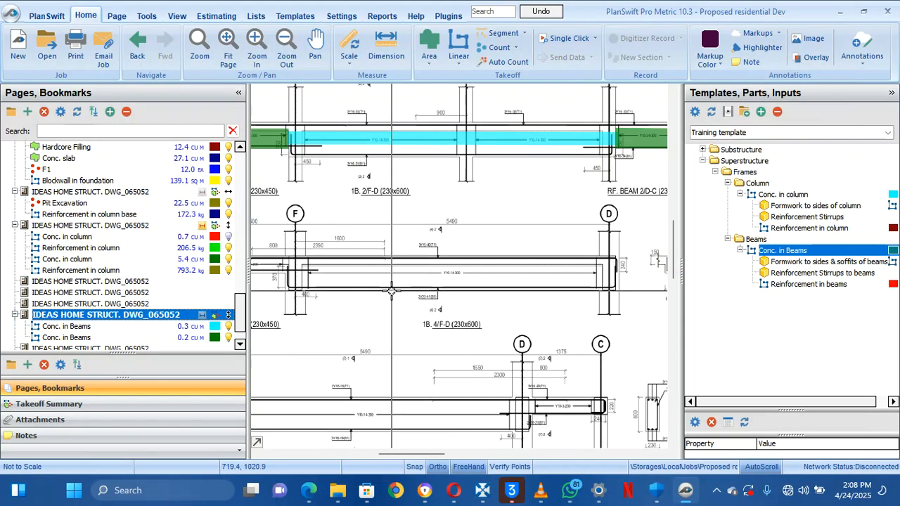
Check the green Conc. in Beams takeoff's properties and close them unchanged
left_click_drag(403, 297, 458, 372)
left_click(181, 341)
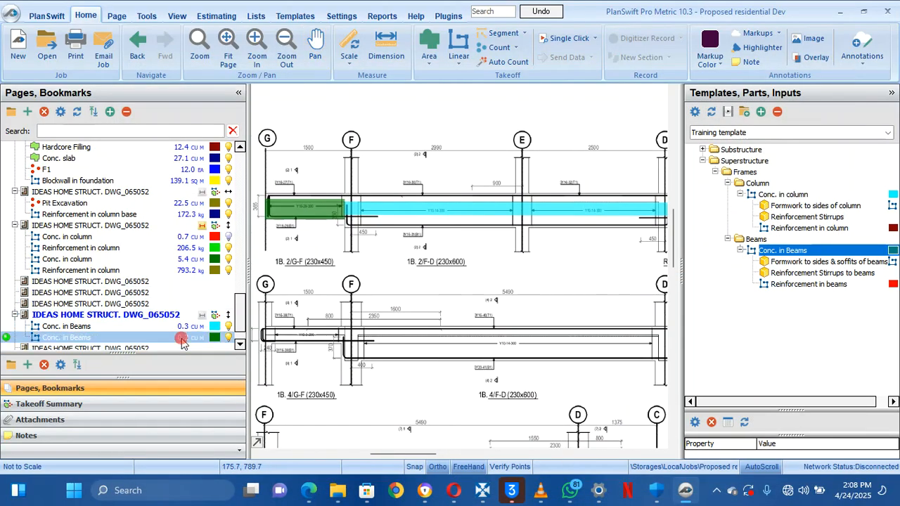
double_click(181, 341)
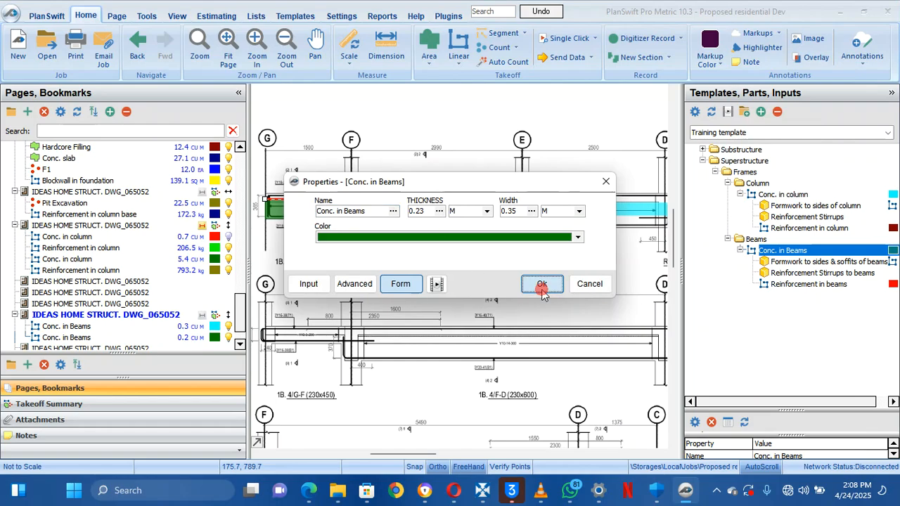
left_click(541, 284)
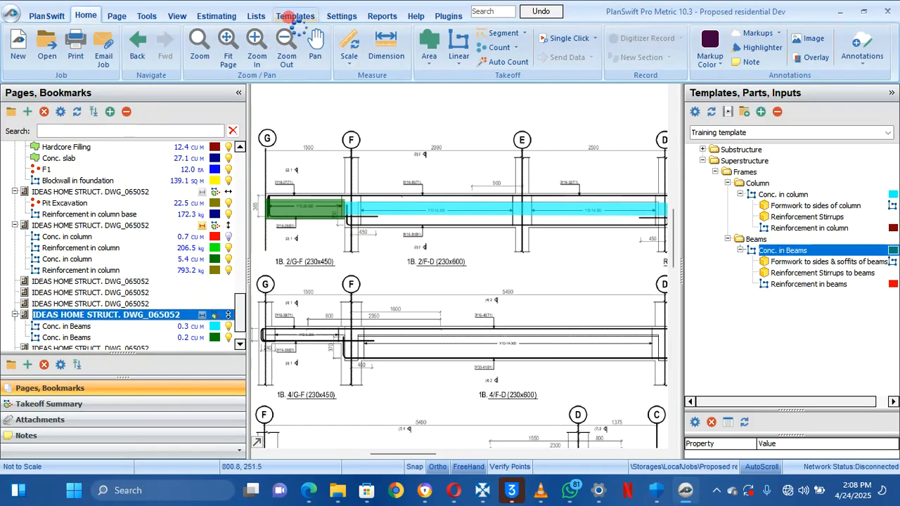
left_click(290, 16)
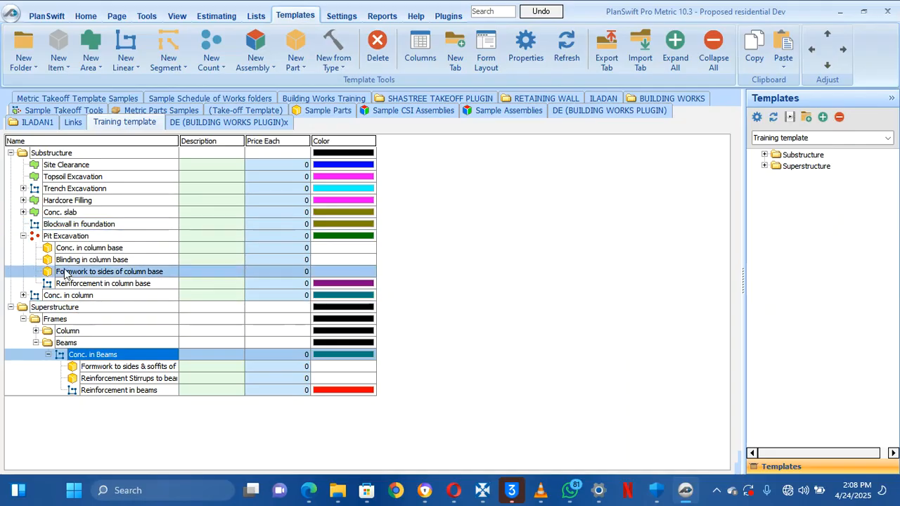
Inspect the Substructure Conc. in column item's advanced properties and cancel without changes
double_click(100, 298)
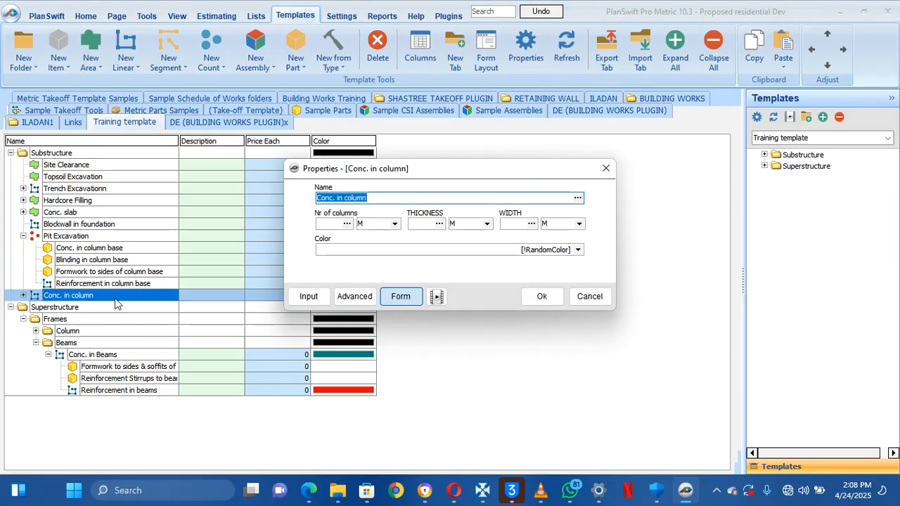
left_click(355, 296)
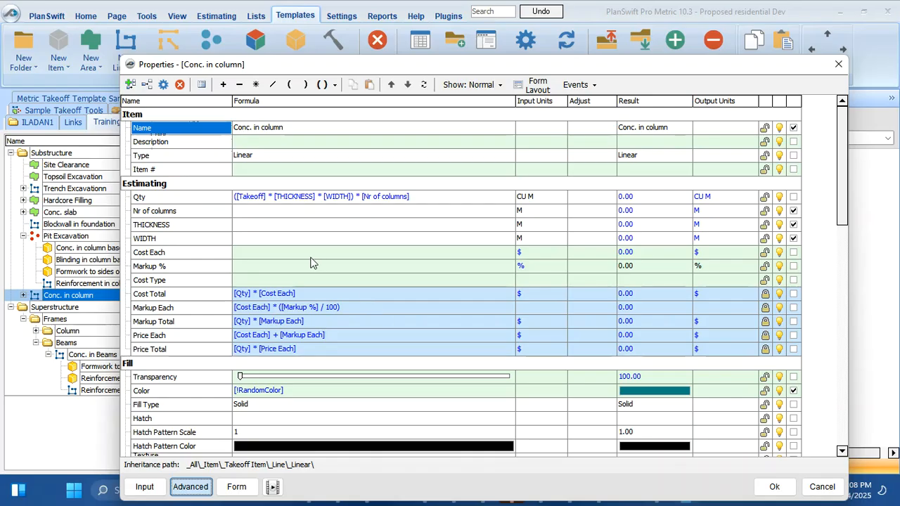
left_click(188, 227)
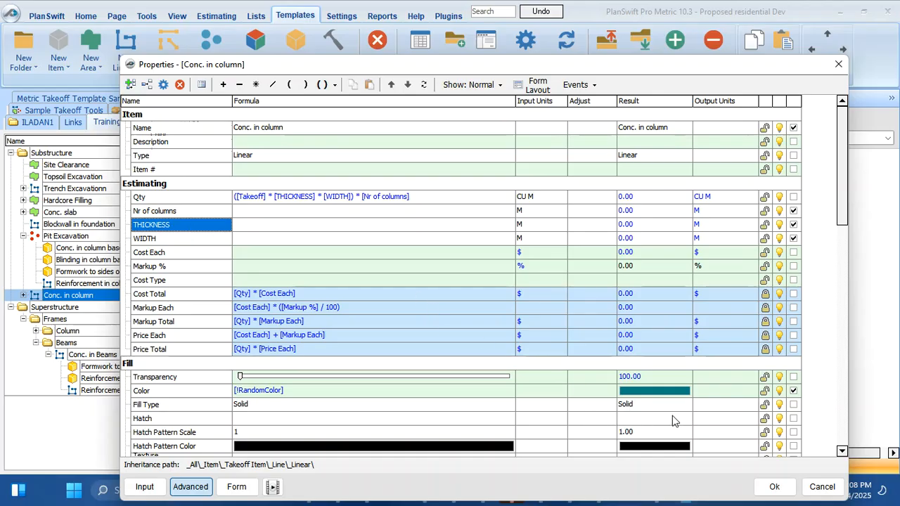
left_click(822, 489)
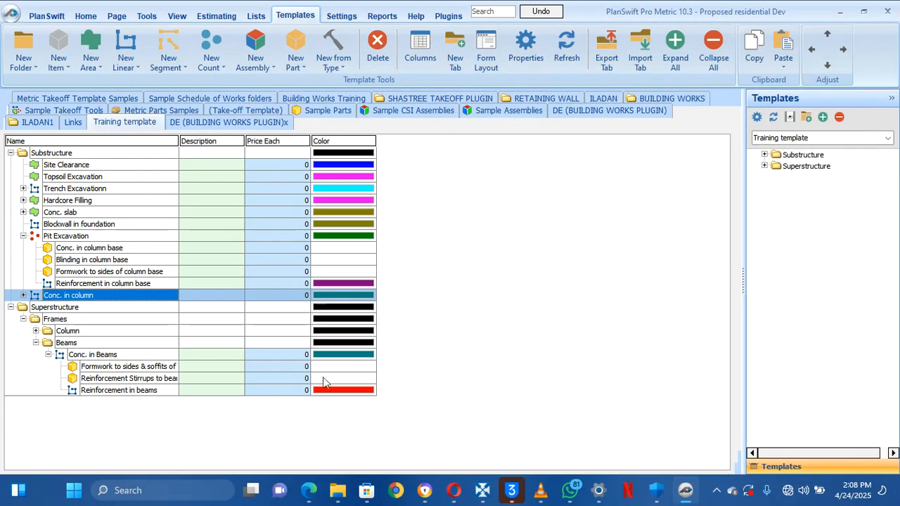
Expand Frames > Column and review its Conc. in column item's advanced properties
left_click(35, 330)
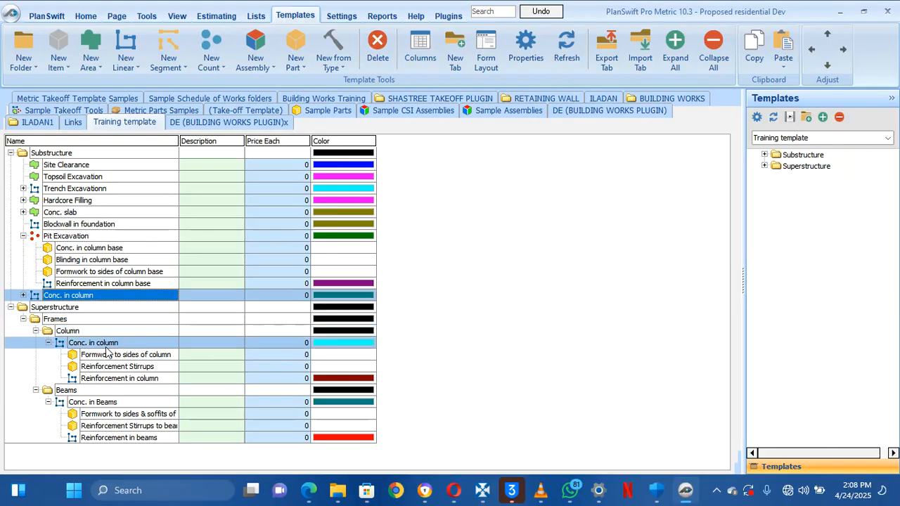
left_click(104, 344)
double_click(106, 345)
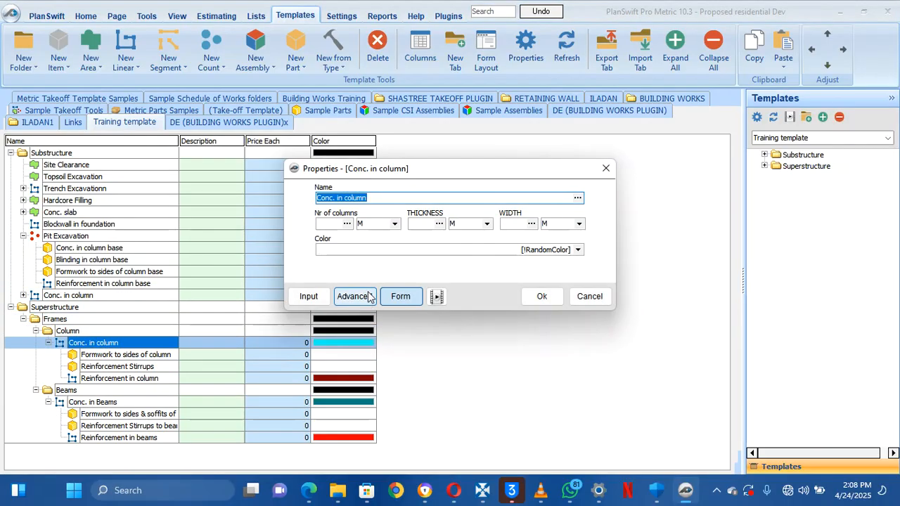
left_click(355, 297)
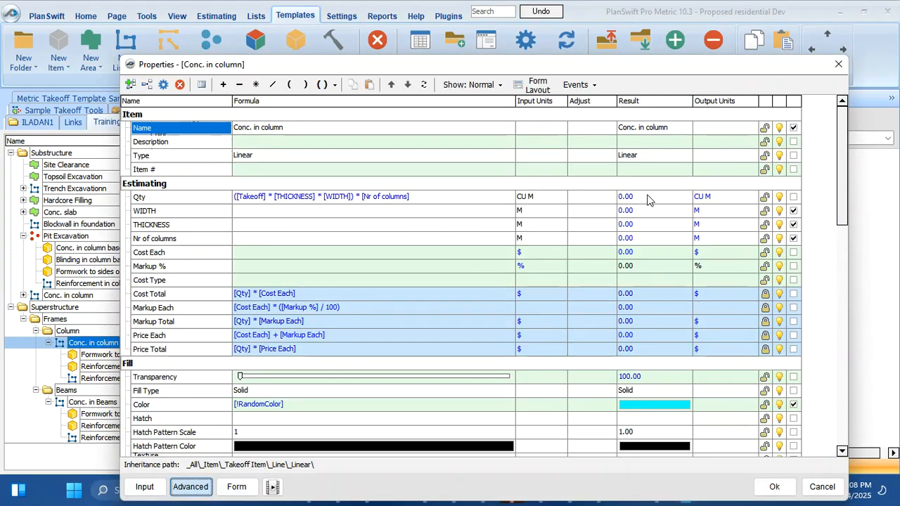
left_click(844, 68)
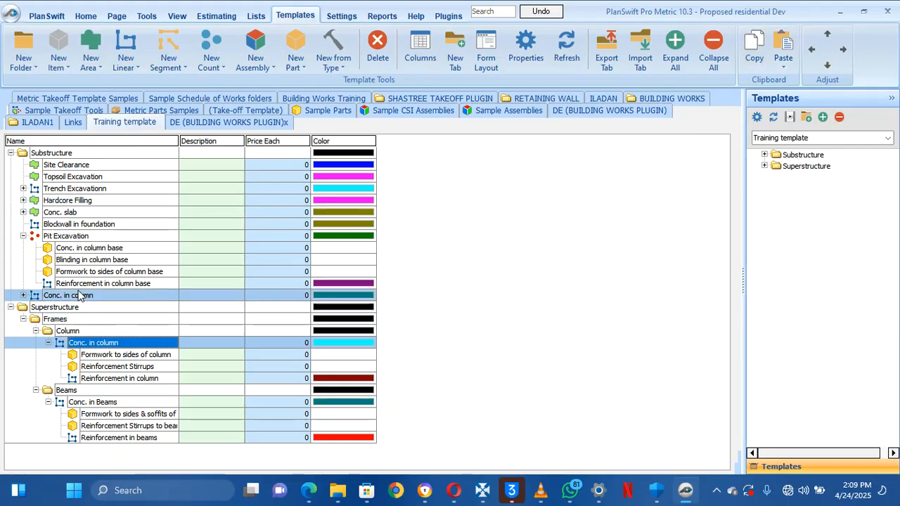
Swap the template Conc. in Beams property names so THICKNESS sits above WIDTH, and save
left_click(85, 406)
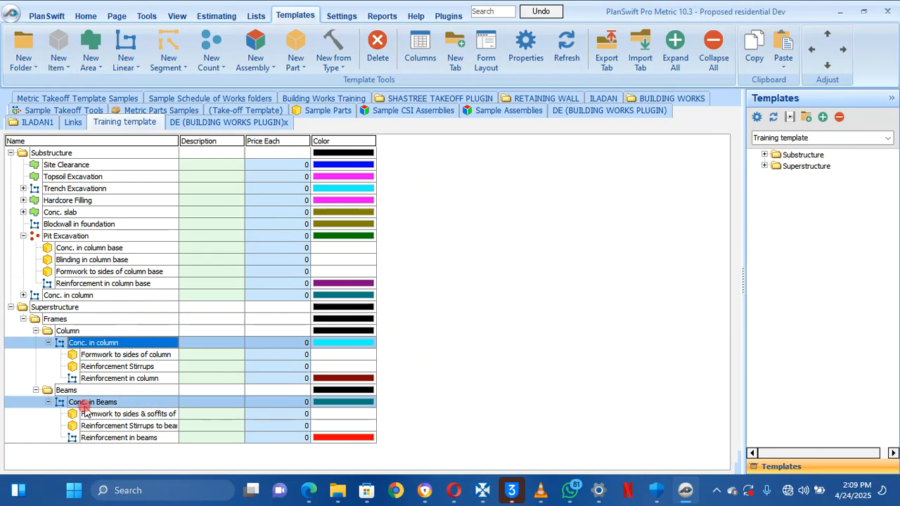
double_click(84, 408)
left_click(343, 291)
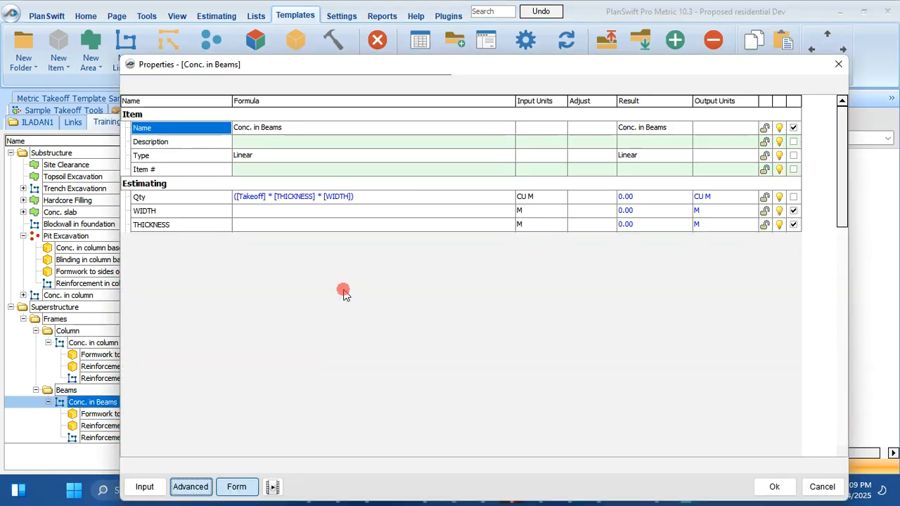
left_click(180, 222)
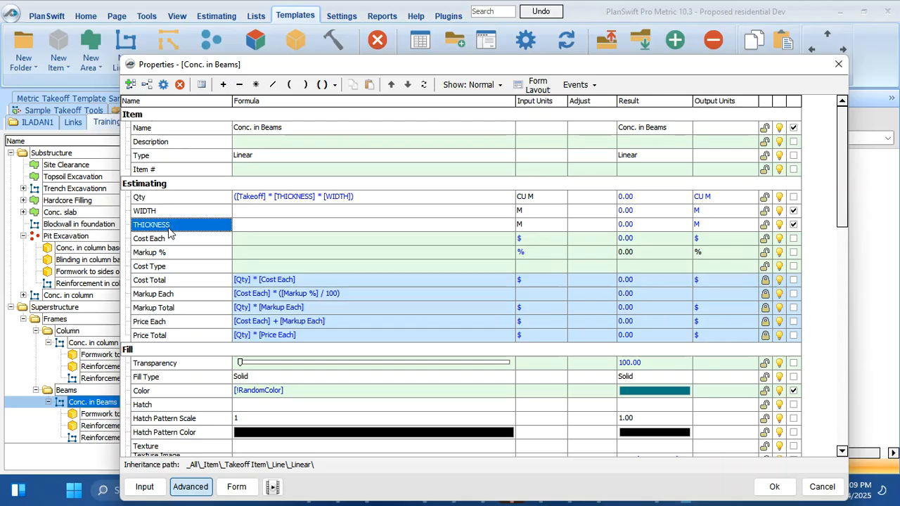
left_click(169, 233)
double_click(169, 233)
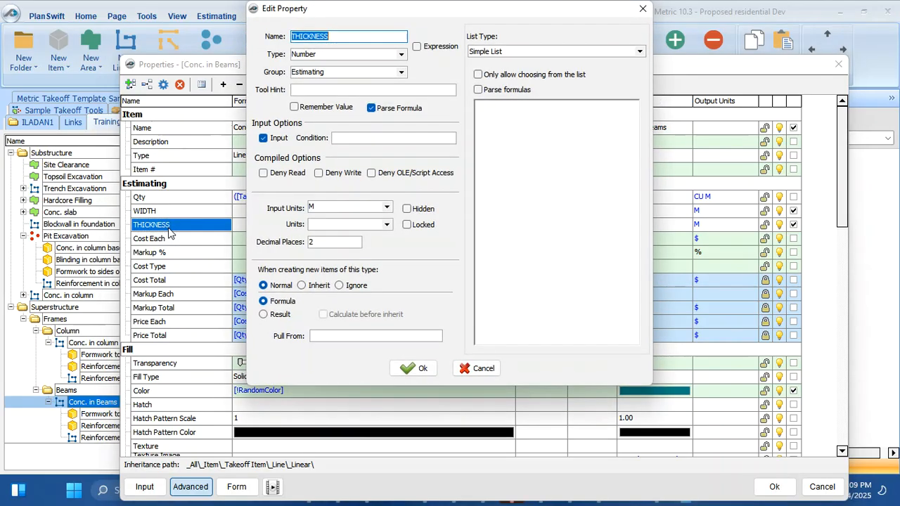
type("WIDTH")
left_click(413, 369)
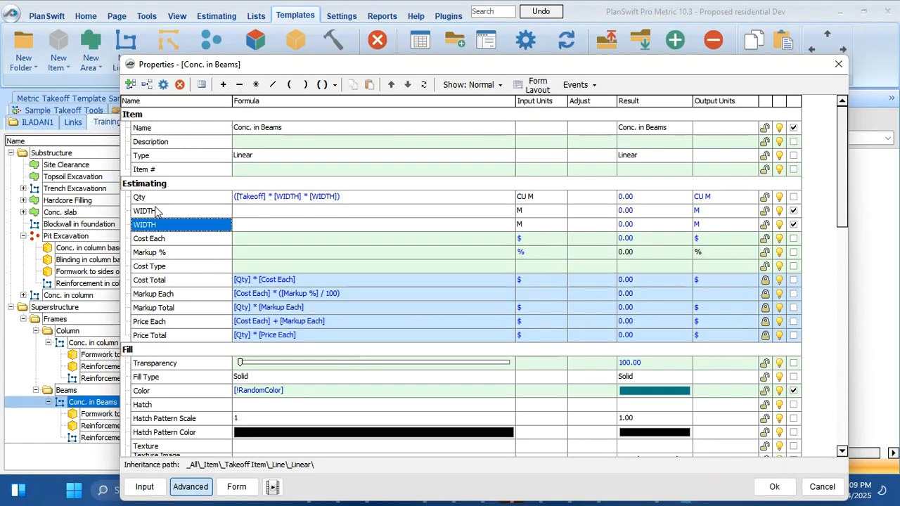
double_click(156, 213)
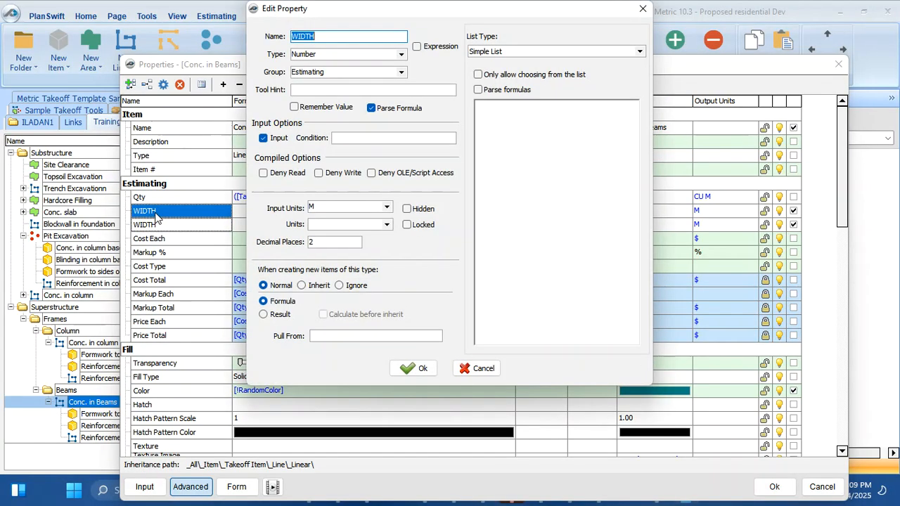
type("THICKNESS")
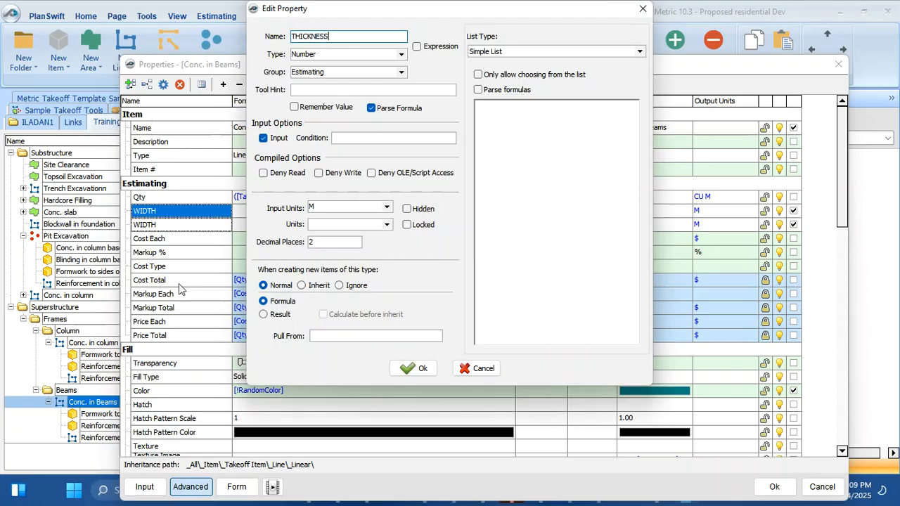
left_click(421, 374)
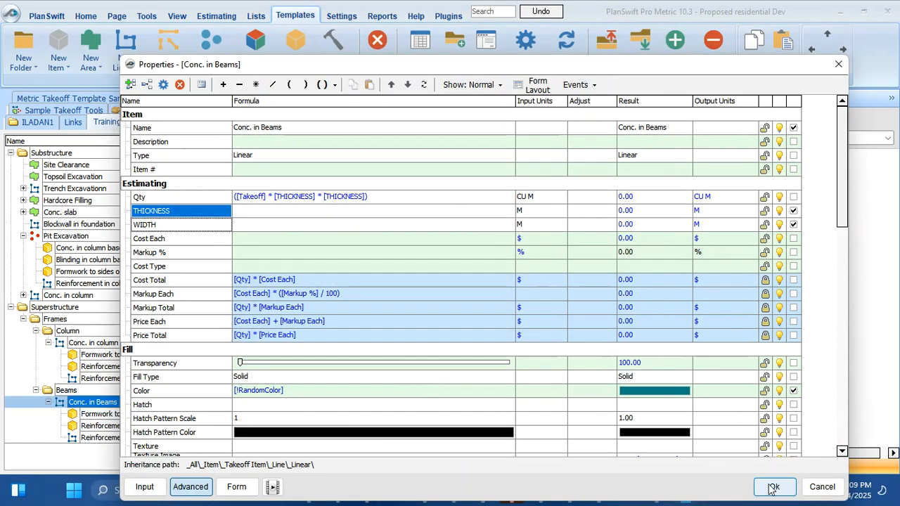
left_click(774, 487)
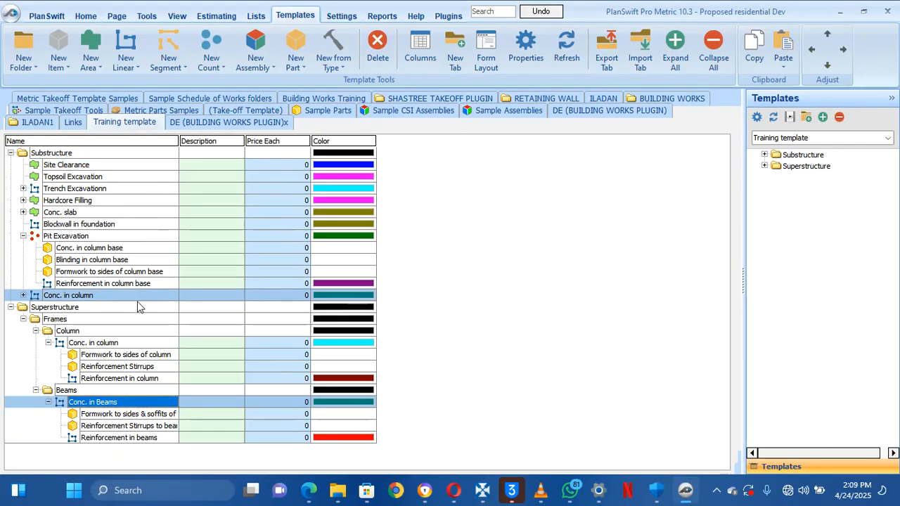
double_click(137, 307)
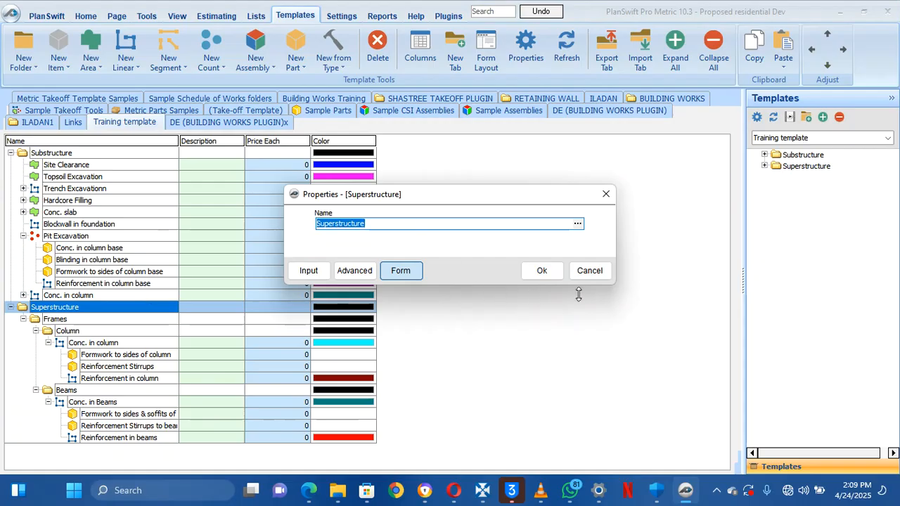
Close the Superstructure properties, then rename Substructure's Conc. in column to 'Conc. in column starter'
left_click(589, 270)
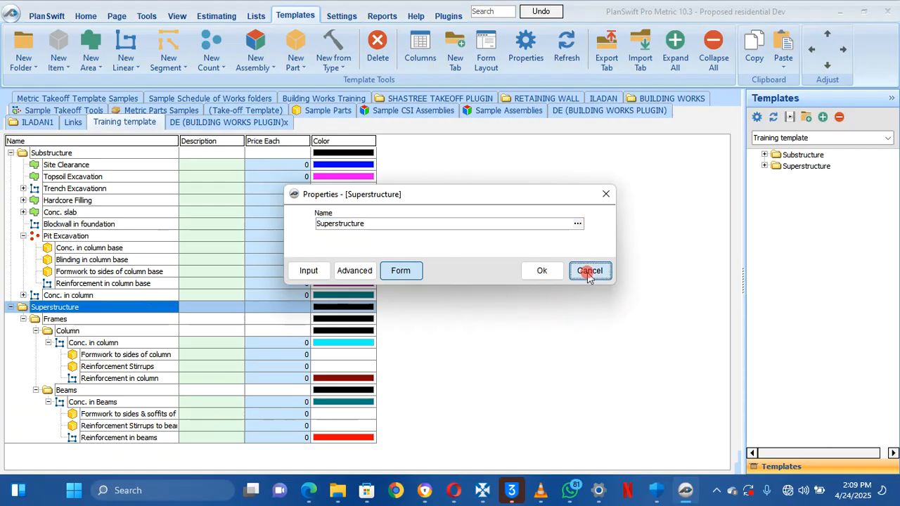
double_click(139, 296)
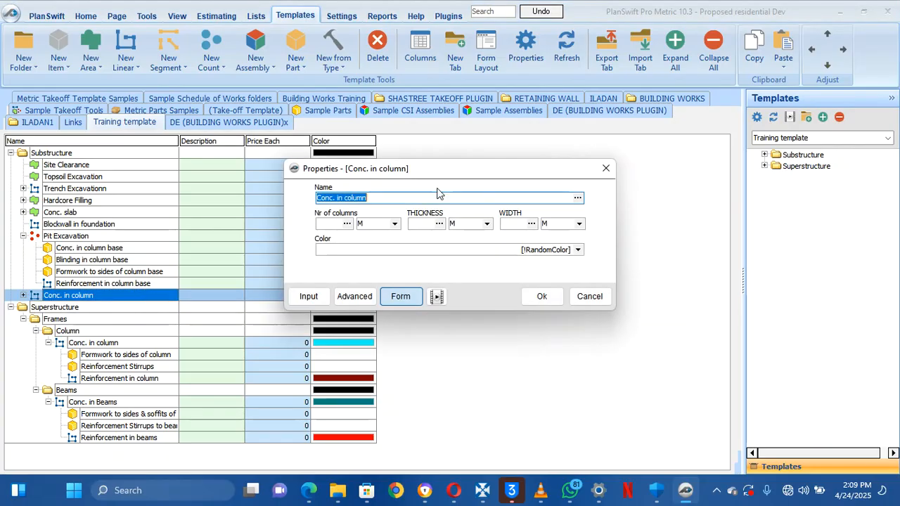
left_click(439, 200)
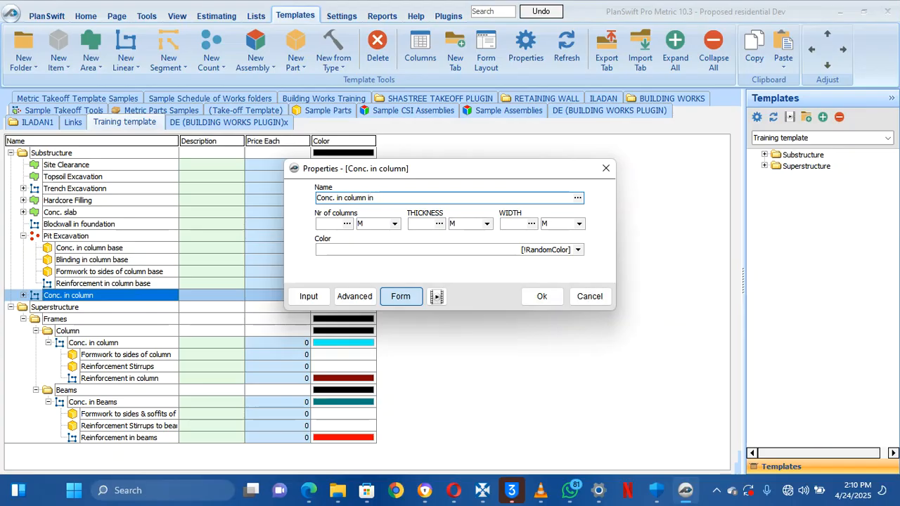
type("starter")
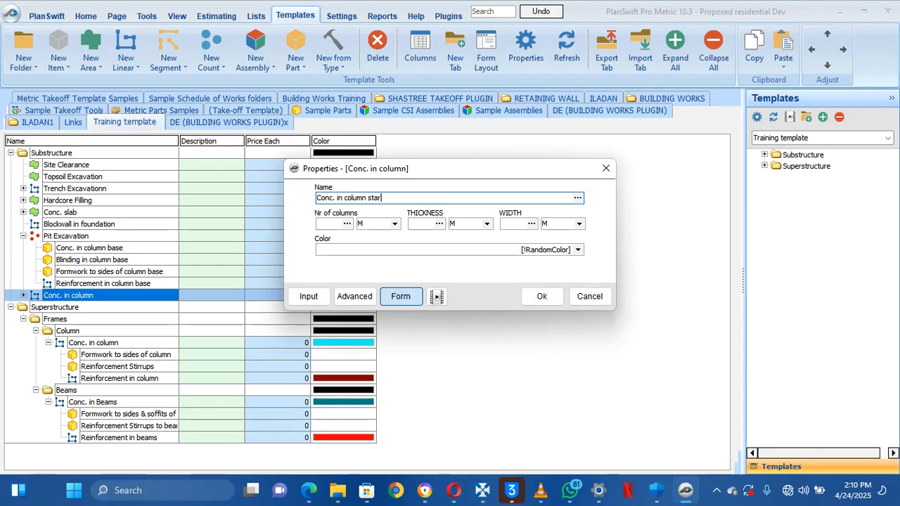
left_click(546, 296)
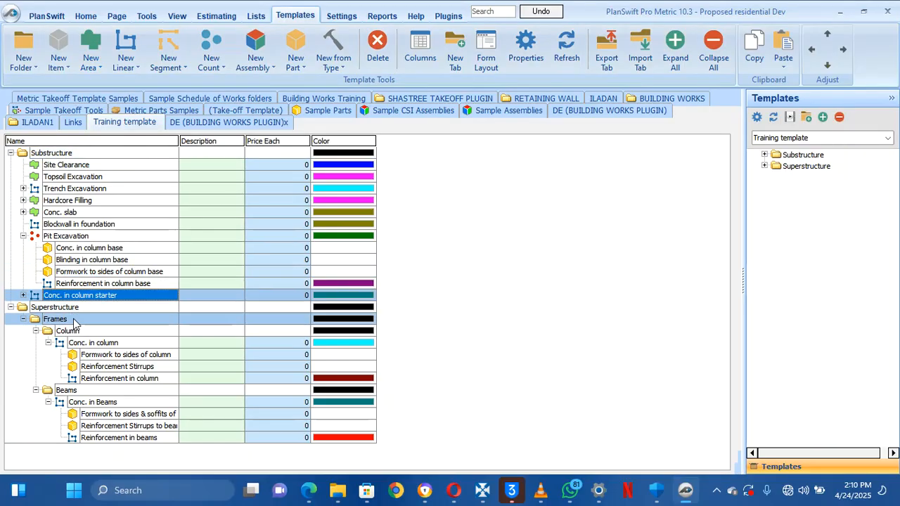
Rename the Beams folder to 'Suspended Beams'
left_click(67, 391)
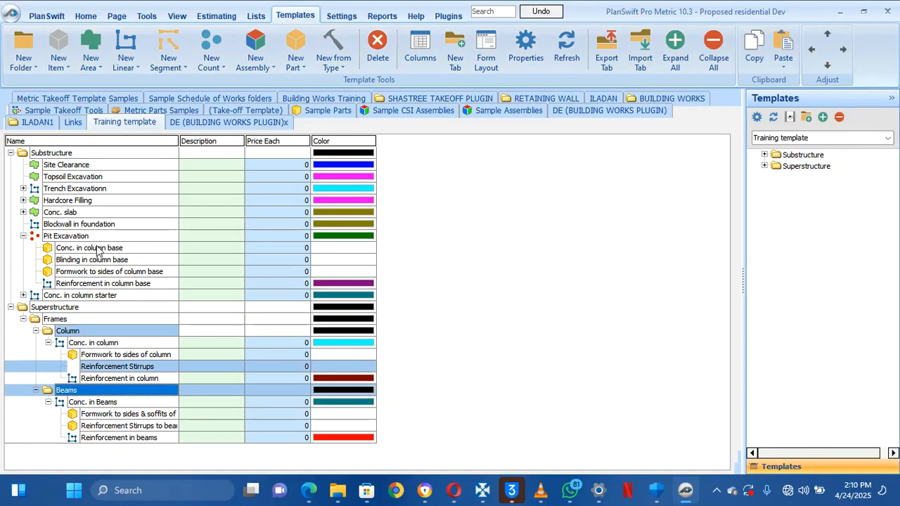
double_click(136, 392)
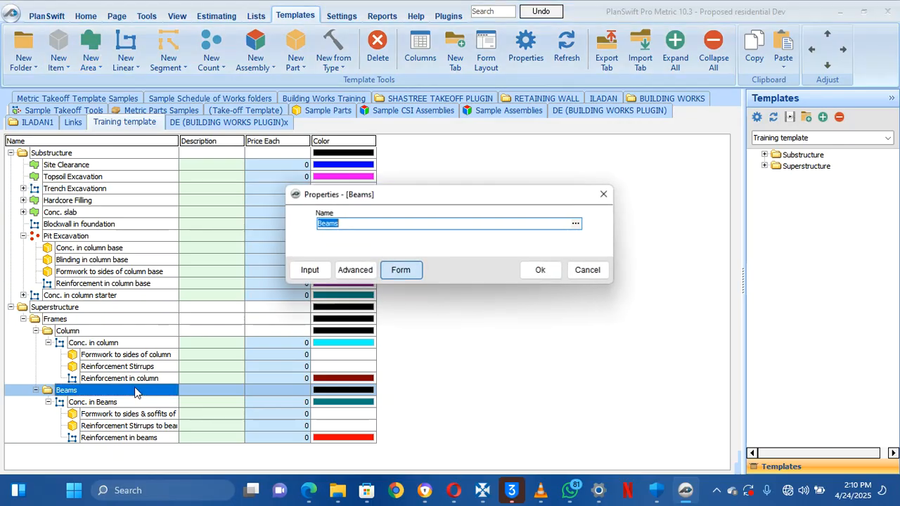
left_click(385, 230)
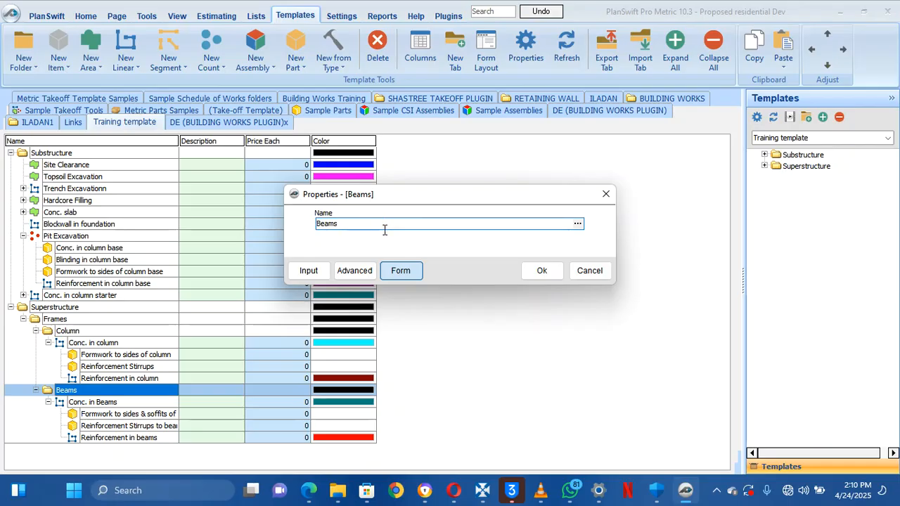
left_click(323, 229)
type("Suspended")
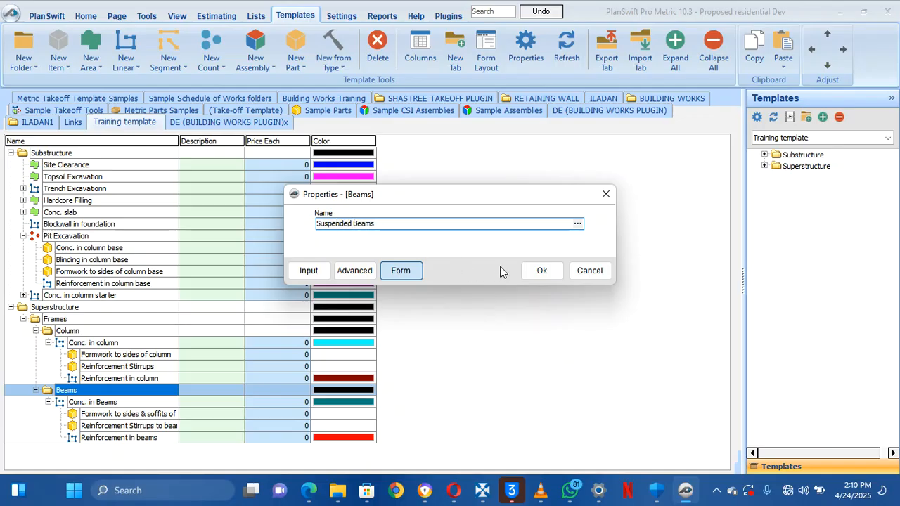
left_click(541, 272)
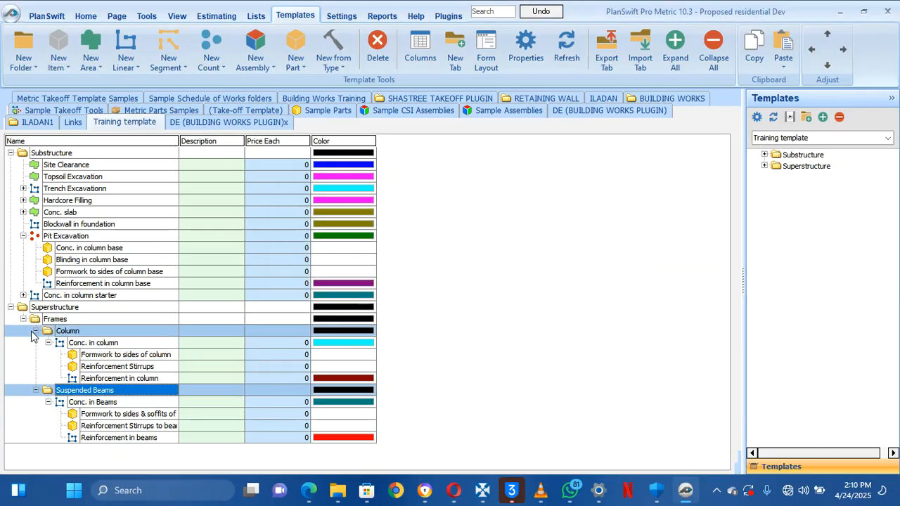
Rename its Conc. in Beams item to 'Conc. in suspended Beams'
double_click(97, 404)
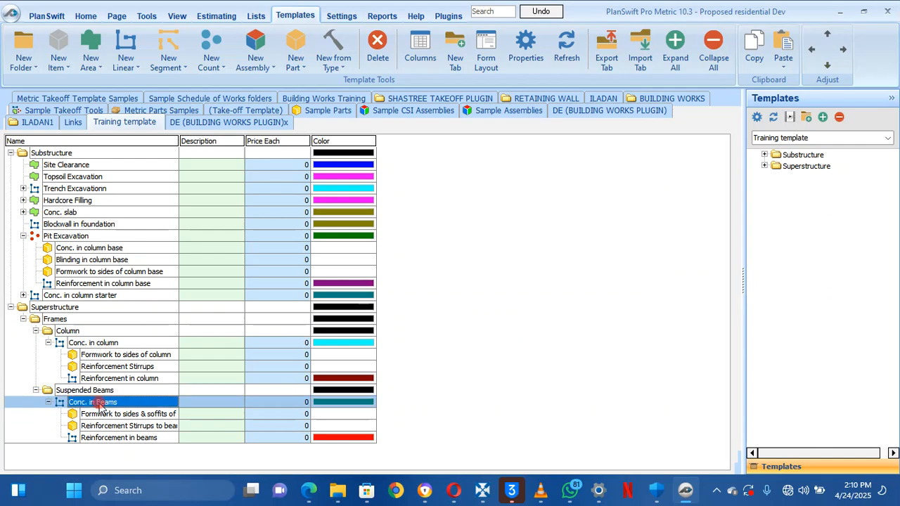
left_click(372, 211)
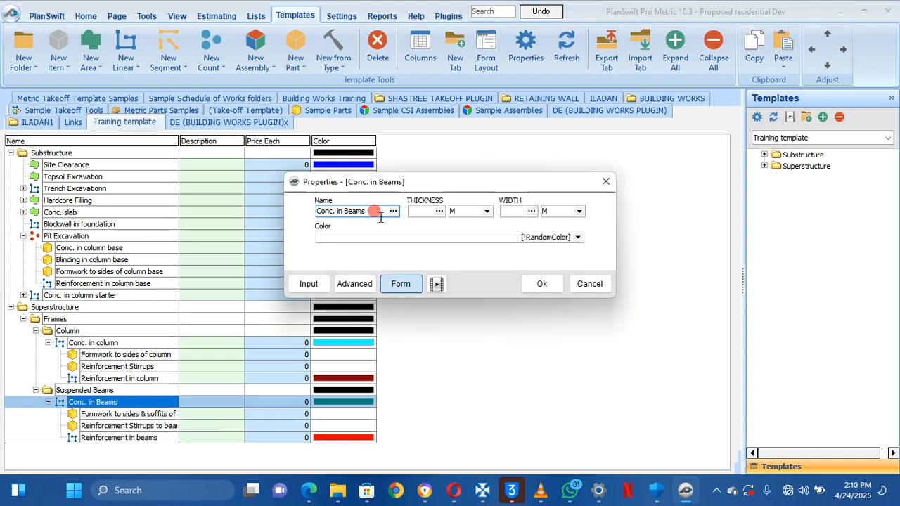
left_click(348, 215)
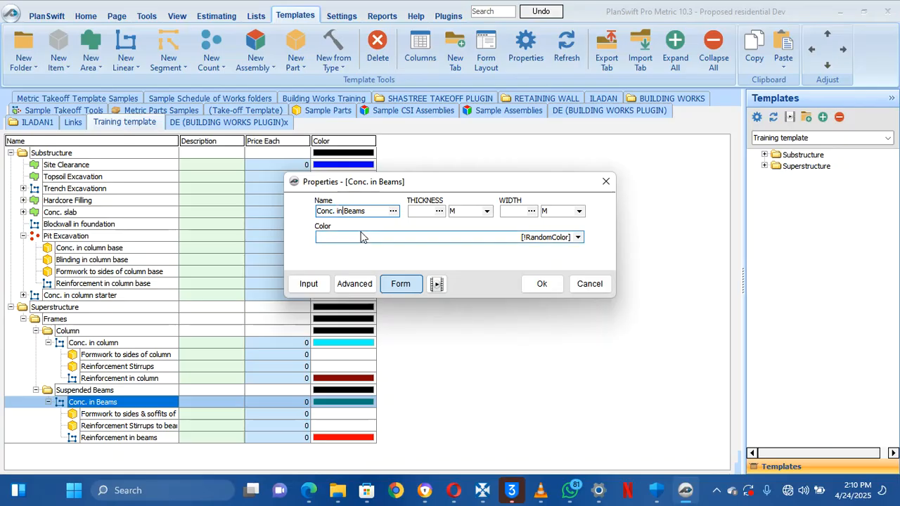
type("suspended")
left_click(540, 285)
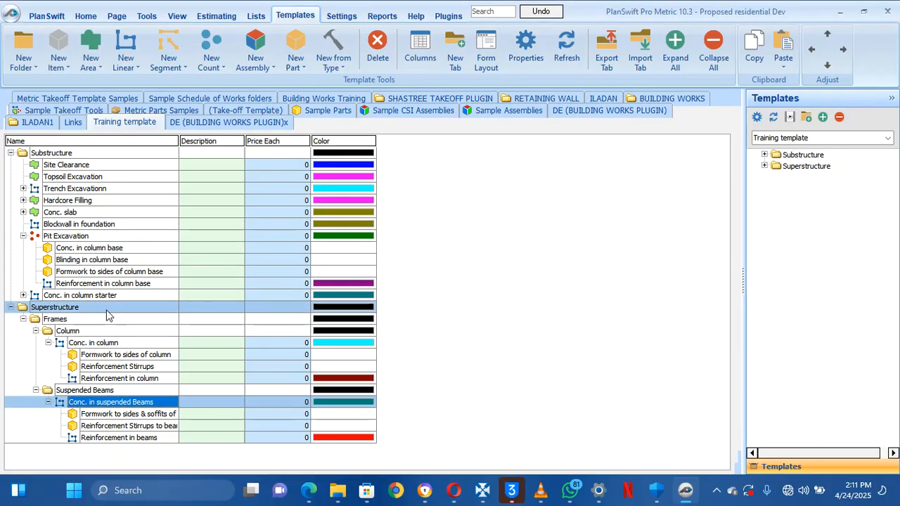
left_click(107, 309)
left_click(84, 323)
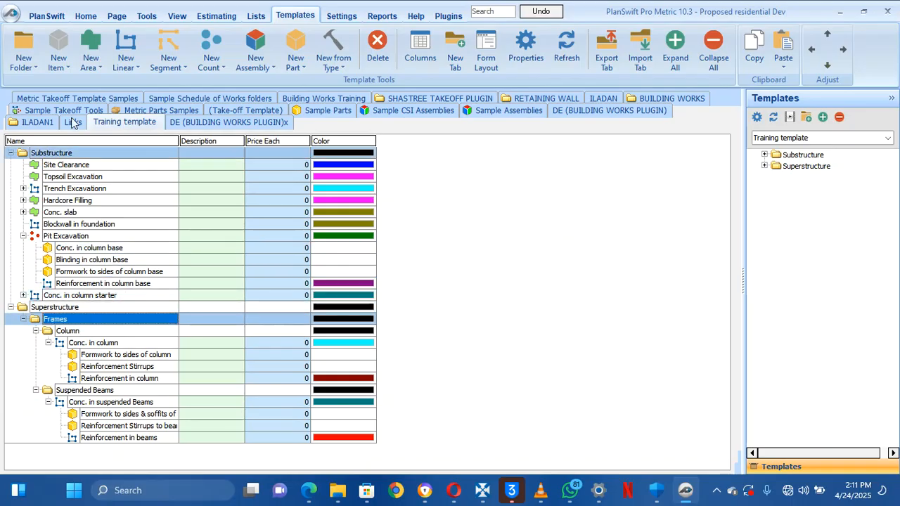
Discard a stray new area item and create a 'Suspended Slab' folder inside Frames
left_click(92, 44)
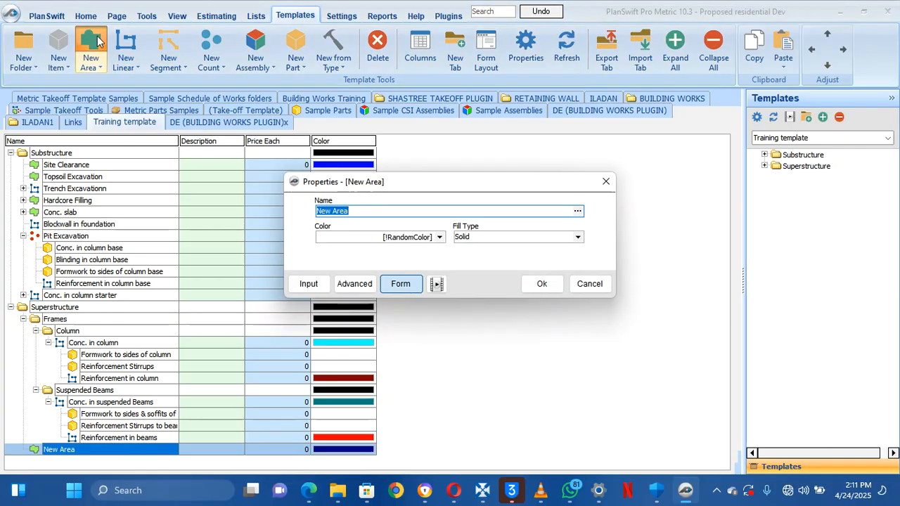
left_click_drag(618, 185, 610, 183)
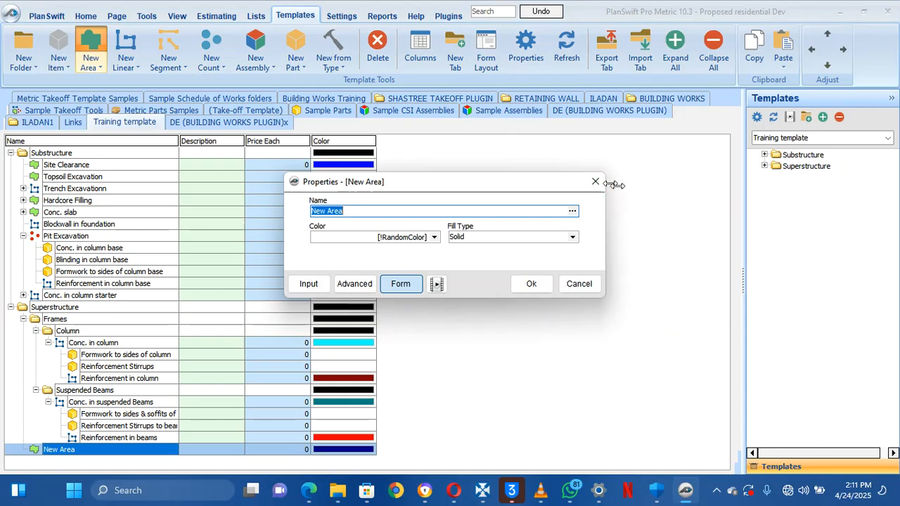
left_click(596, 182)
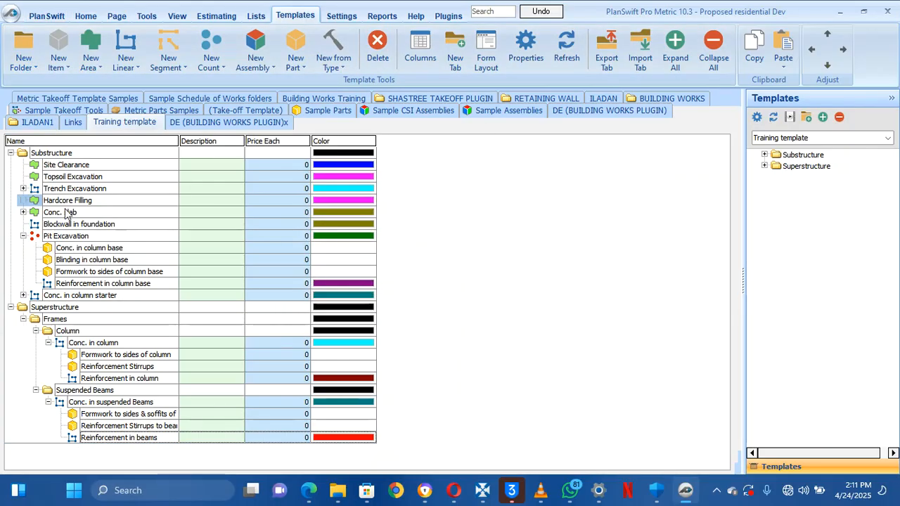
left_click(68, 321)
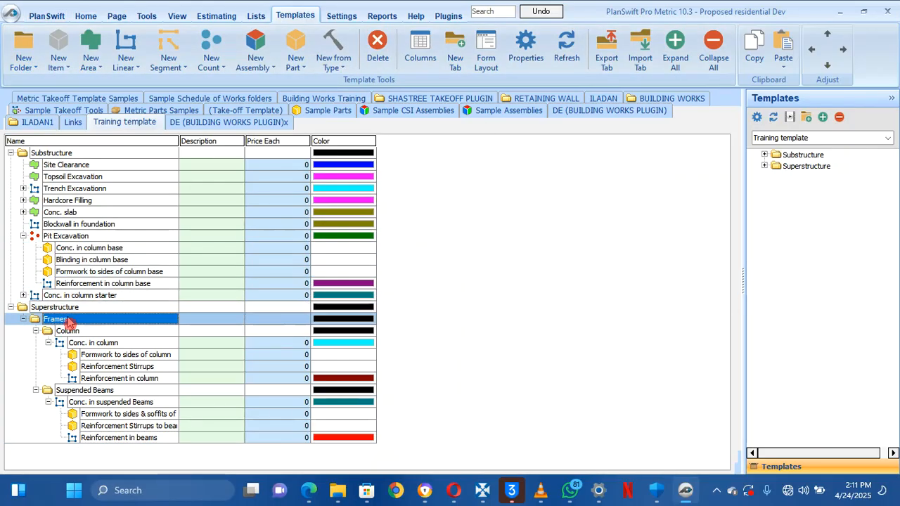
left_click(24, 66)
left_click(51, 89)
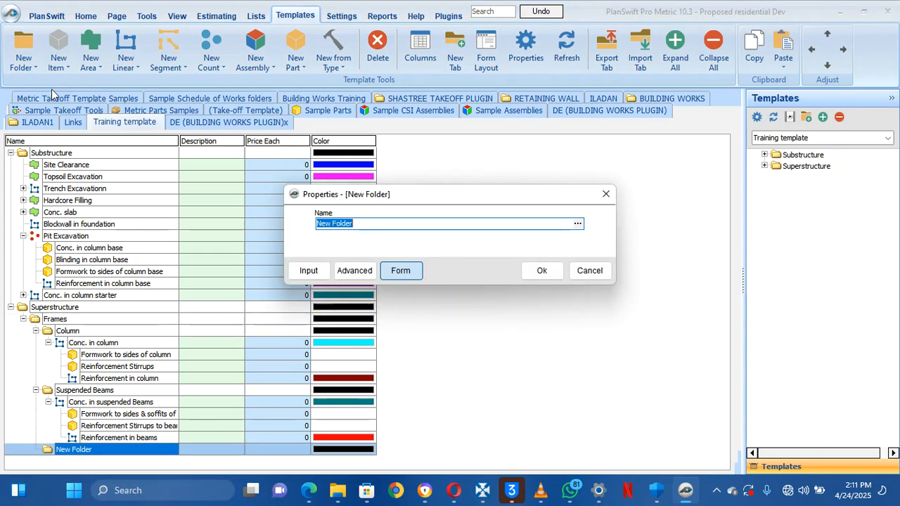
type("S")
type("uspended Slab")
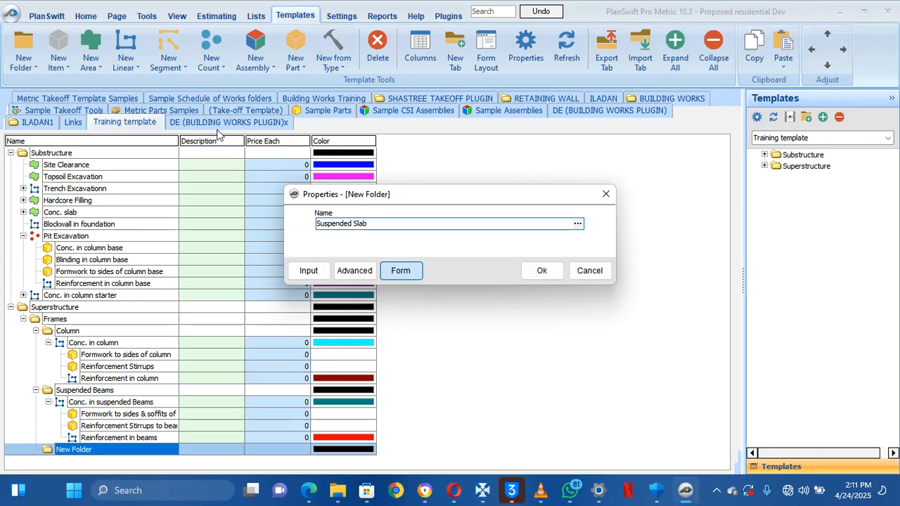
left_click(543, 269)
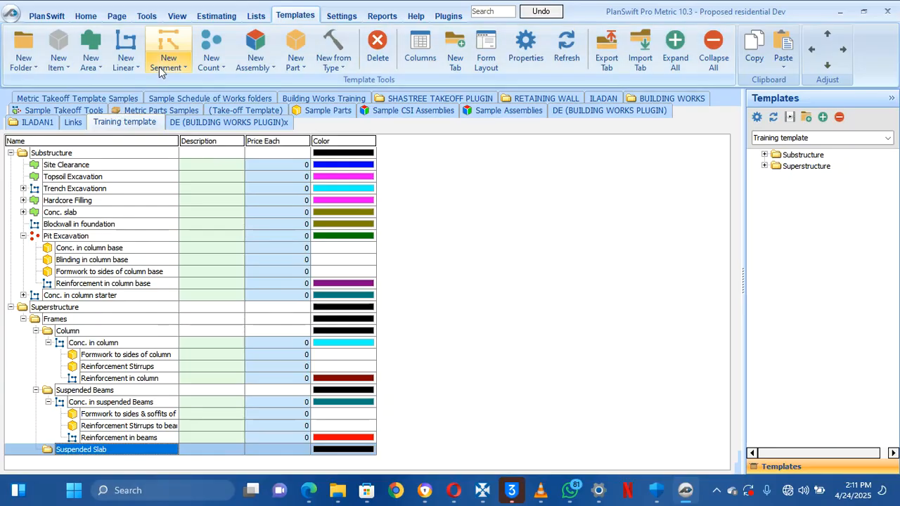
Add a new area item inside Suspended Slab and start naming it Conc. in suspended Slab
left_click(85, 63)
left_click(133, 75)
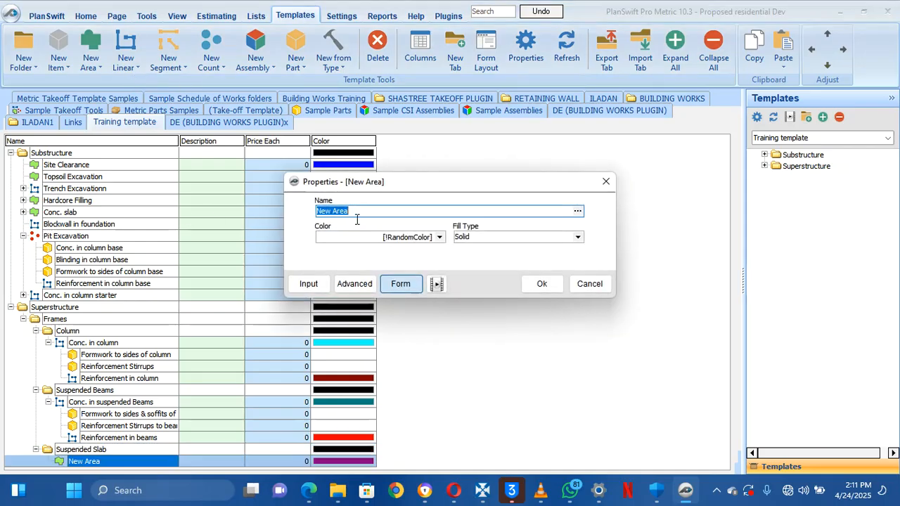
type("Conc. in suspended Slab")
Hide Fill Type, Hatch, Hatch Pattern Scale/Color, Texture, Texture Image and Colorize Texture from the form
left_click(355, 284)
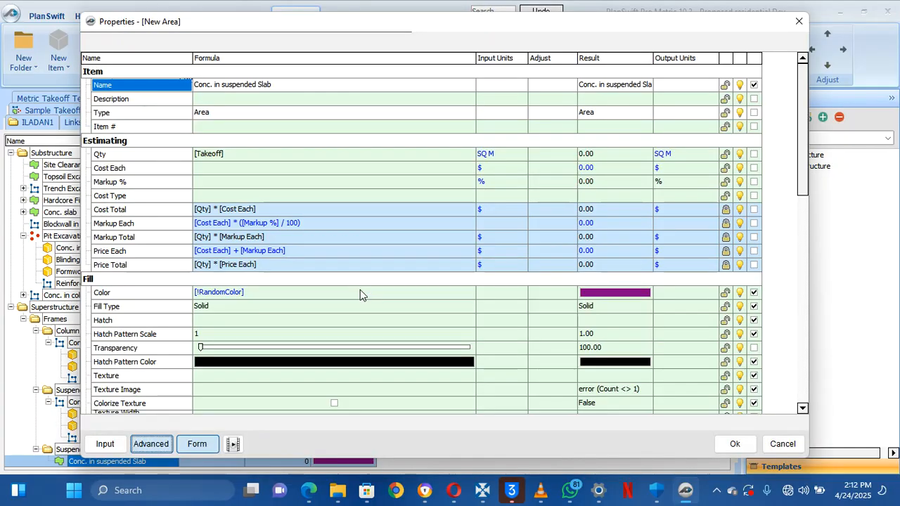
left_click(272, 159)
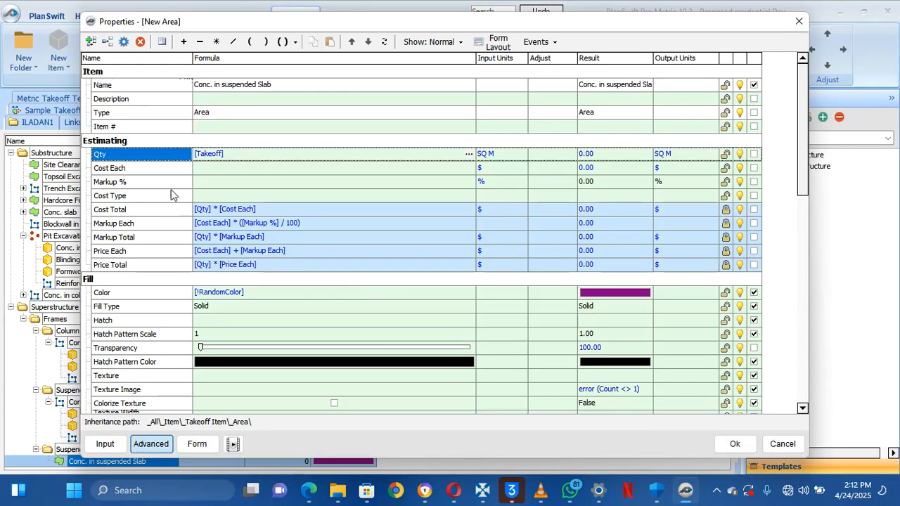
left_click(149, 251)
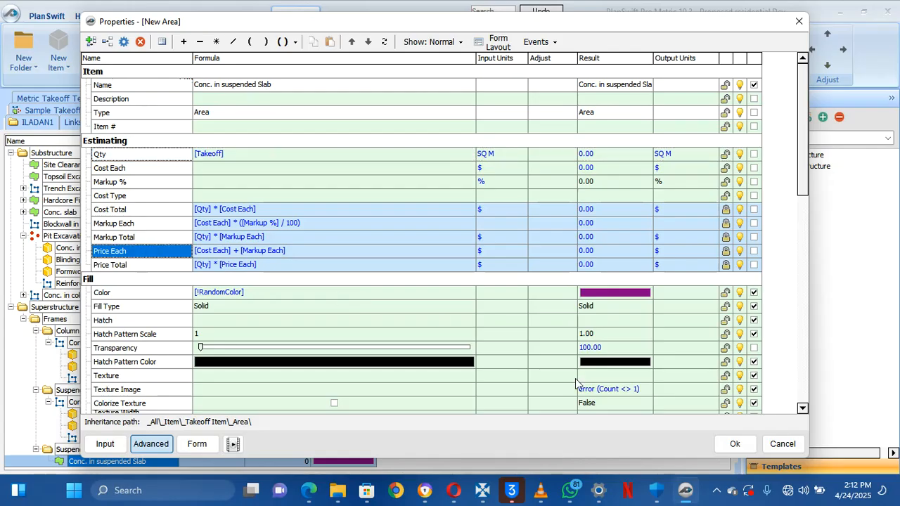
left_click(754, 404)
left_click(754, 391)
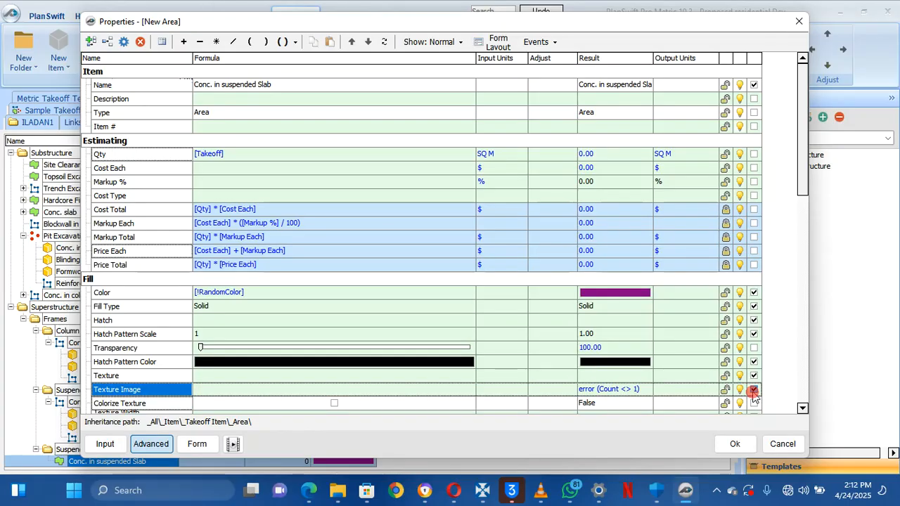
left_click(753, 377)
left_click(753, 362)
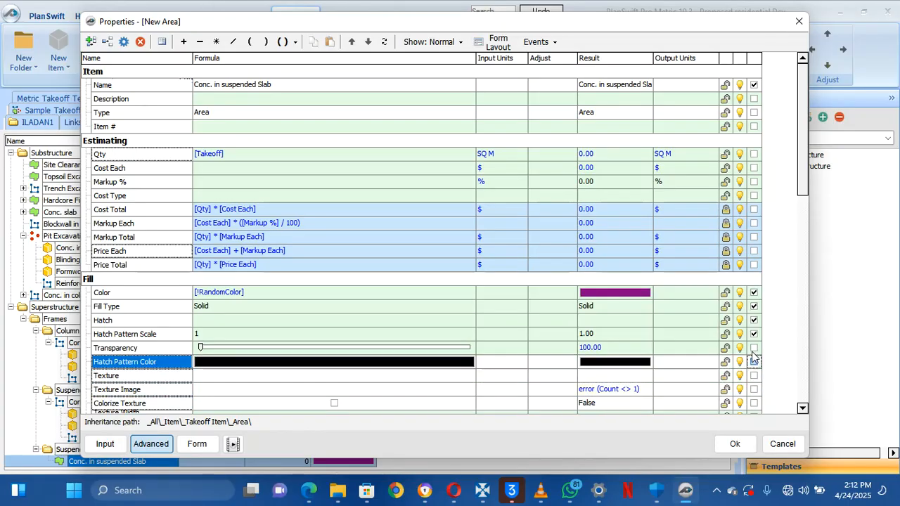
left_click(754, 334)
left_click(753, 320)
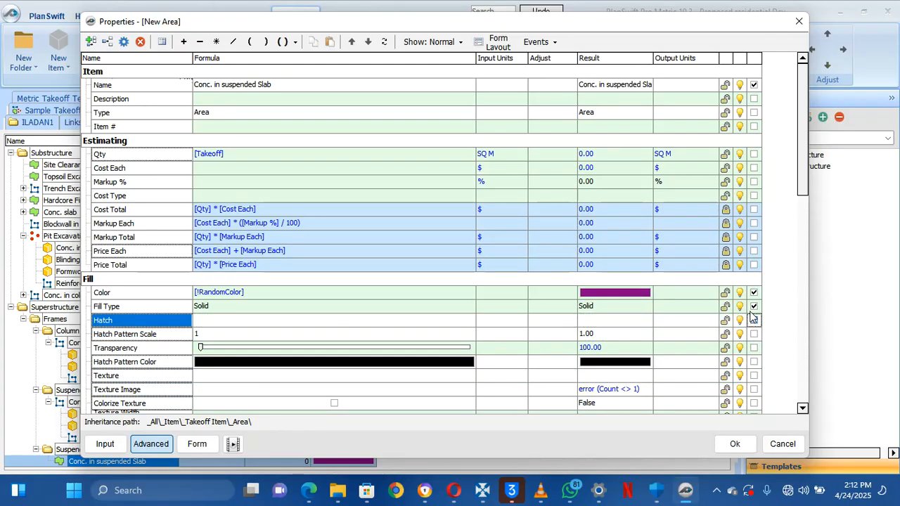
left_click(753, 305)
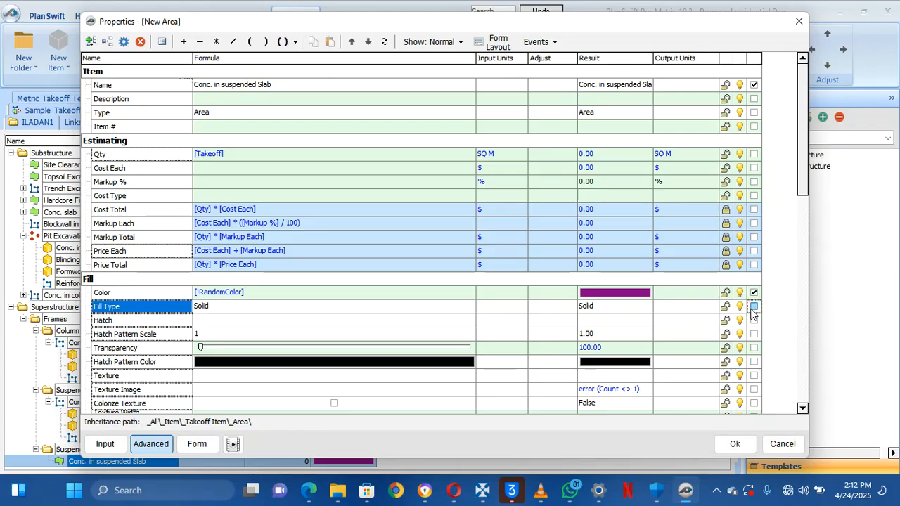
left_click(138, 280)
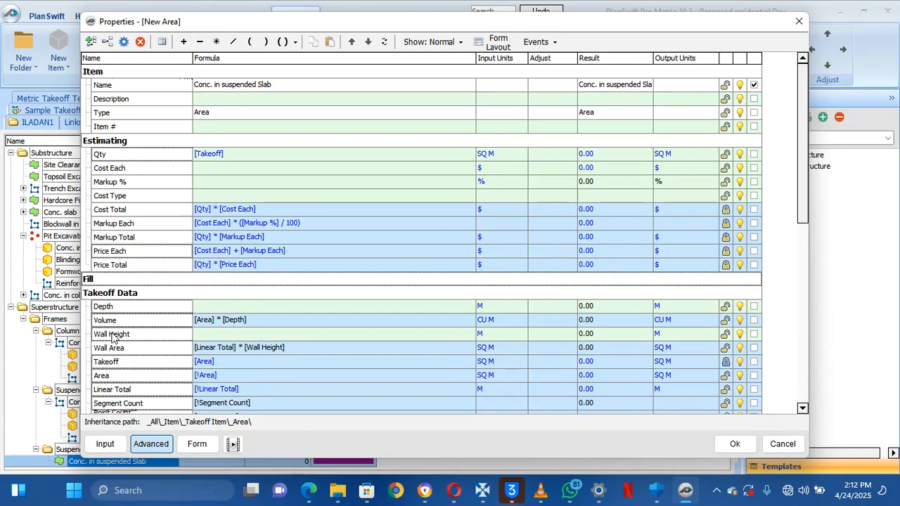
Set the Qty formula to [Takeoff] * [Depth] and show Depth on the form
left_click(201, 311)
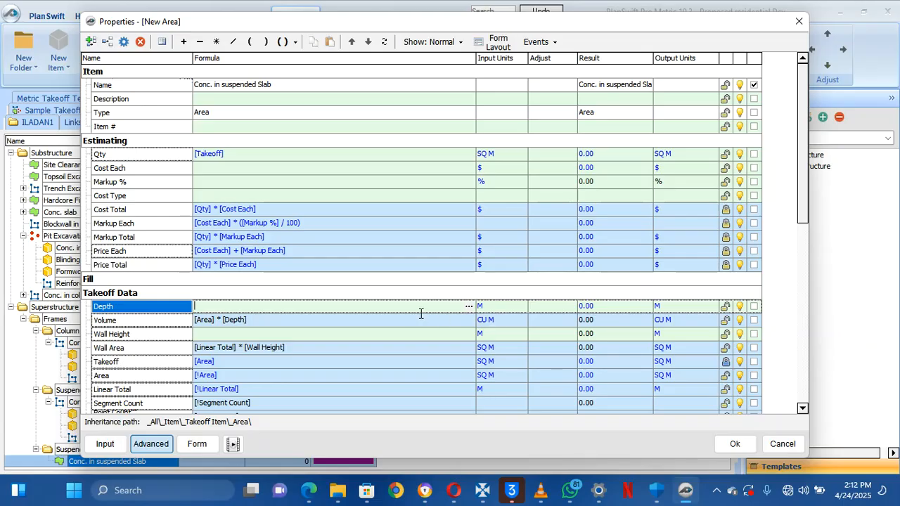
scroll(517, 299, "down", 5)
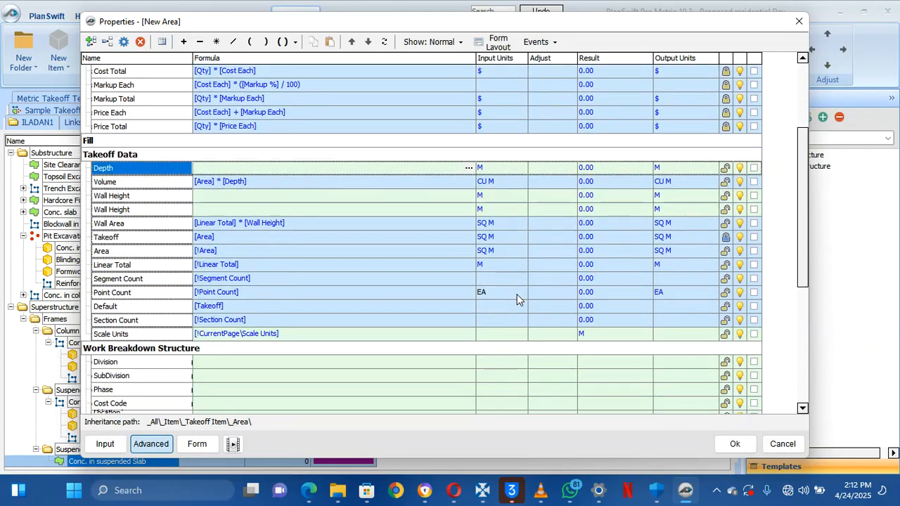
scroll(517, 299, "up", 3)
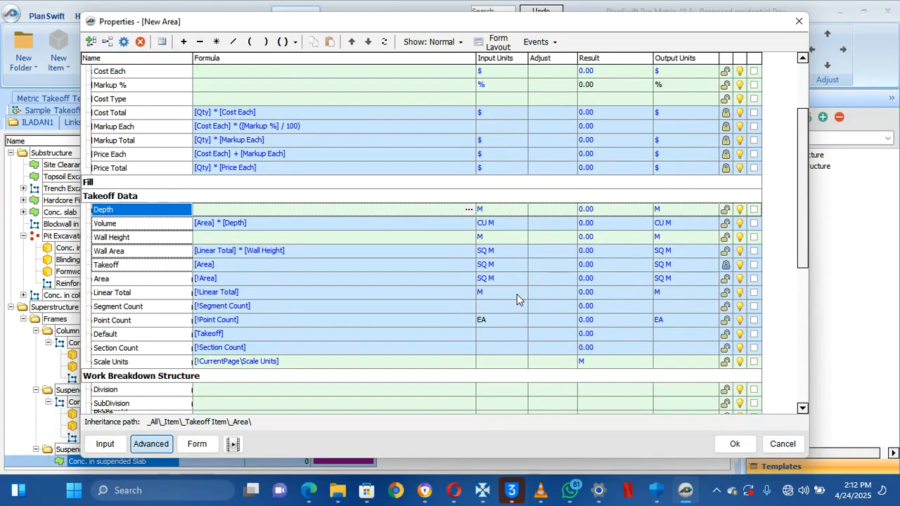
scroll(516, 294, "up", 3)
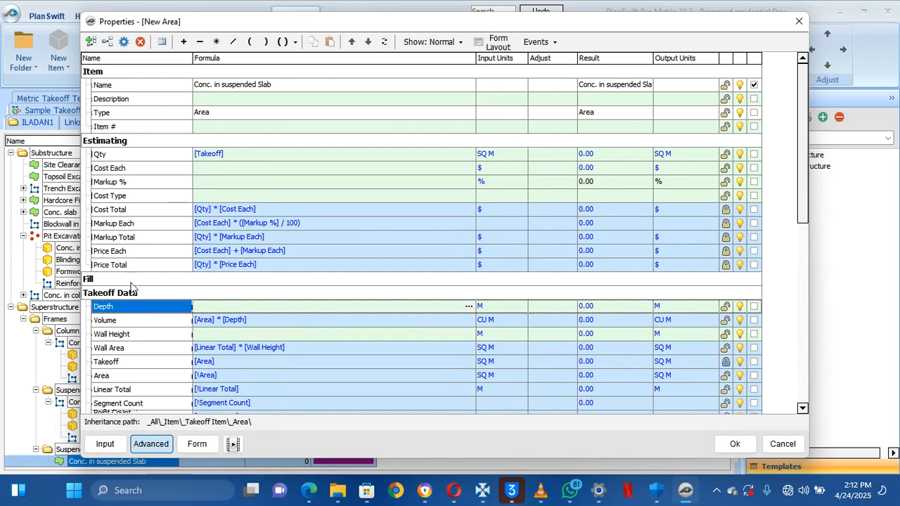
left_click(234, 156)
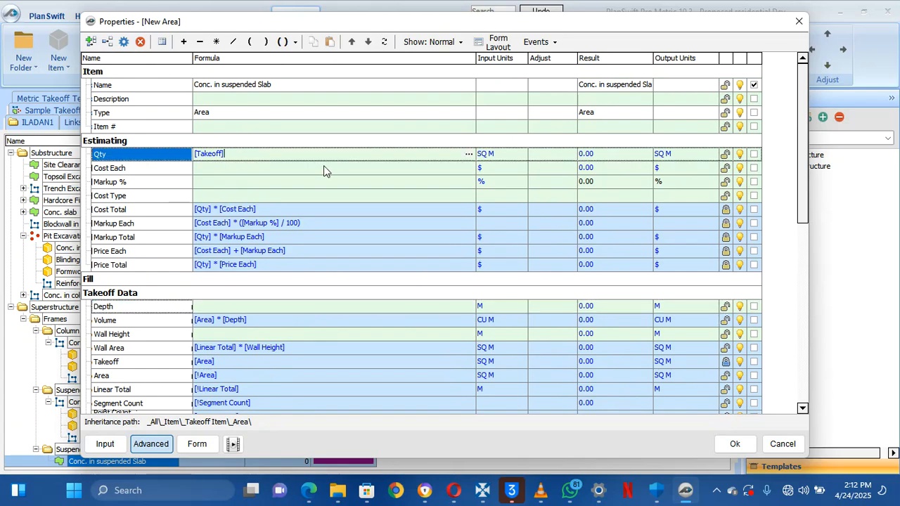
left_click(216, 41)
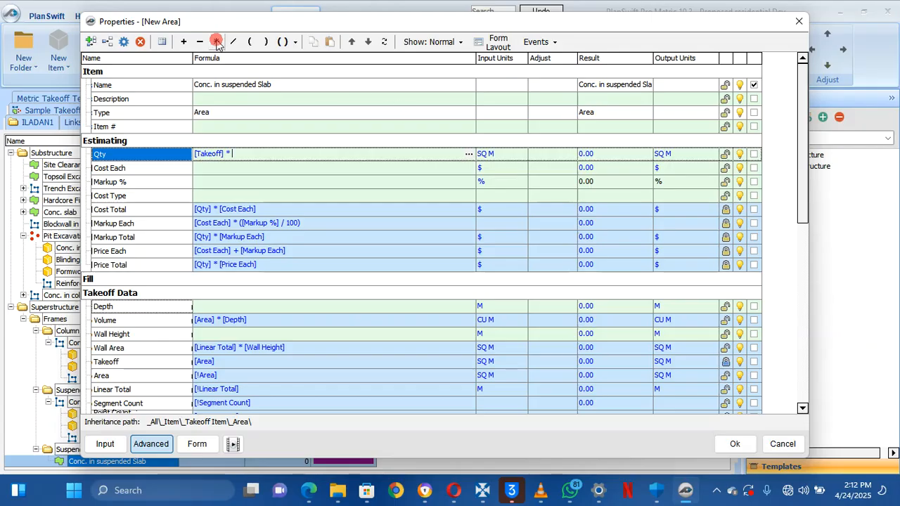
left_click(168, 305)
left_click(281, 172)
left_click(292, 159)
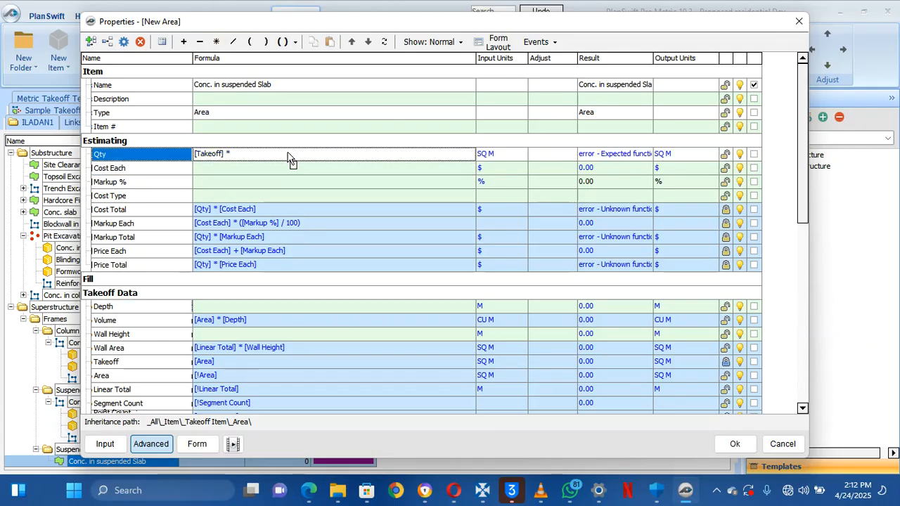
left_click(753, 306)
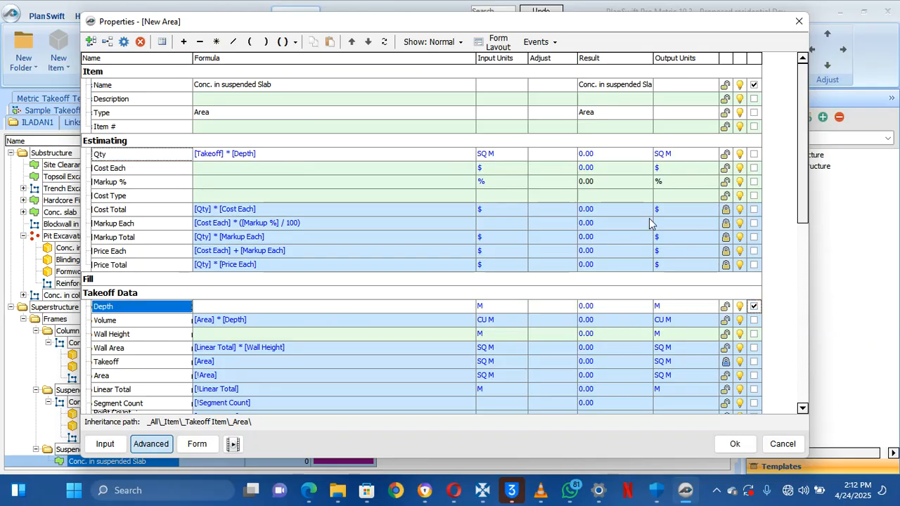
Set Qty's input units to CU M and preview the item's compact form
left_click(524, 169)
left_click(519, 154)
left_click(522, 153)
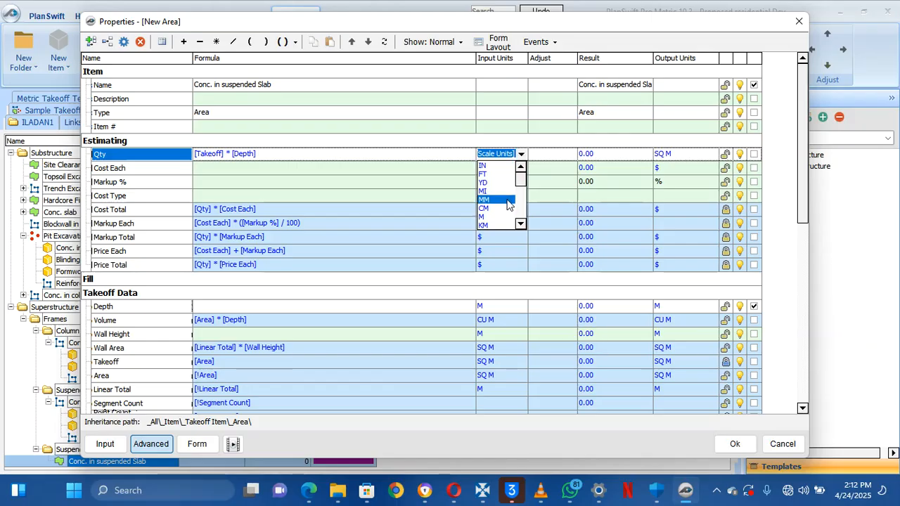
scroll(518, 186, "down", 3)
scroll(523, 182, "up", 3)
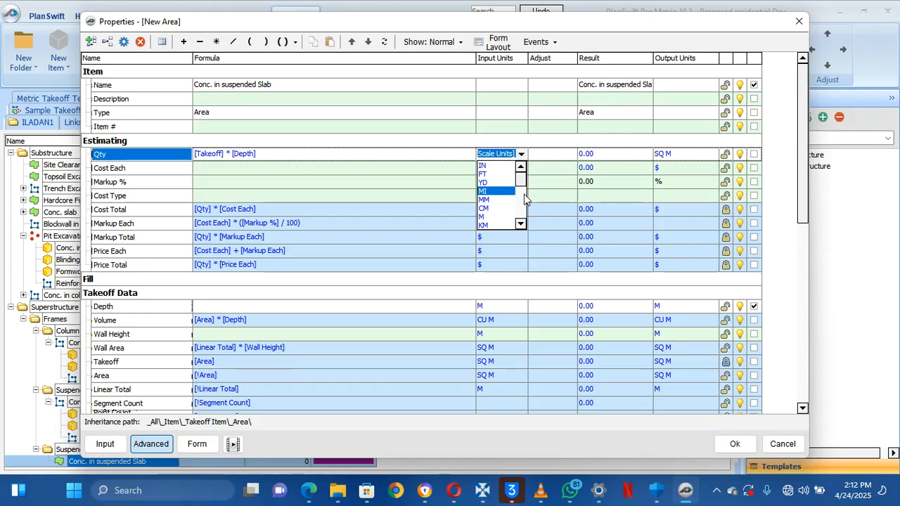
left_click_drag(521, 183, 521, 213)
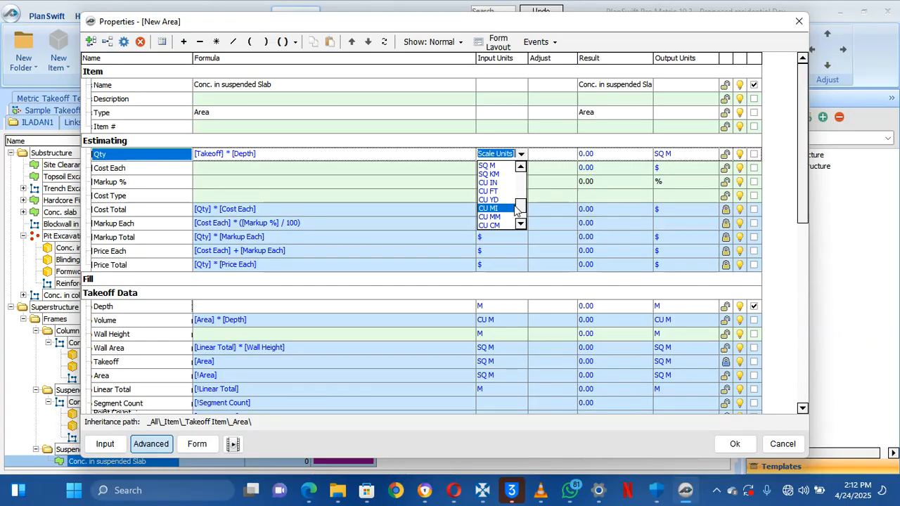
mouse_move(523, 211)
left_mouse_down()
mouse_move(519, 201)
mouse_move(521, 220)
left_mouse_up()
left_click(508, 217)
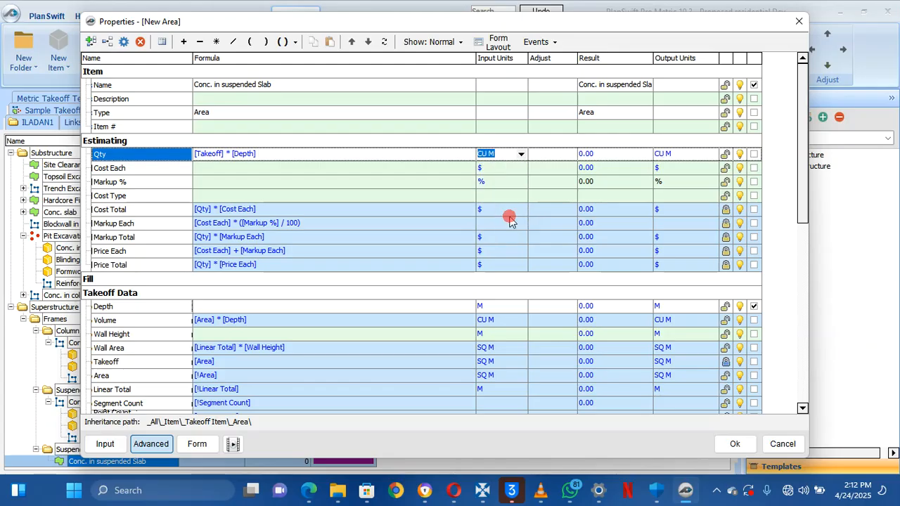
left_click(406, 209)
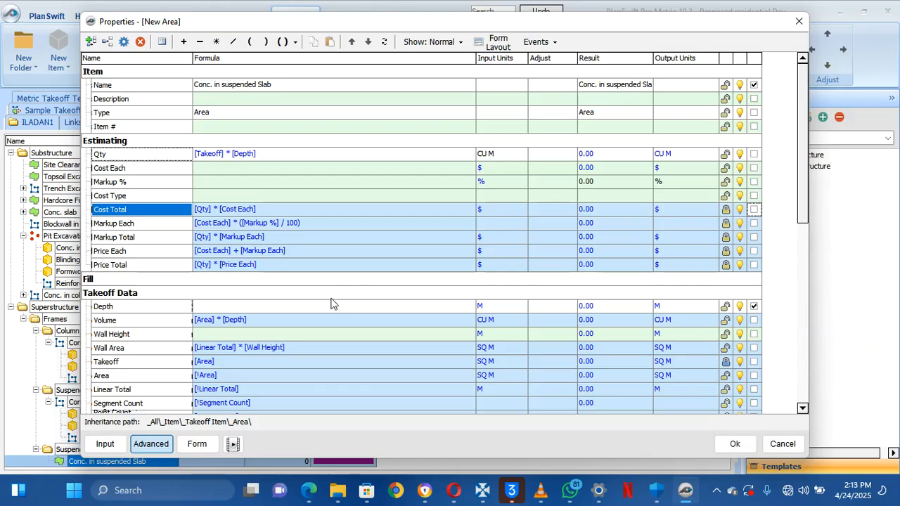
left_click(199, 443)
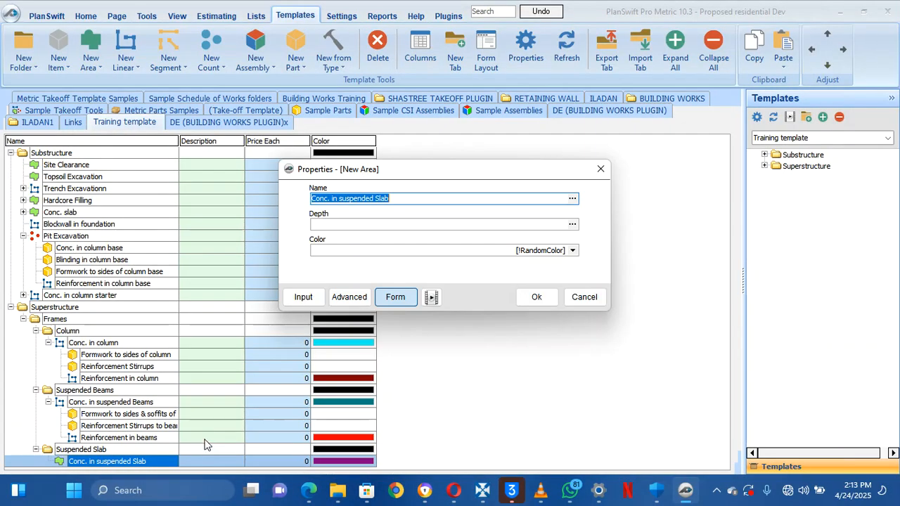
Show M units beside Depth, move Color below Depth on the form, and save the item
left_click(349, 297)
left_click(497, 43)
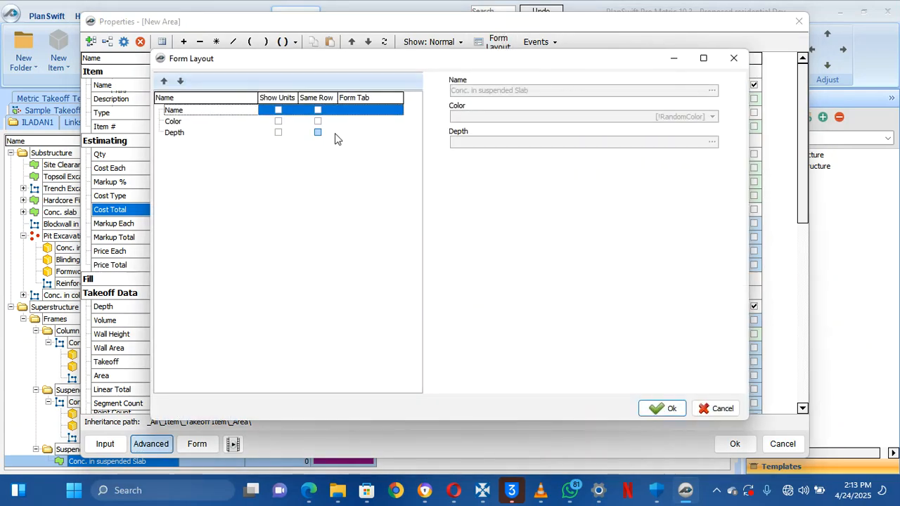
left_click(277, 121)
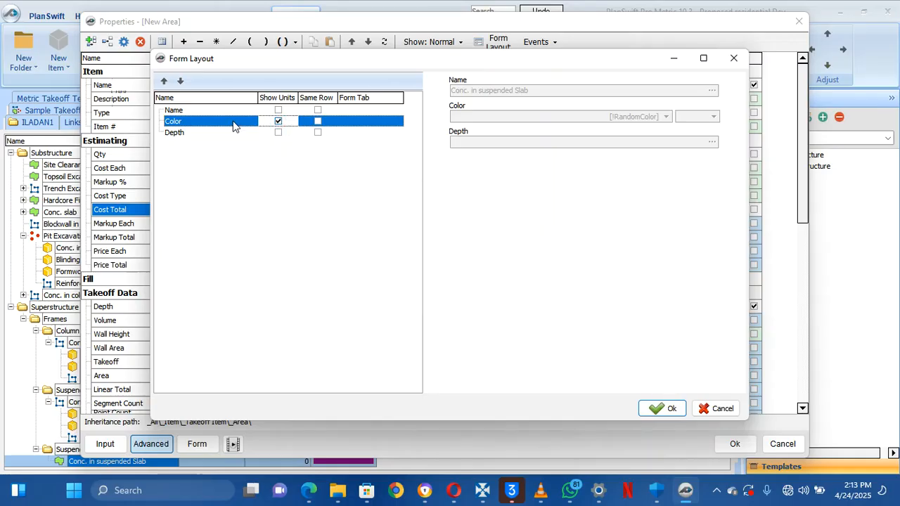
left_click(277, 121)
left_click(278, 131)
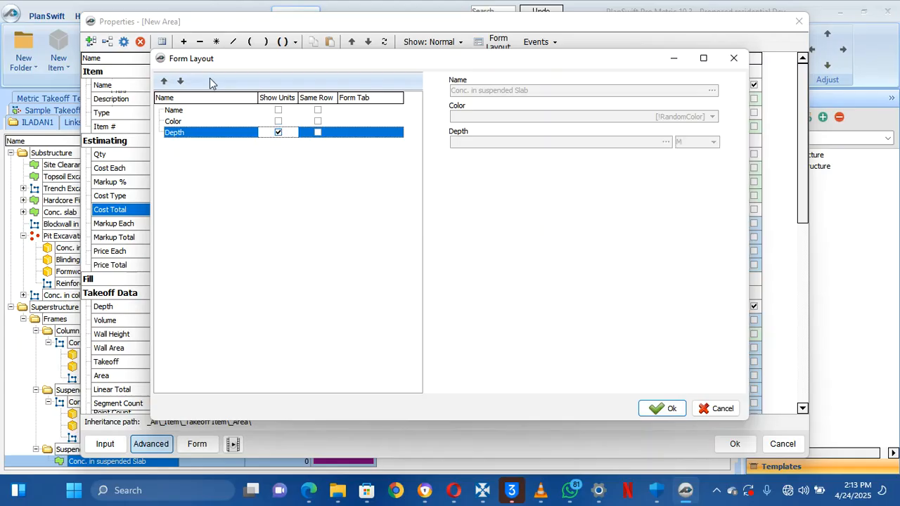
left_click(211, 121)
left_click(180, 80)
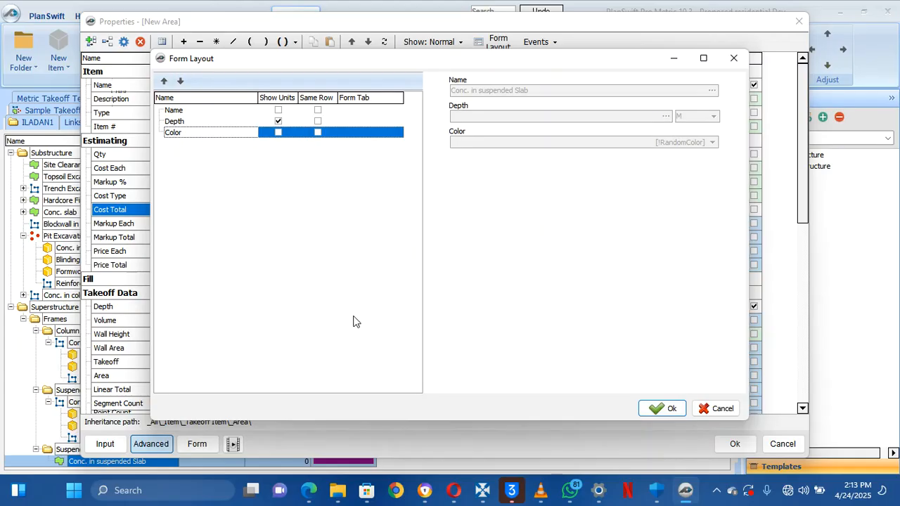
left_click(661, 409)
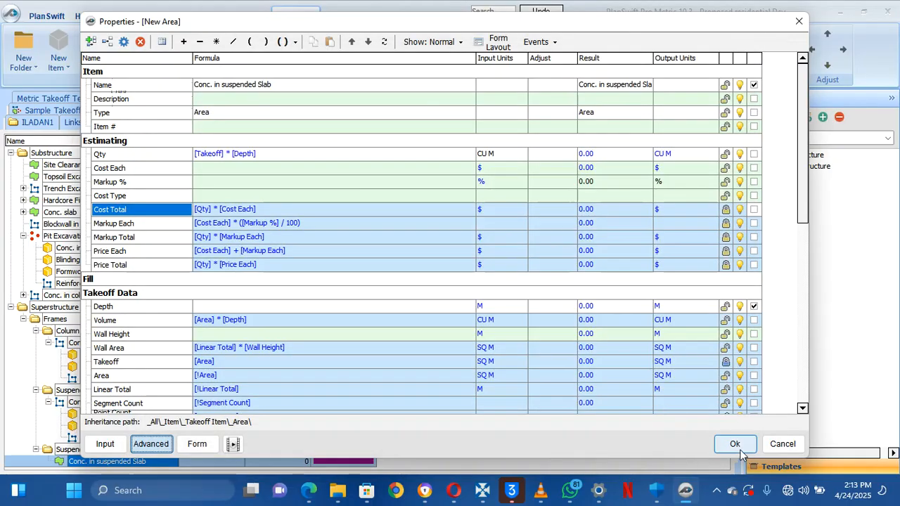
left_click(734, 446)
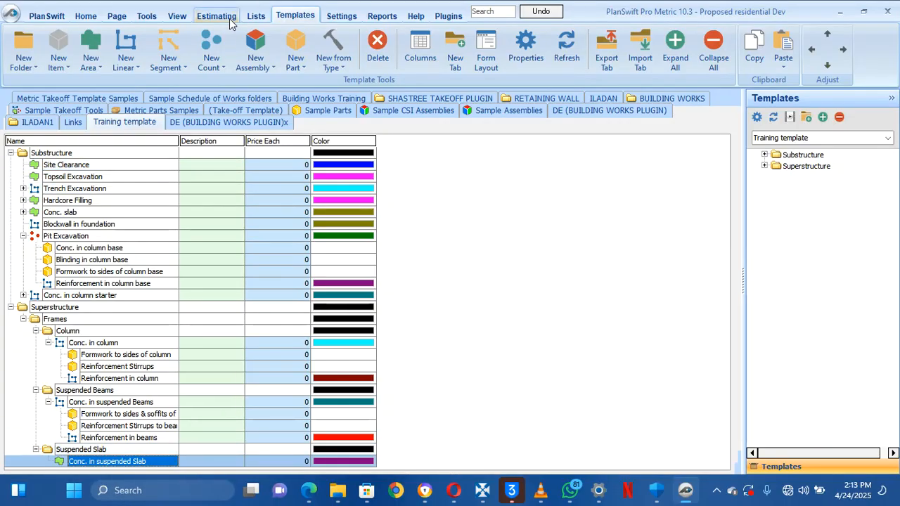
Add a new part under Conc. in suspended Slab and name it 'Formwork to sides and soffit of slab'
left_click(297, 65)
left_click(308, 97)
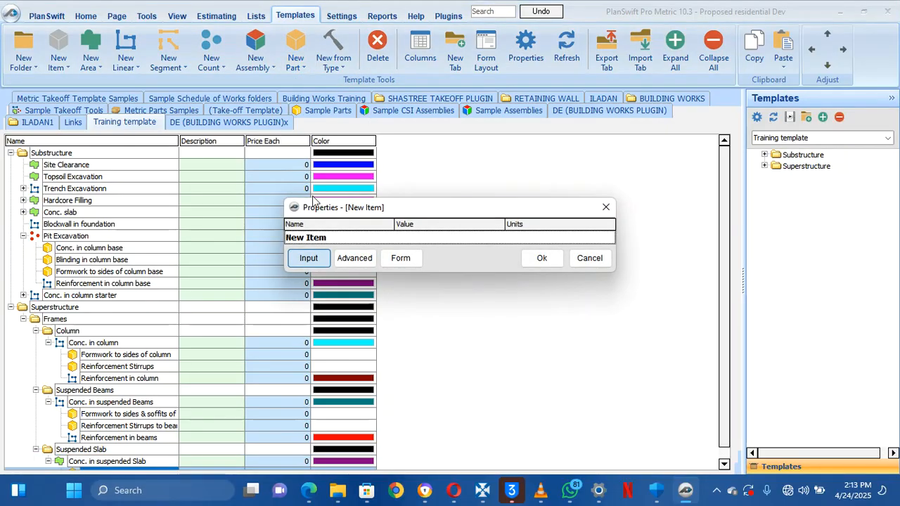
left_click(336, 240)
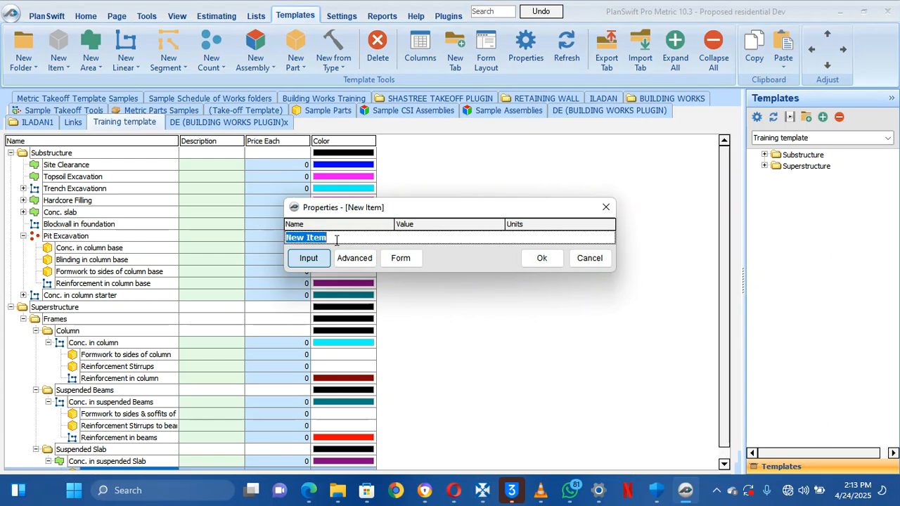
type("Fo")
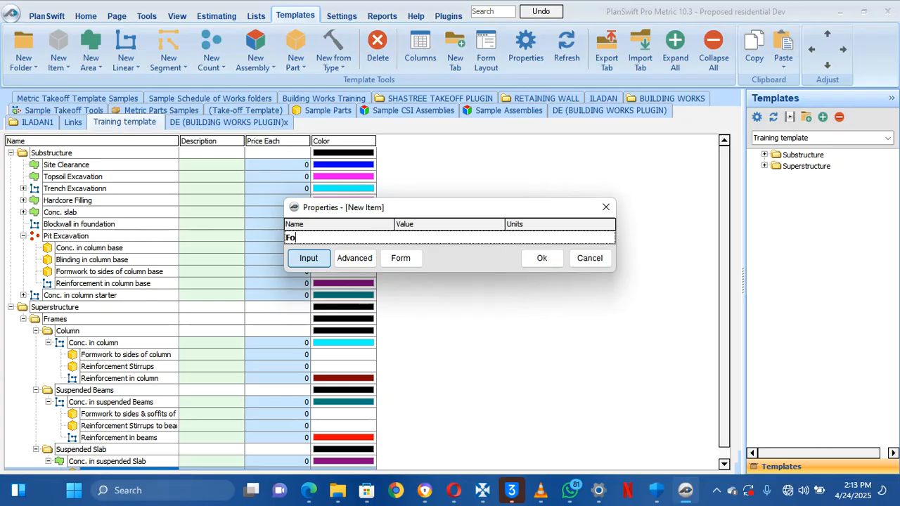
type("rmwor")
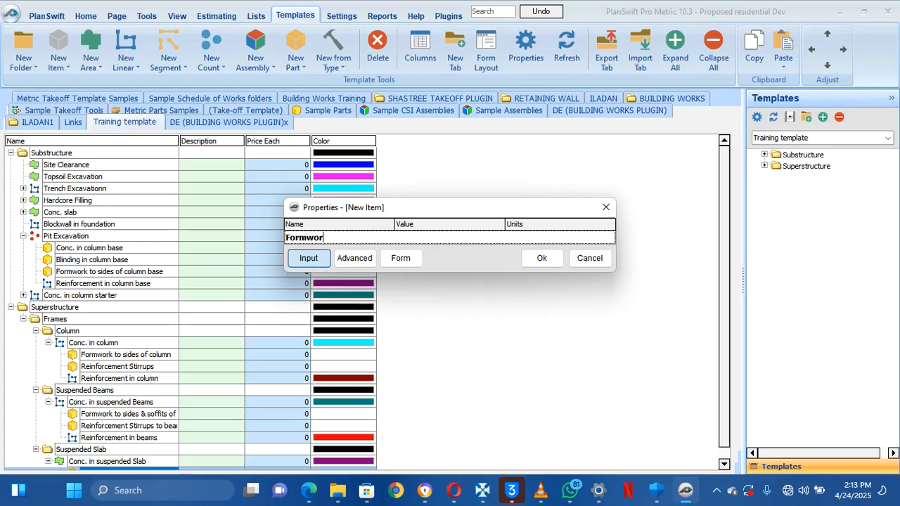
type("k to")
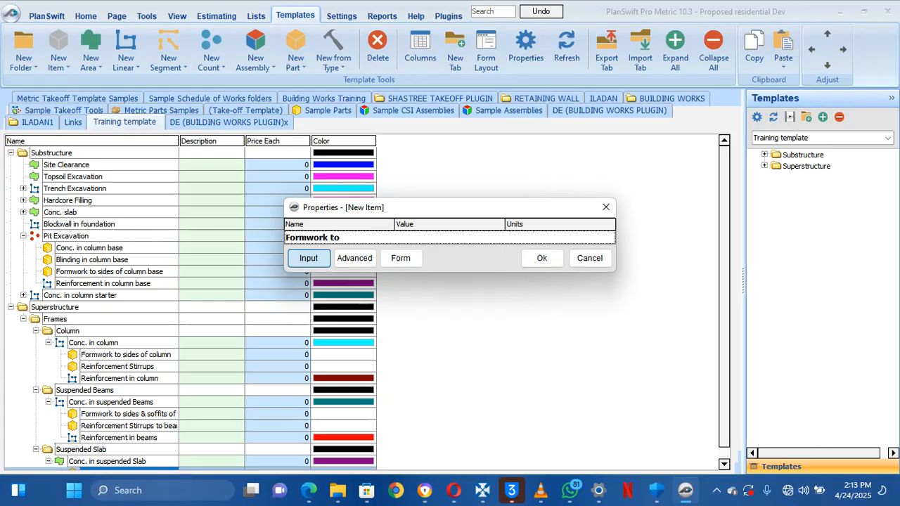
type(" sides")
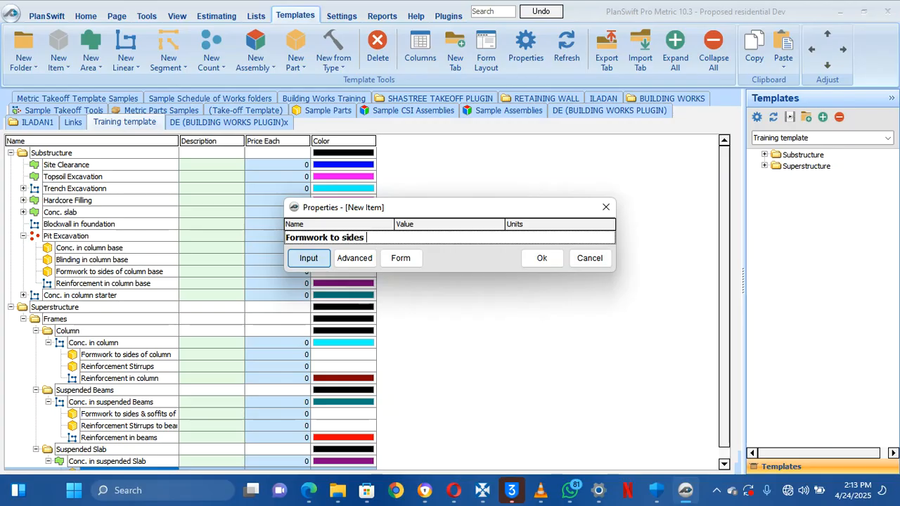
type(" and s")
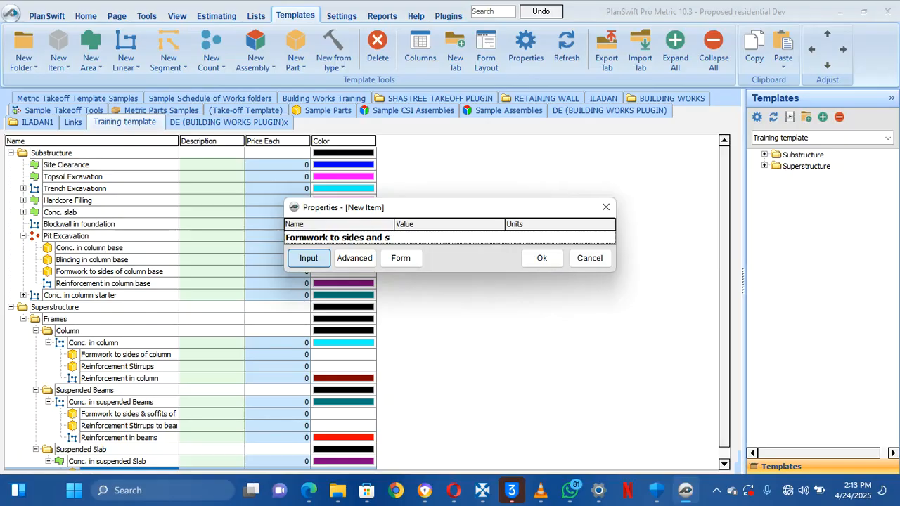
type("offit")
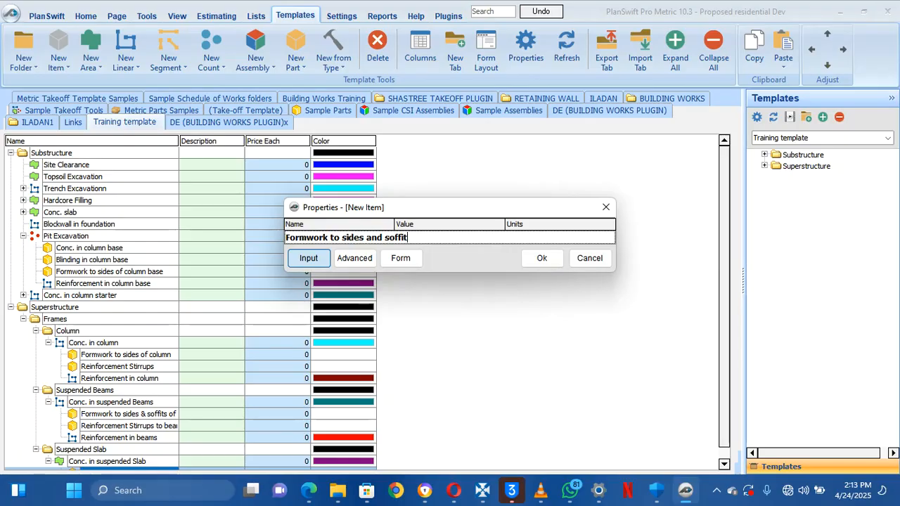
type(" of ")
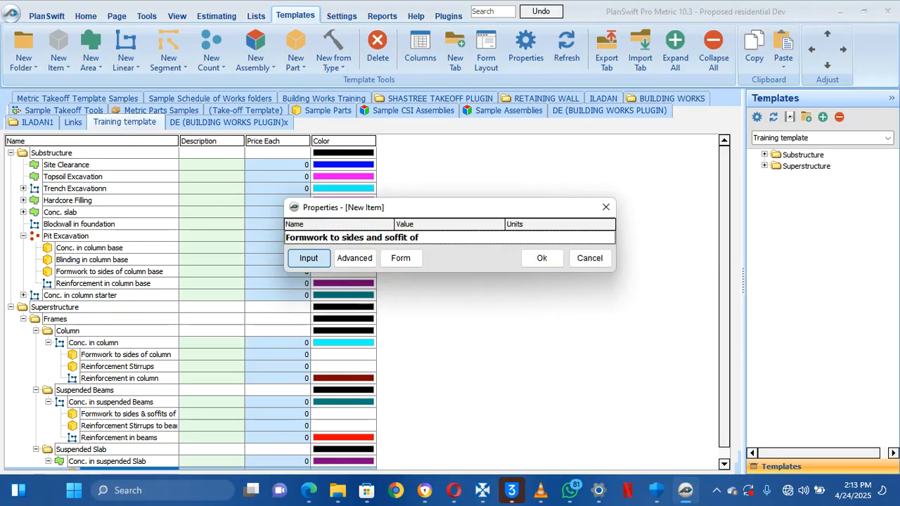
type("slab")
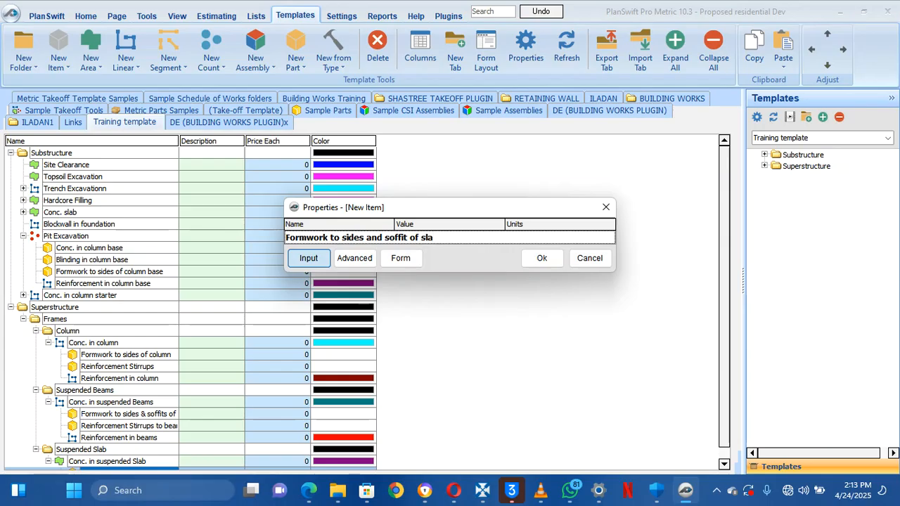
left_click(542, 259)
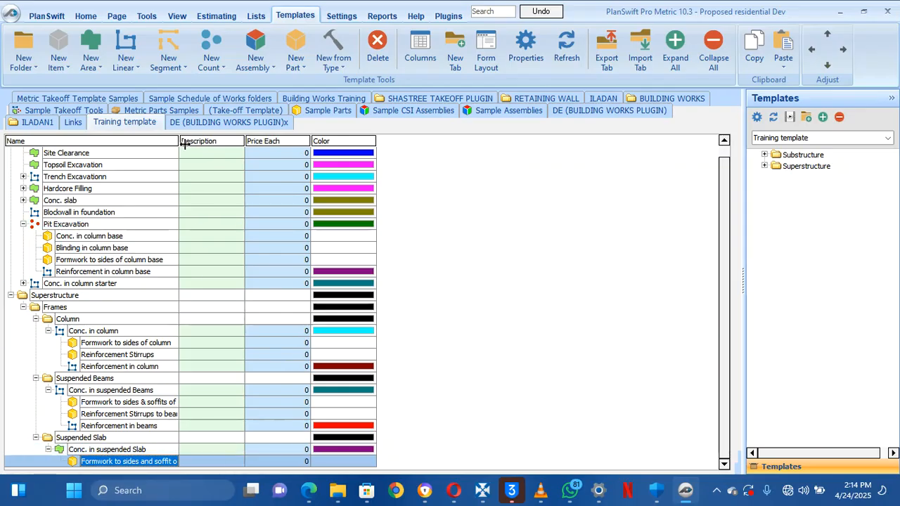
Widen the Name column and inspect the formwork part's advanced properties without changes
left_click_drag(182, 143, 219, 143)
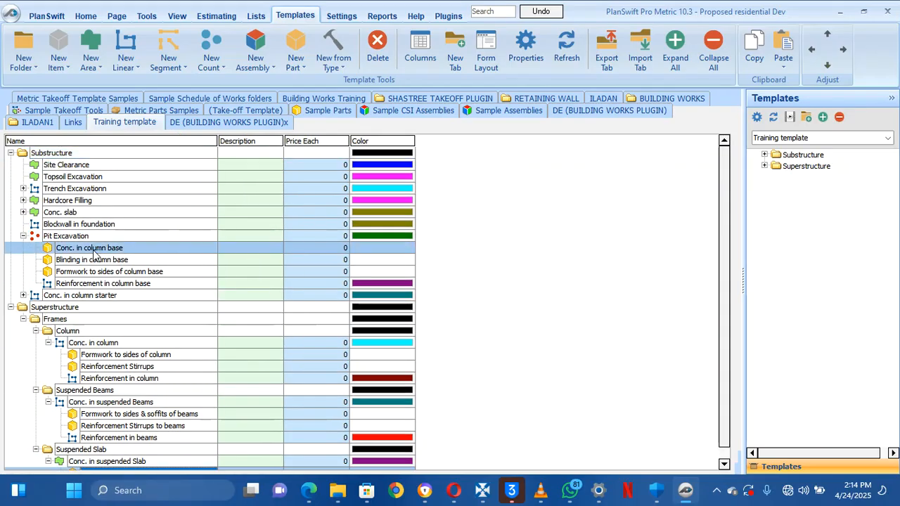
scroll(176, 242, "down", 1)
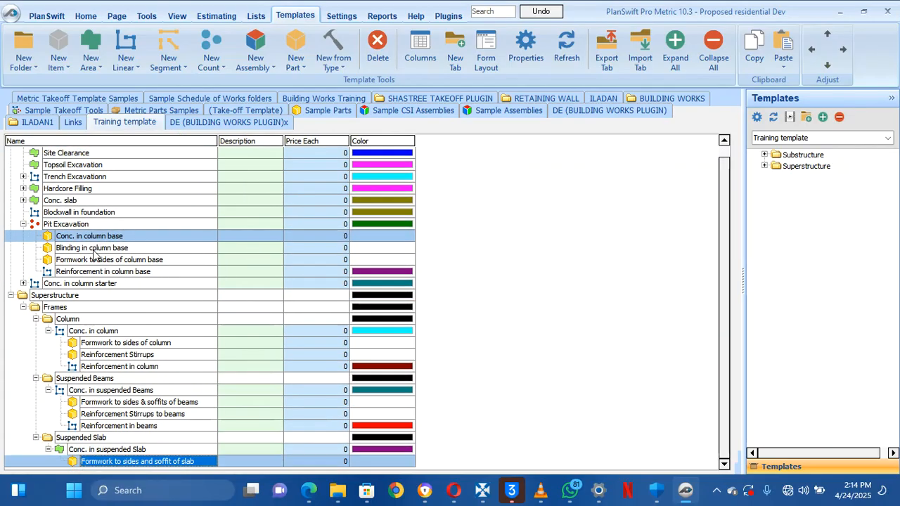
double_click(143, 462)
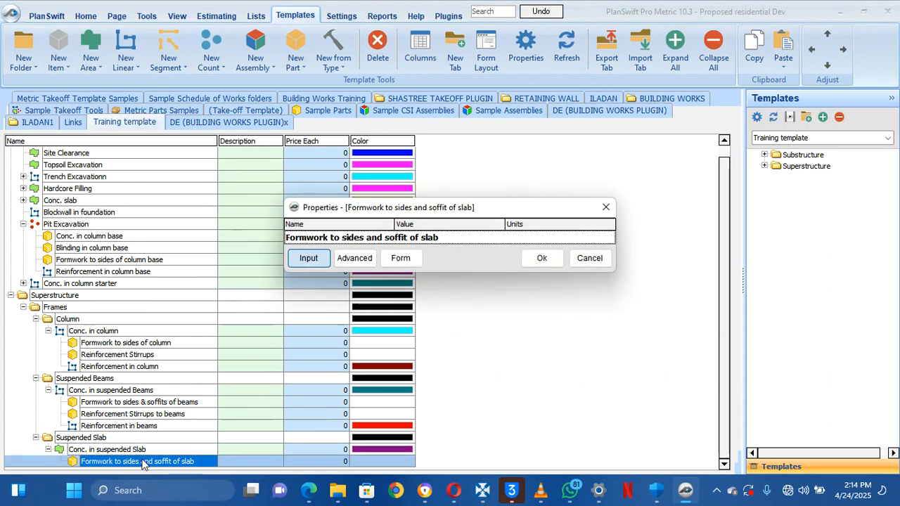
left_click(361, 258)
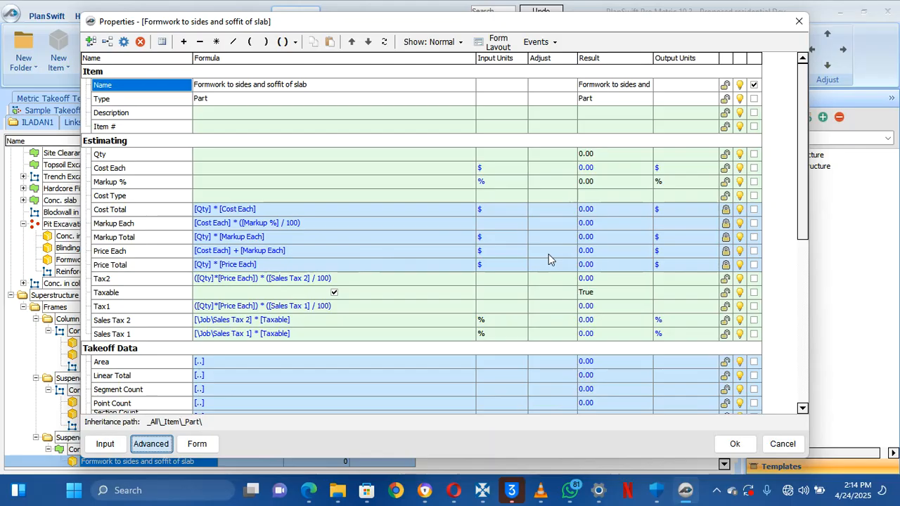
left_click(782, 444)
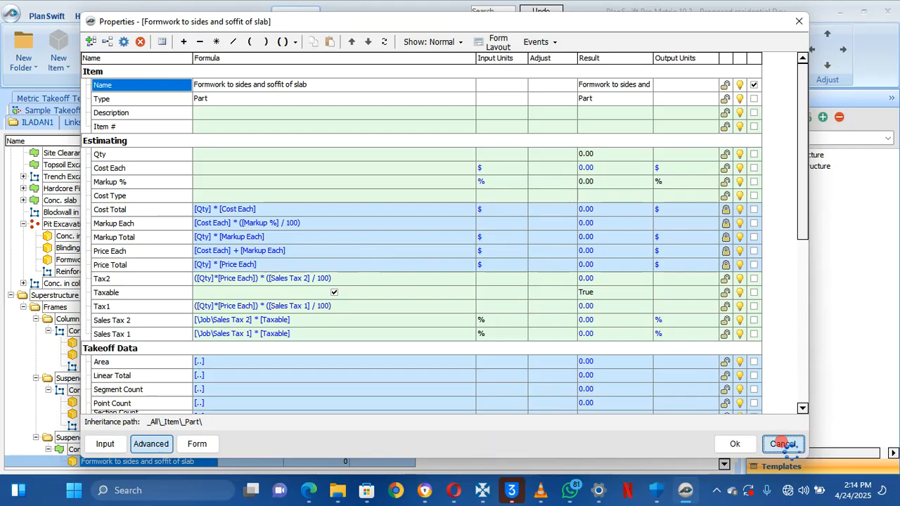
left_click(396, 331)
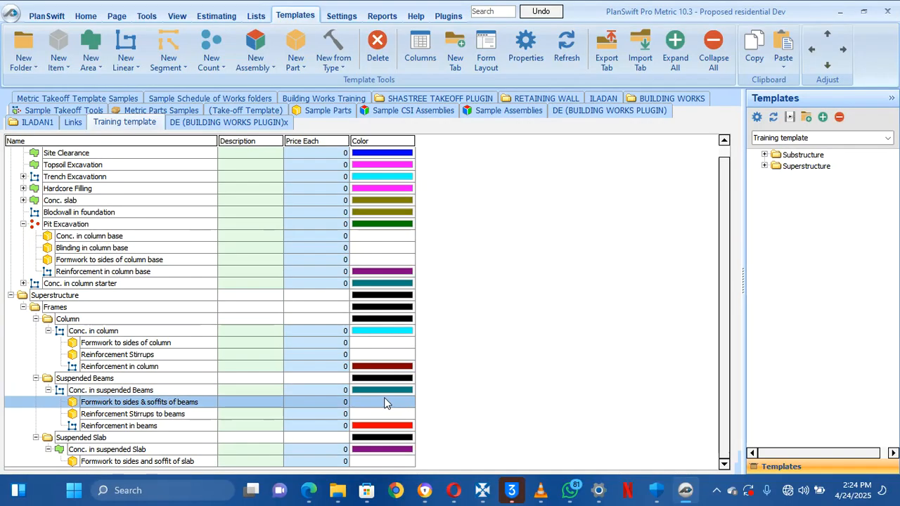
double_click(177, 461)
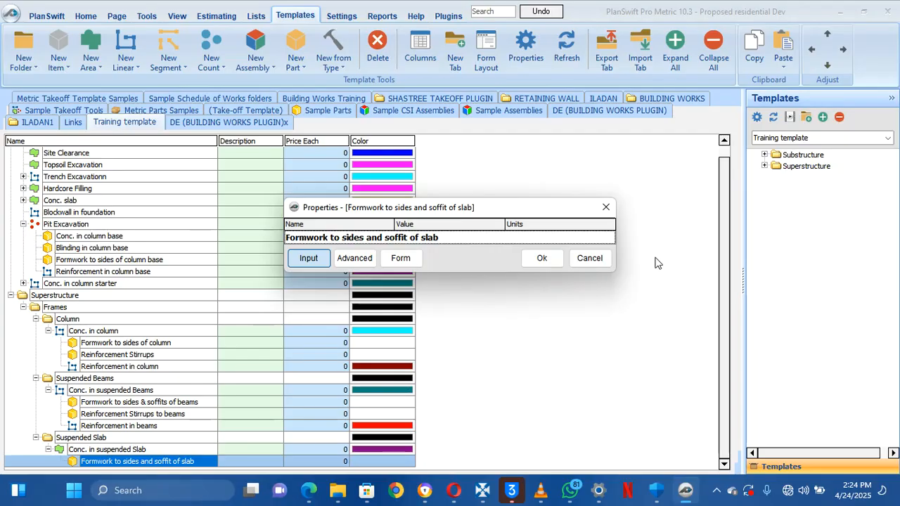
left_click(590, 258)
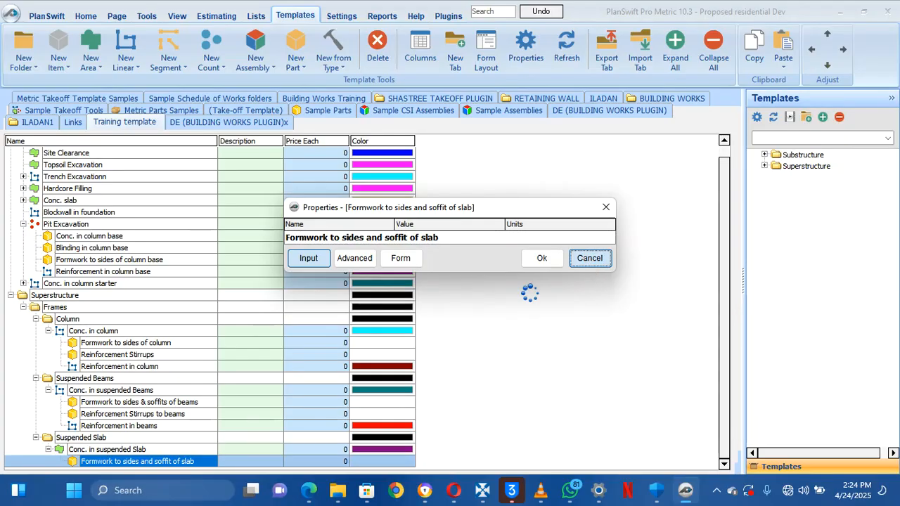
Edit the formwork part's name to 'Formwork to sides of slab'
double_click(151, 461)
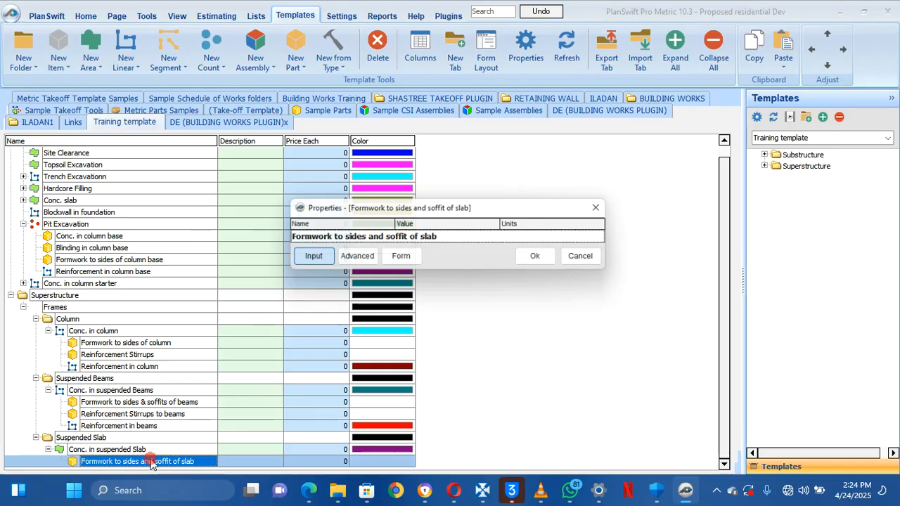
left_click(441, 237)
left_click_drag(440, 238, 368, 255)
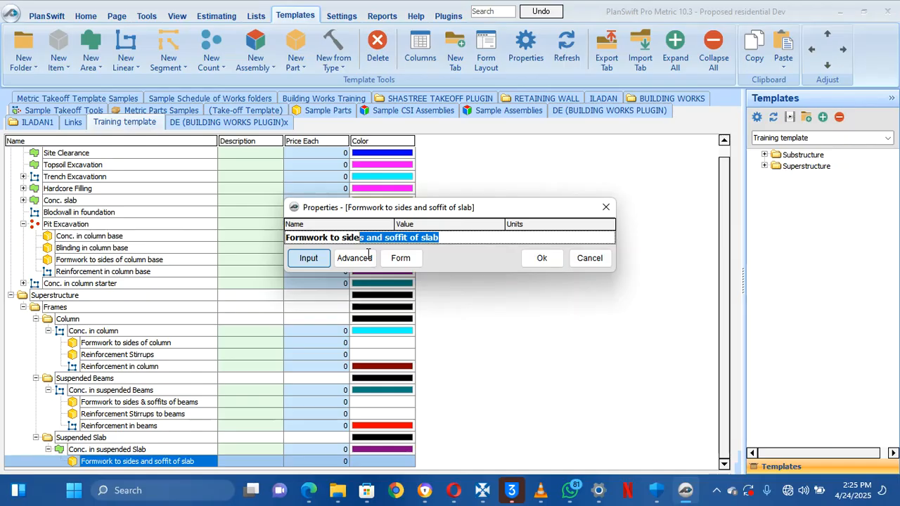
key("BackSpace")
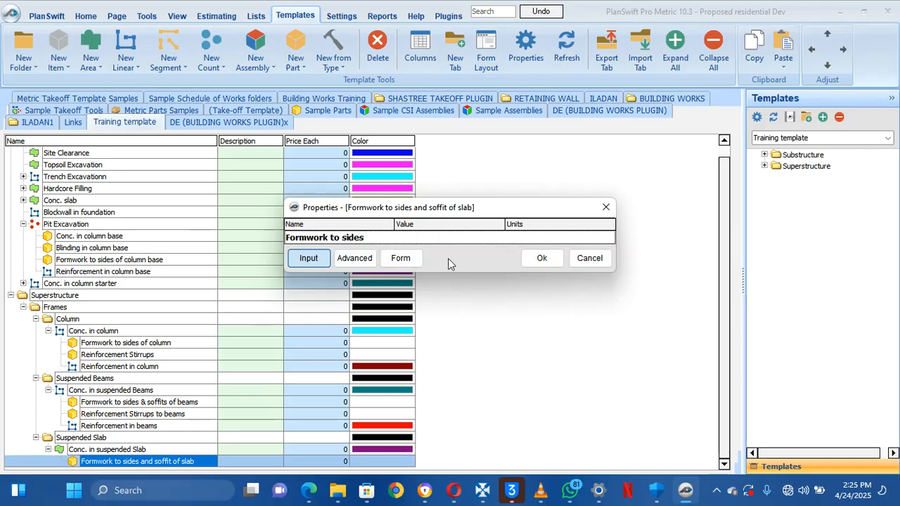
type("of slab")
Confirm the 'Formwork to sides of slab' name and paste a duplicate of that part
left_click(541, 260)
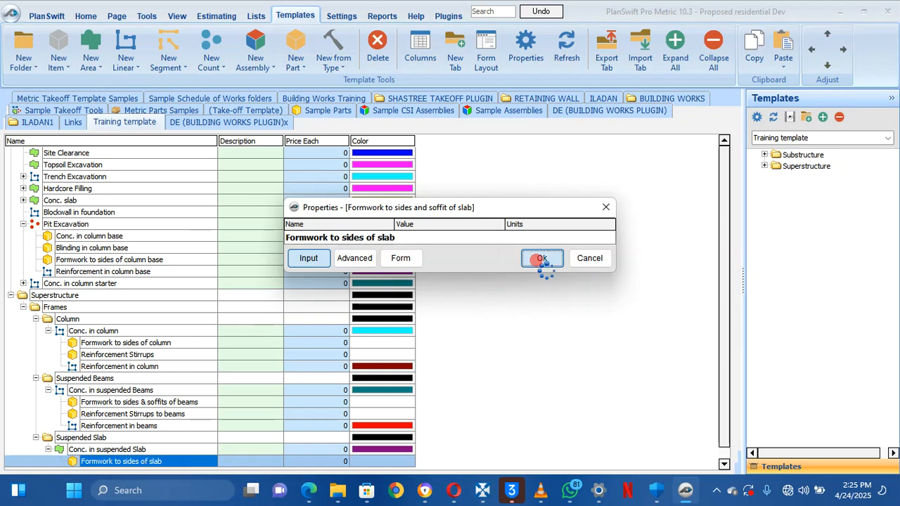
right_click(184, 460)
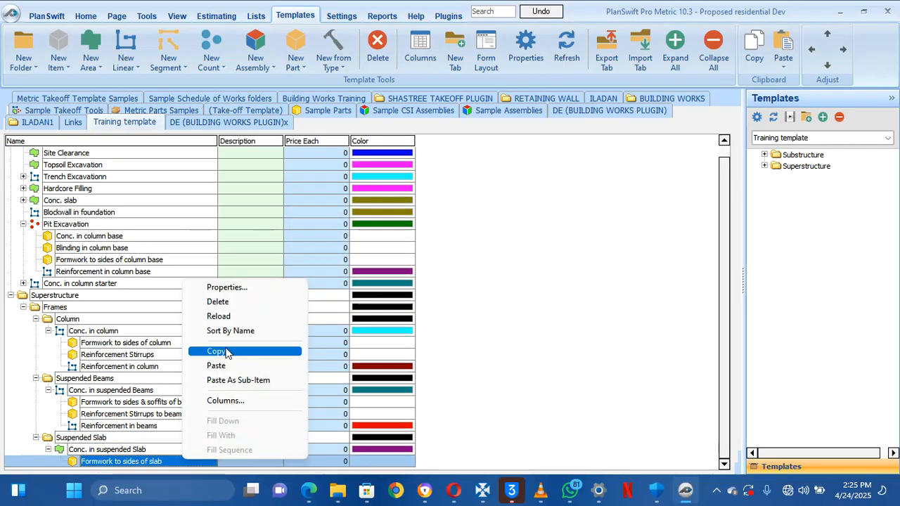
left_click(224, 353)
right_click(177, 461)
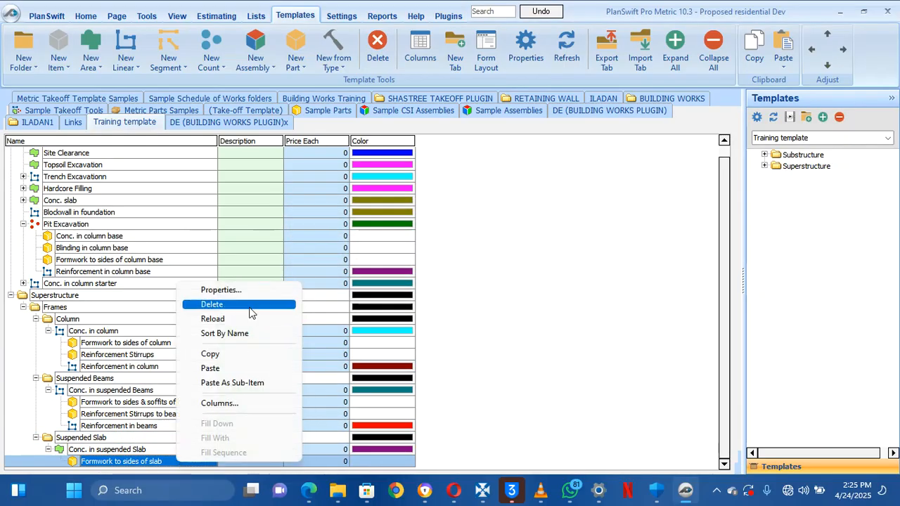
left_click(211, 368)
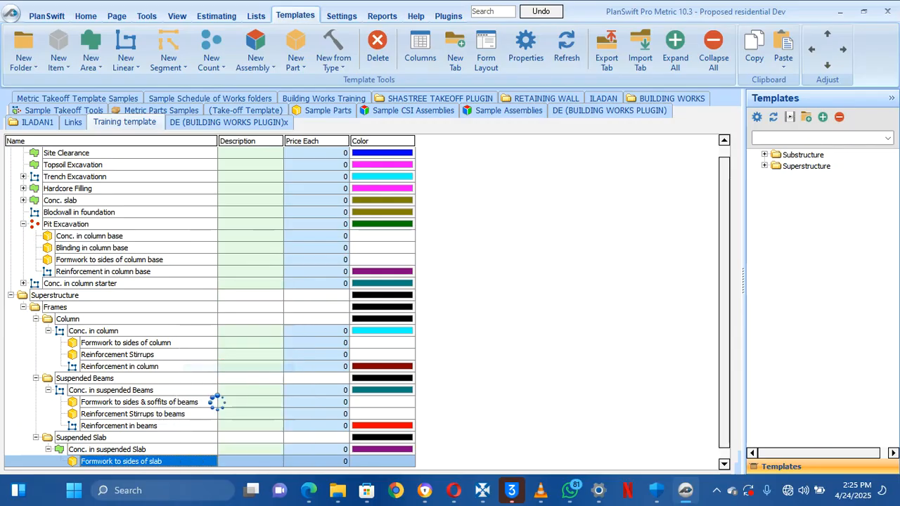
Rename the duplicate part to 'Formwork to soffit of slab'
double_click(164, 463)
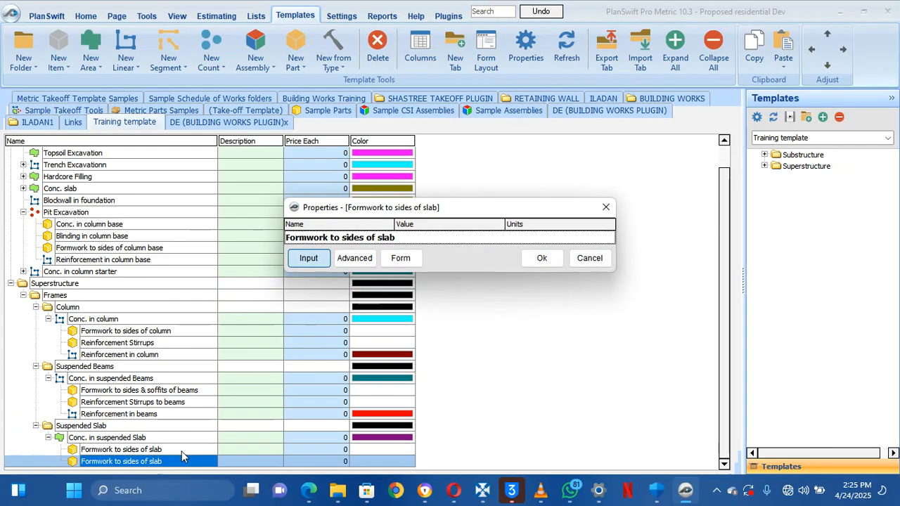
left_click(410, 243)
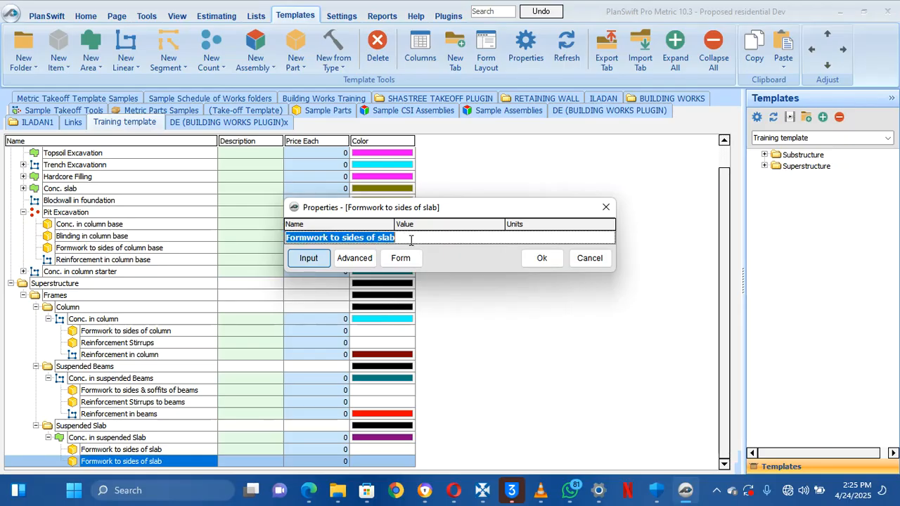
left_click_drag(410, 240, 354, 260)
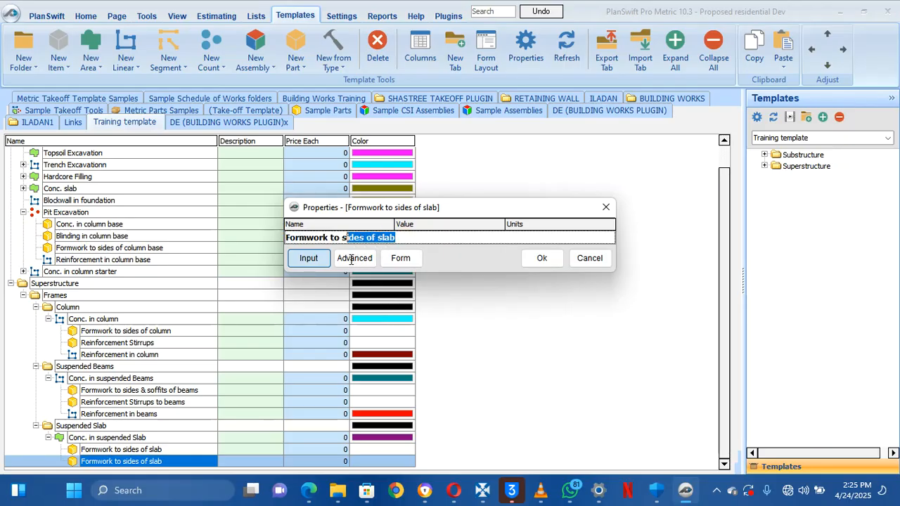
type("soff")
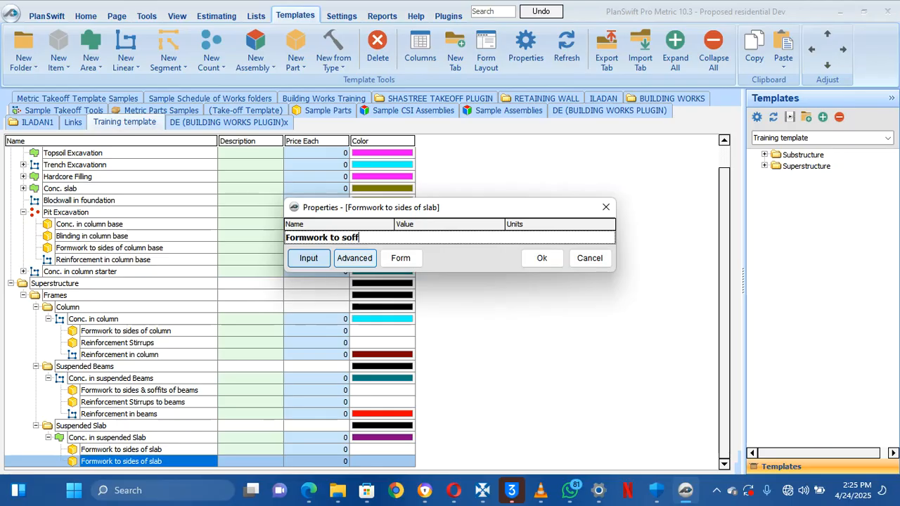
type("it ")
type("of sla")
type("n")
type("b")
left_click(541, 258)
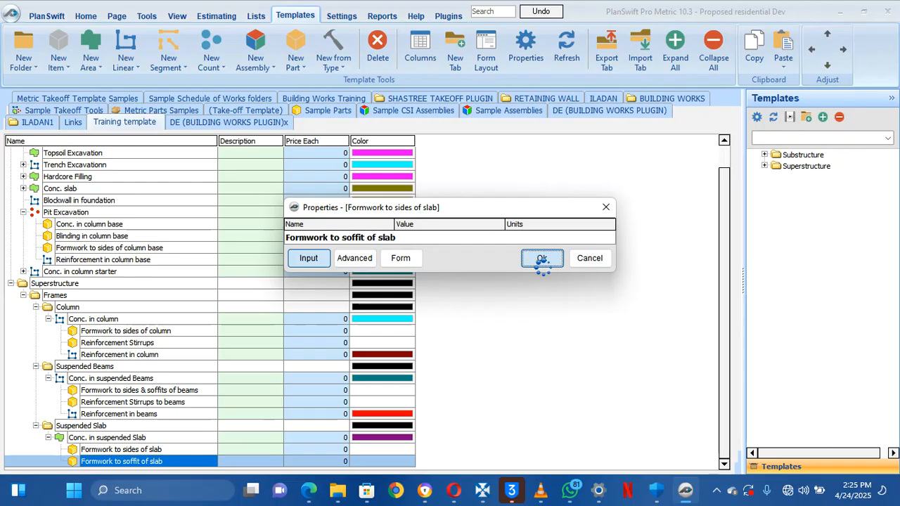
Open Formwork to sides of slab's advanced properties and select its Qty formula
left_click(167, 450)
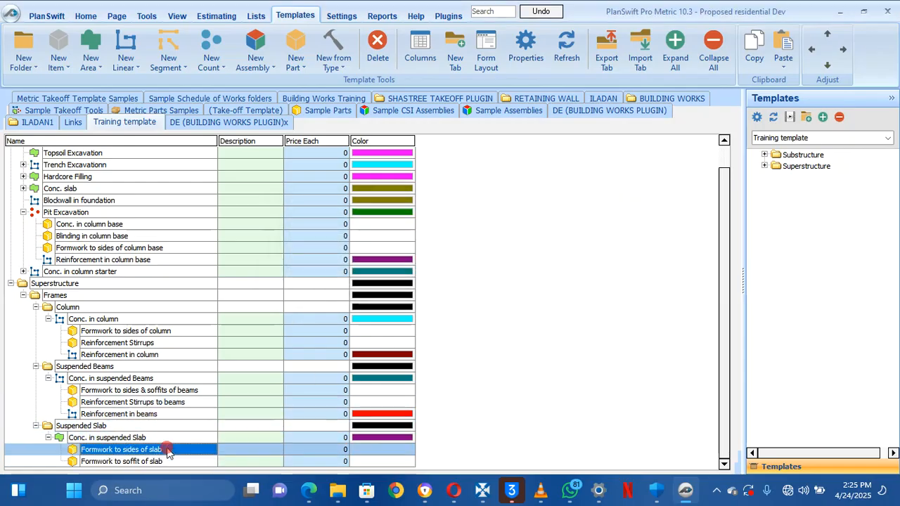
double_click(166, 450)
left_click(354, 257)
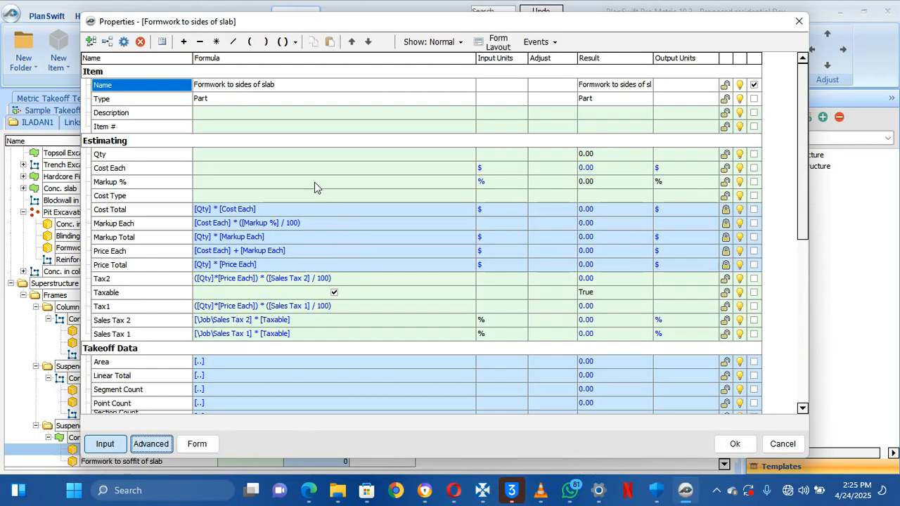
left_click(287, 155)
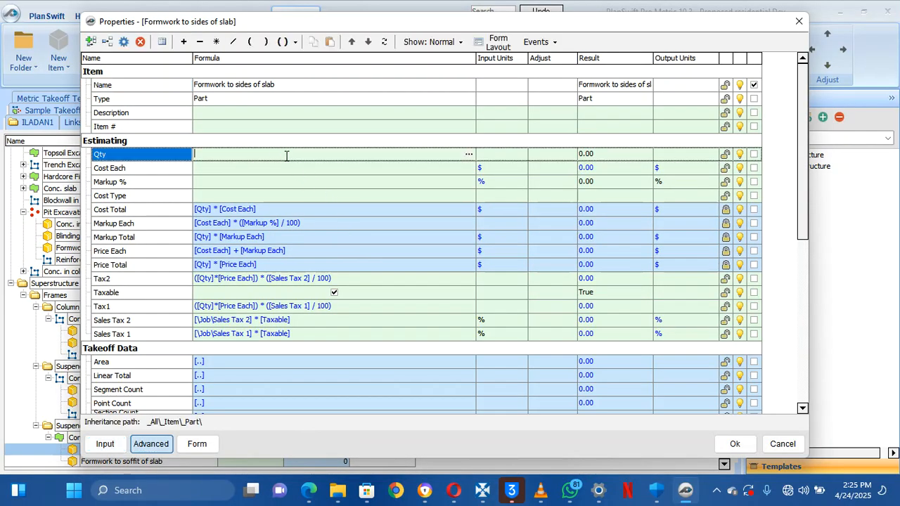
left_click(468, 154)
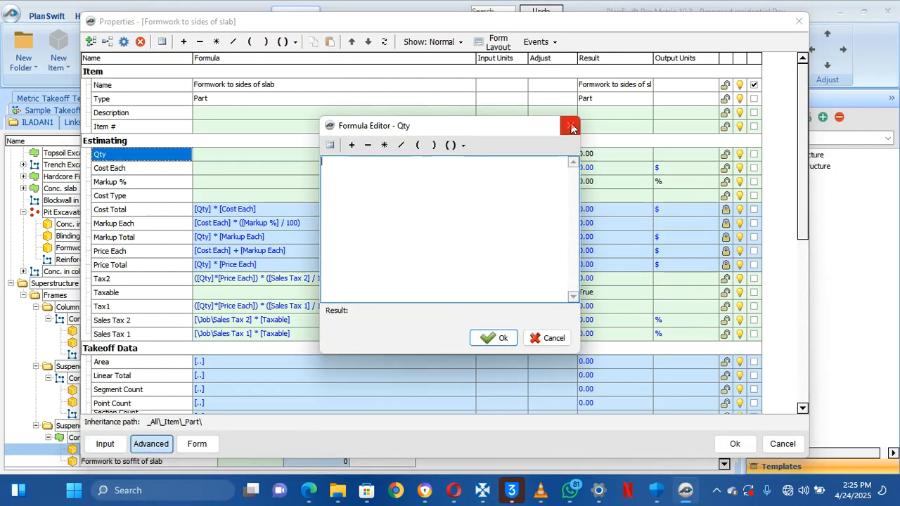
left_click(570, 125)
scroll(318, 341, "down", 5)
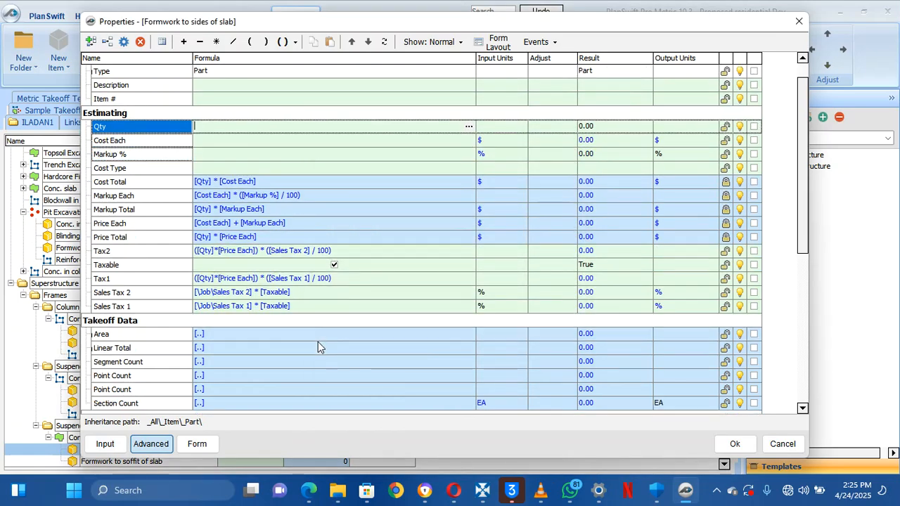
scroll(318, 342, "up", 5)
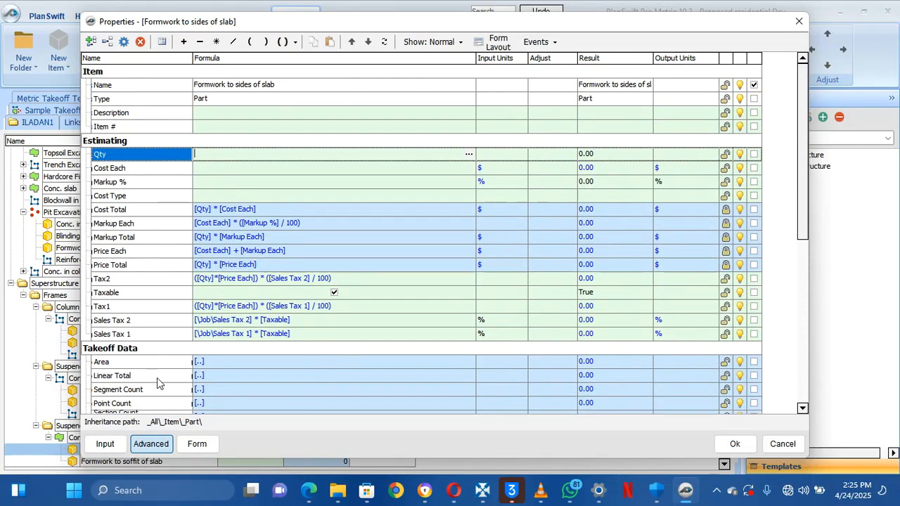
Set the Qty formula to the parent slab's Linear Total, [..\Linear Total]
left_click(468, 155)
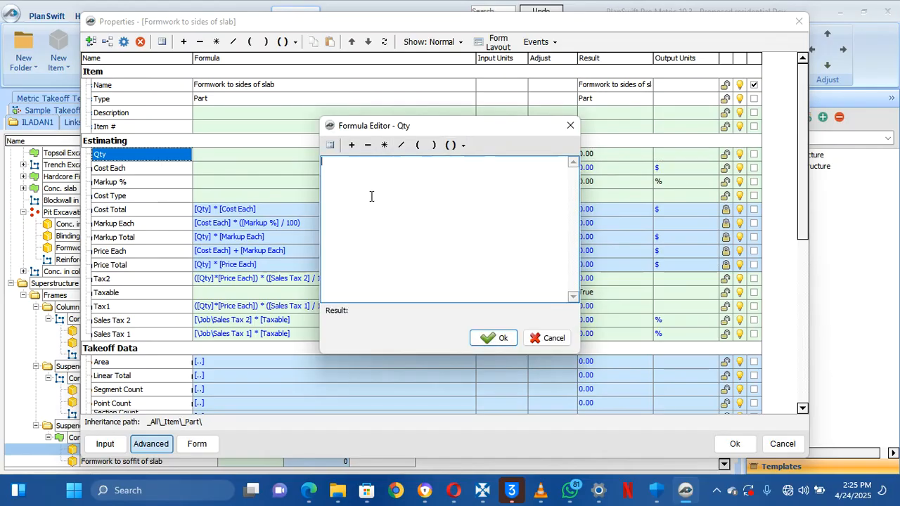
left_click(329, 145)
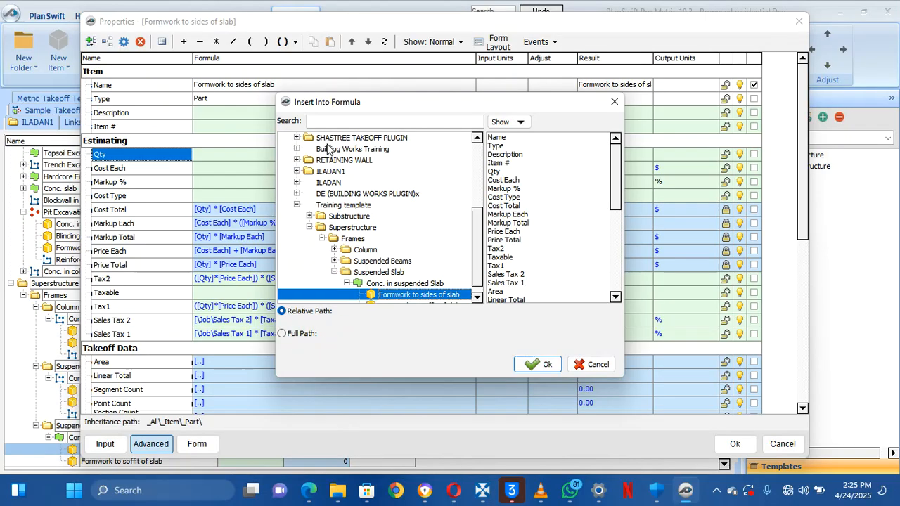
left_click(408, 283)
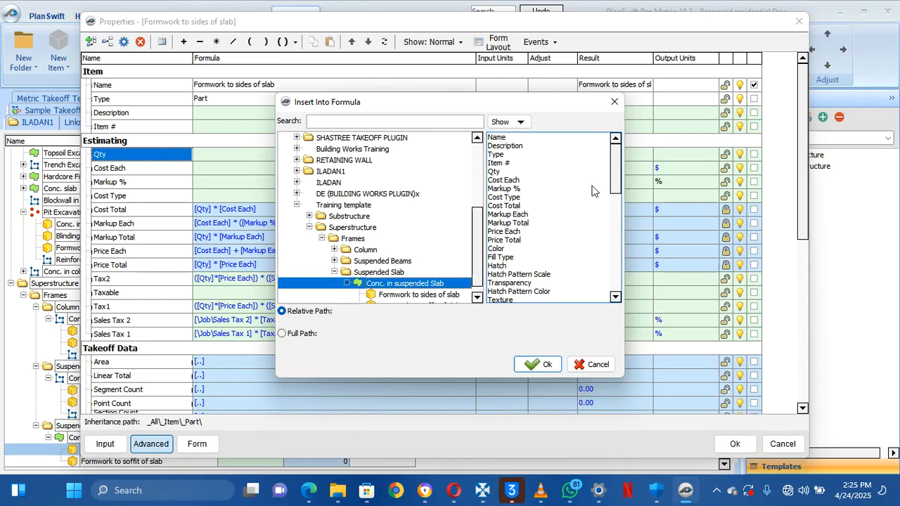
left_click_drag(615, 181, 606, 249)
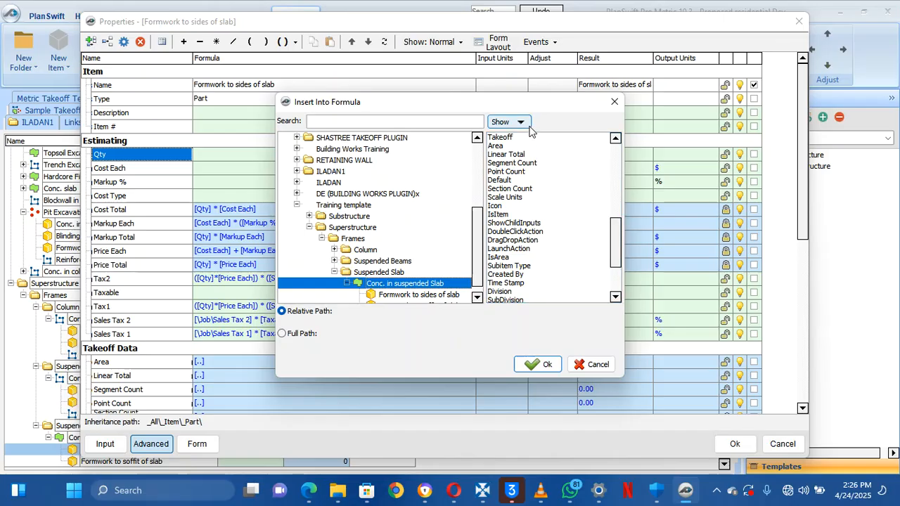
left_click(527, 154)
left_click(538, 364)
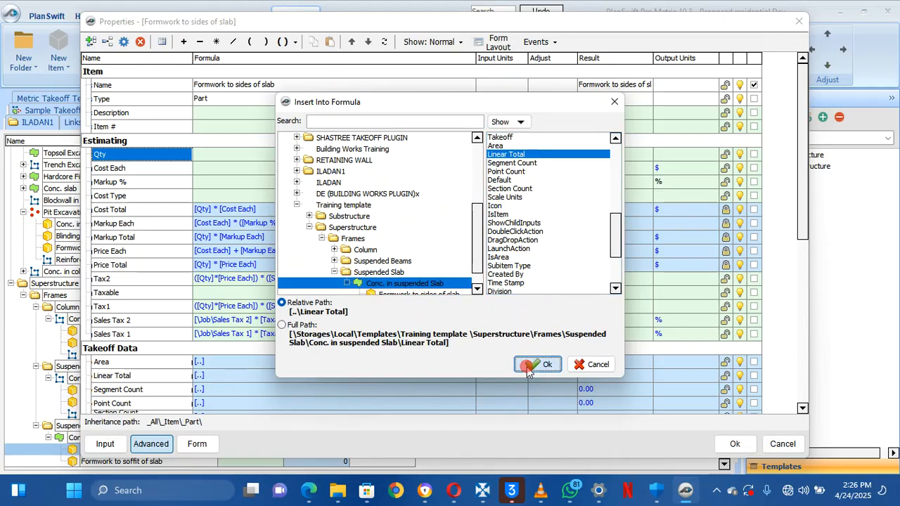
left_click(495, 339)
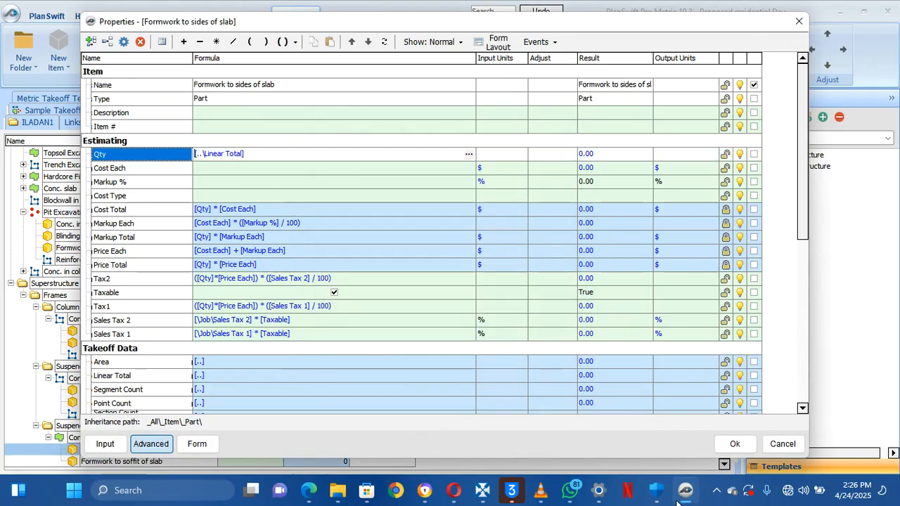
Set Qty's input units to M and save the part
left_click(513, 153)
left_click(521, 154)
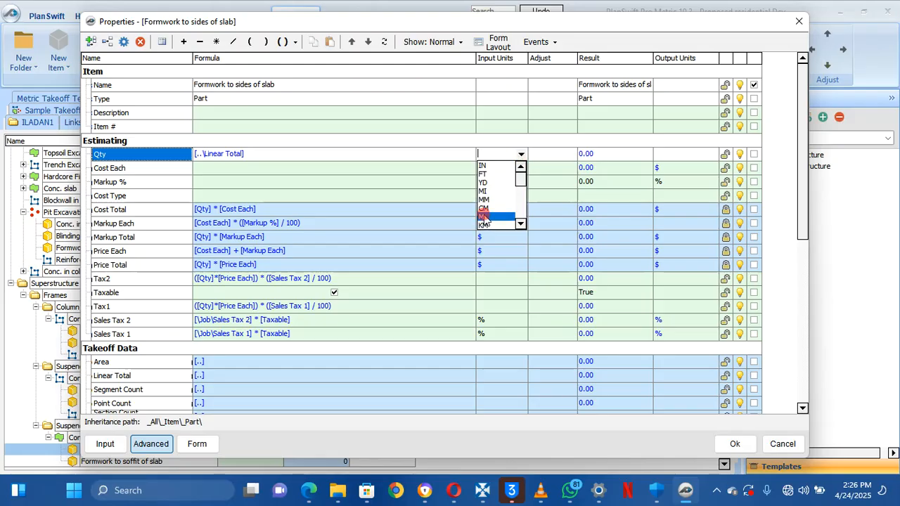
left_click(487, 217)
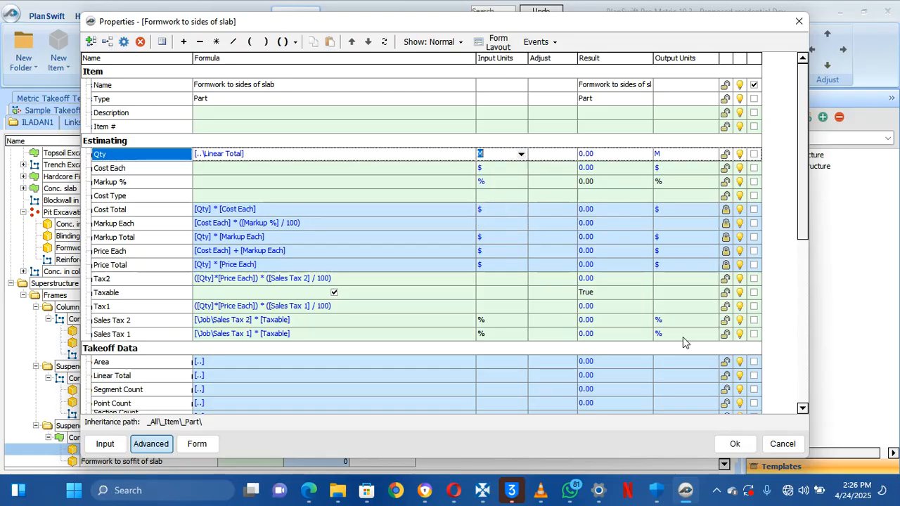
left_click(732, 443)
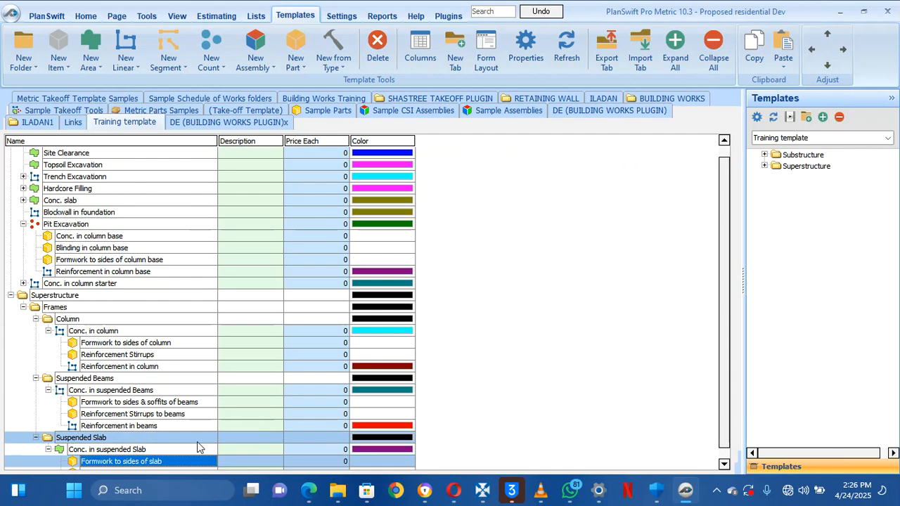
Set Formwork to soffit of slab's Qty formula to the parent slab's Area, [..\Area]
left_click(172, 461)
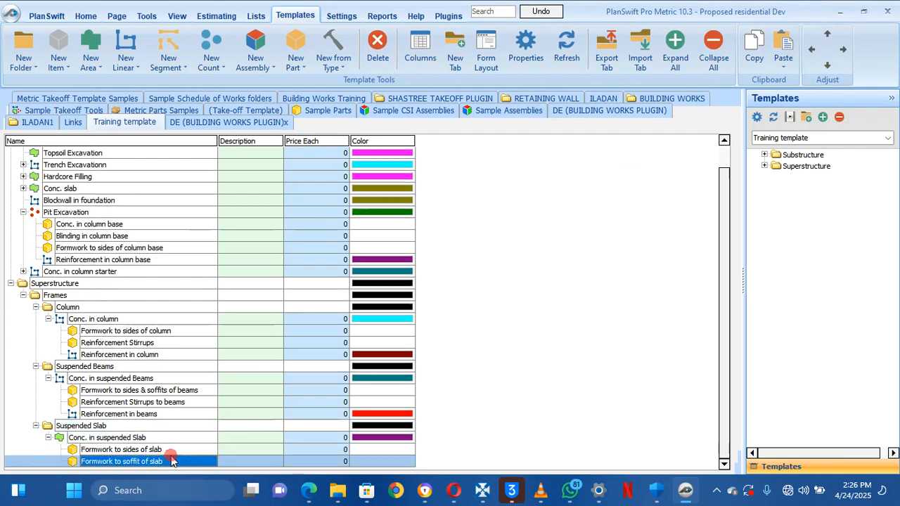
double_click(173, 461)
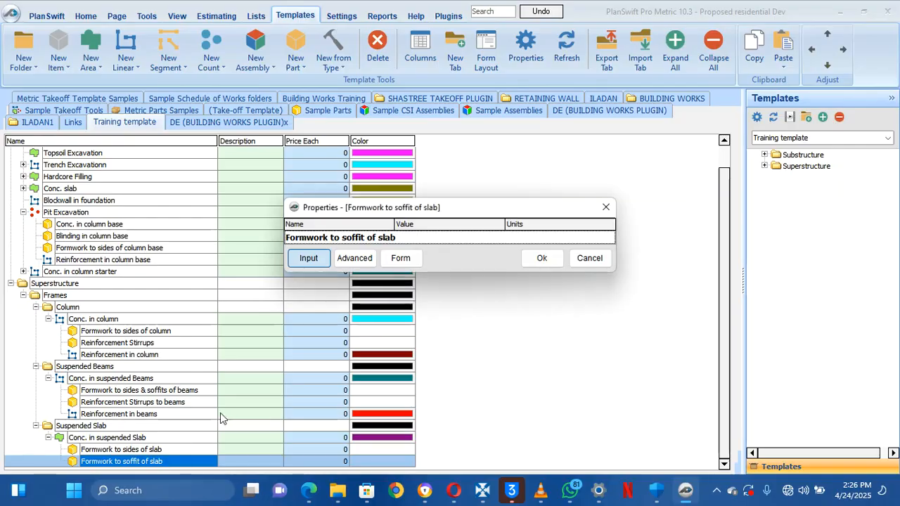
left_click(358, 260)
left_click(452, 158)
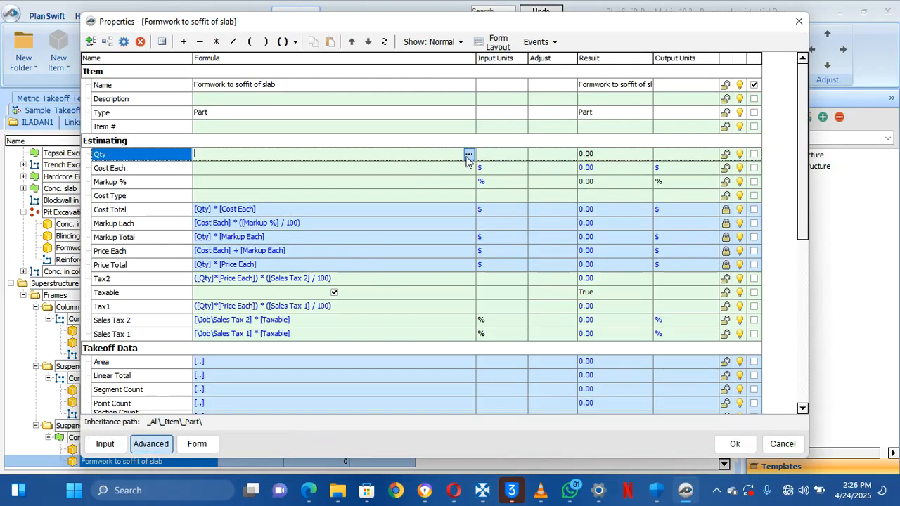
left_click(467, 154)
left_click(334, 148)
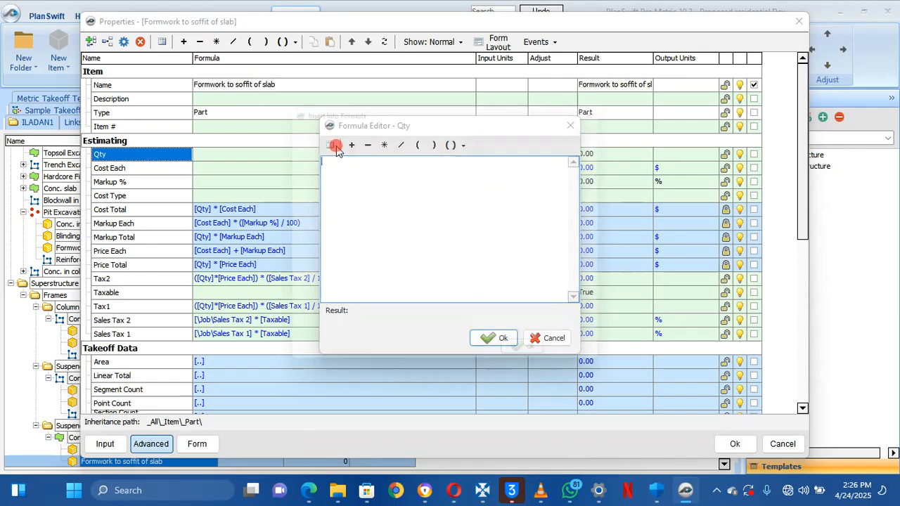
left_click(398, 273)
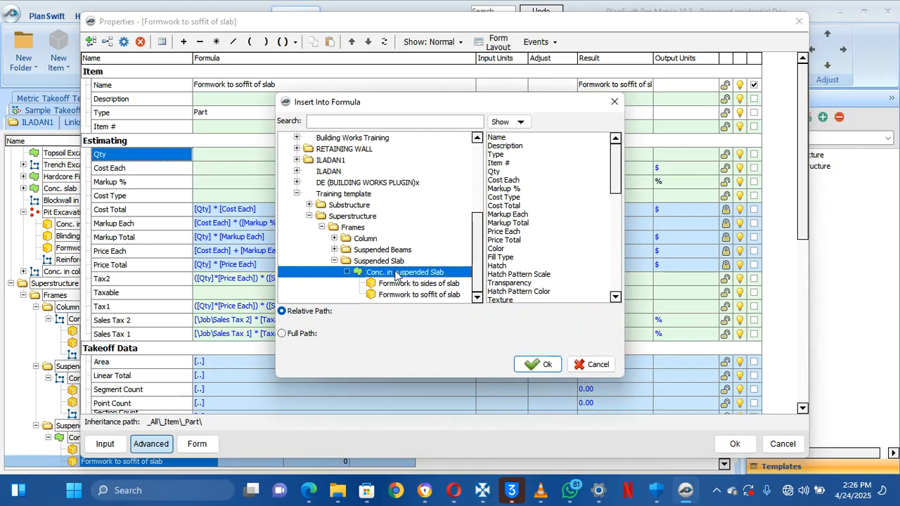
left_click_drag(612, 180, 619, 239)
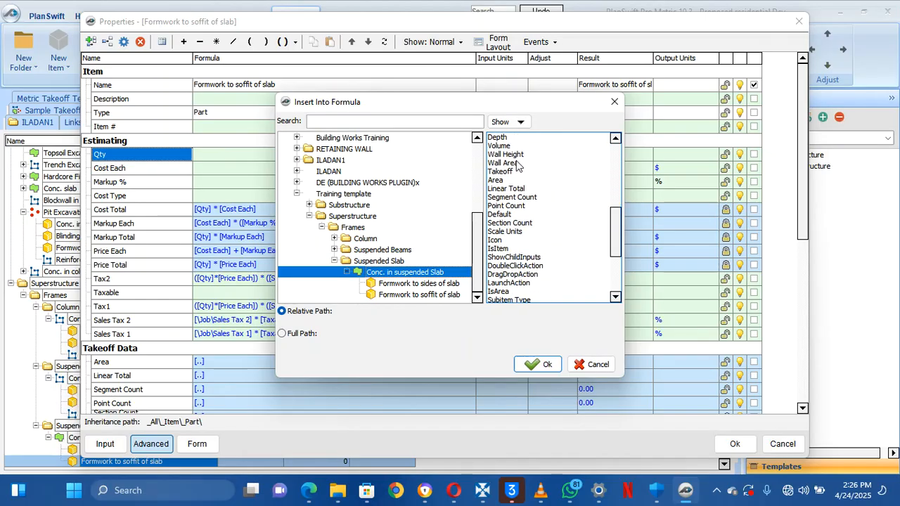
left_click(506, 179)
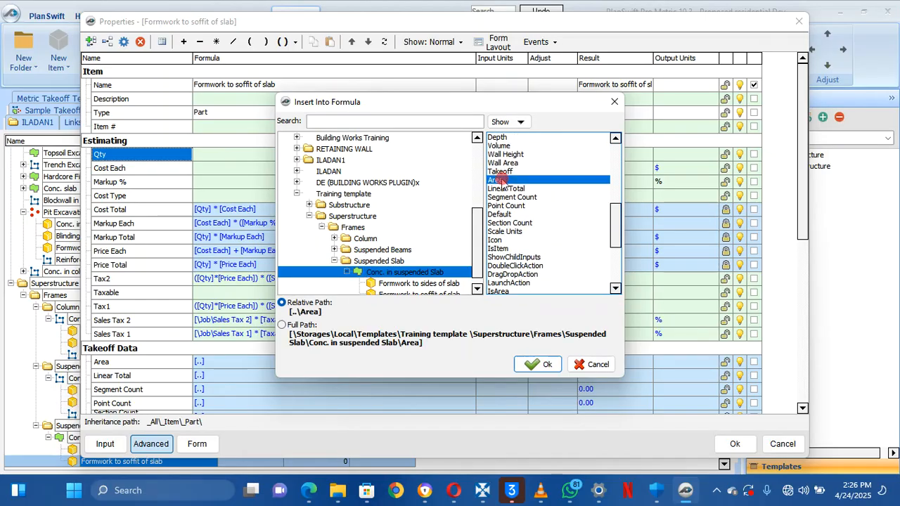
left_click(544, 367)
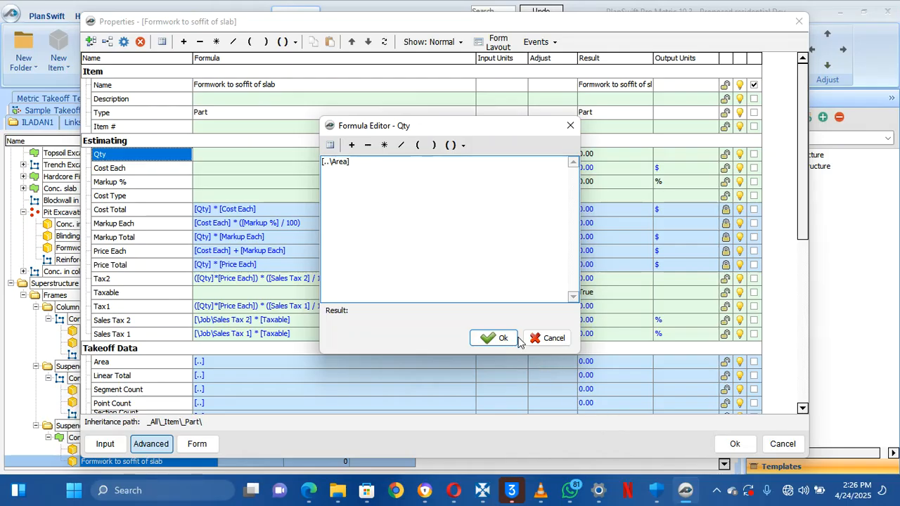
left_click(496, 338)
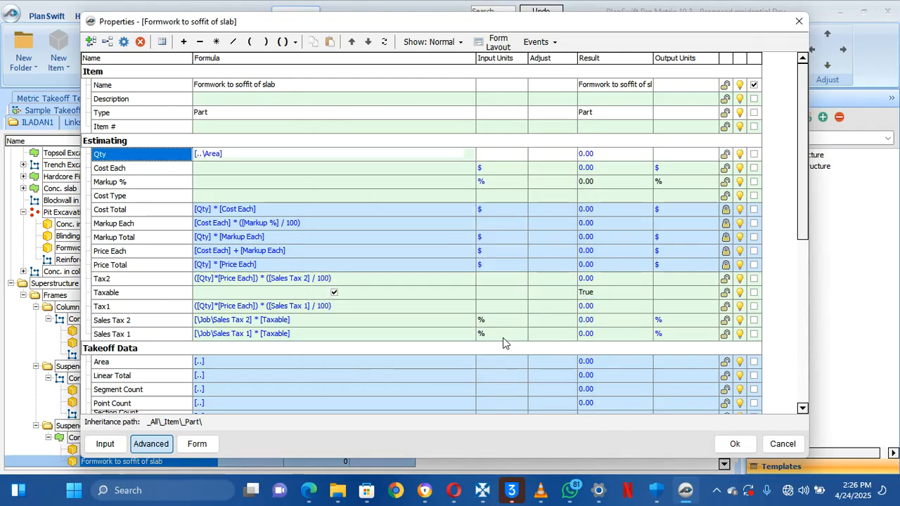
left_click(730, 446)
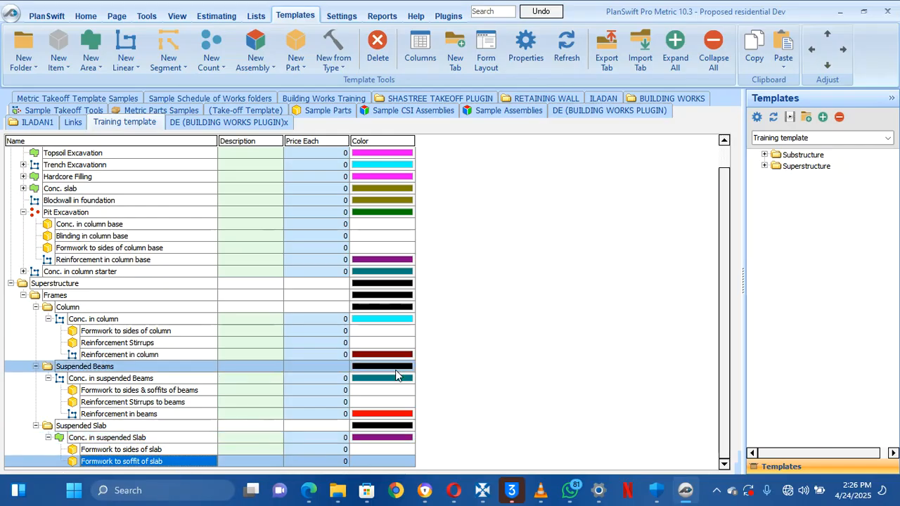
Set Qty's input units to SQ M, save, and return to the drawing view
left_click(181, 464)
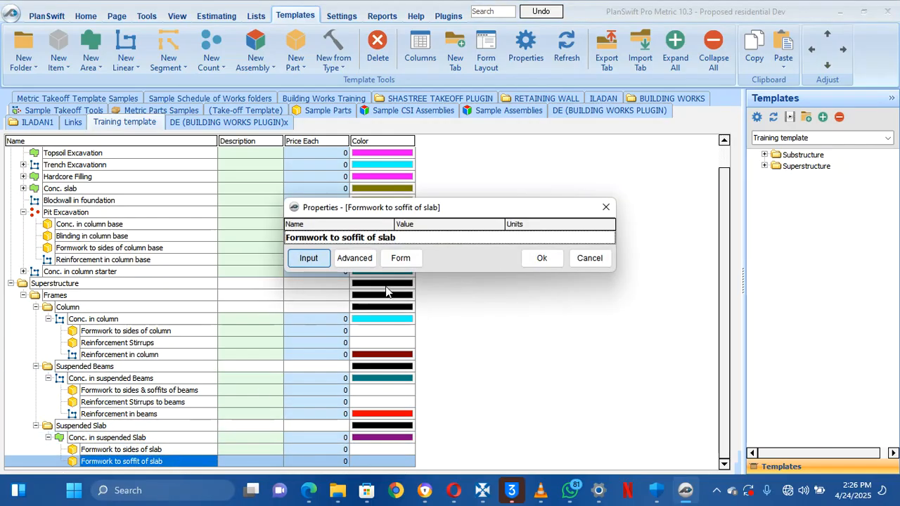
left_click(354, 258)
left_click(485, 156)
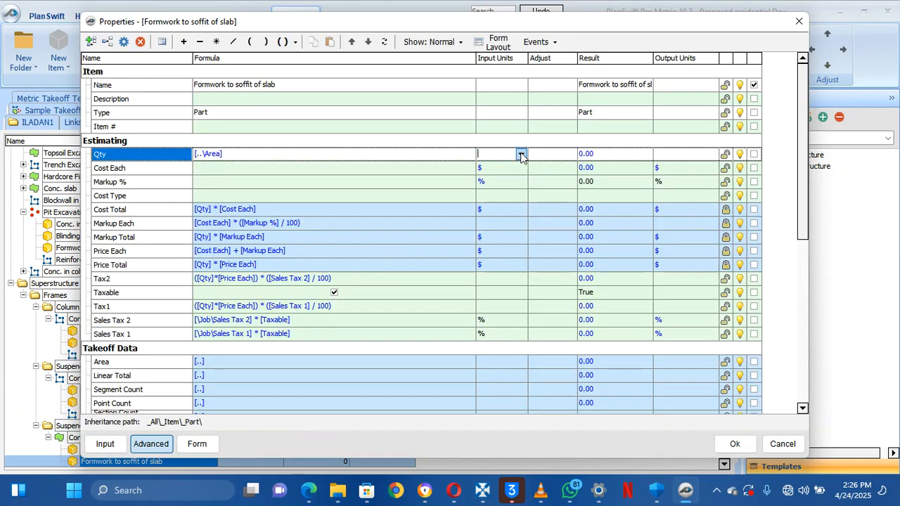
left_click(520, 154)
left_click_drag(521, 177, 521, 195)
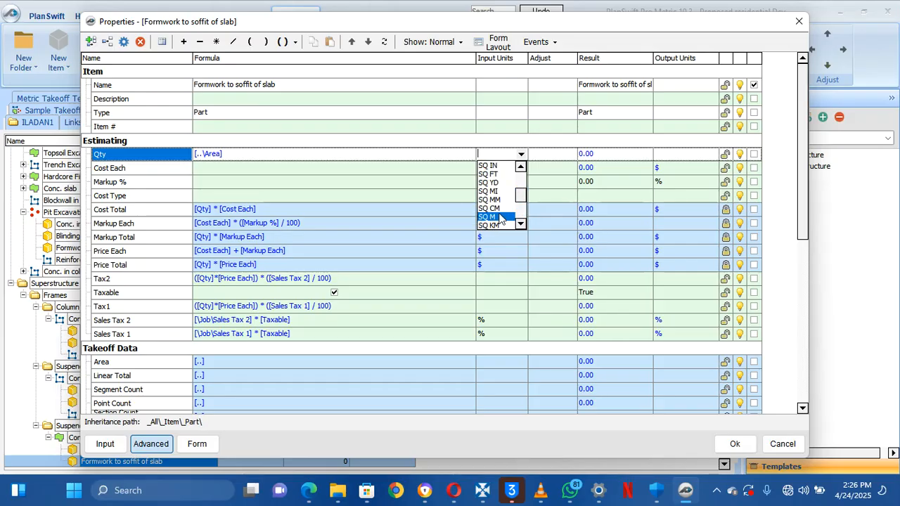
left_click(503, 216)
left_click(733, 443)
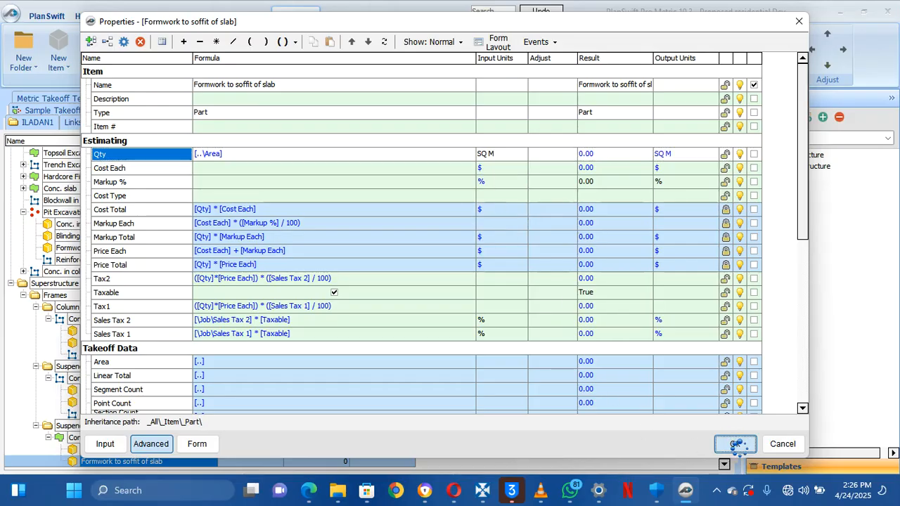
left_click(91, 14)
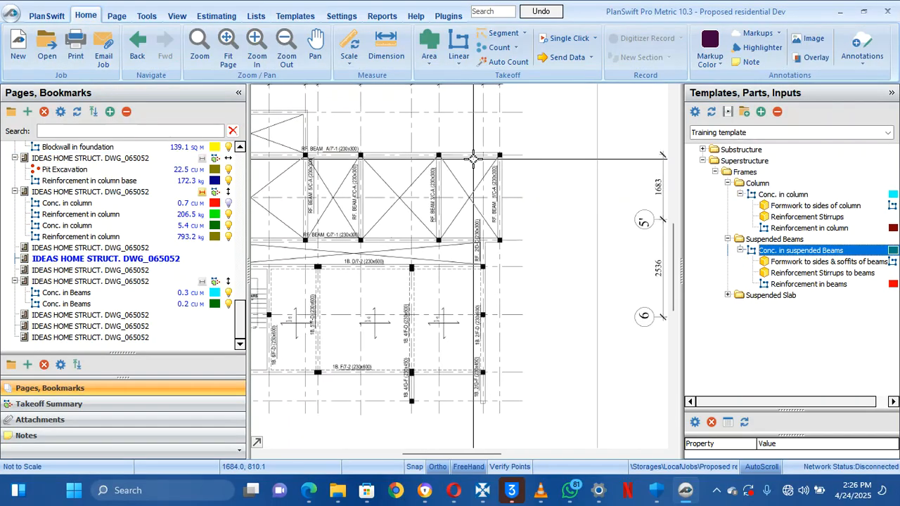
Zoom out and reposition the drawing sheet, then go back to the Training template part list
right_click(409, 213)
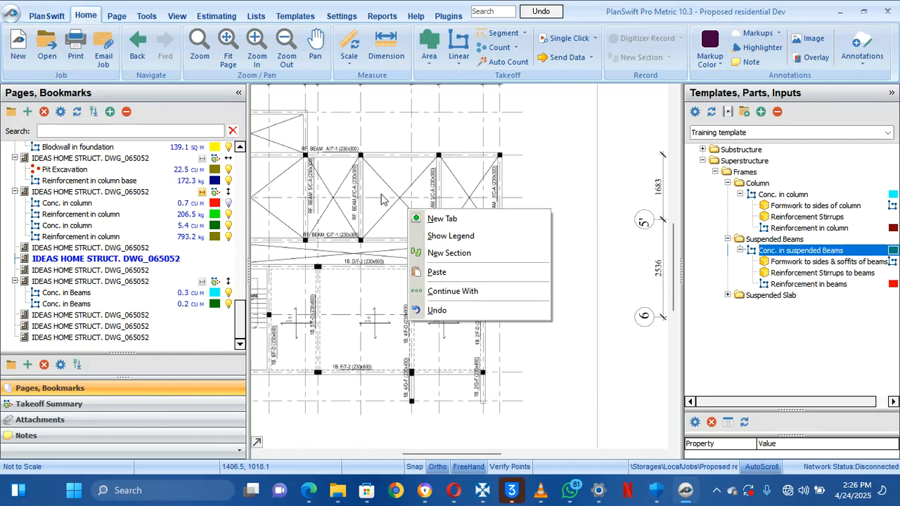
left_click(363, 185)
scroll(363, 185, "down", 2)
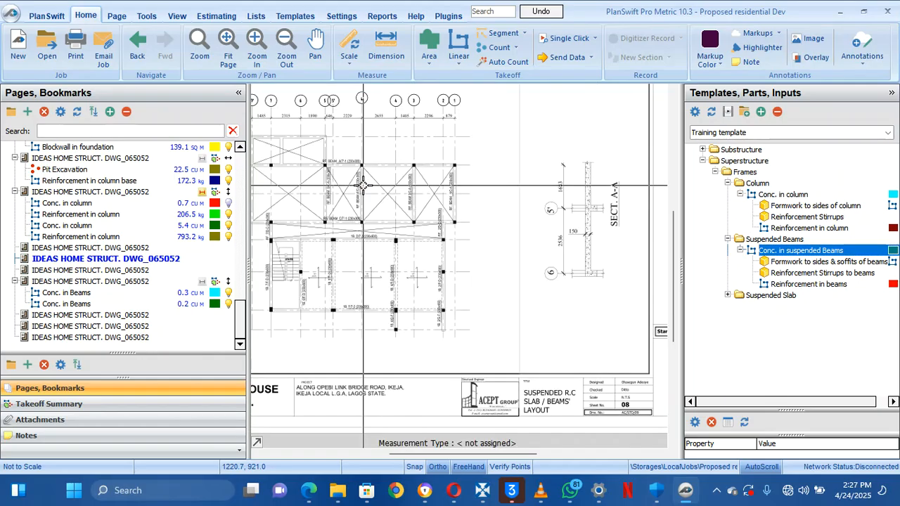
scroll(362, 185, "down", 1)
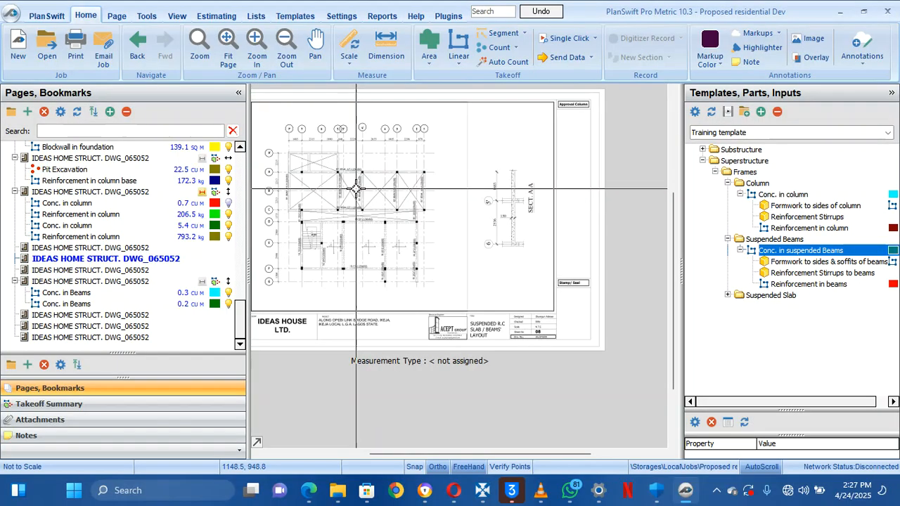
mouse_move(355, 185)
left_mouse_down()
mouse_move(457, 244)
mouse_move(382, 235)
left_mouse_up()
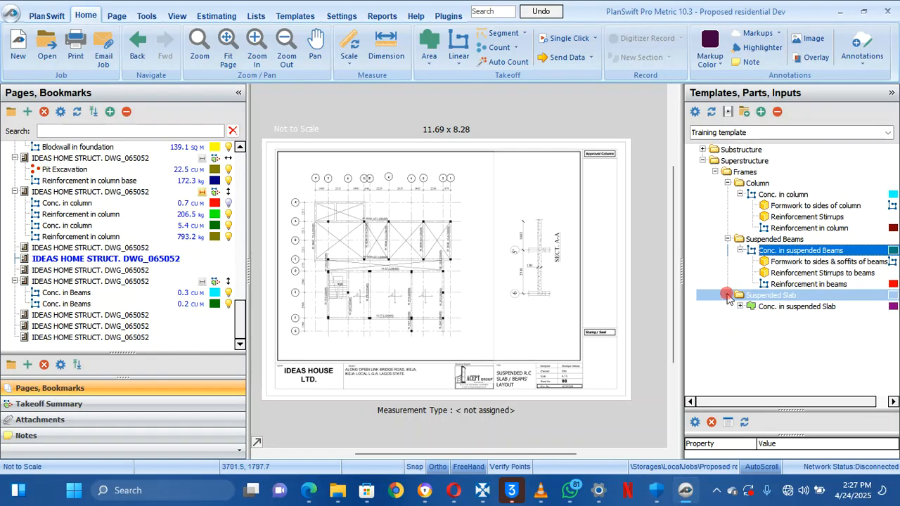
left_click(294, 15)
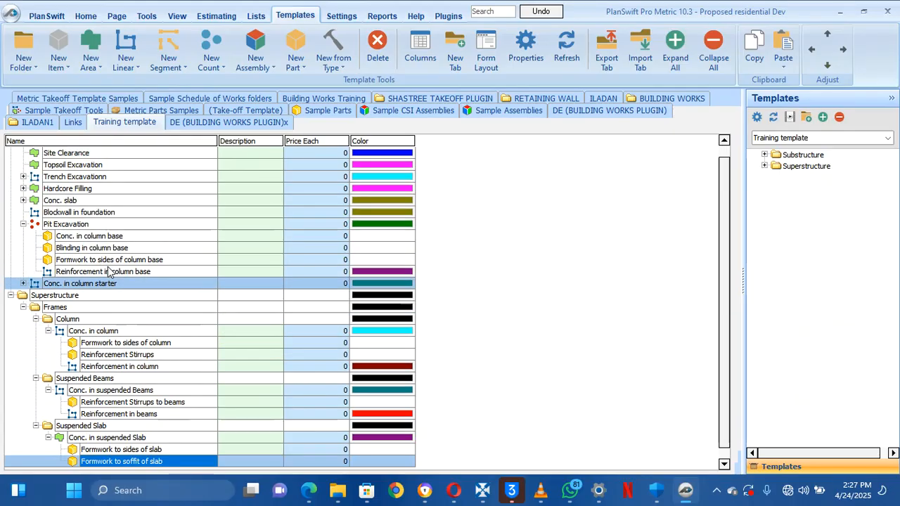
Copy Reinforcement in beams under Conc. in suspended Slab and rename the copy 'Reinforcement in slab'
scroll(109, 273, "up", 1)
scroll(109, 272, "down", 1)
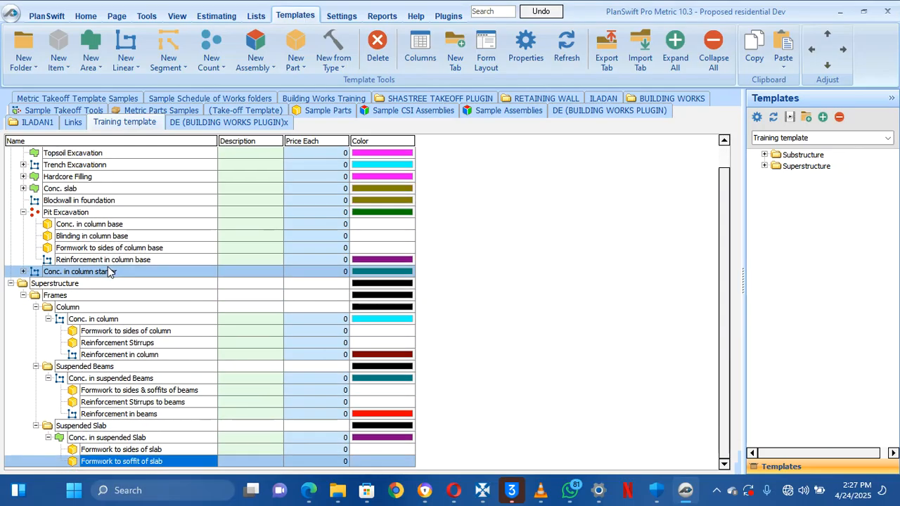
right_click(100, 415)
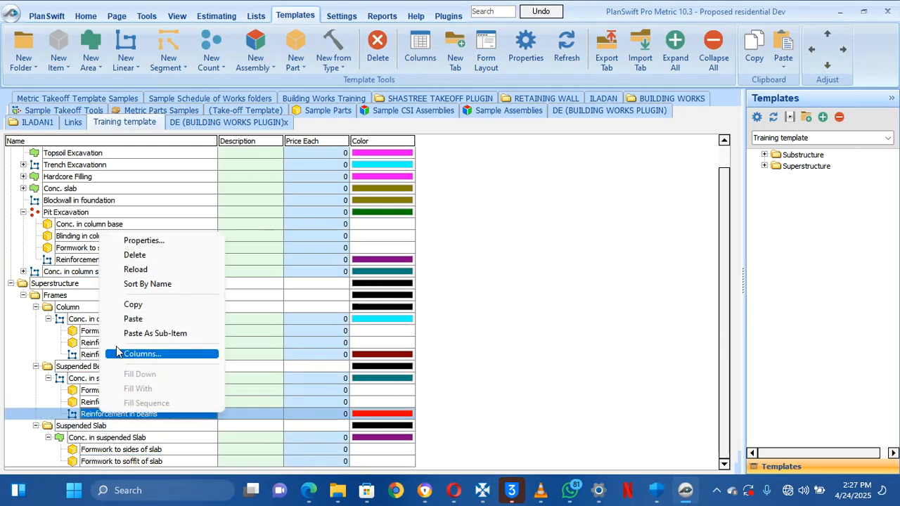
left_click(134, 306)
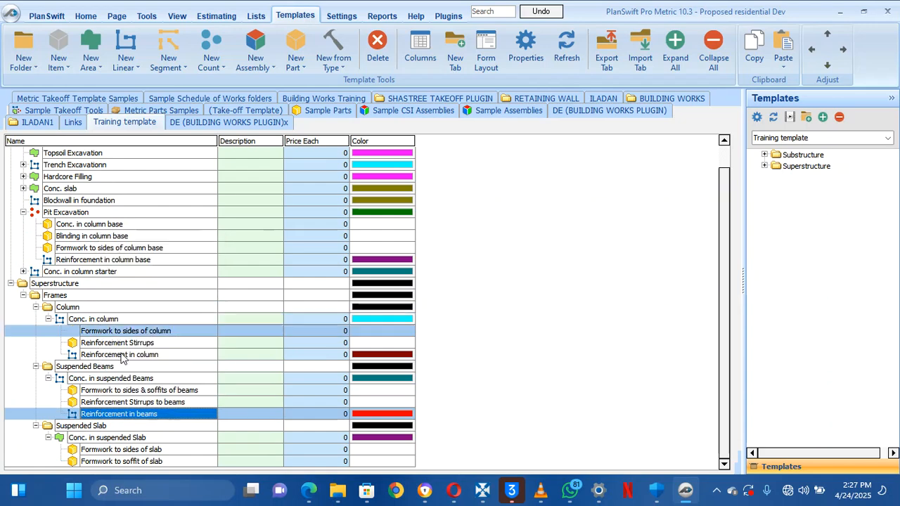
right_click(127, 467)
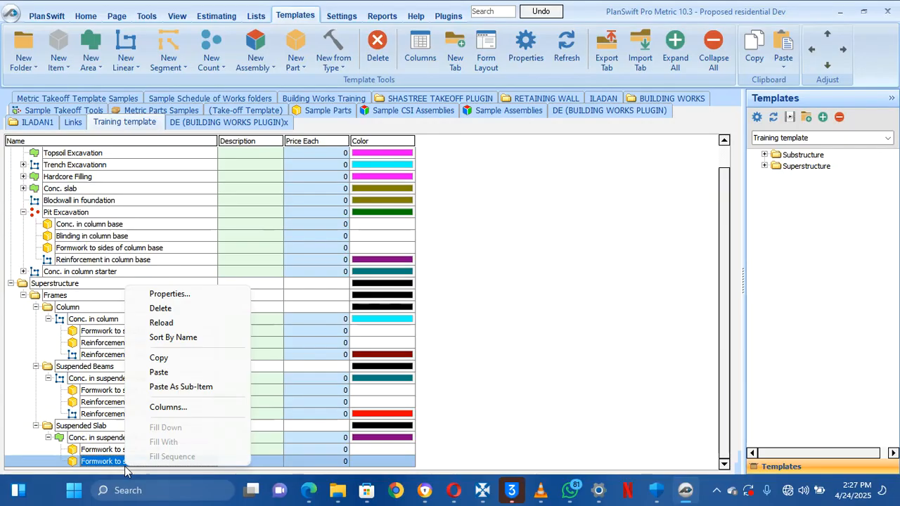
left_click(159, 374)
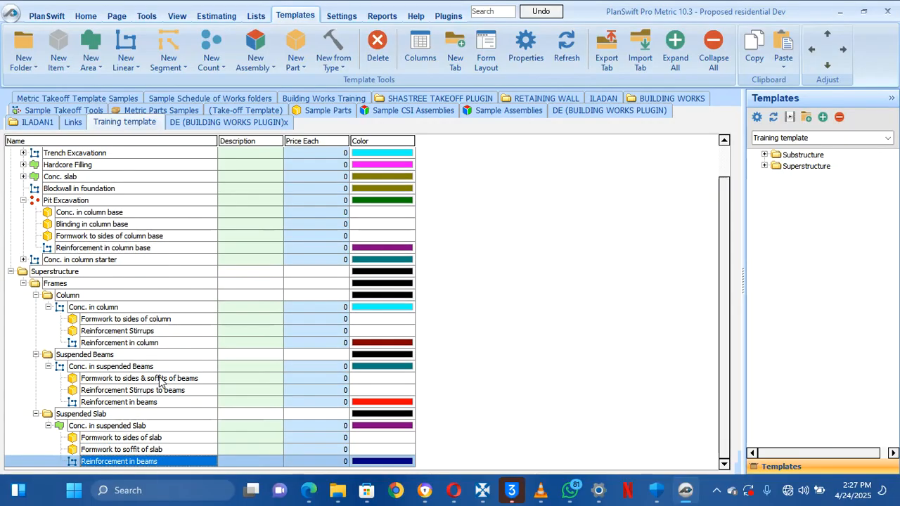
double_click(128, 462)
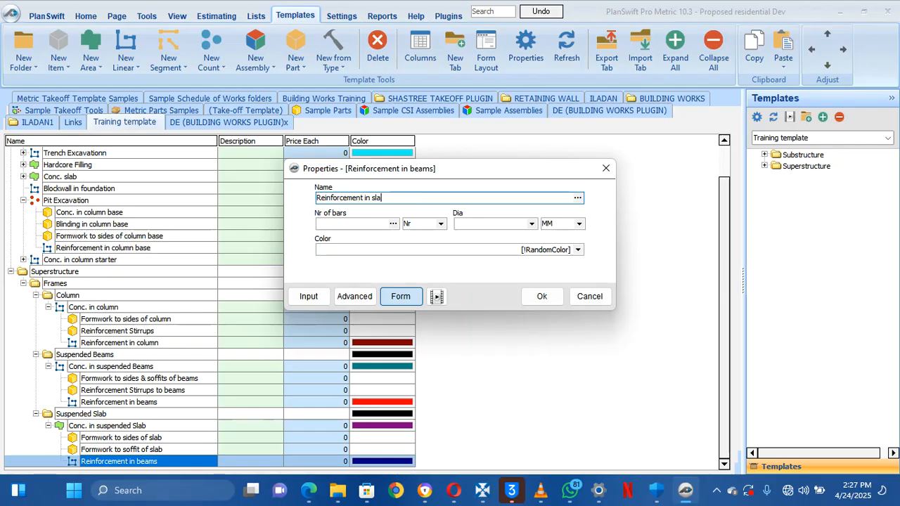
left_click(536, 296)
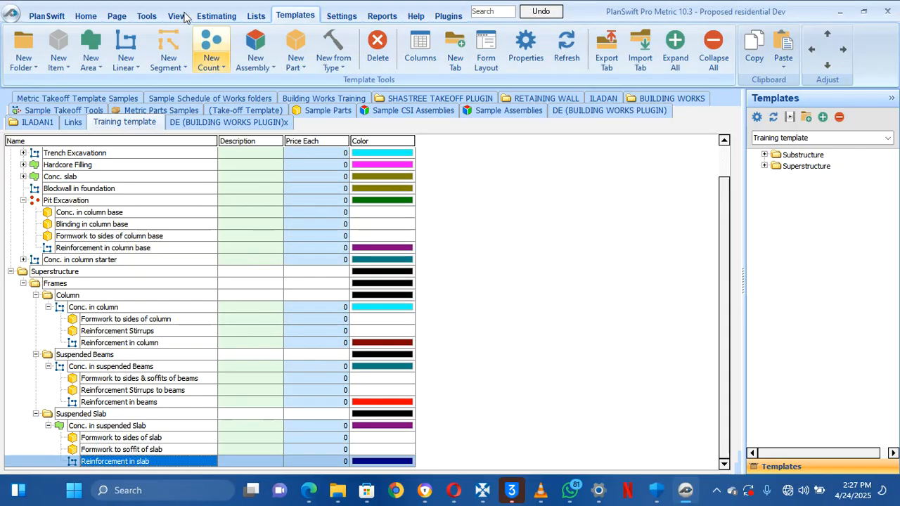
left_click(86, 16)
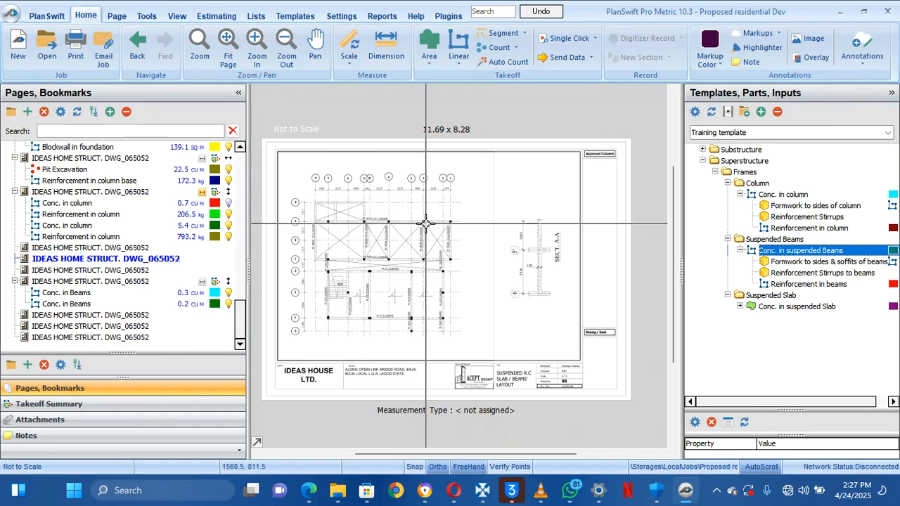
Expand Conc. in suspended Slab's parts and pan to the grid dimensions
left_click(740, 308)
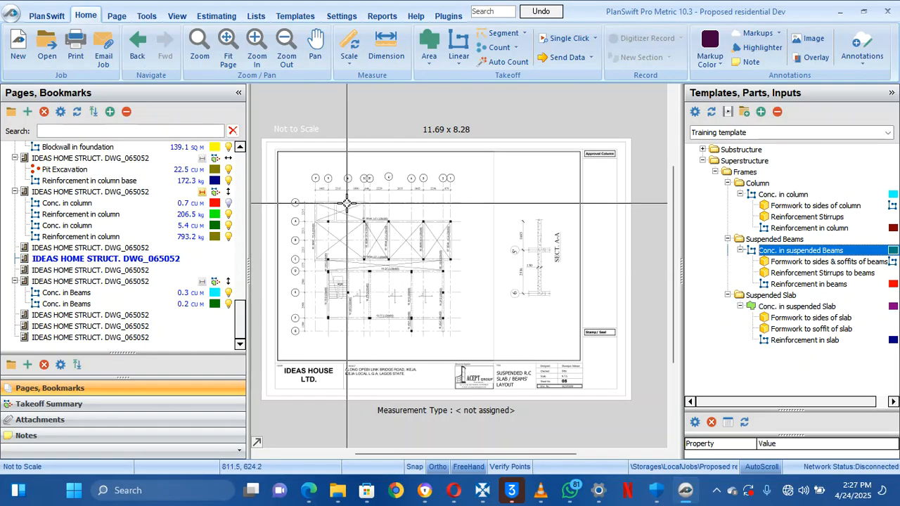
scroll(347, 186, "up", 5)
left_click_drag(359, 187, 386, 219)
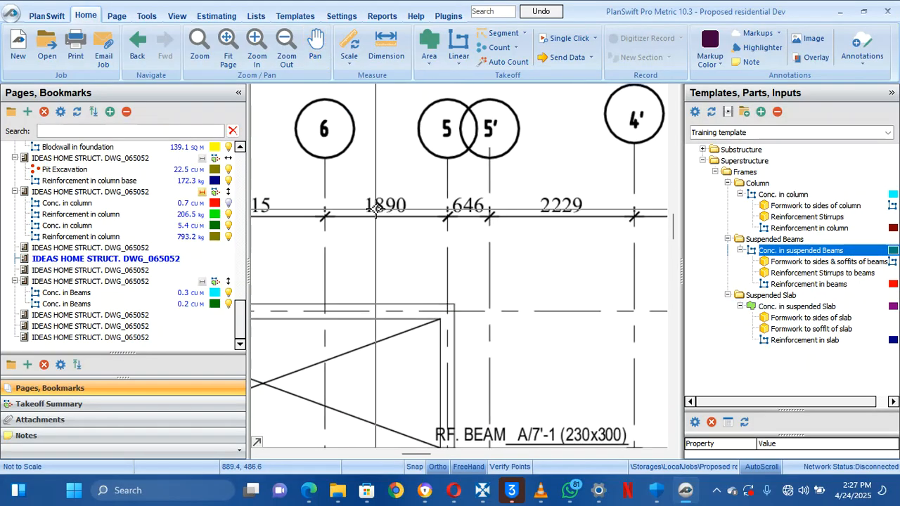
Scale the drawing to 1.89 M across the 1890 span between grid lines 6 and 5
left_click(350, 43)
mouse_move(439, 152)
left_mouse_down()
mouse_move(434, 281)
mouse_move(434, 273)
left_mouse_up()
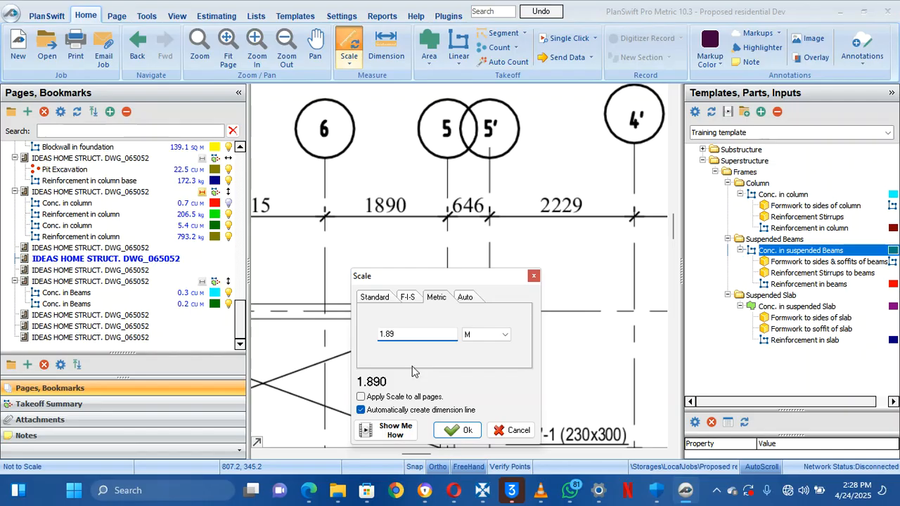
left_click(452, 431)
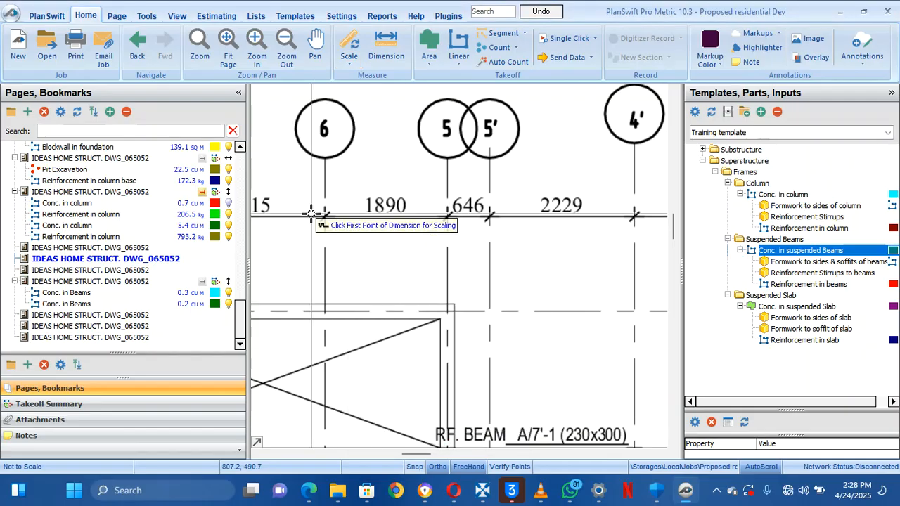
scroll(307, 217, "up", 5)
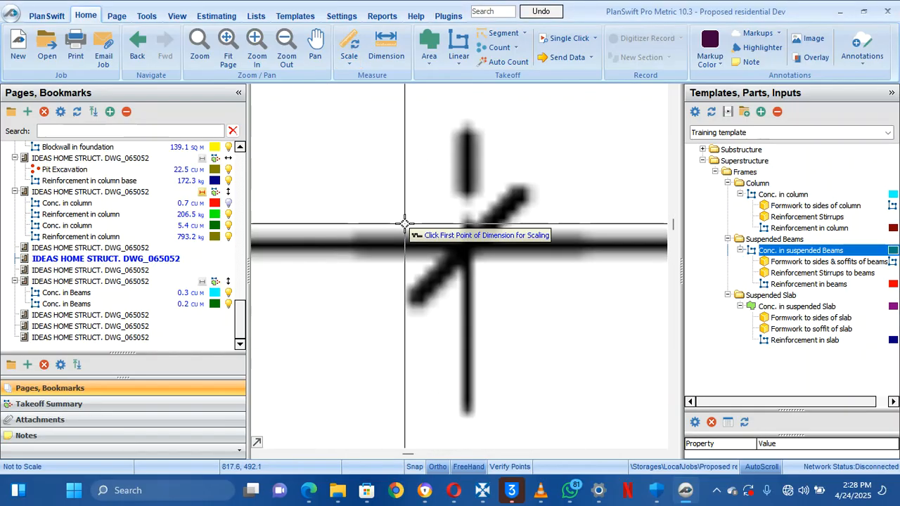
left_click(465, 245)
left_click_drag(571, 229, 349, 164)
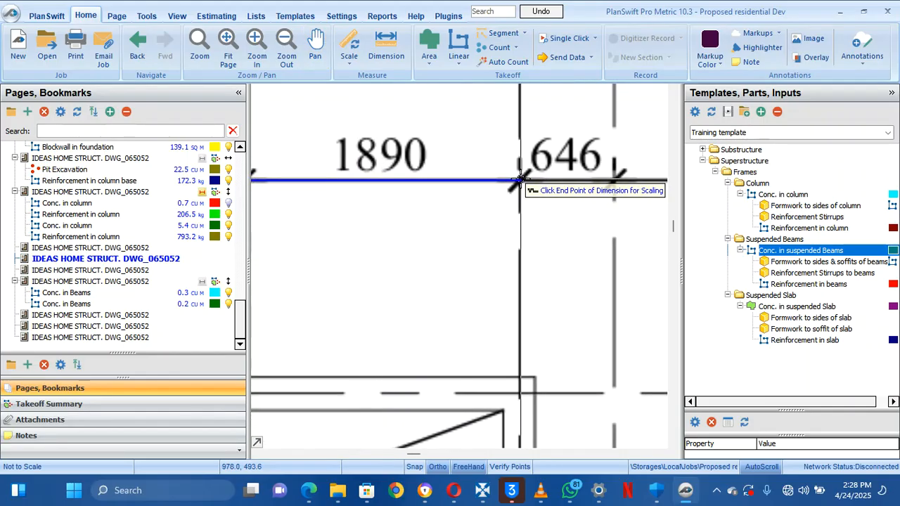
left_click(519, 179)
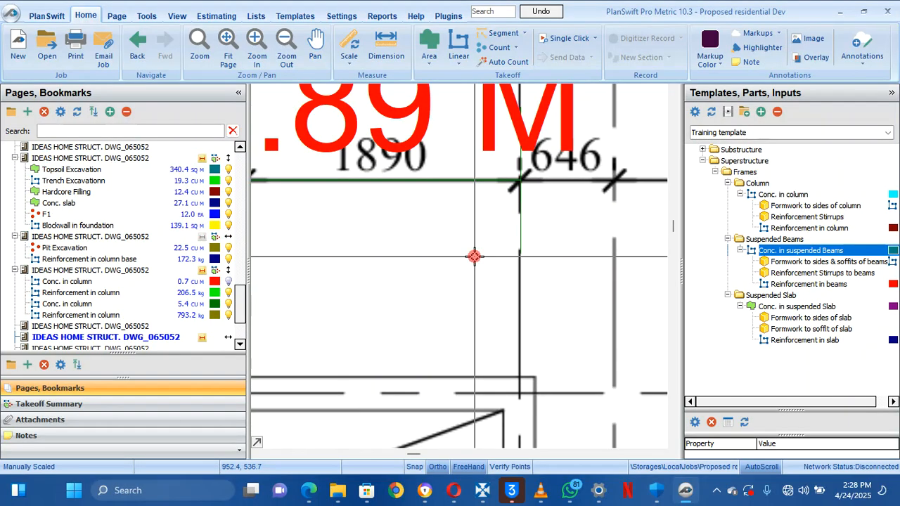
scroll(475, 256, "down", 5)
left_click_drag(475, 254, 412, 126)
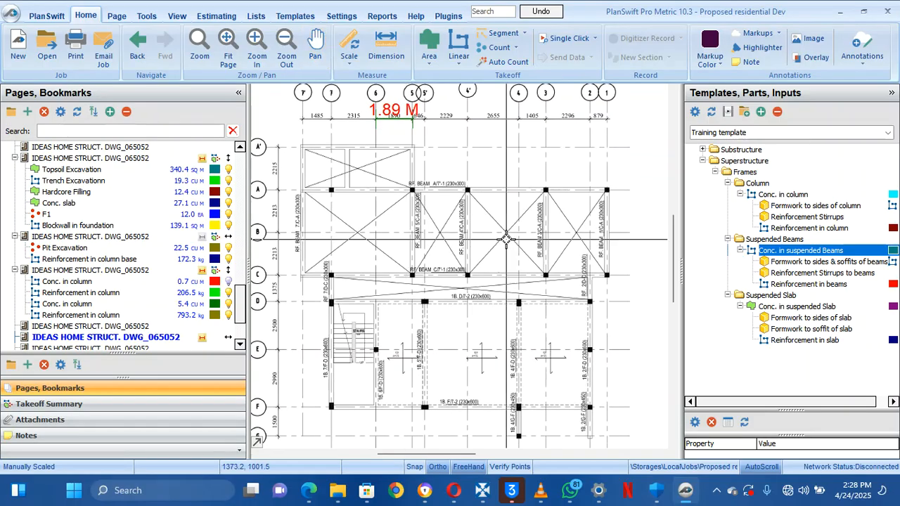
Start a Conc. in suspended Slab takeoff with a 0.15 M depth
left_click(689, 308)
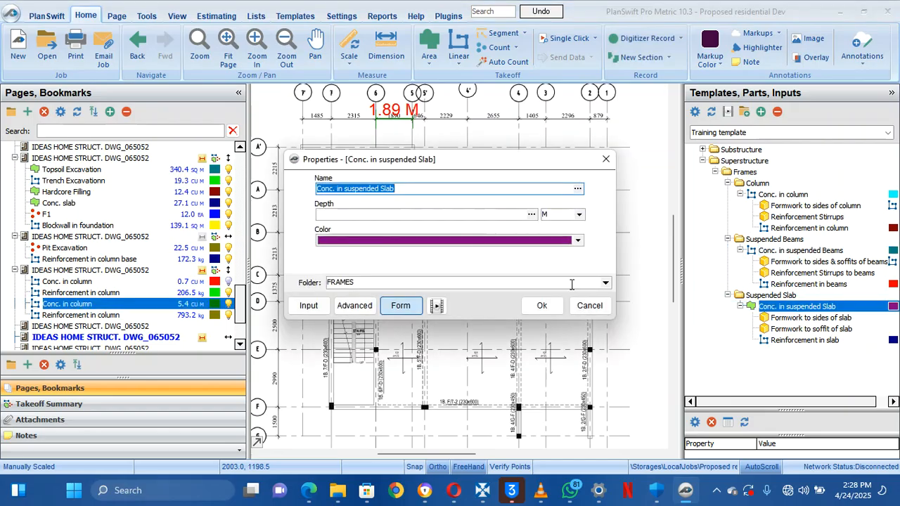
left_click(372, 219)
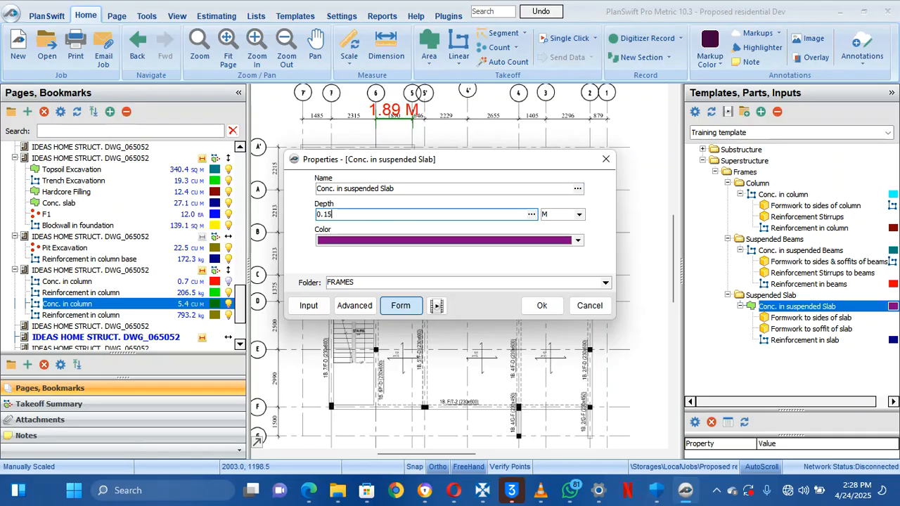
left_click(541, 306)
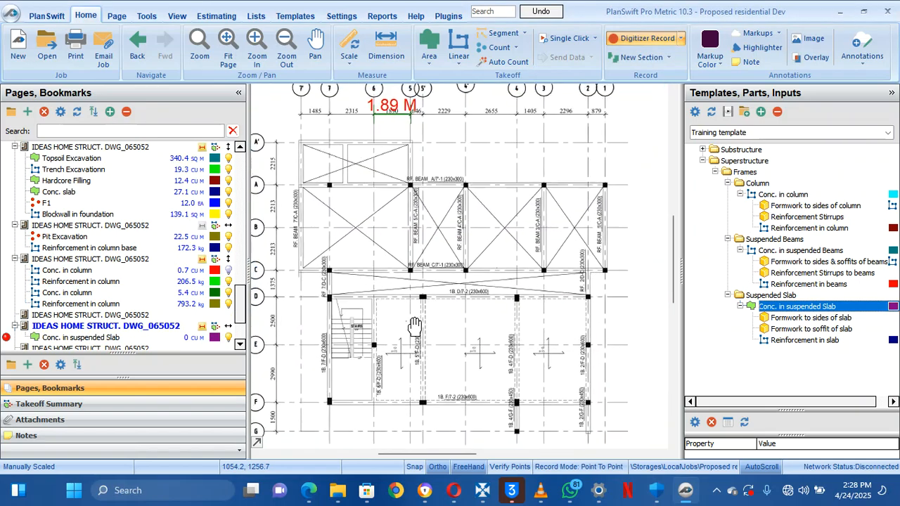
Pan and zoom around the plan to frame the slab panels for outlining
left_click_drag(415, 326, 422, 302)
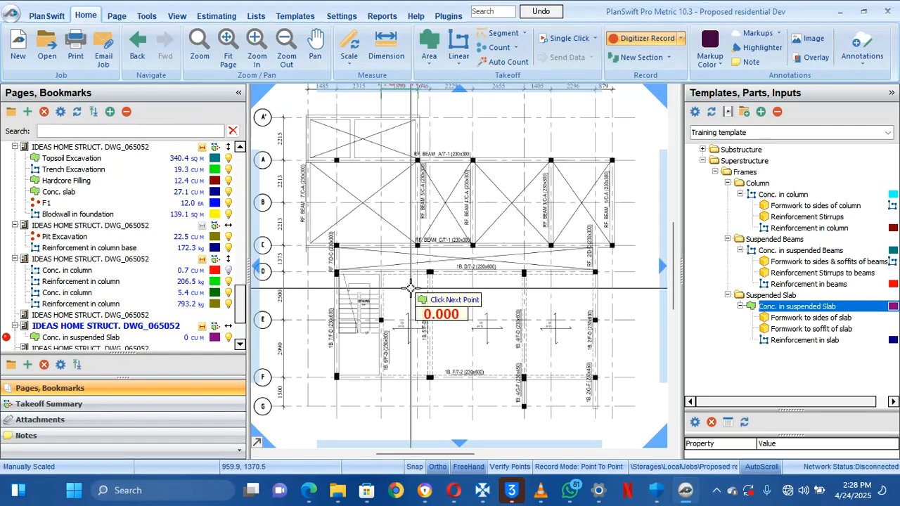
mouse_move(413, 296)
left_mouse_down()
mouse_move(414, 275)
mouse_move(472, 279)
mouse_move(473, 287)
left_mouse_up()
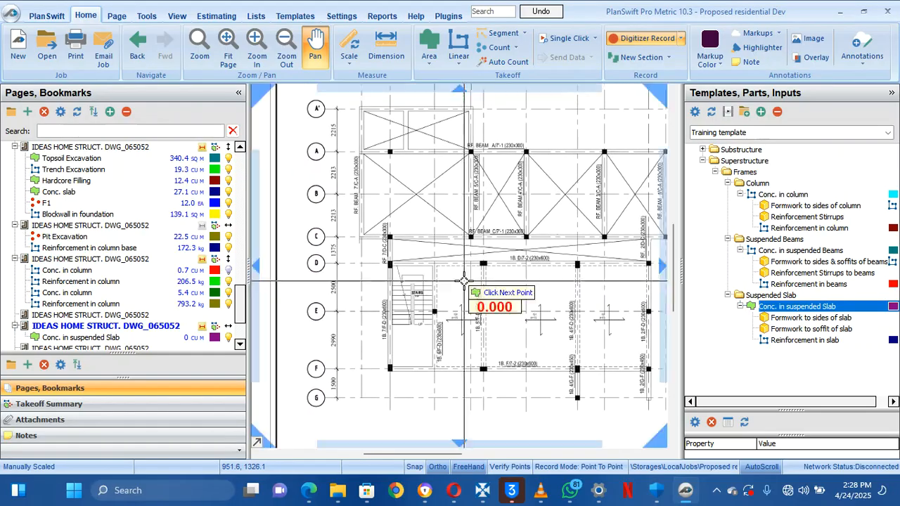
scroll(458, 334, "up", 5)
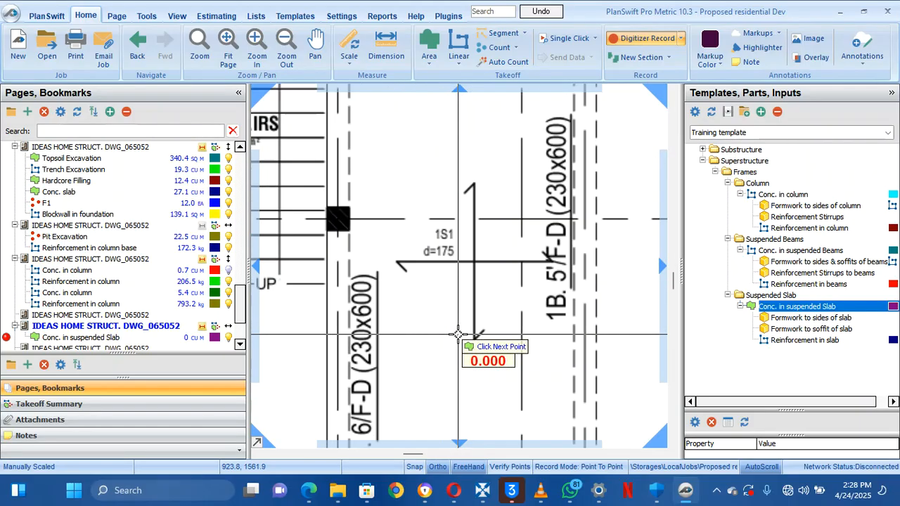
mouse_move(457, 334)
left_mouse_down()
mouse_move(412, 302)
mouse_move(370, 294)
left_mouse_up()
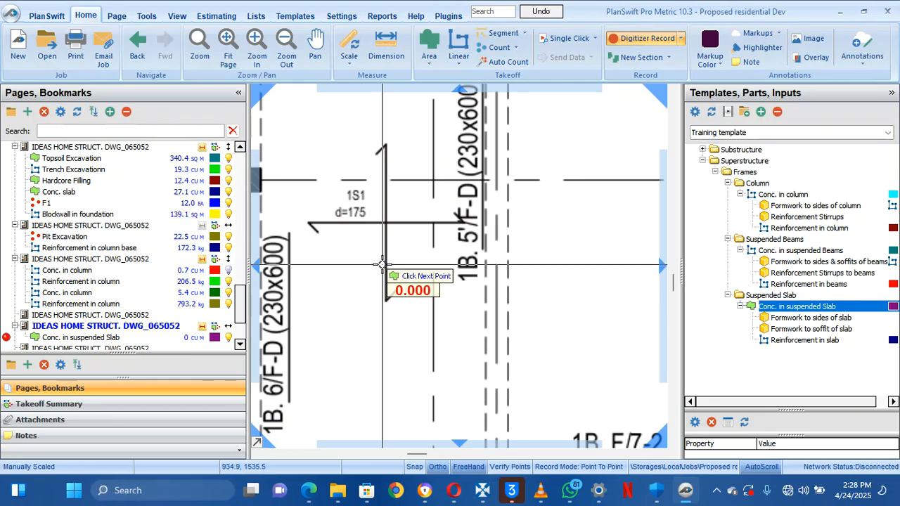
left_click_drag(384, 225, 300, 225)
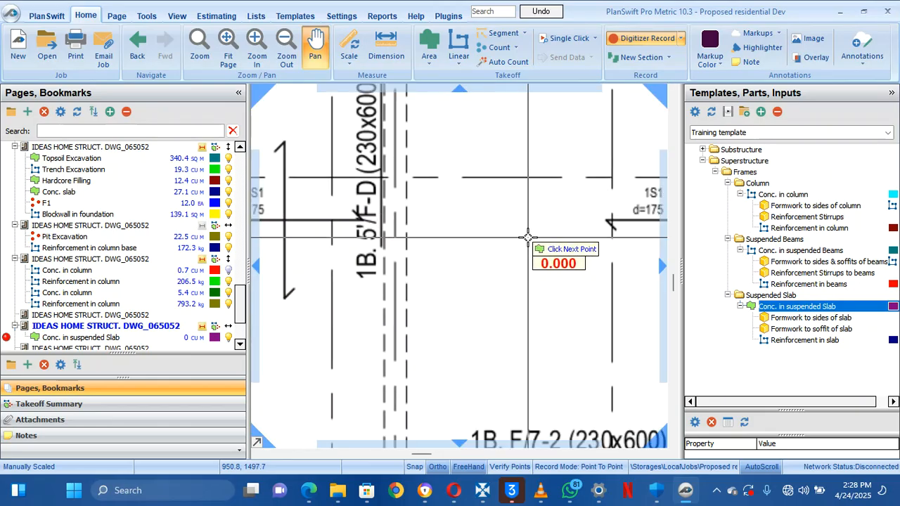
left_click_drag(528, 237, 353, 239)
left_click_drag(495, 249, 333, 232)
mouse_move(605, 196)
left_mouse_down()
mouse_move(373, 277)
mouse_move(417, 241)
left_mouse_up()
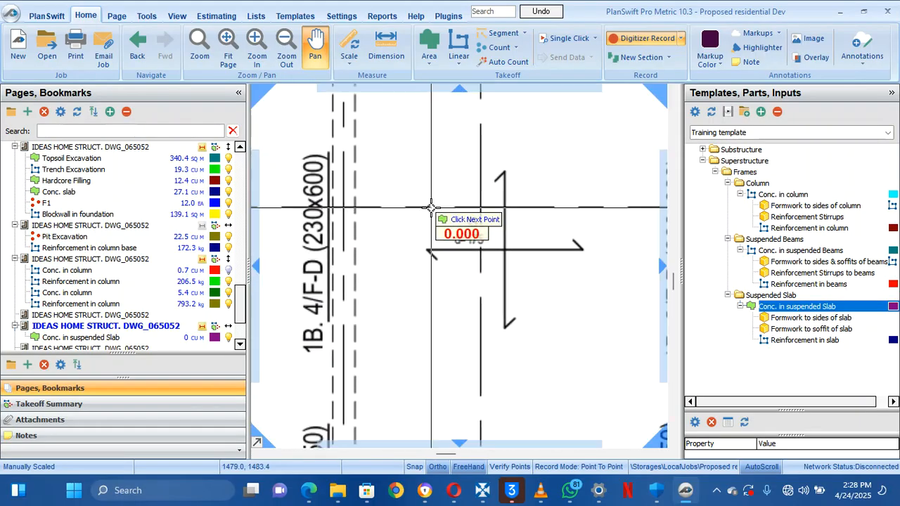
scroll(449, 221, "down", 5)
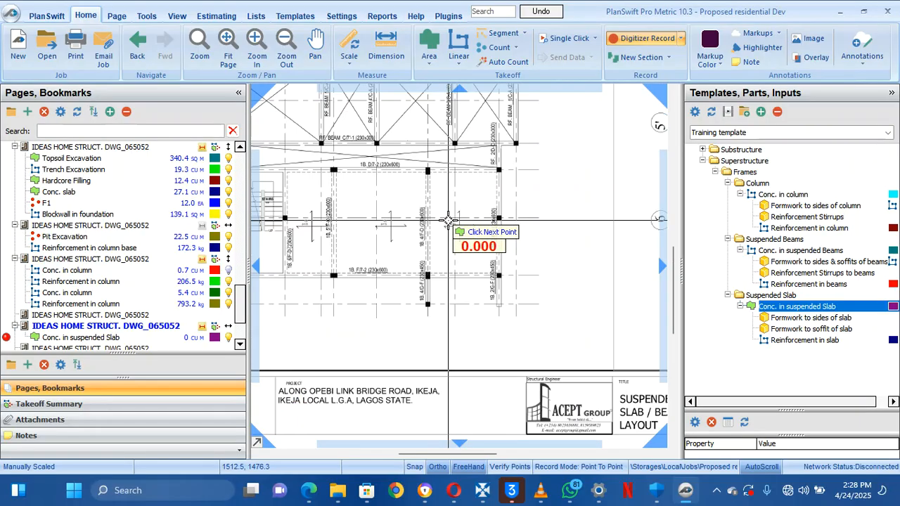
mouse_move(392, 195)
left_mouse_down()
mouse_move(439, 259)
mouse_move(484, 281)
left_mouse_up()
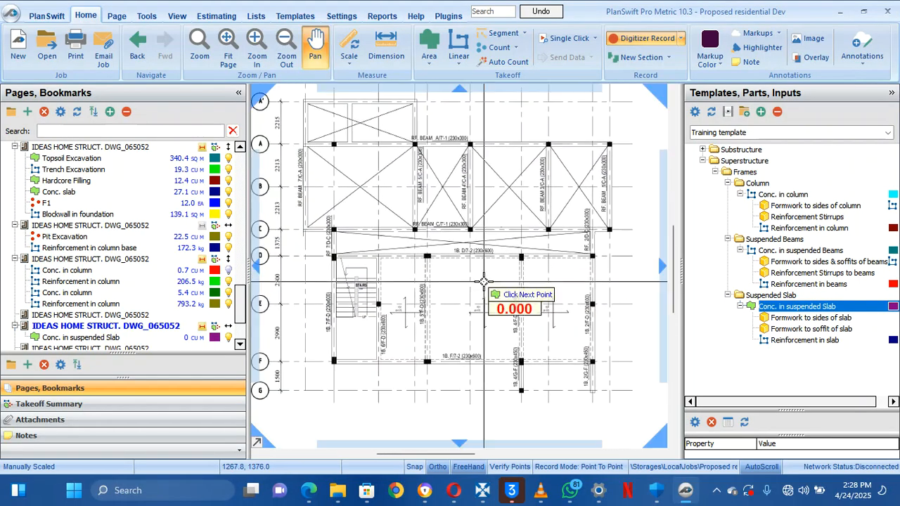
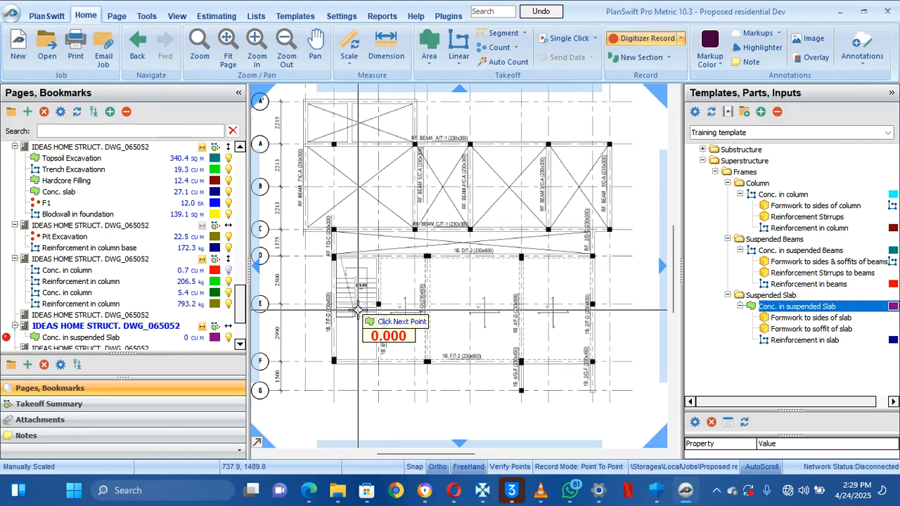
Place a first slab point at the lower-left column, then stop the unfinished slab takeoff
scroll(358, 309, "up", 3)
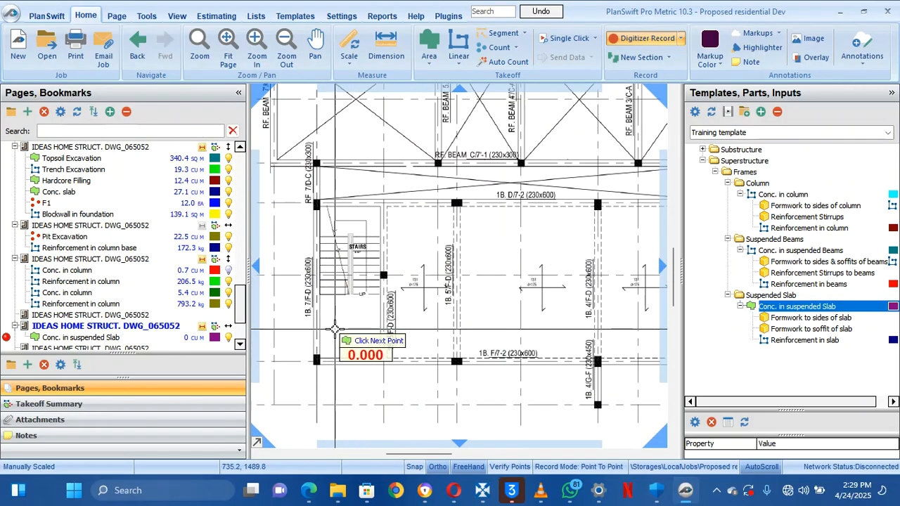
mouse_move(376, 231)
left_mouse_down()
mouse_move(361, 287)
mouse_move(365, 279)
left_mouse_up()
mouse_move(339, 388)
left_mouse_down()
mouse_move(359, 341)
mouse_move(360, 358)
left_mouse_up()
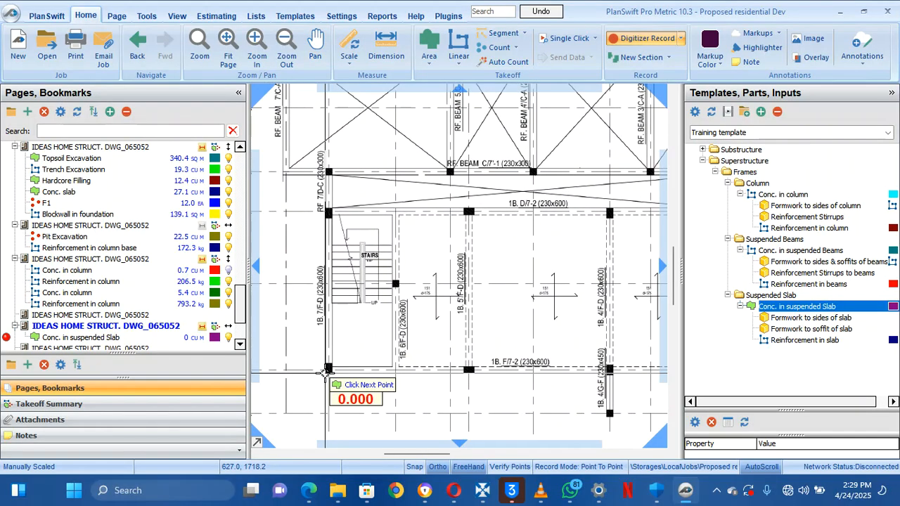
left_click(327, 373)
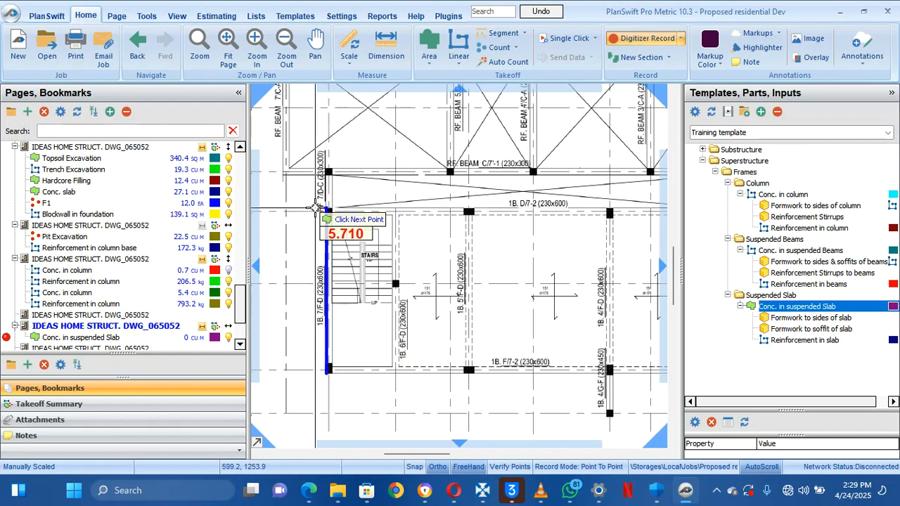
left_click_drag(316, 210, 325, 234)
right_click(318, 228)
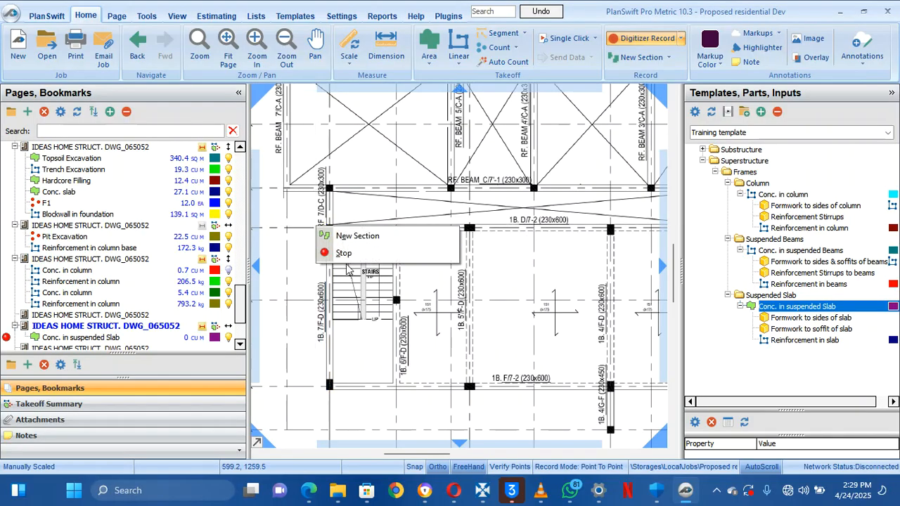
left_click(344, 253)
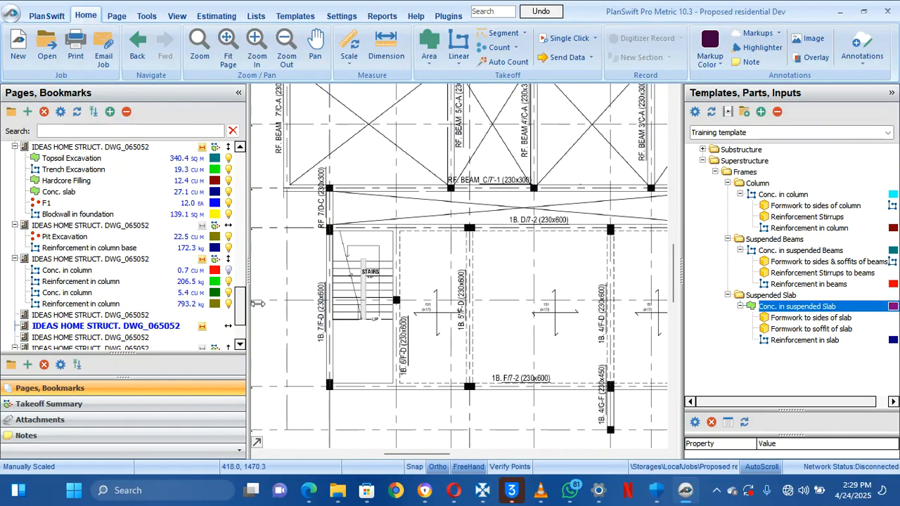
left_click_drag(240, 307, 240, 354)
left_click(187, 337)
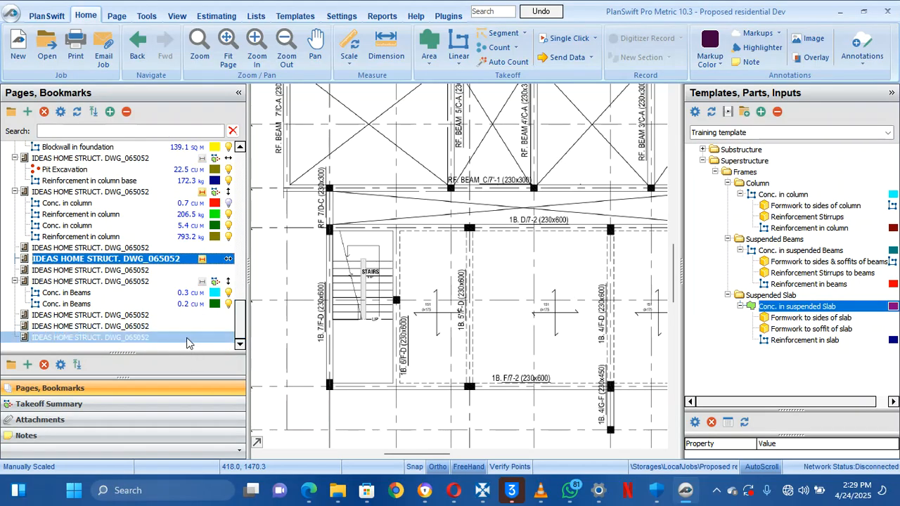
left_click(174, 326)
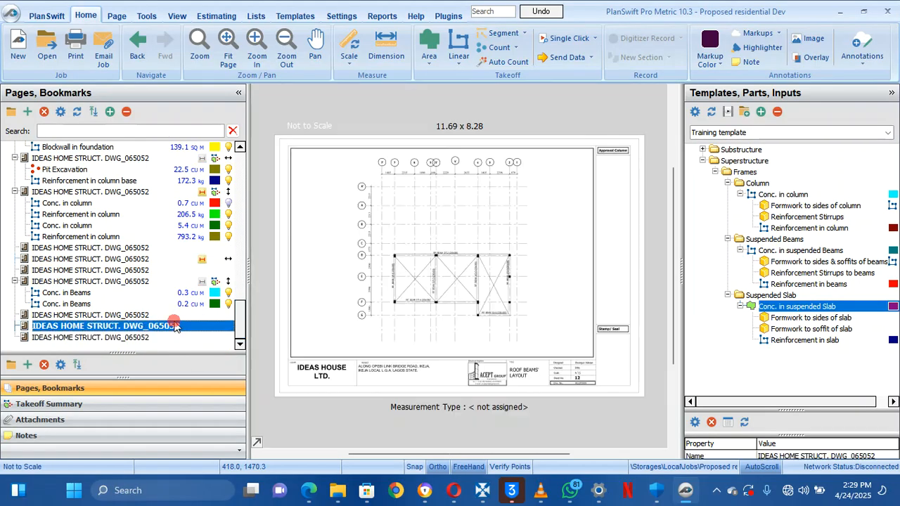
left_click(166, 318)
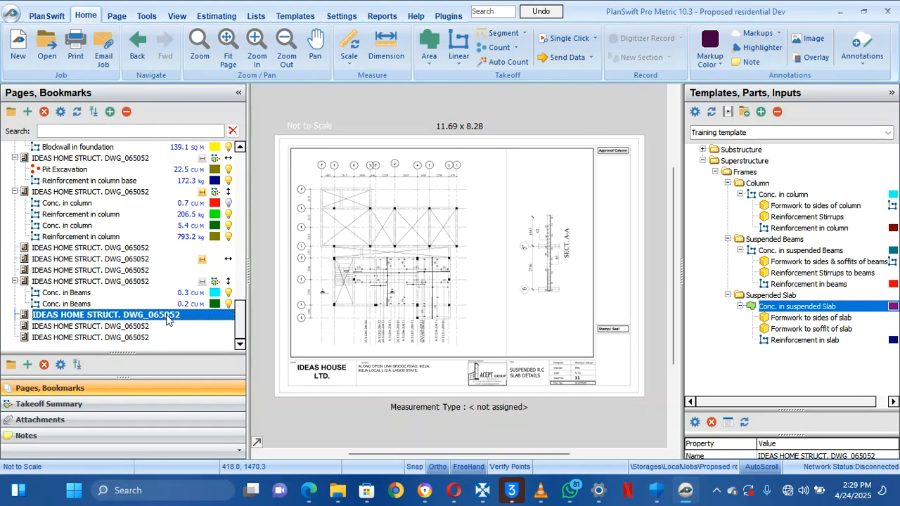
scroll(362, 280, "up", 3)
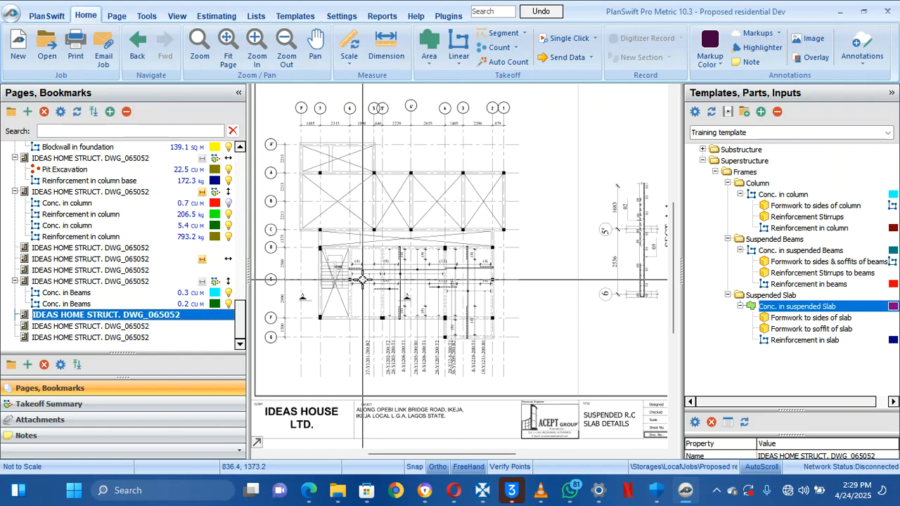
scroll(361, 280, "up", 2)
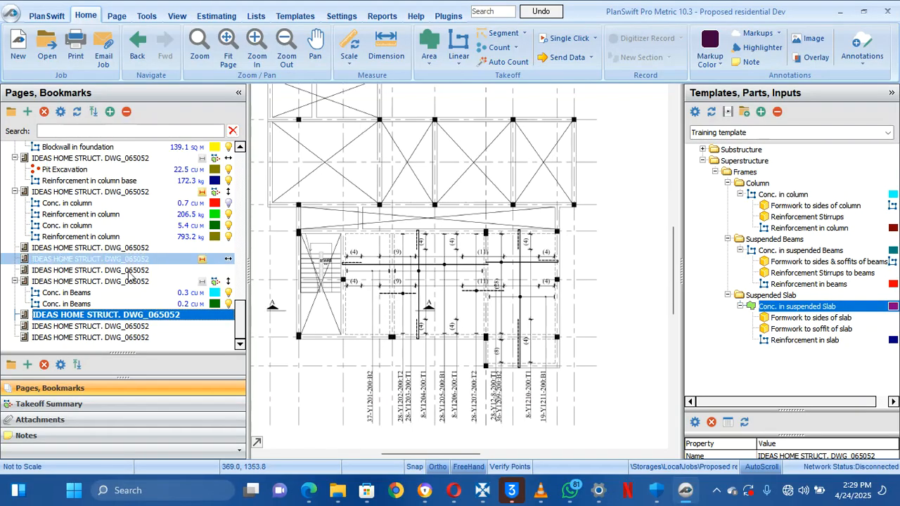
left_click(121, 281)
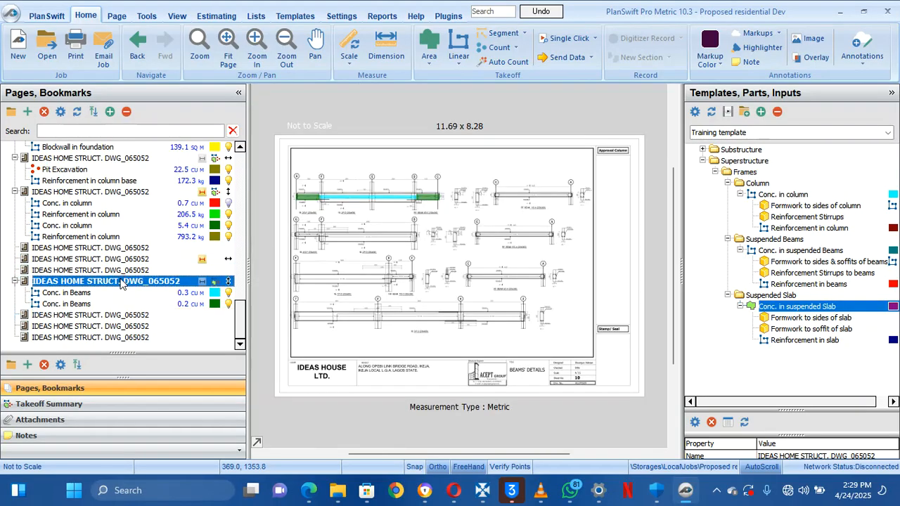
left_click(121, 260)
scroll(354, 311, "up", 3)
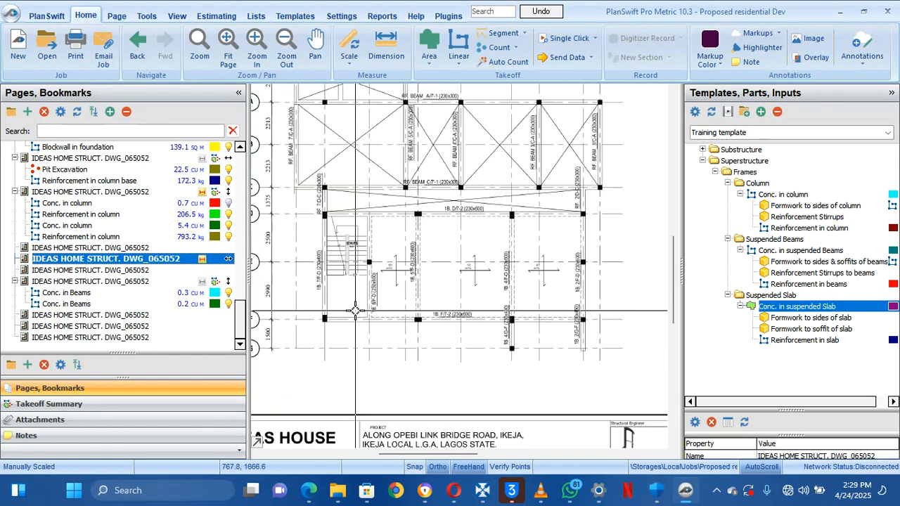
mouse_move(355, 310)
left_mouse_down()
mouse_move(377, 332)
mouse_move(371, 351)
left_mouse_up()
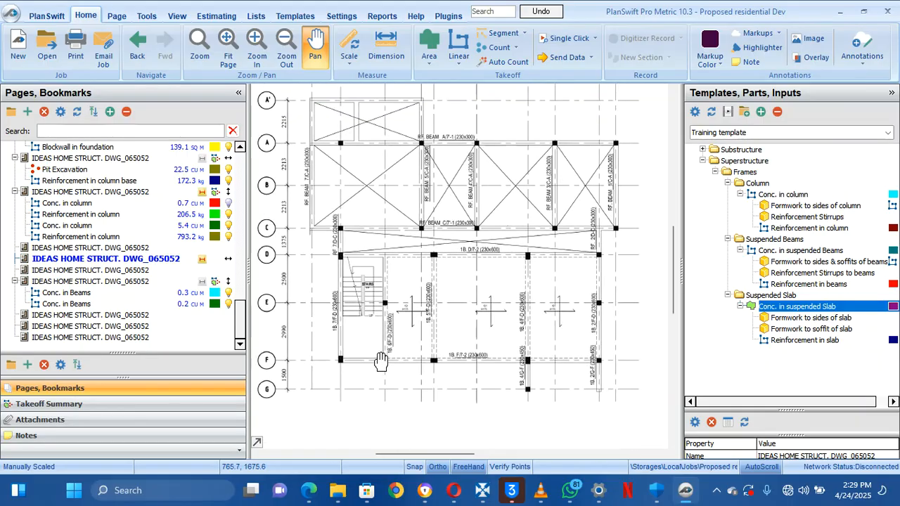
Give Conc. in suspended Slab a 0.175 M depth and start tracing at the lower-left corner
left_click(692, 306)
left_click(374, 216)
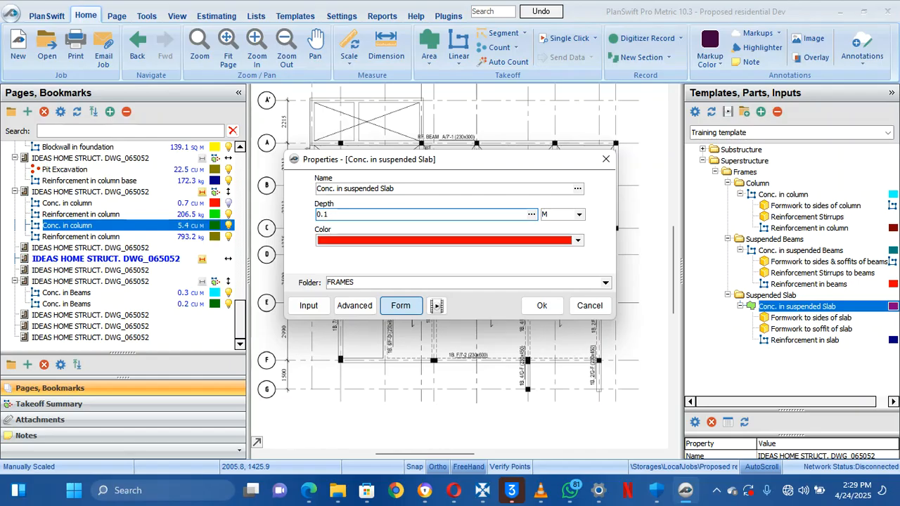
left_click(540, 304)
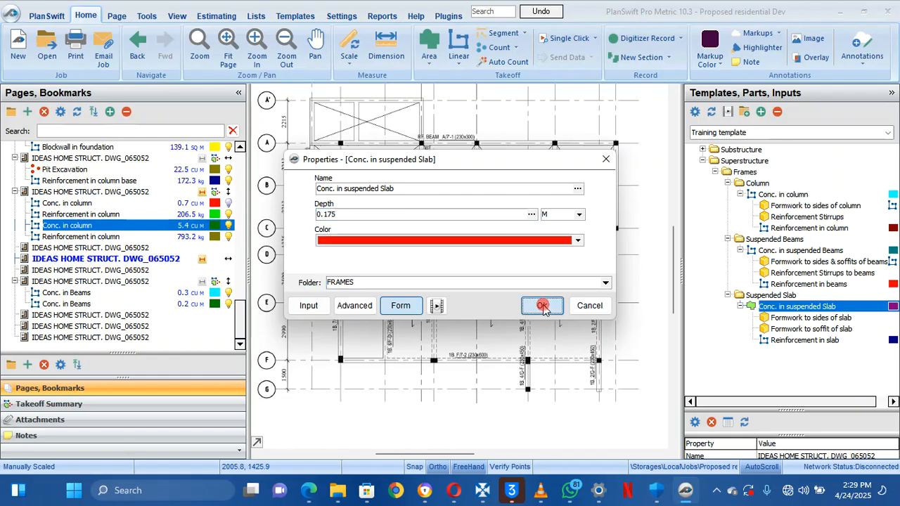
left_click_drag(421, 339, 396, 307)
left_click_drag(327, 289, 335, 314)
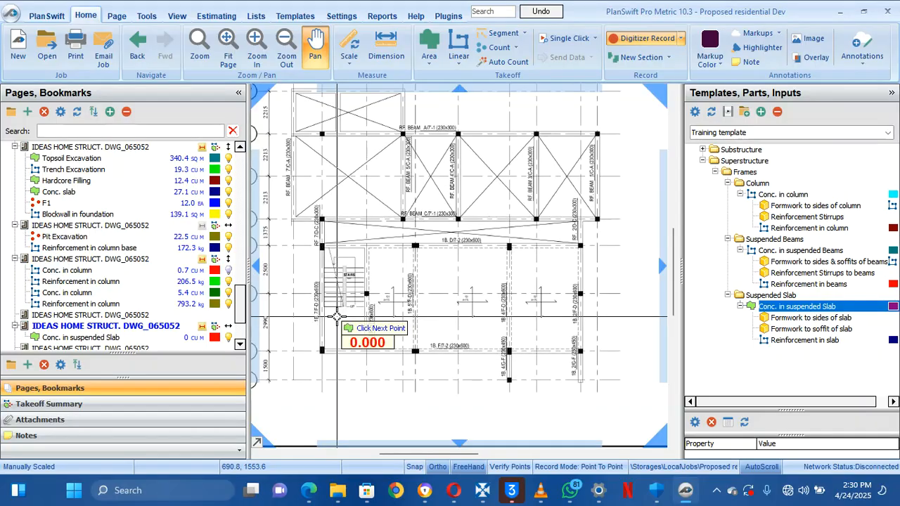
Trace the slab's left edge and top edge corners, including the step near the top
left_click(320, 354)
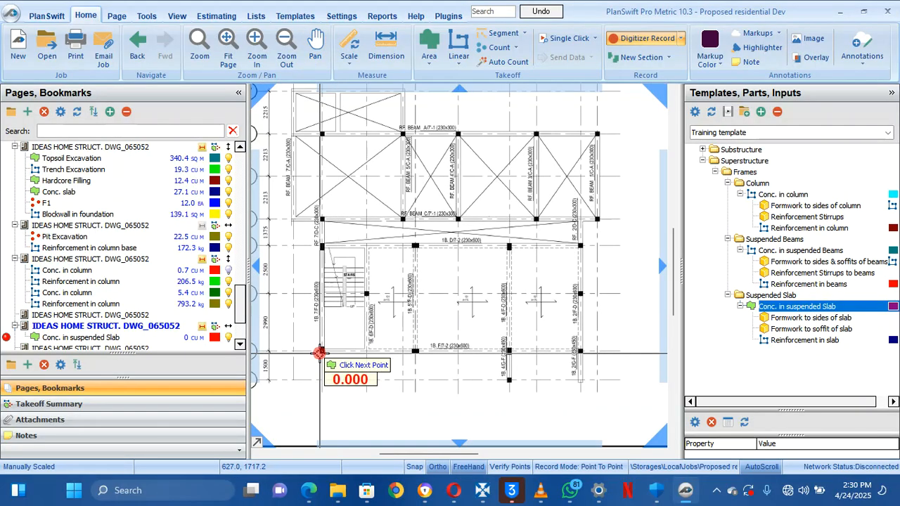
left_click(321, 221)
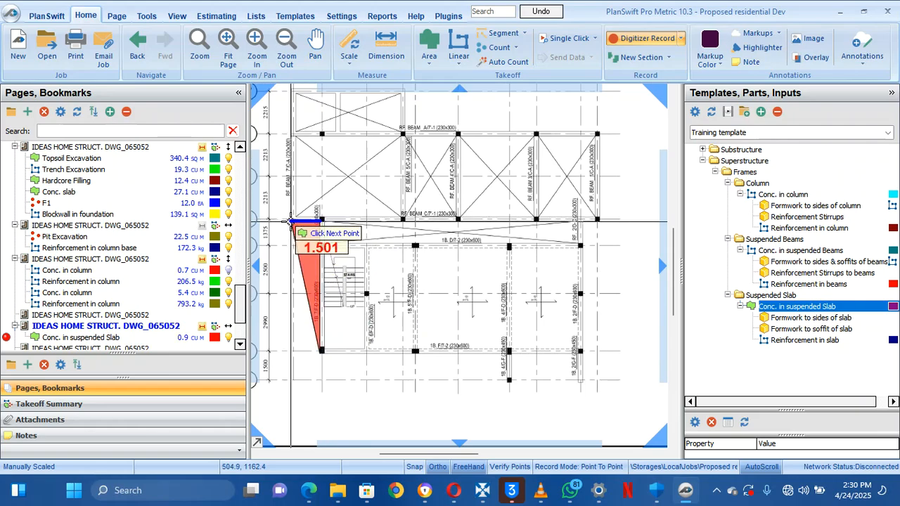
scroll(287, 159, "up", 2)
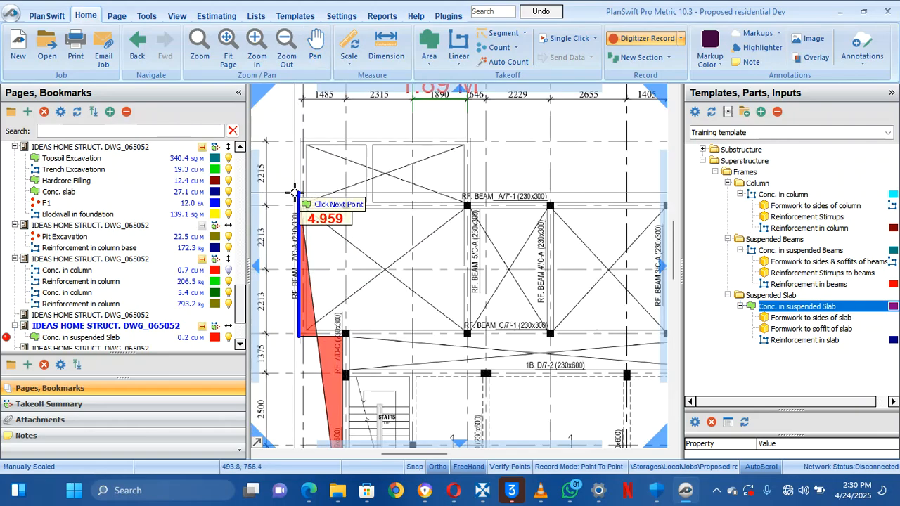
left_click(299, 140)
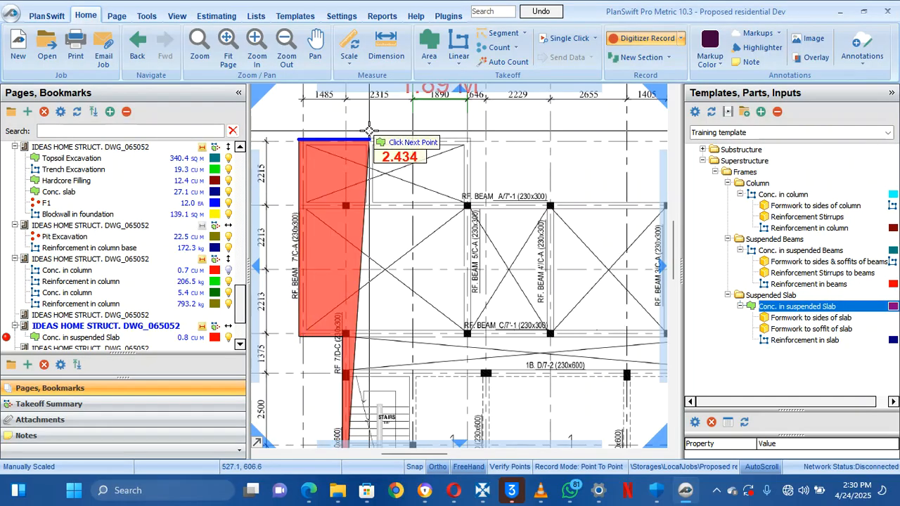
left_click(471, 141)
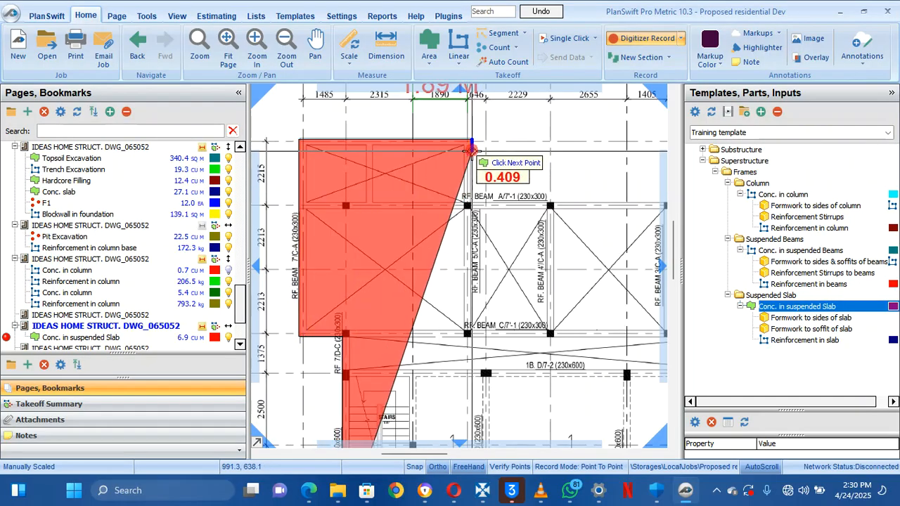
left_click(471, 202)
left_click_drag(558, 190, 425, 179)
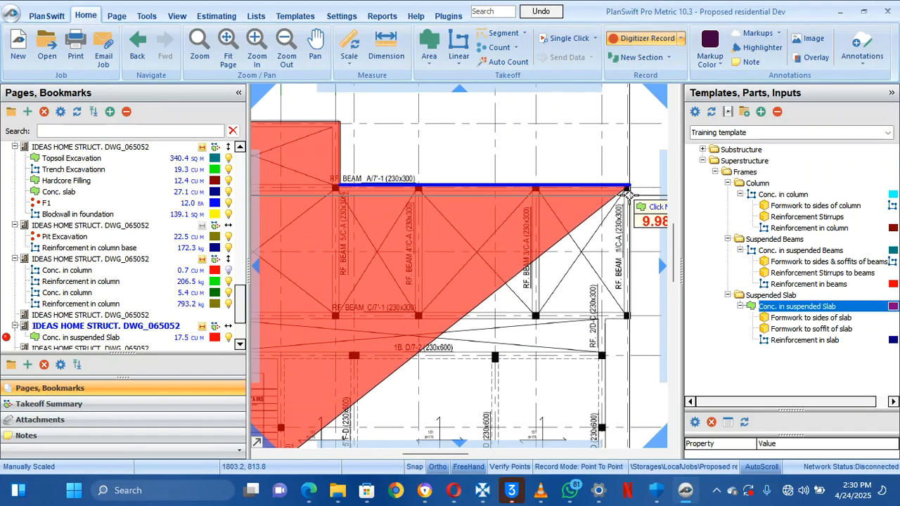
Finish the outline along the right edge and bottom-right corners to close the slab area
left_click(626, 190)
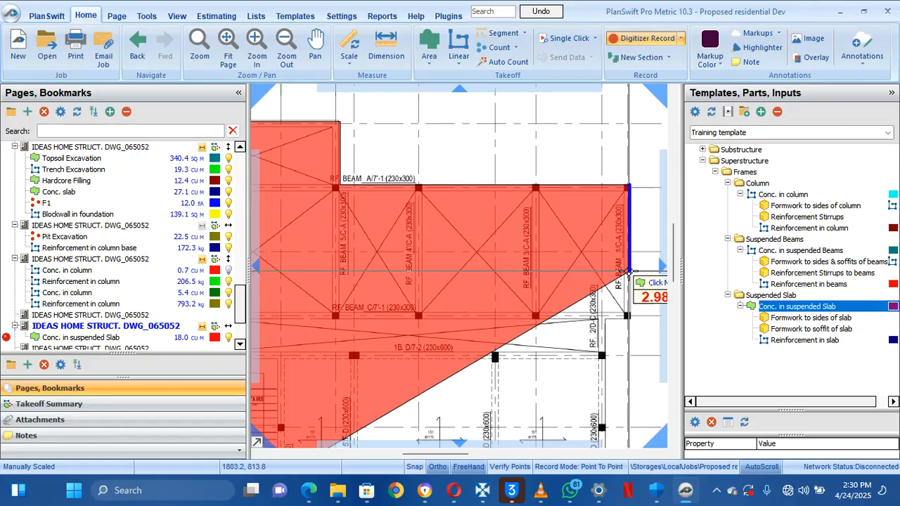
left_click(628, 317)
left_click(604, 318)
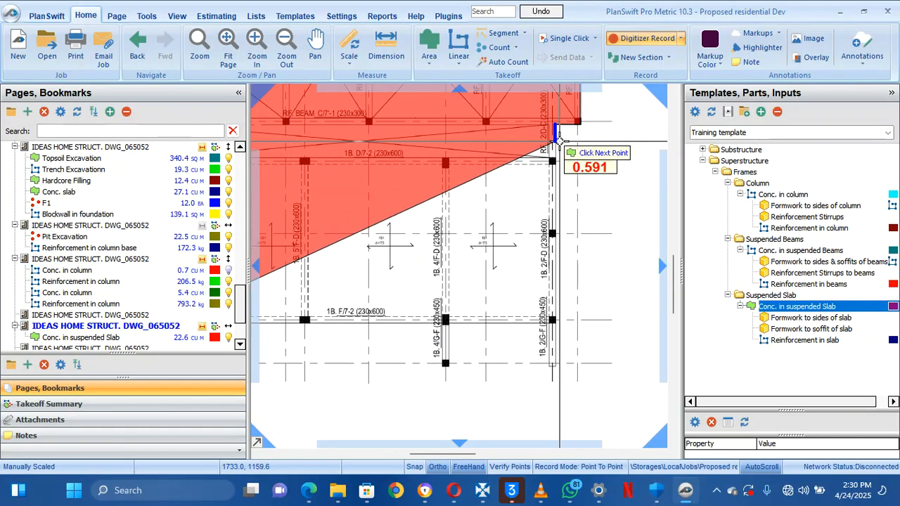
left_click(563, 321)
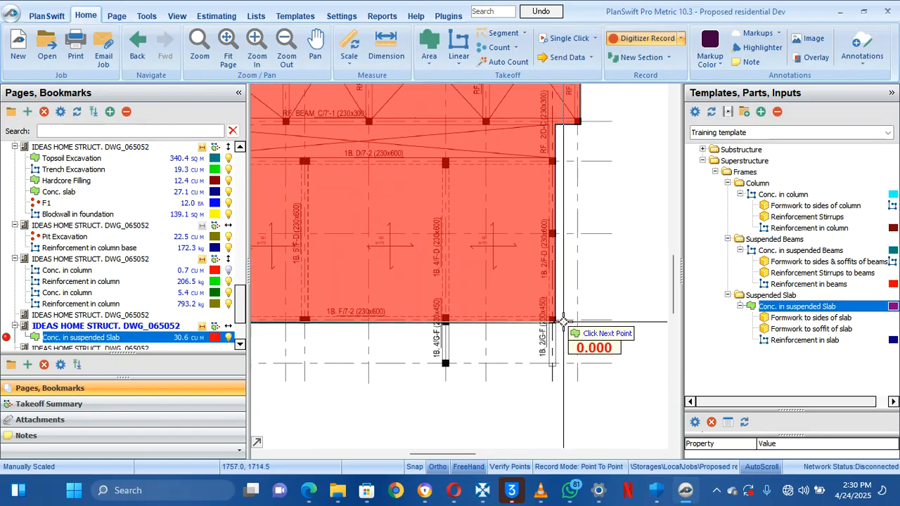
scroll(563, 321, "down", 3)
right_click(518, 291)
Stop recording the finished slab area and bring the stair area into view
left_click(531, 318)
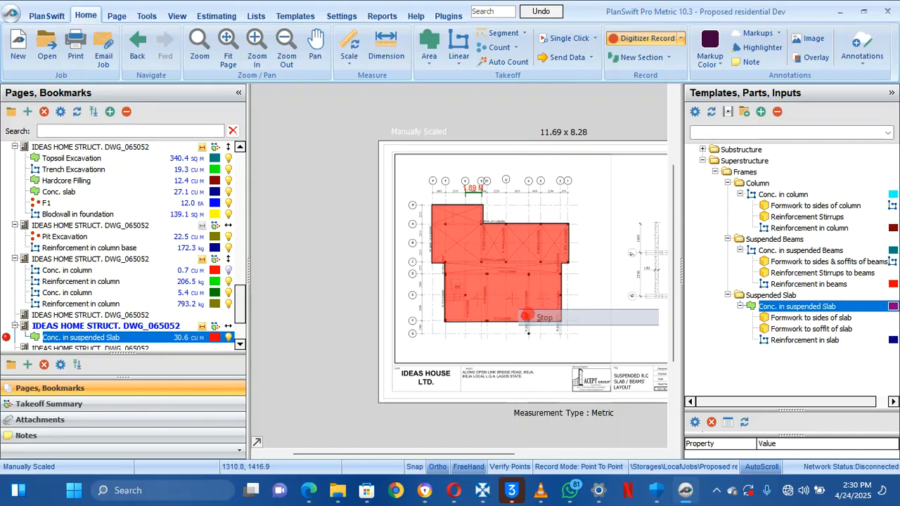
scroll(529, 314, "up", 3)
left_click_drag(428, 279, 494, 291)
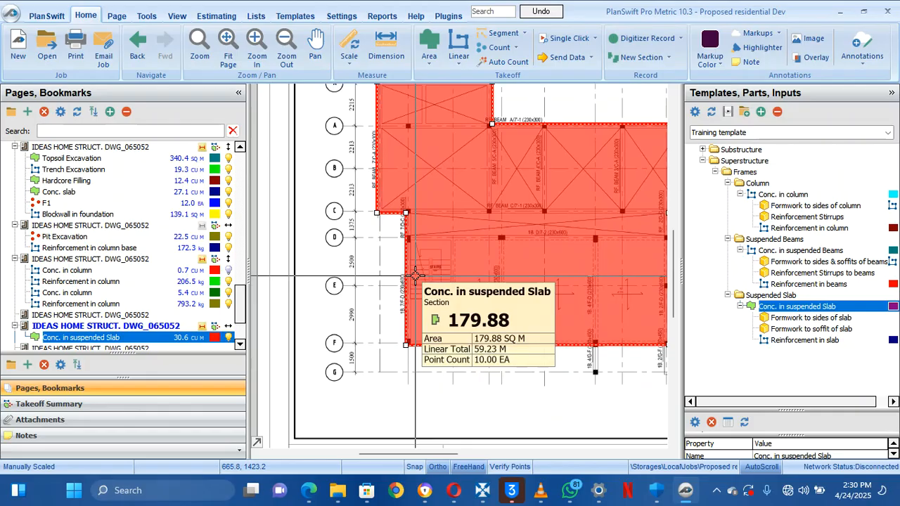
scroll(418, 275, "up", 4)
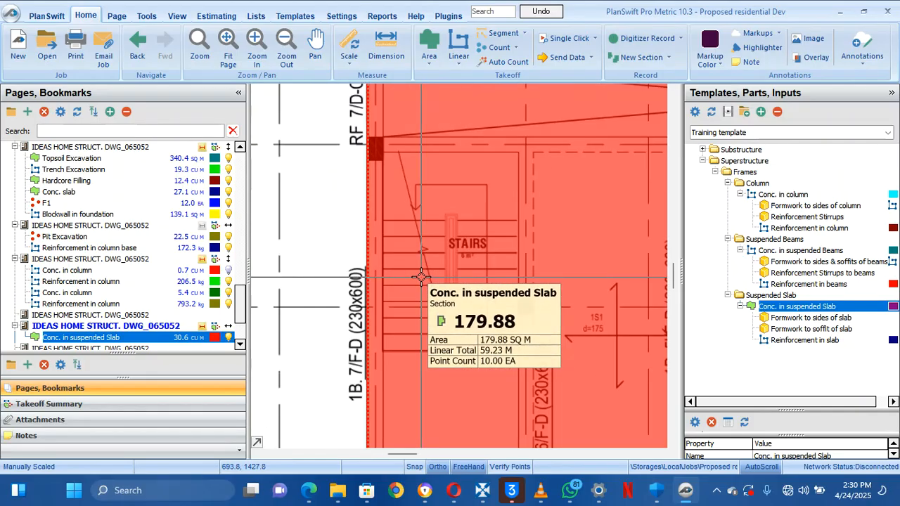
left_click_drag(421, 276, 388, 253)
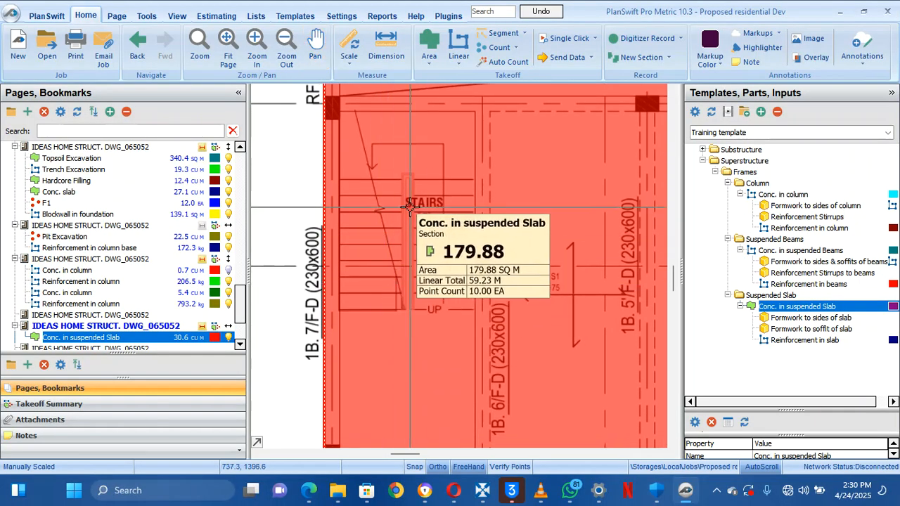
Bring up the slab takeoff's editing menu to reach Subtract from Section (BOX)
right_click(400, 176)
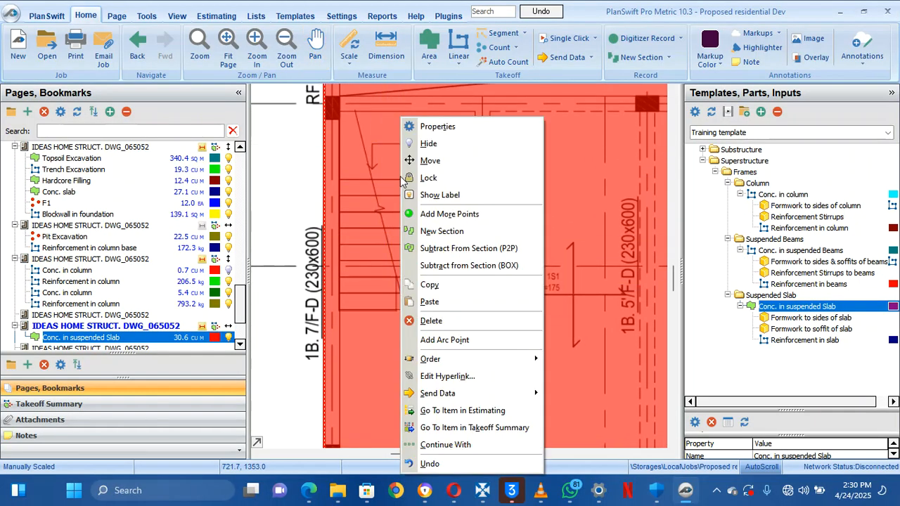
left_click(377, 205)
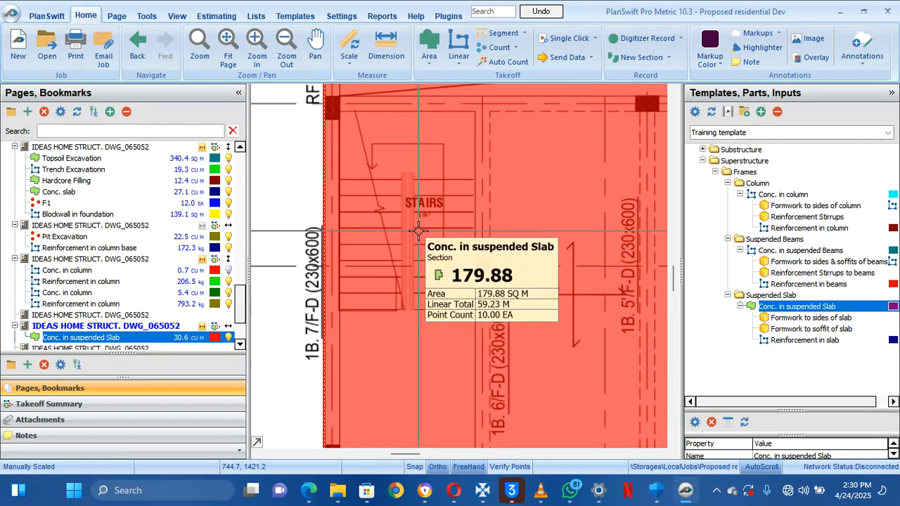
right_click(389, 172)
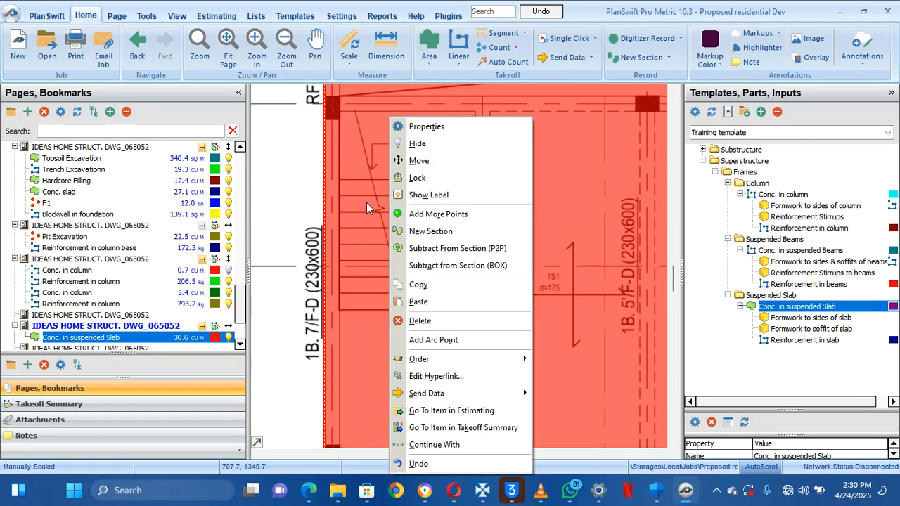
left_click(366, 206)
right_click(379, 202)
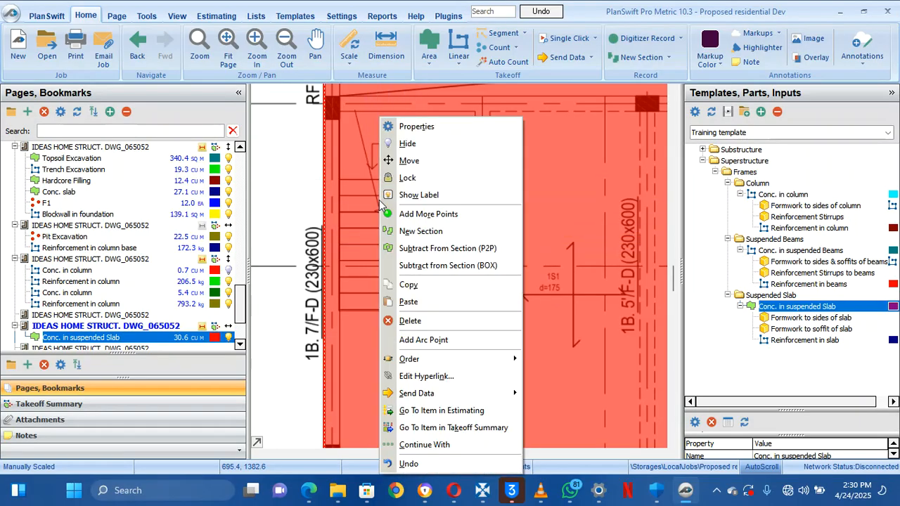
left_click(365, 189)
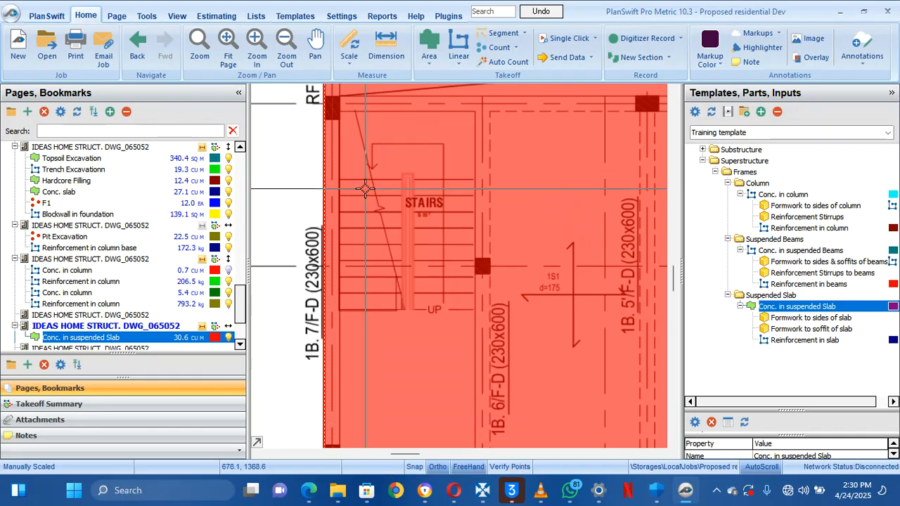
right_click(365, 190)
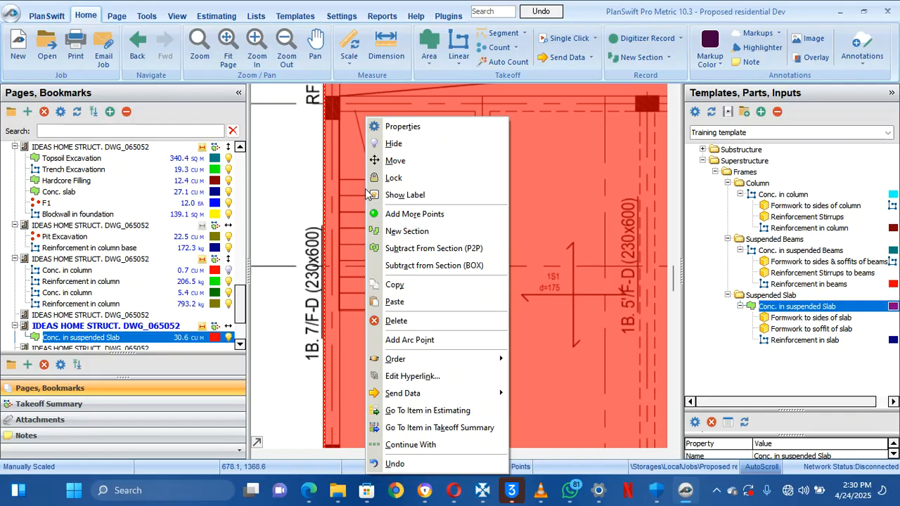
Box-subtract the staircase rectangle from the slab, dropping it to 29.5 cu m
left_click(408, 267)
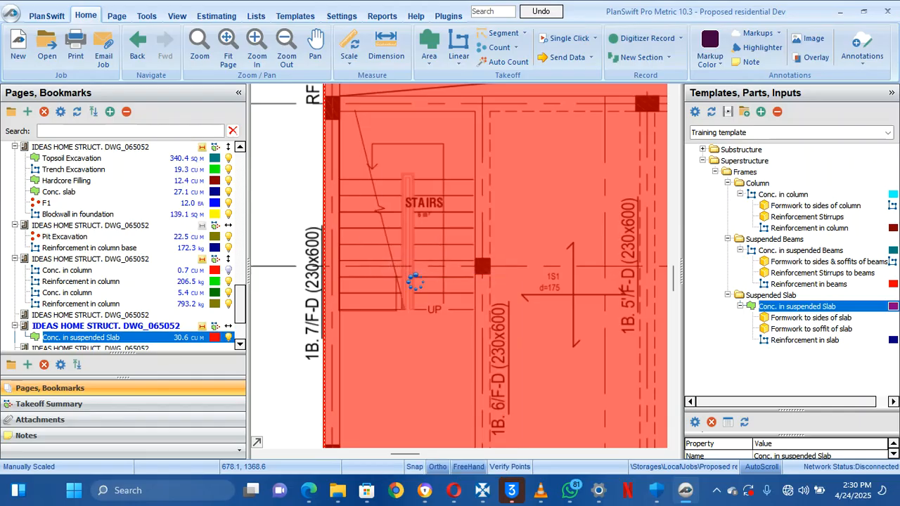
left_click(339, 308)
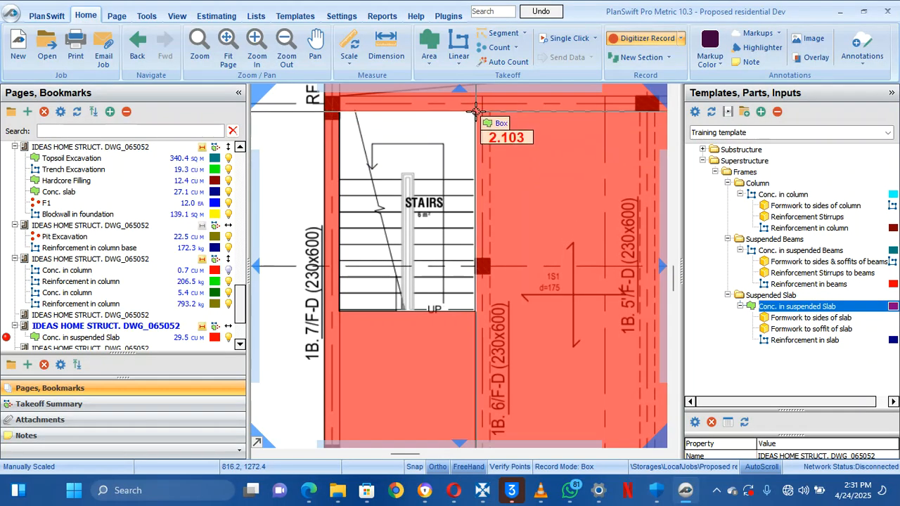
left_click(476, 111)
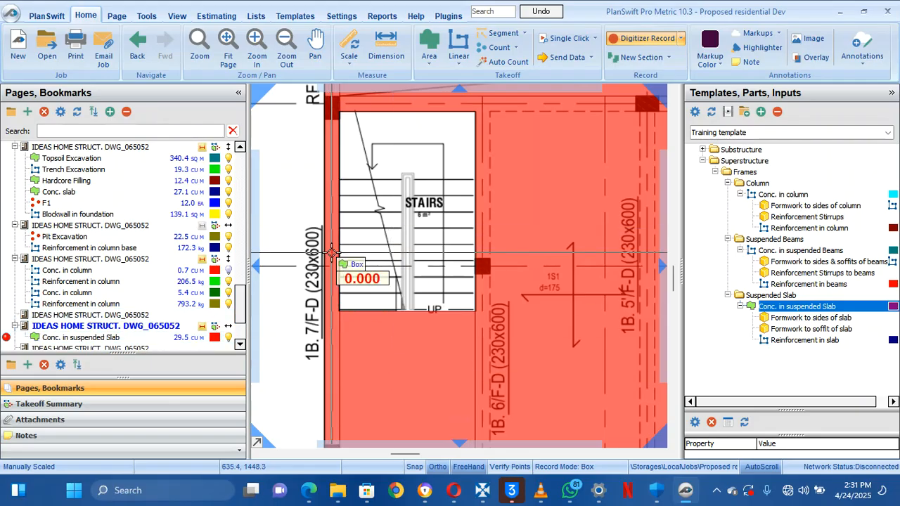
scroll(332, 252, "down", 5)
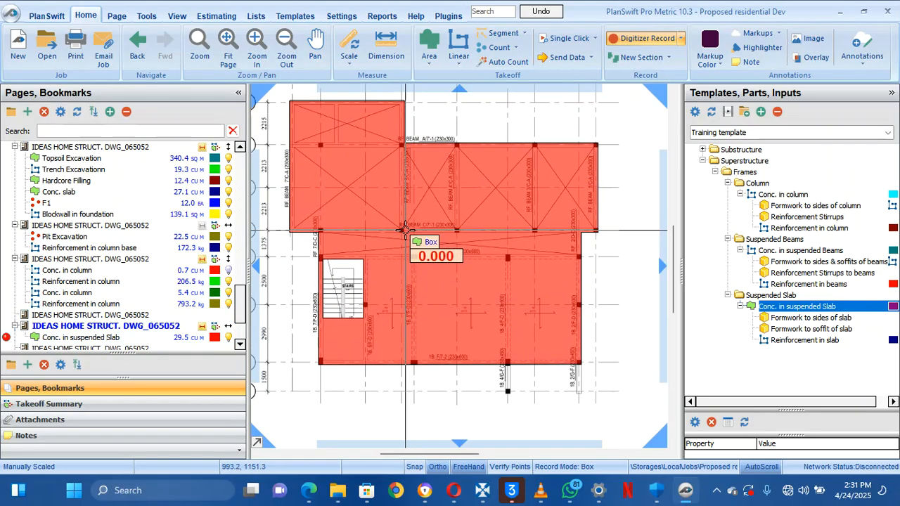
right_click(405, 231)
left_click(419, 263)
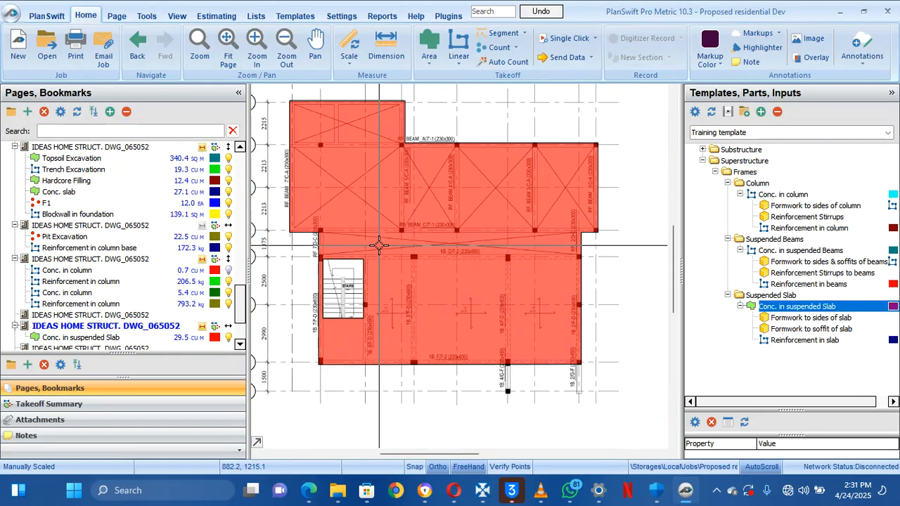
Select the suspended slab takeoff and re-centre the view on the staircase
scroll(380, 244, "up", 2)
scroll(379, 245, "down", 1)
left_click_drag(366, 240, 398, 262)
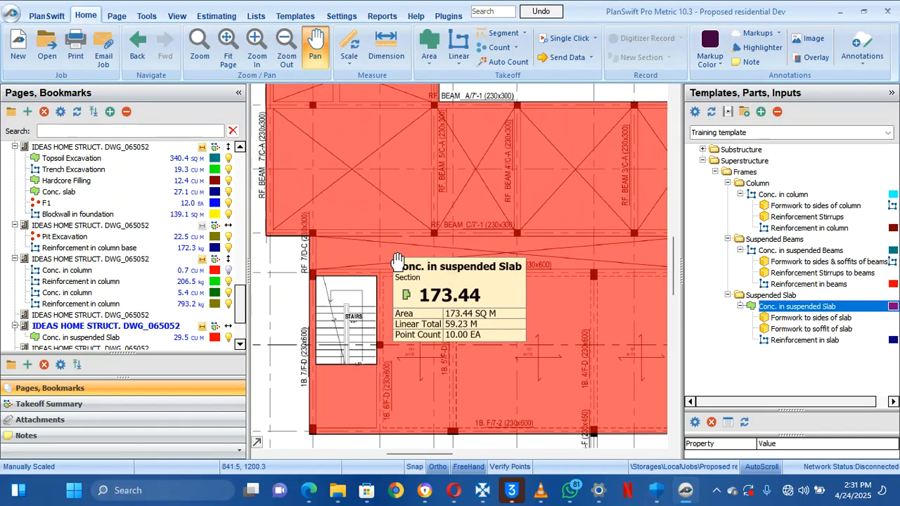
left_click(396, 254)
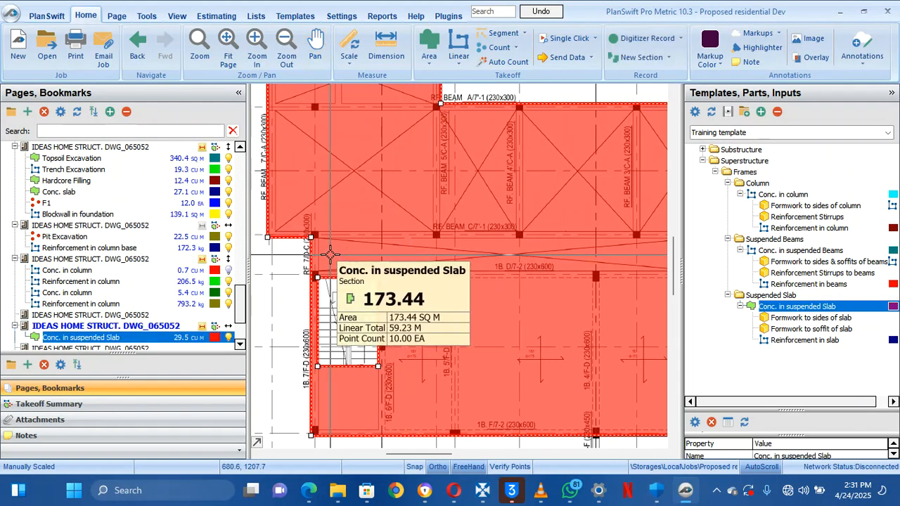
left_click_drag(578, 258, 438, 260)
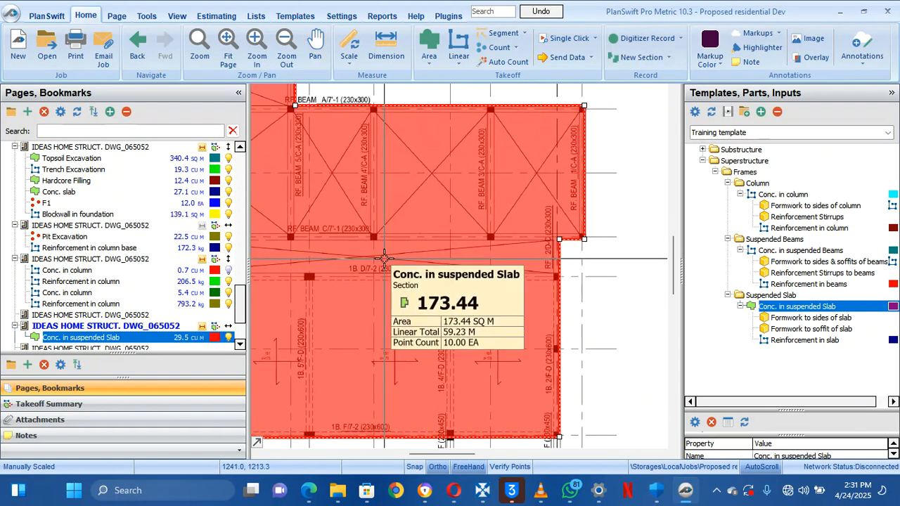
mouse_move(373, 262)
left_mouse_down()
mouse_move(507, 260)
mouse_move(415, 267)
left_mouse_up()
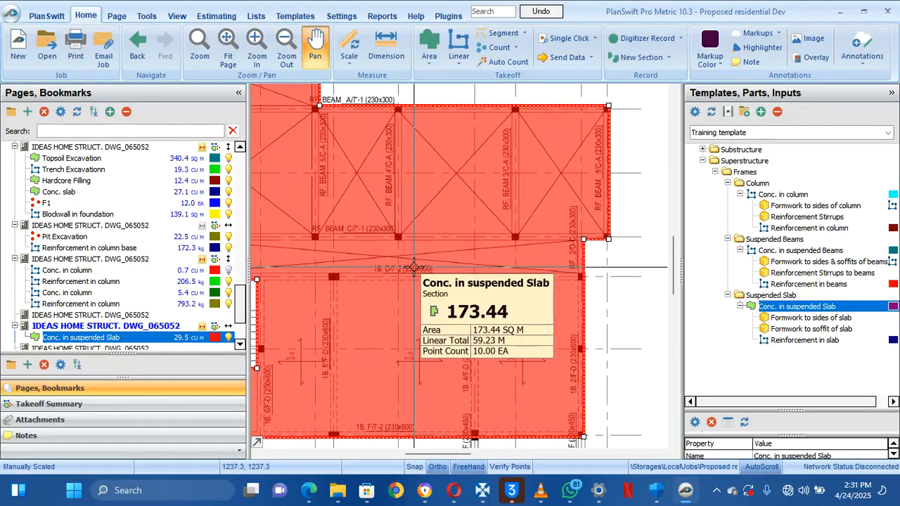
Deduct the strip along beam D/7-2 point by point, leaving the slab at 26.9 cu m
left_click_drag(540, 268, 595, 270)
left_click_drag(401, 270, 502, 270)
right_click(383, 253)
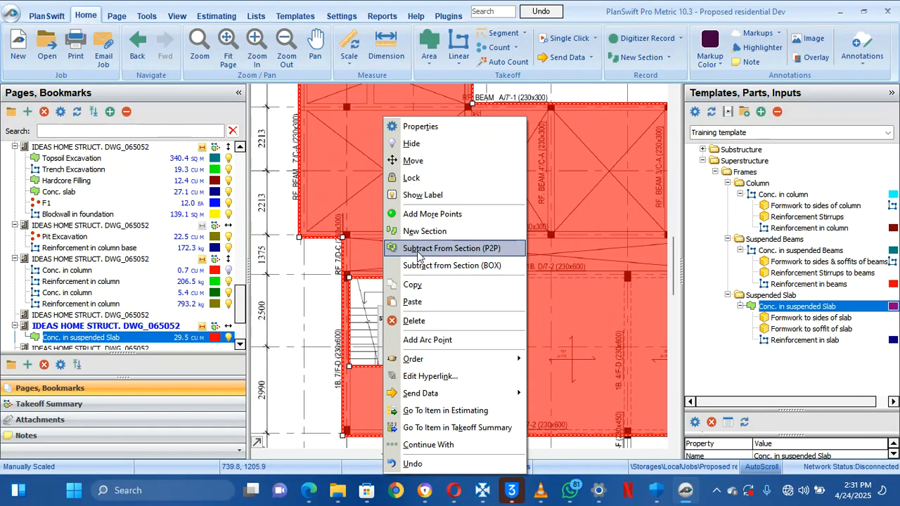
left_click(419, 254)
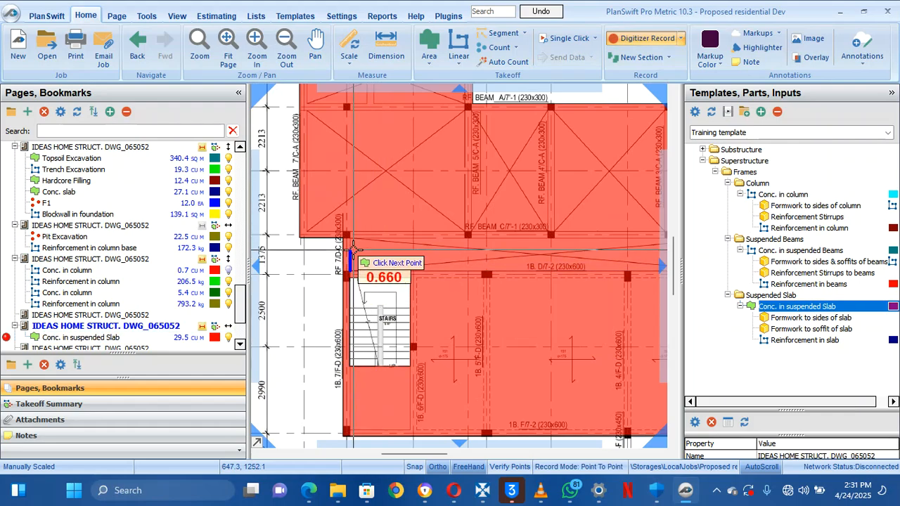
left_click_drag(526, 258, 465, 256)
left_click_drag(611, 221, 472, 235)
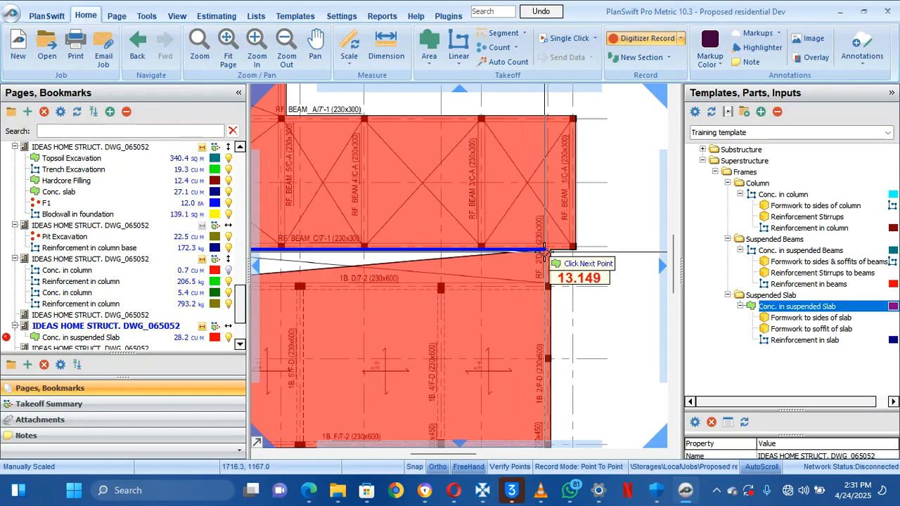
left_click(546, 251)
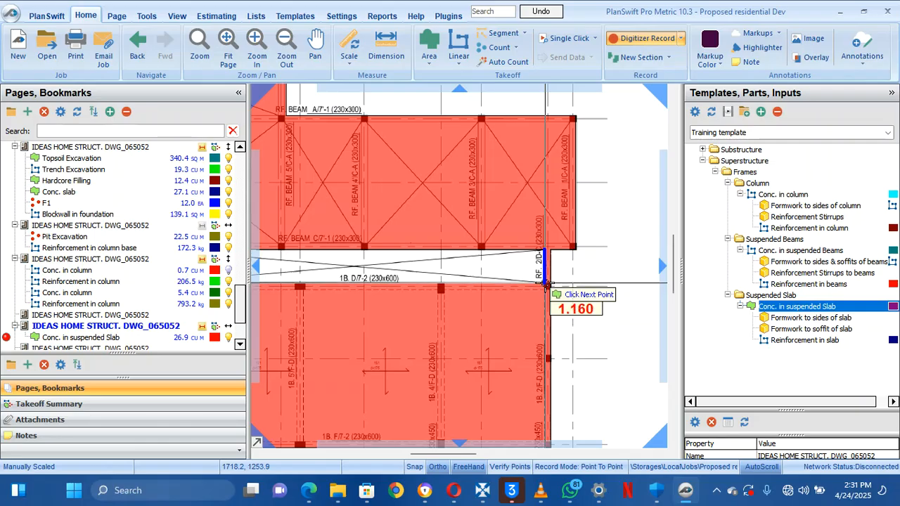
left_click(546, 284)
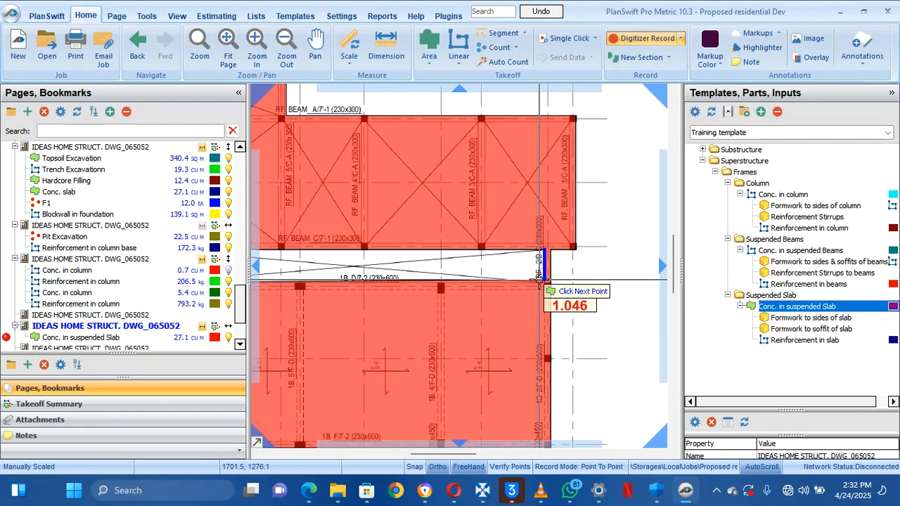
double_click(543, 284)
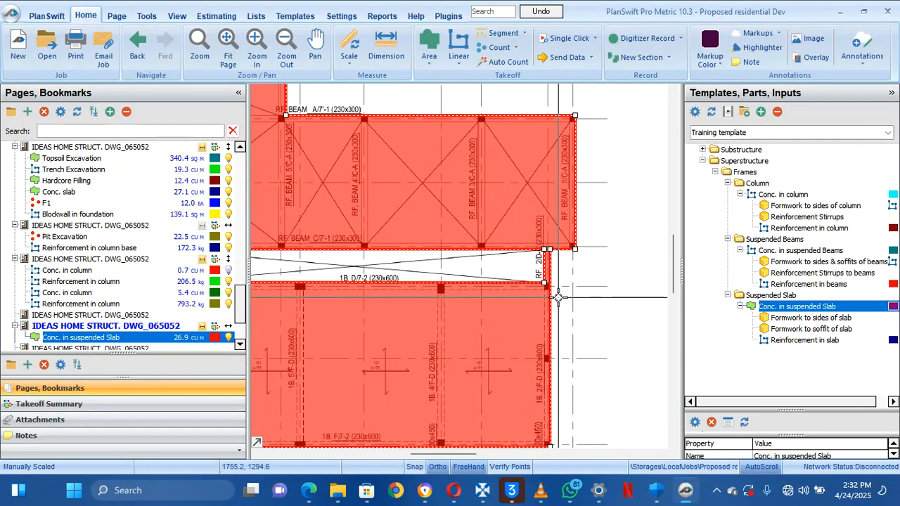
scroll(561, 298, "down", 5)
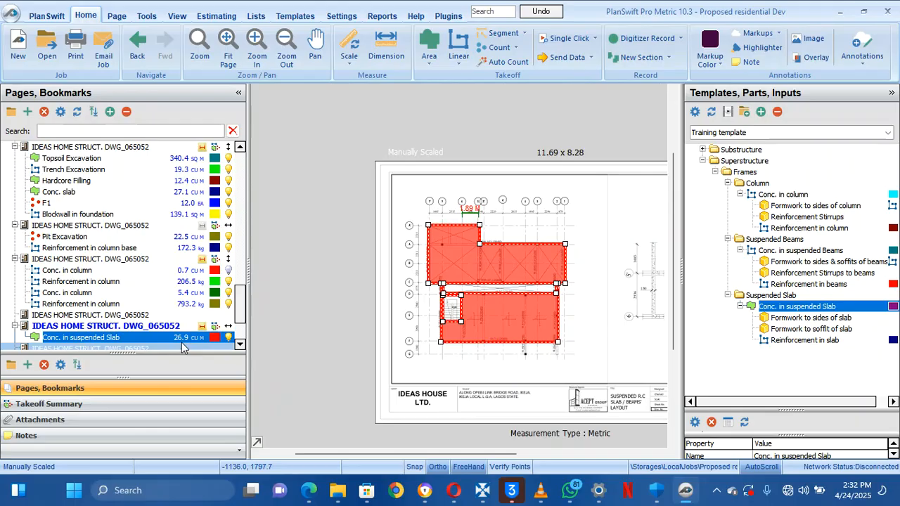
Zoom in and out on the plan to check the stair and strip deductions
mouse_move(551, 287)
scroll(554, 288, "up", 2)
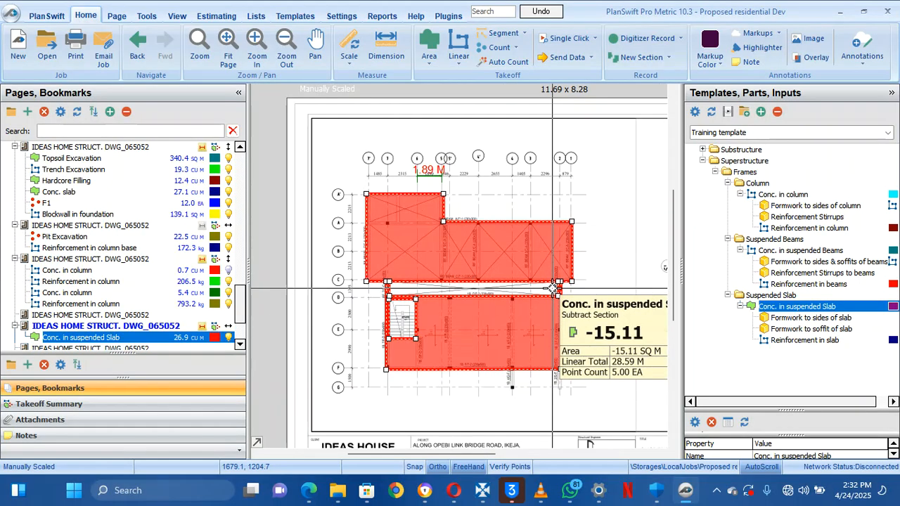
scroll(603, 276, "up", 1)
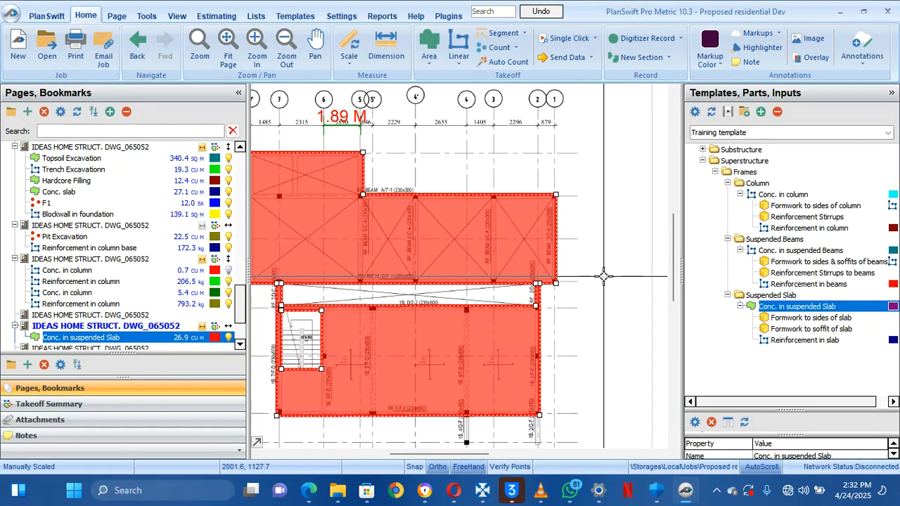
scroll(603, 276, "down", 1)
scroll(604, 276, "up", 2)
scroll(604, 277, "down", 1)
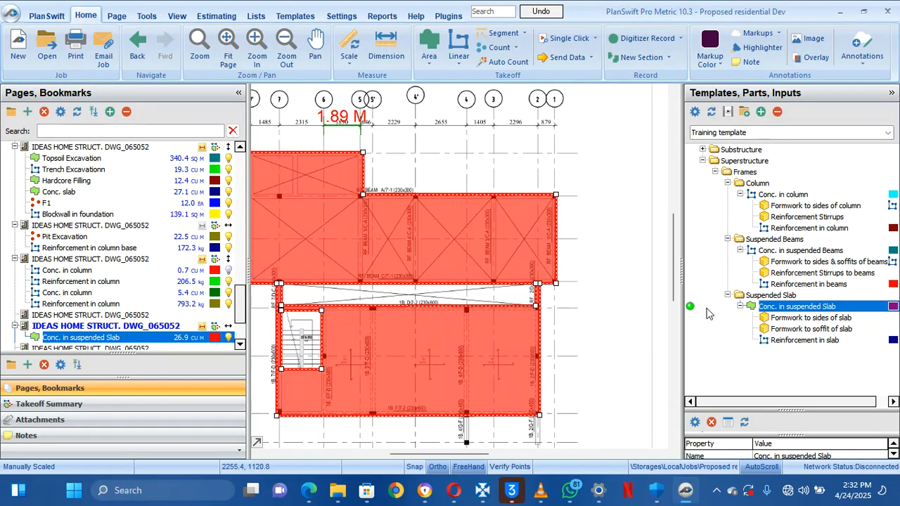
Show the takeoff summary of quantities, then switch to the Estimating view
left_click(174, 402)
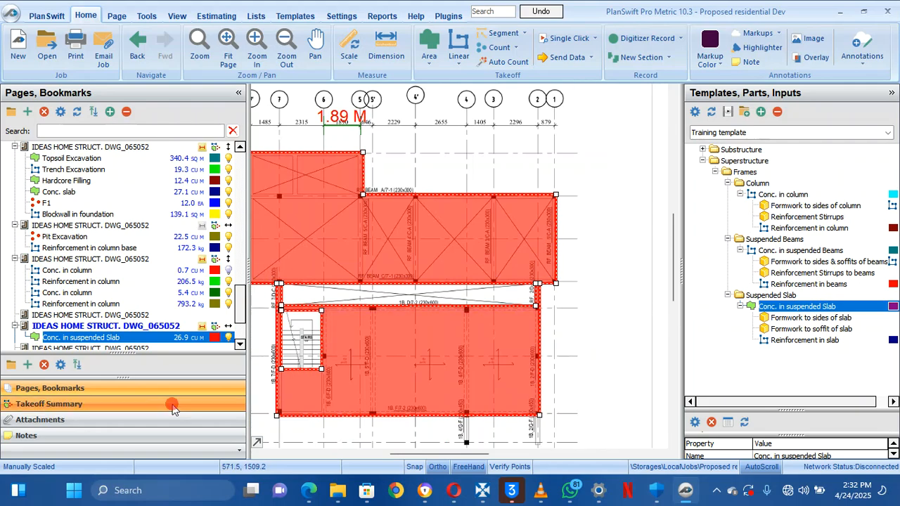
scroll(149, 350, "down", 1)
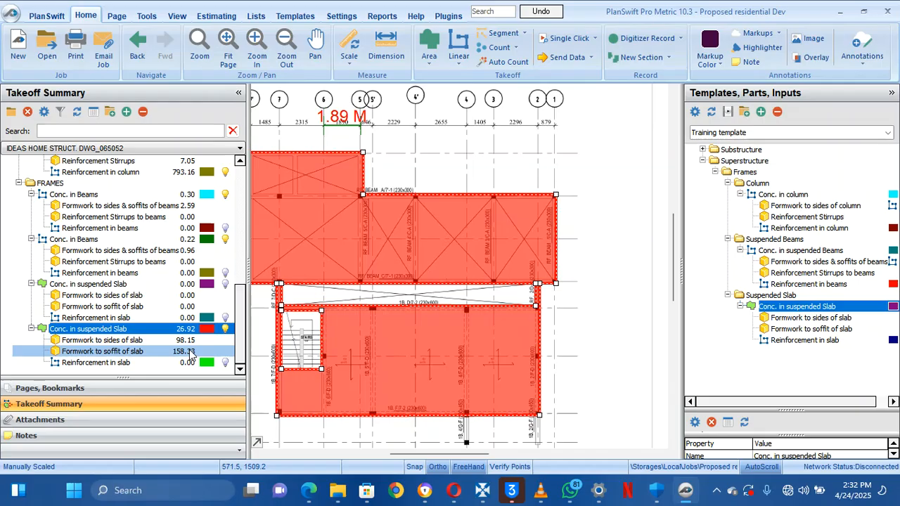
left_click(216, 16)
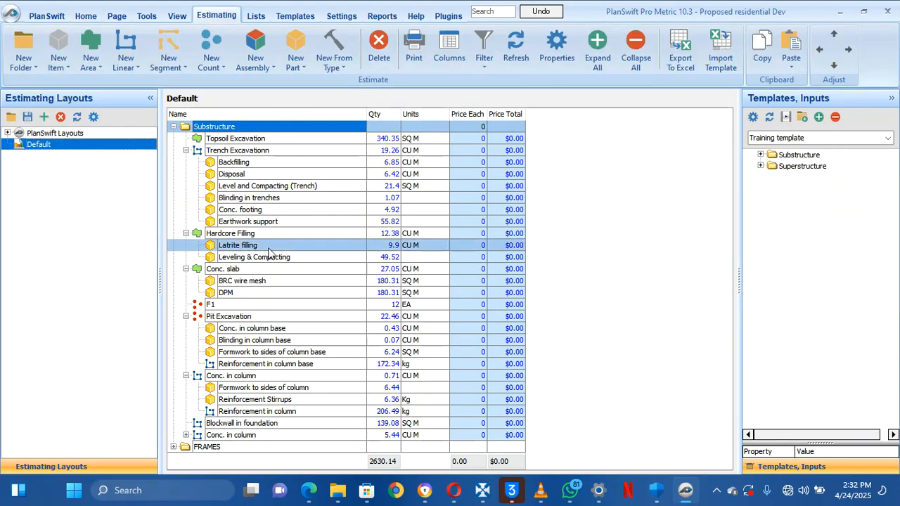
Move Conc. in column into FRAMES and raise it four places to the top
left_click(173, 447)
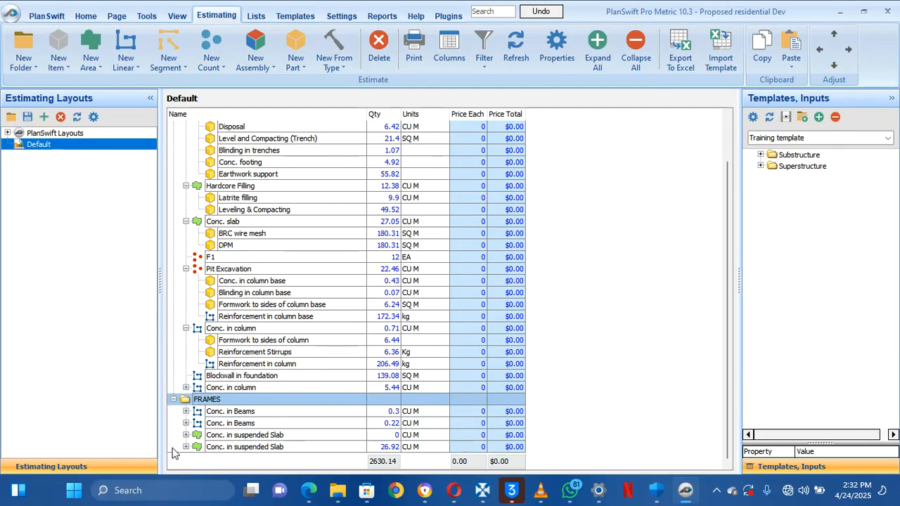
left_click(227, 391)
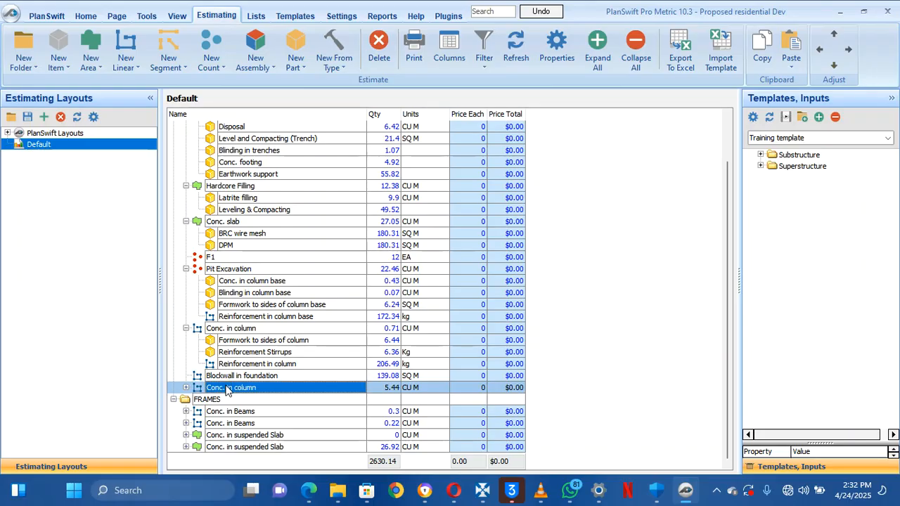
left_click_drag(227, 391, 201, 404)
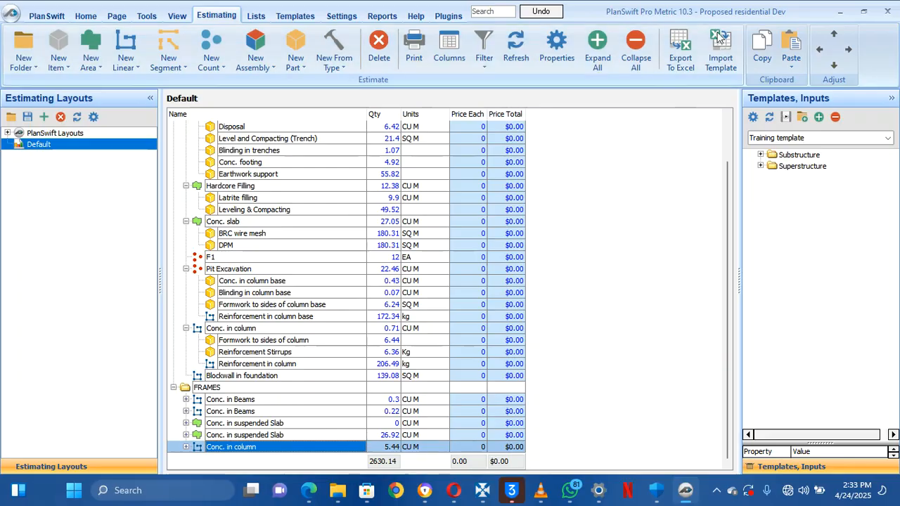
left_click(834, 35)
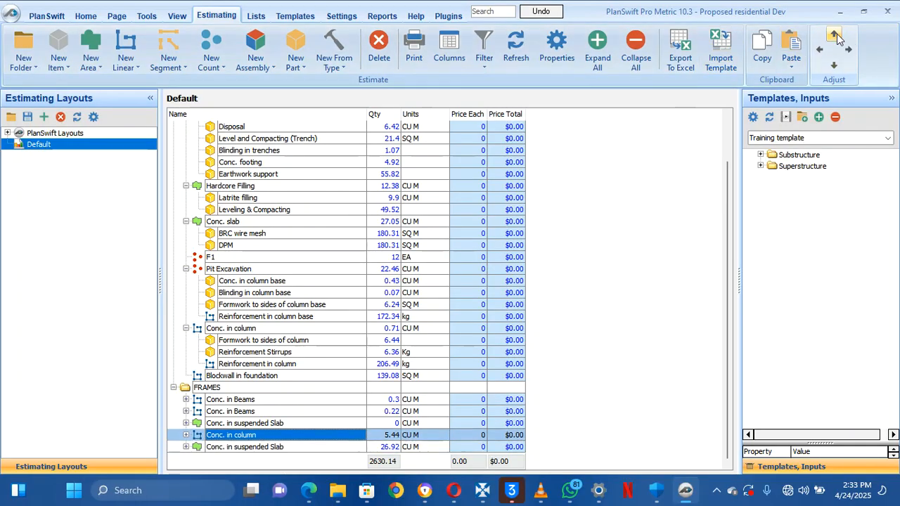
left_click(834, 35)
left_click(834, 35)
left_click(834, 35)
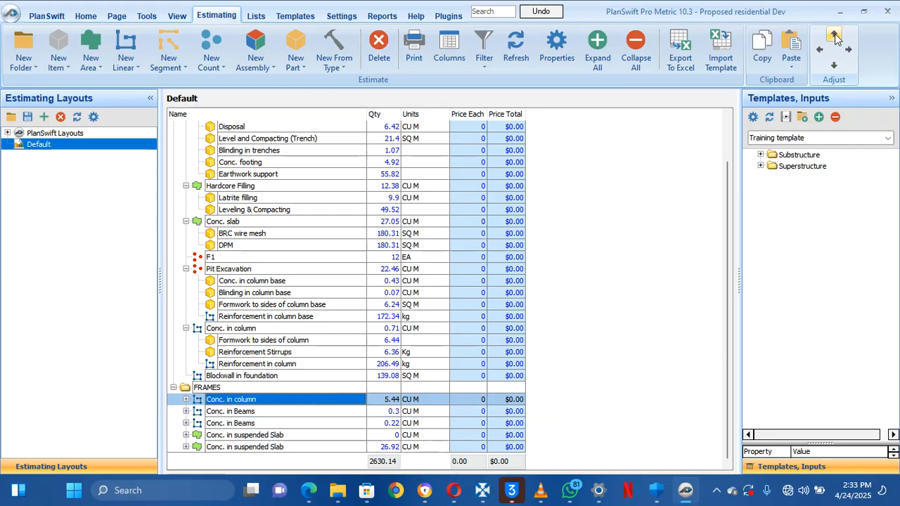
left_click(237, 436)
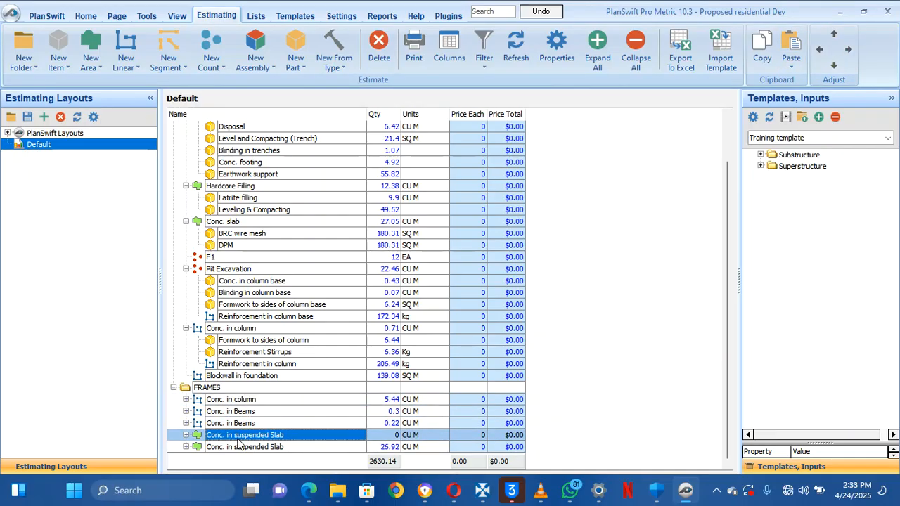
Delete the zero-quantity Conc. in suspended Slab row and expand the remaining slab item
right_click(237, 441)
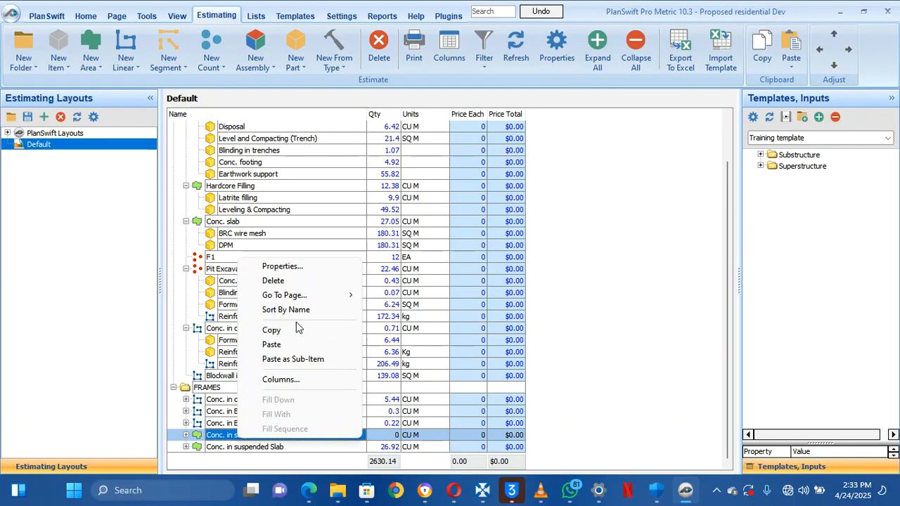
left_click(277, 281)
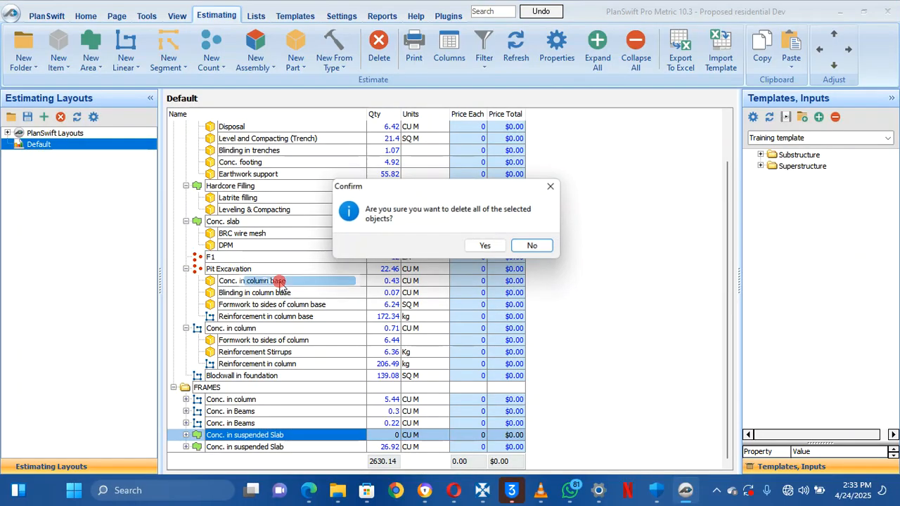
left_click(485, 248)
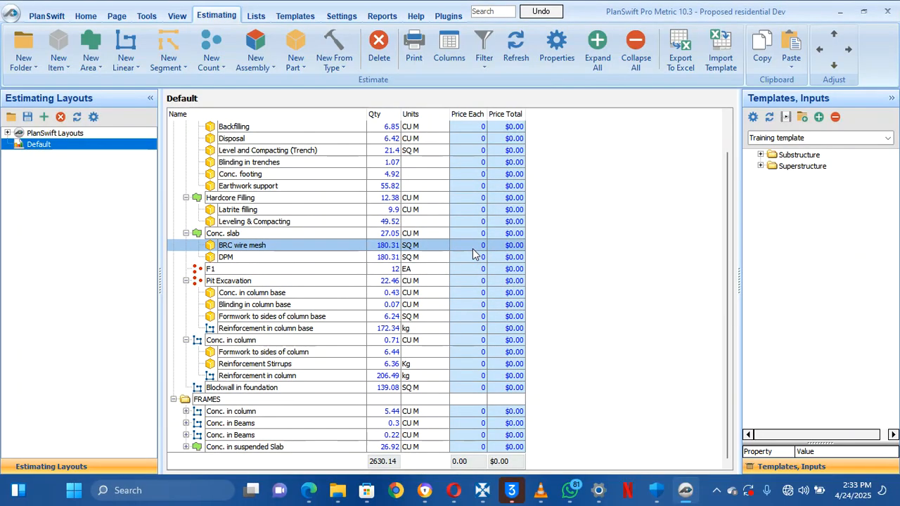
left_click(186, 448)
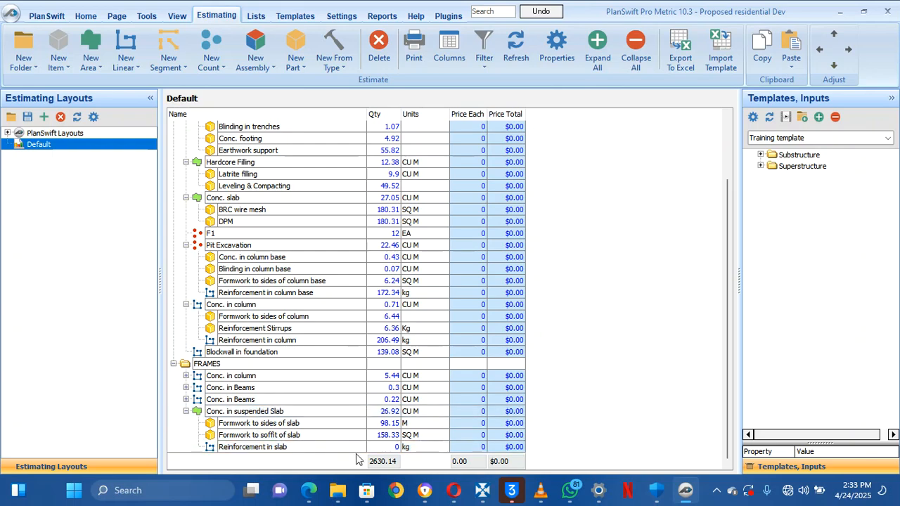
scroll(344, 333, "up", 2)
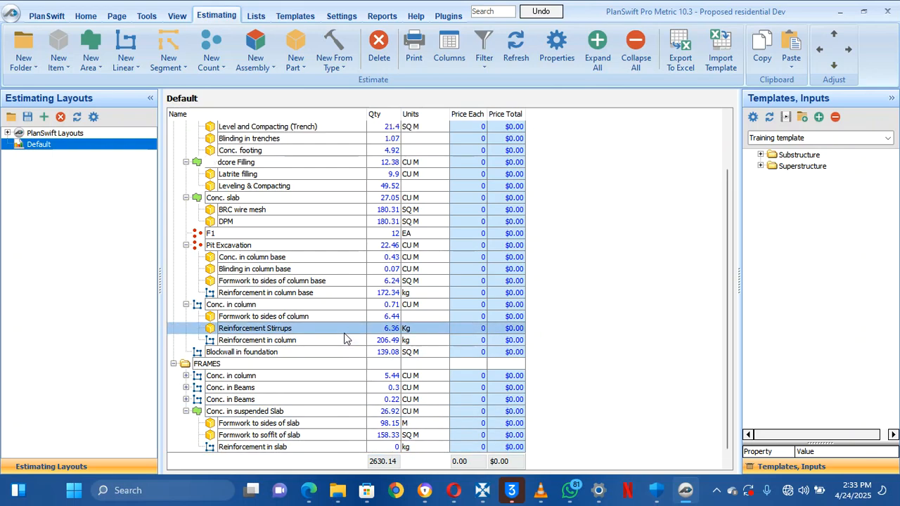
scroll(348, 351, "down", 2)
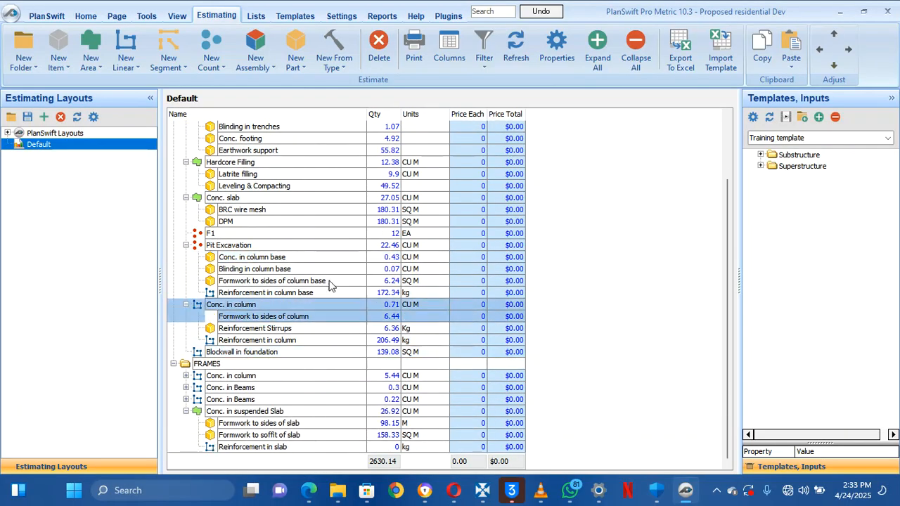
Return to the takeoff view and open the slab reinforcement drawing page
left_click(79, 19)
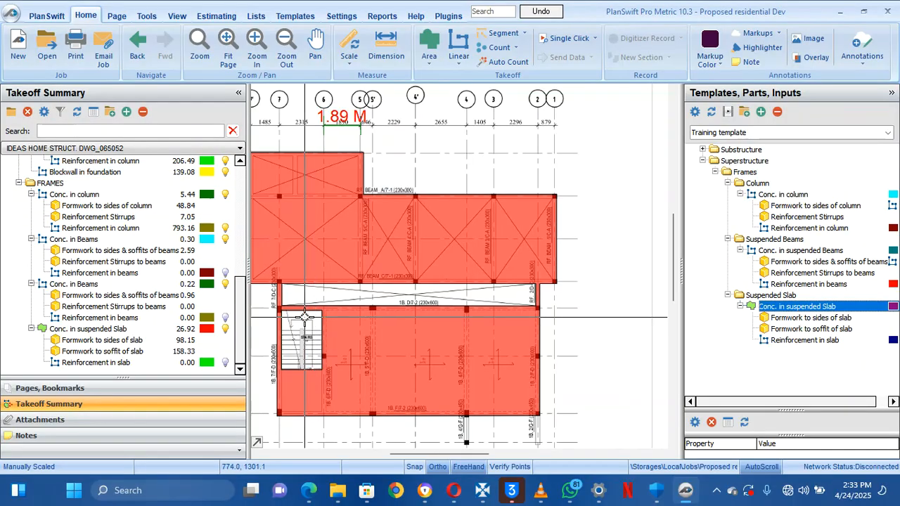
left_click(103, 386)
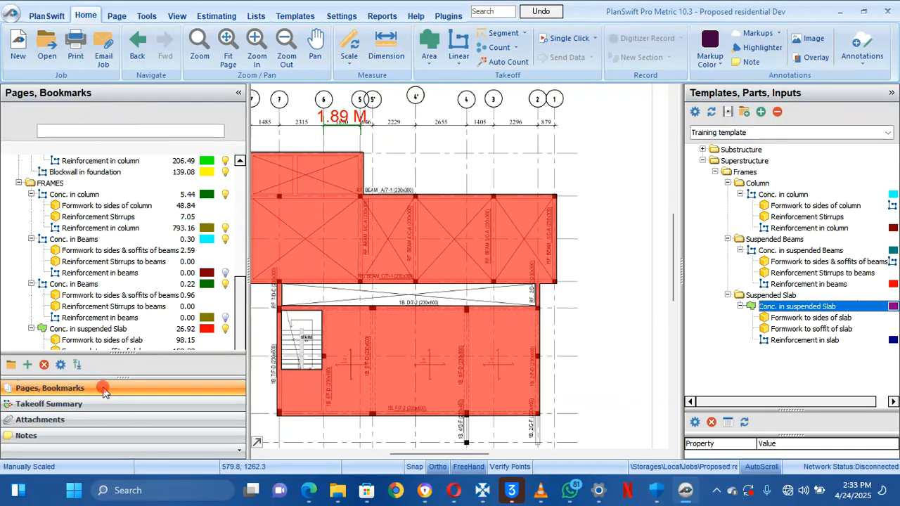
scroll(99, 313, "down", 3)
left_click(99, 315)
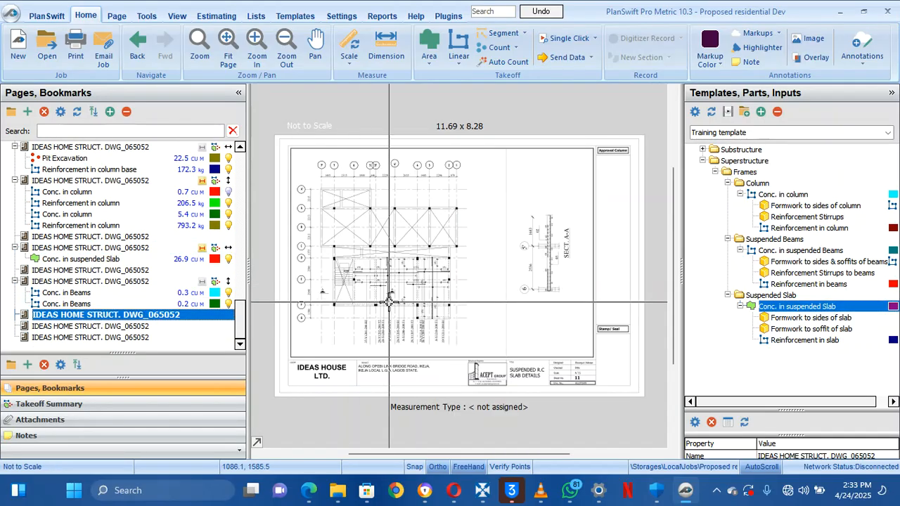
Pan and zoom across the reinforcement drawing to inspect the slab bars and their mark labels
scroll(391, 302, "up", 3)
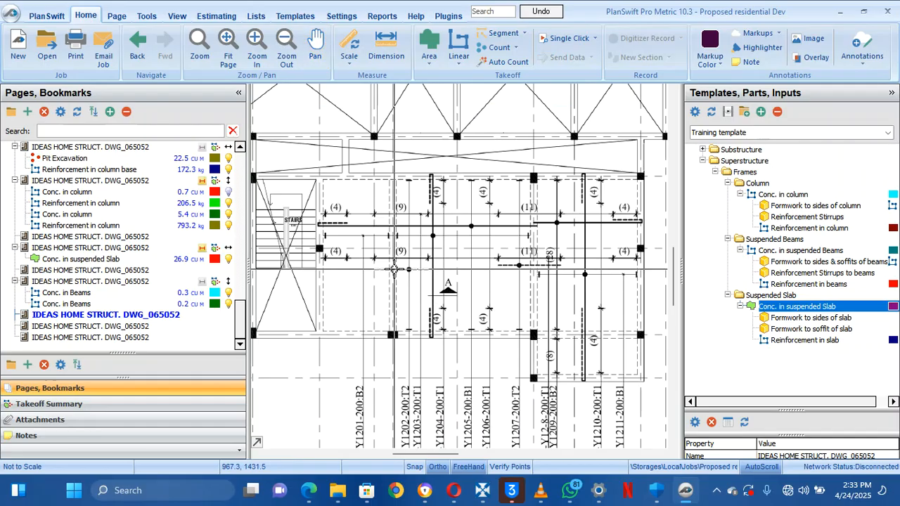
left_click_drag(404, 278, 386, 273)
scroll(394, 264, "up", 3)
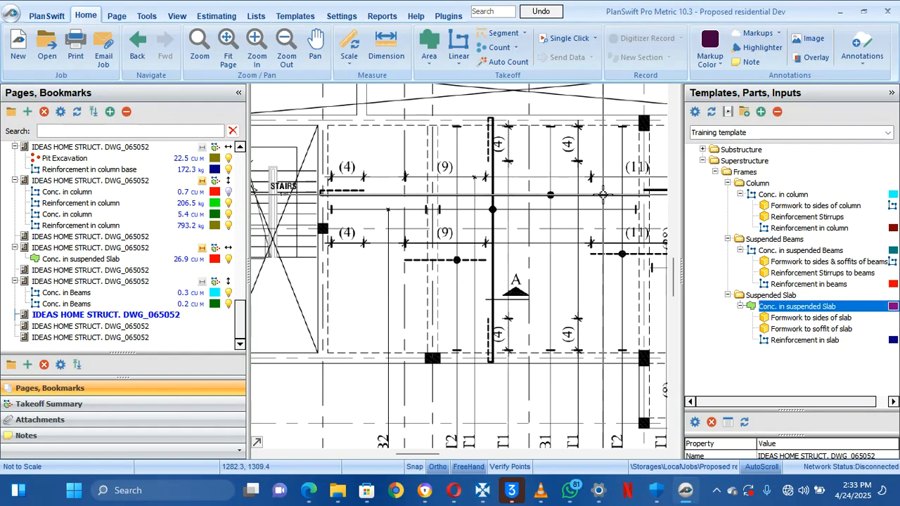
left_click_drag(627, 204, 585, 195)
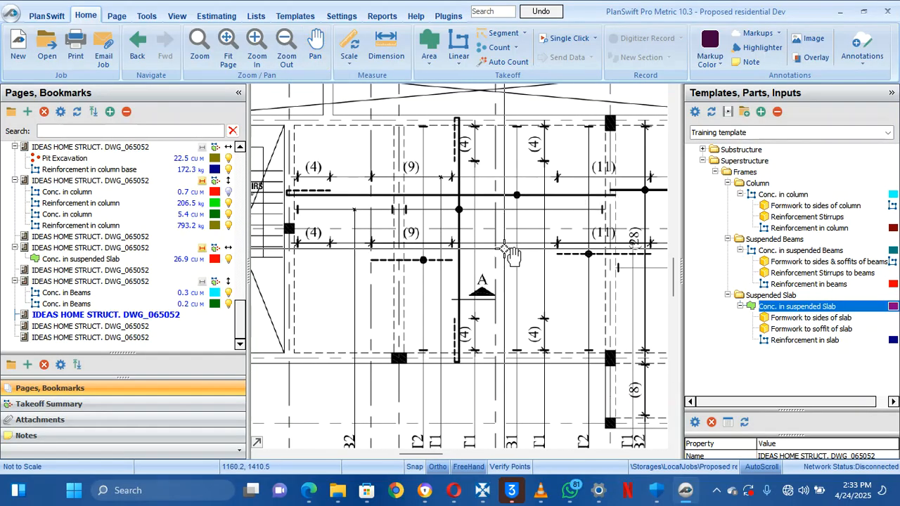
left_click_drag(519, 234, 484, 244)
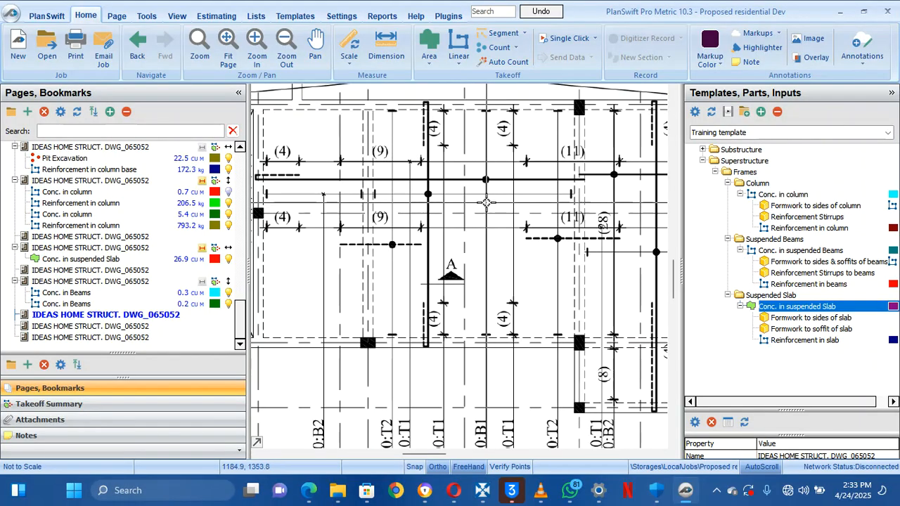
left_click_drag(485, 193, 482, 146)
left_click_drag(486, 270, 481, 256)
mouse_move(479, 301)
left_mouse_down()
mouse_move(477, 320)
mouse_move(465, 266)
left_mouse_up()
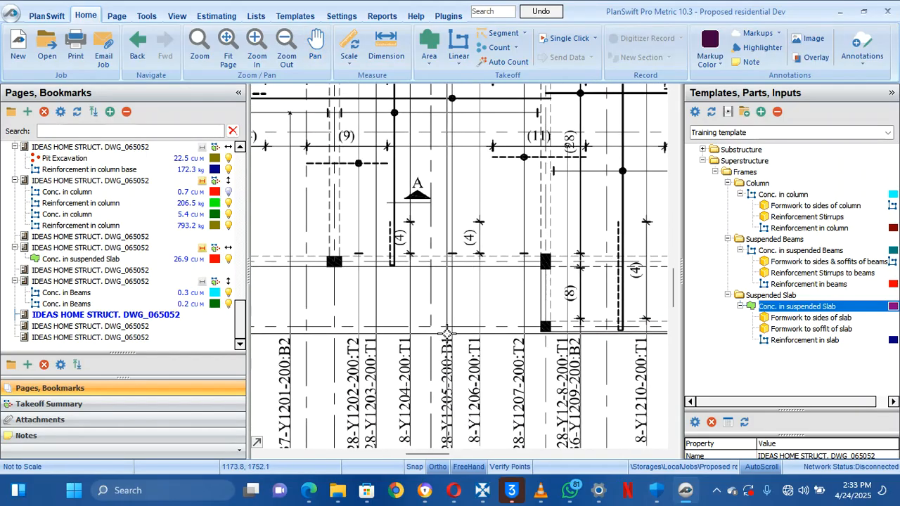
left_click_drag(454, 339, 460, 291)
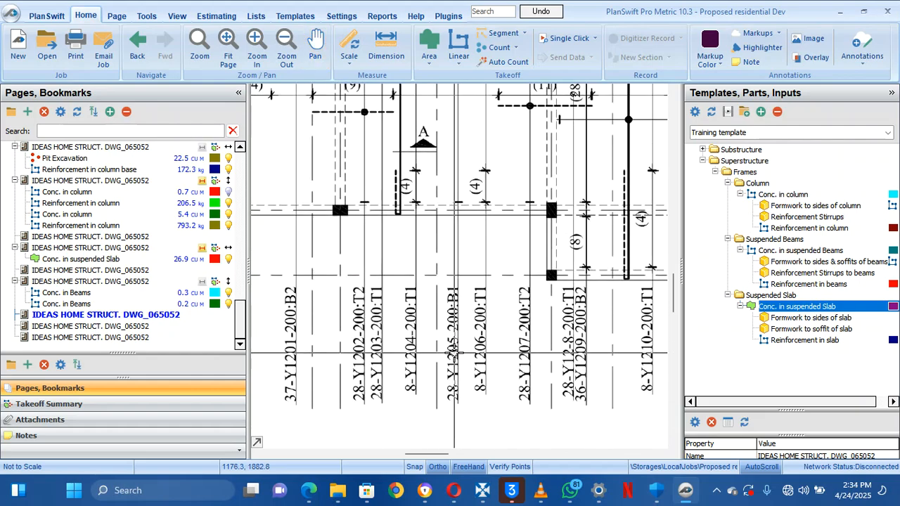
mouse_move(466, 207)
left_mouse_down()
mouse_move(456, 303)
mouse_move(445, 307)
left_mouse_up()
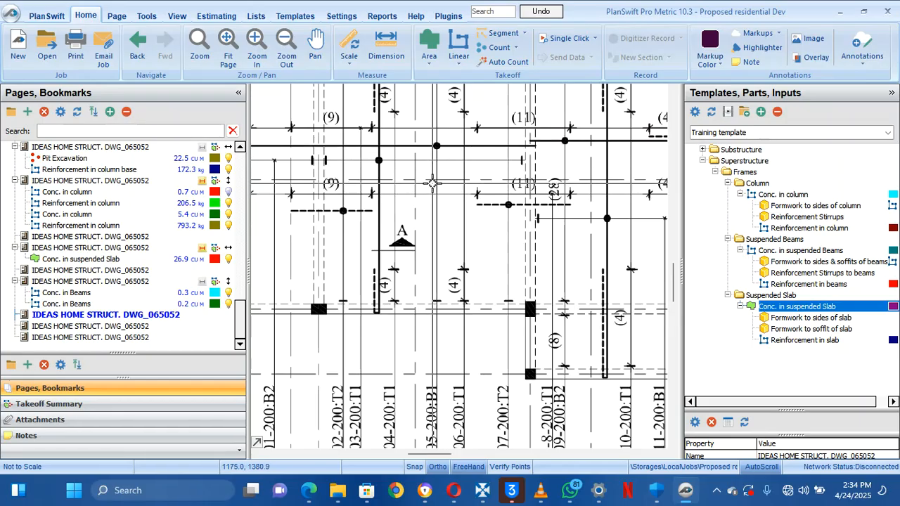
mouse_move(442, 210)
left_mouse_down()
mouse_move(450, 218)
mouse_move(440, 159)
left_mouse_up()
left_click_drag(439, 236, 421, 200)
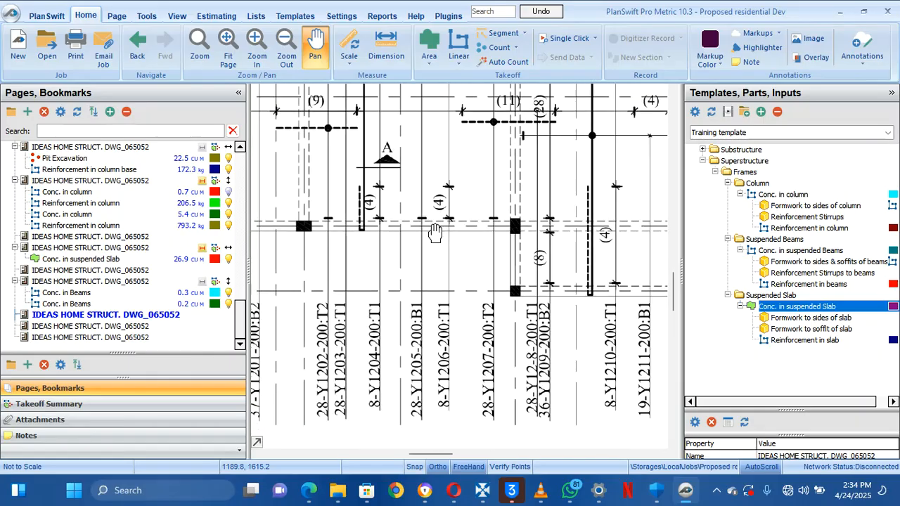
left_click_drag(412, 310, 409, 273)
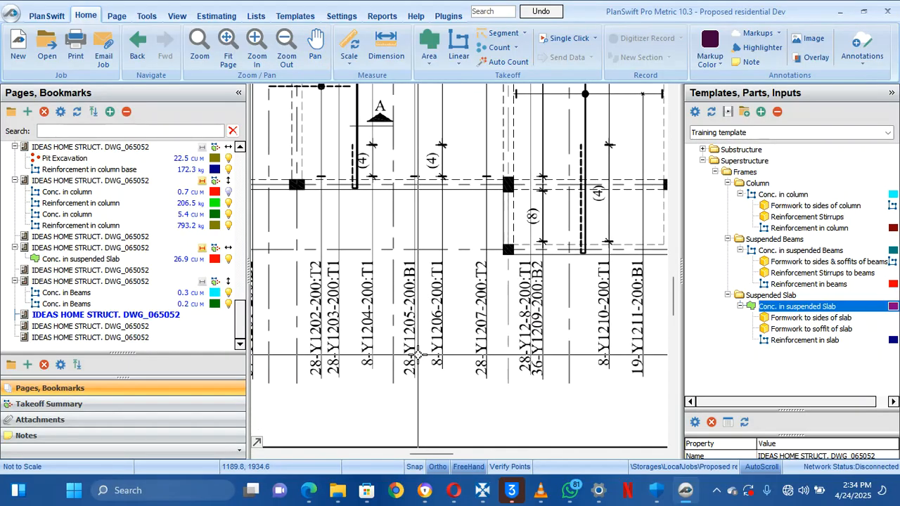
scroll(418, 355, "up", 1)
scroll(418, 356, "down", 1)
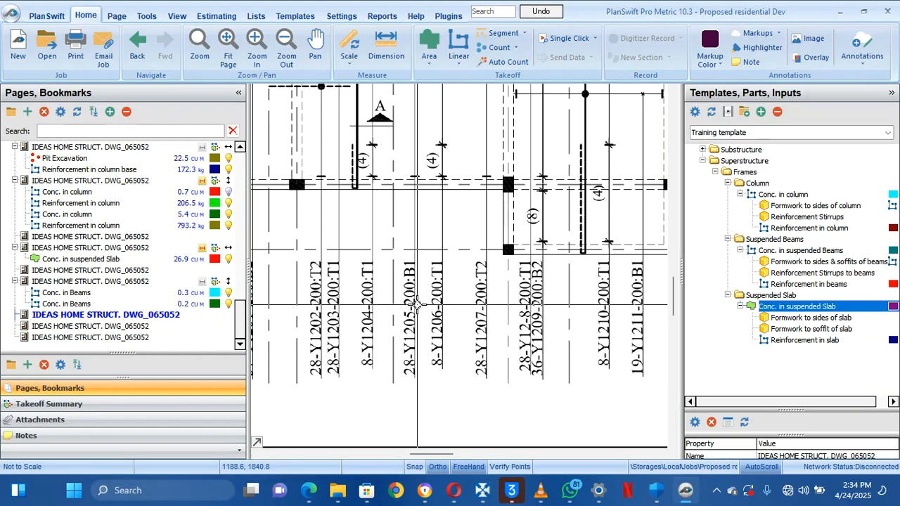
left_click_drag(406, 209, 393, 356)
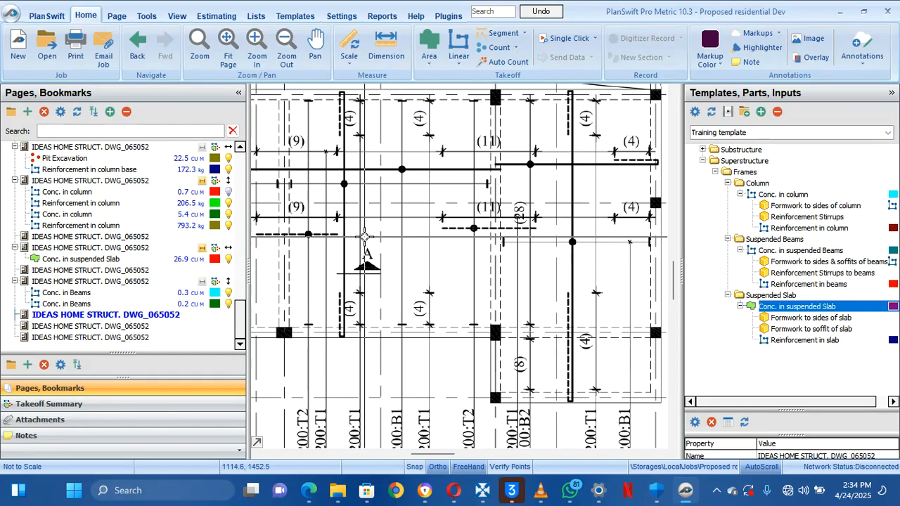
mouse_move(392, 217)
left_mouse_down()
mouse_move(476, 270)
mouse_move(483, 293)
left_mouse_up()
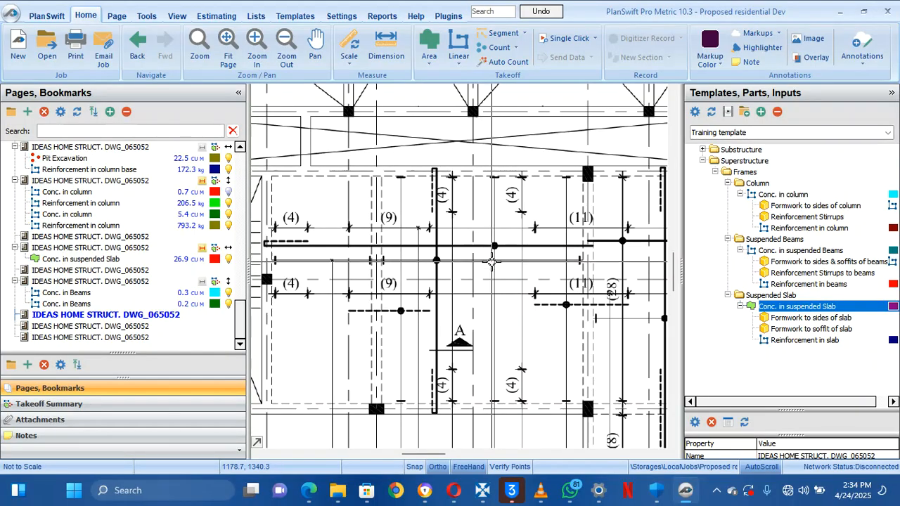
left_click_drag(495, 359, 468, 216)
left_click_drag(472, 332, 460, 253)
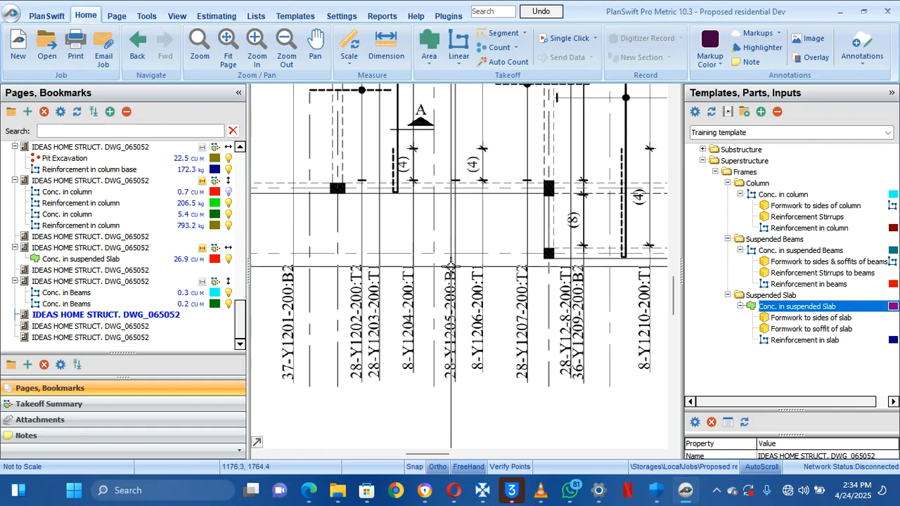
left_click_drag(456, 183, 445, 341)
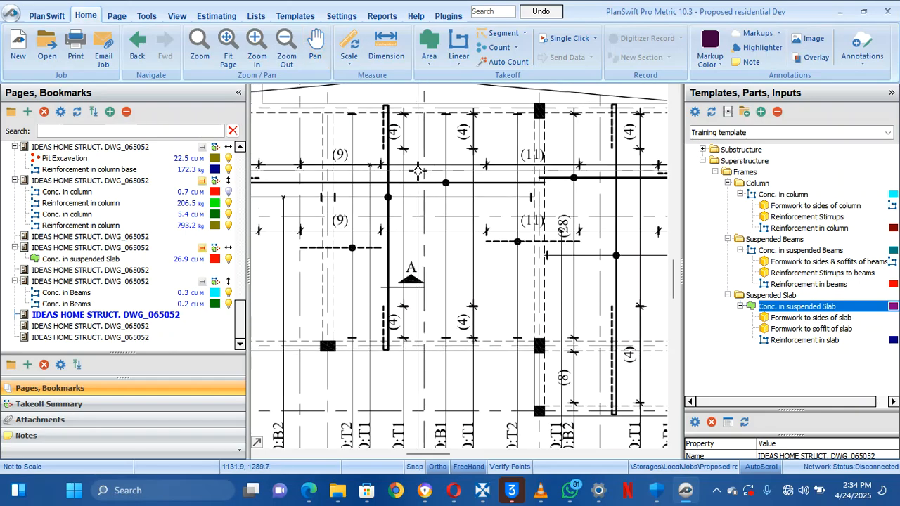
left_click_drag(431, 190, 502, 207)
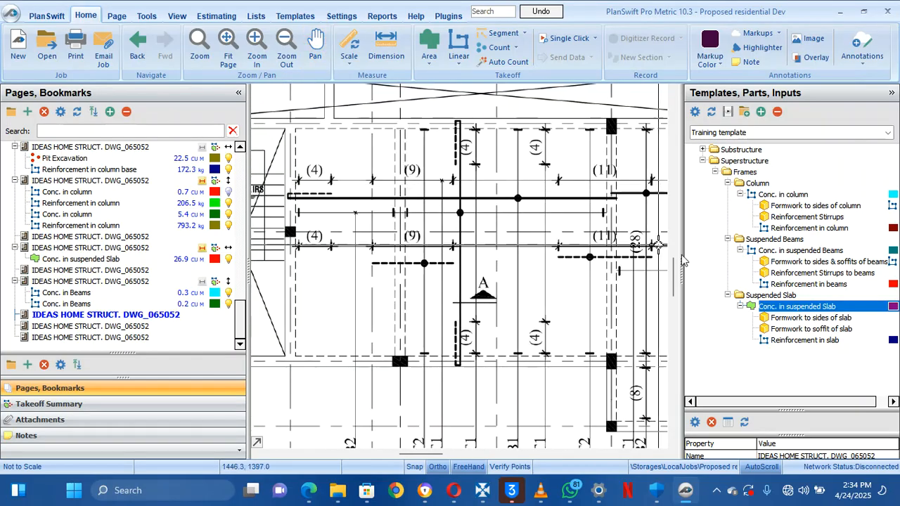
Start a Reinforcement in slab takeoff, skipping the page scale prompt for now
left_click_drag(683, 339, 682, 339)
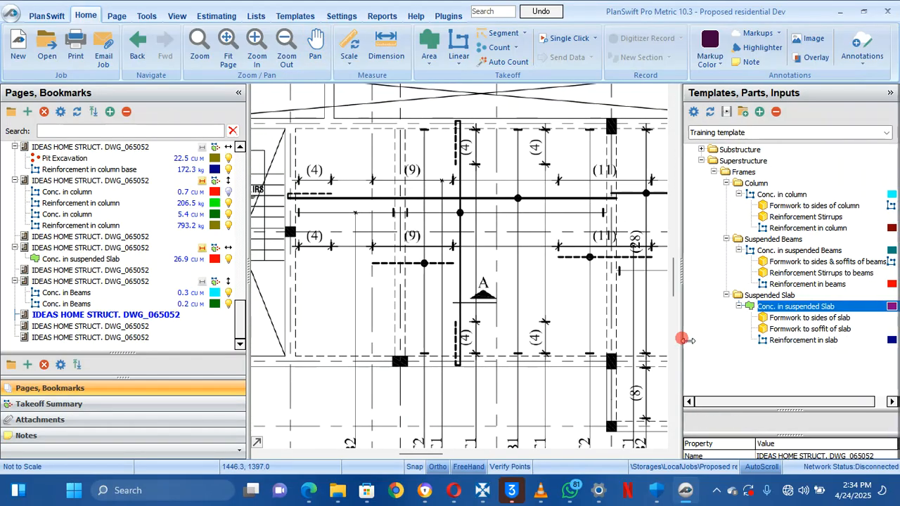
left_click(687, 341)
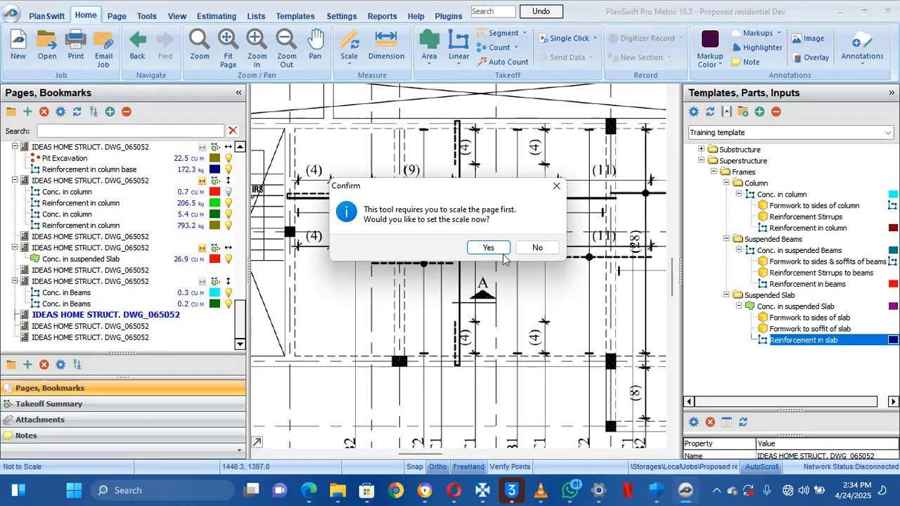
left_click(537, 253)
scroll(502, 244, "down", 5)
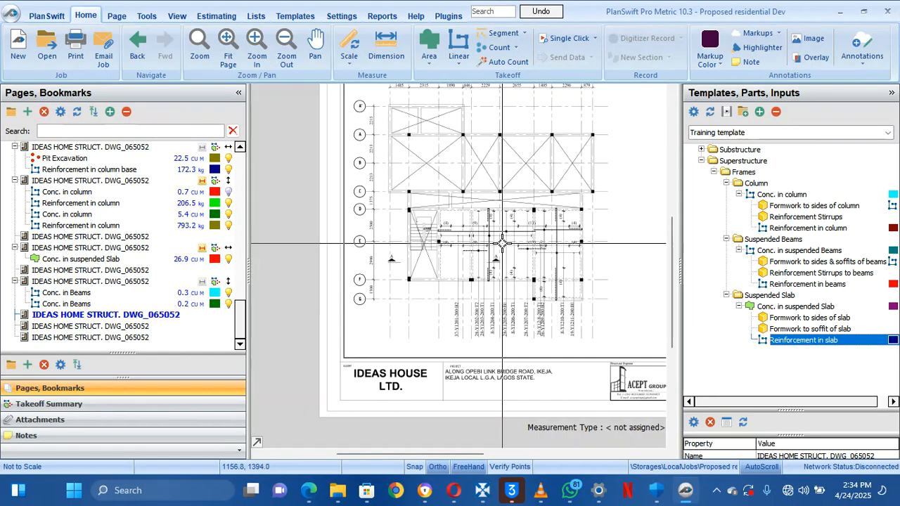
scroll(502, 209, "up", 2)
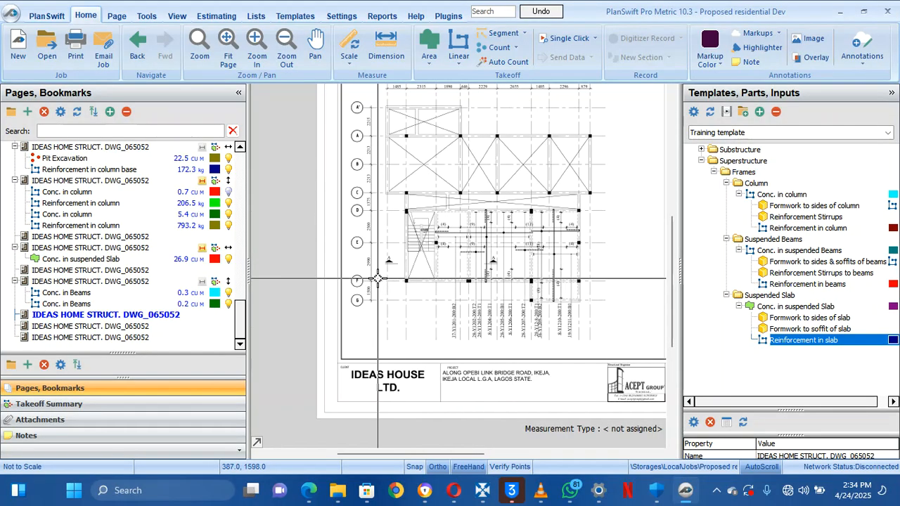
scroll(378, 279, "up", 2)
scroll(378, 280, "up", 3)
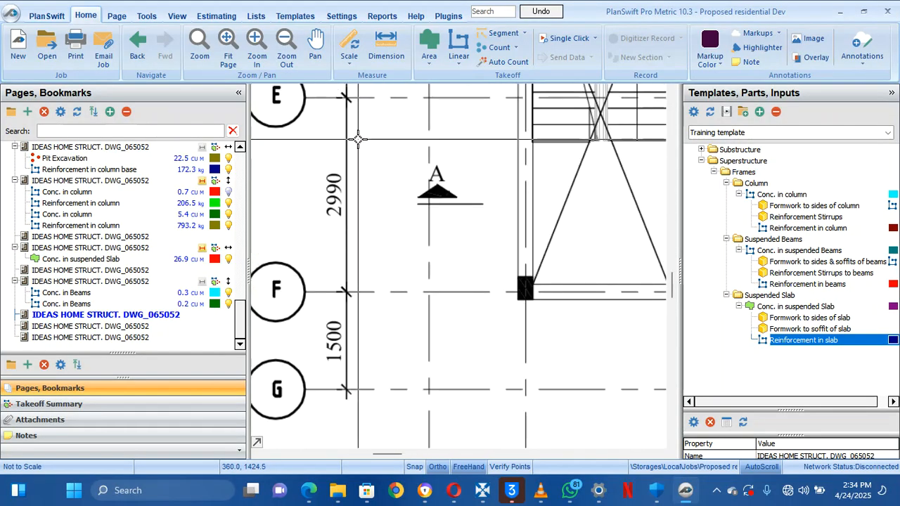
Set the page scale to 2.99 M, measured between grid lines F and E
left_click(348, 41)
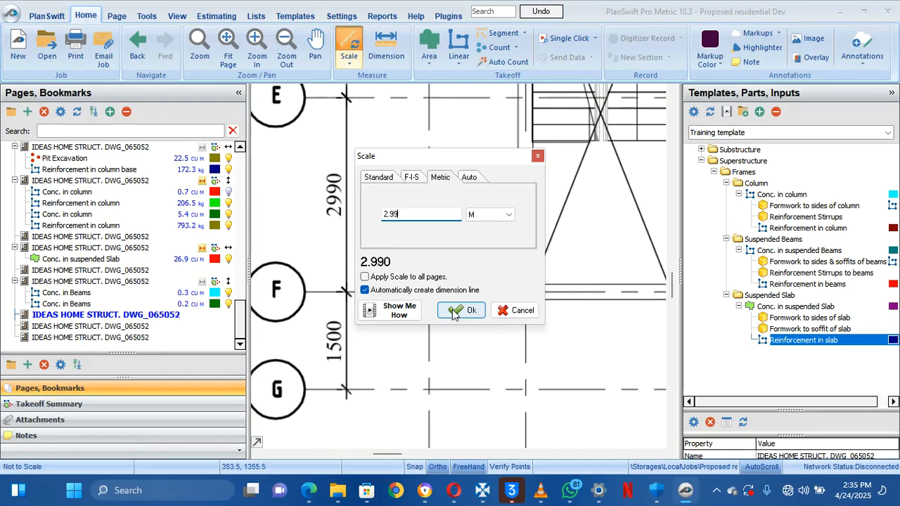
left_click(461, 310)
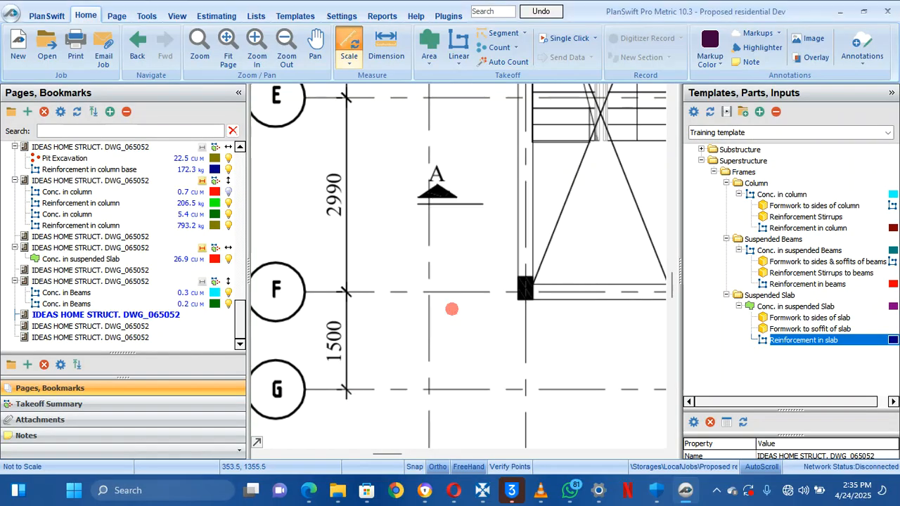
left_click(346, 291)
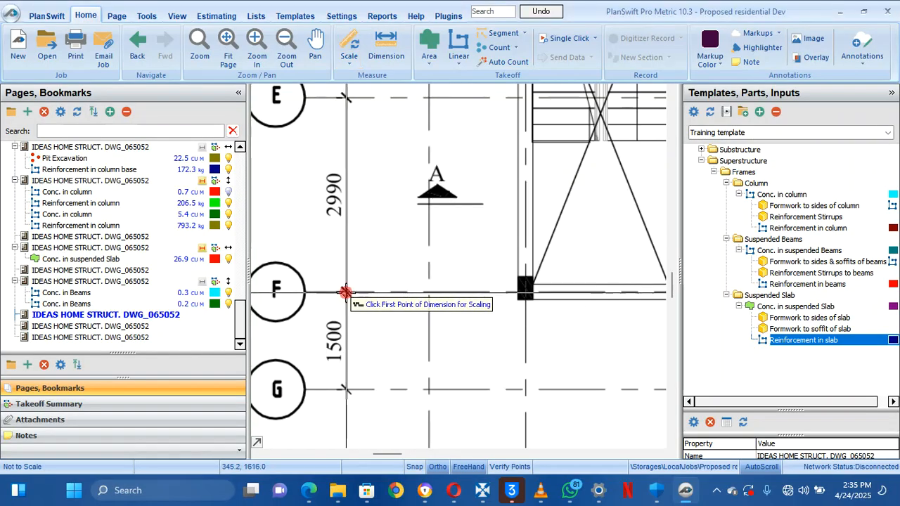
left_click(345, 97)
scroll(593, 225, "down", 2)
mouse_move(596, 226)
left_mouse_down()
mouse_move(556, 255)
mouse_move(406, 271)
left_mouse_up()
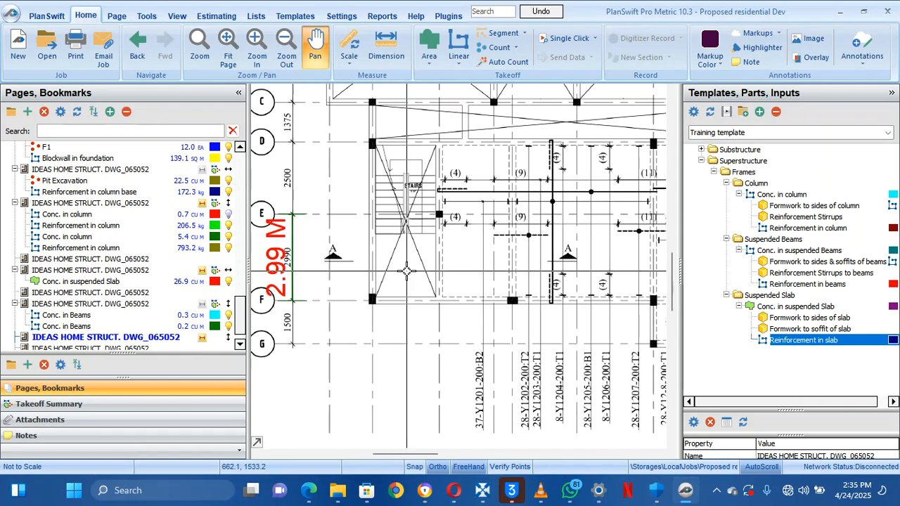
Configure the item as Reinforcement in slab Y12 (28), with 28 bars at 12 mm diameter
double_click(691, 343)
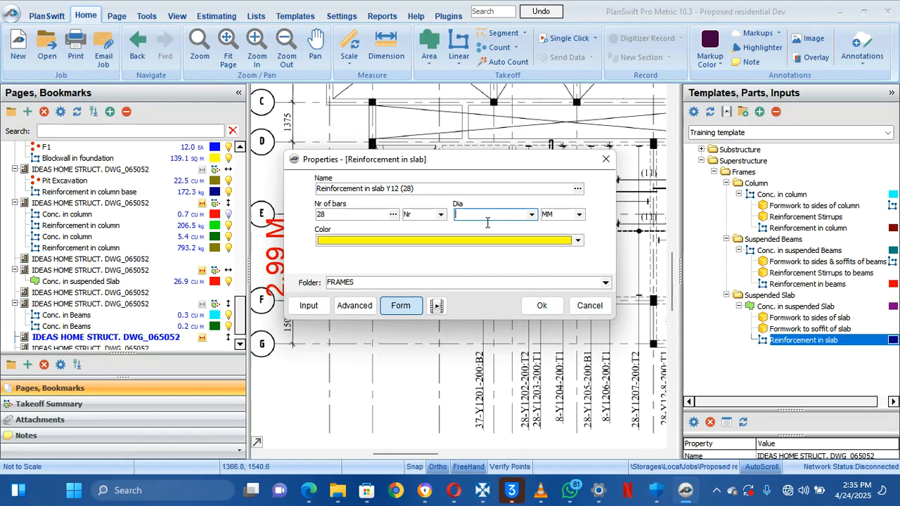
left_click(533, 216)
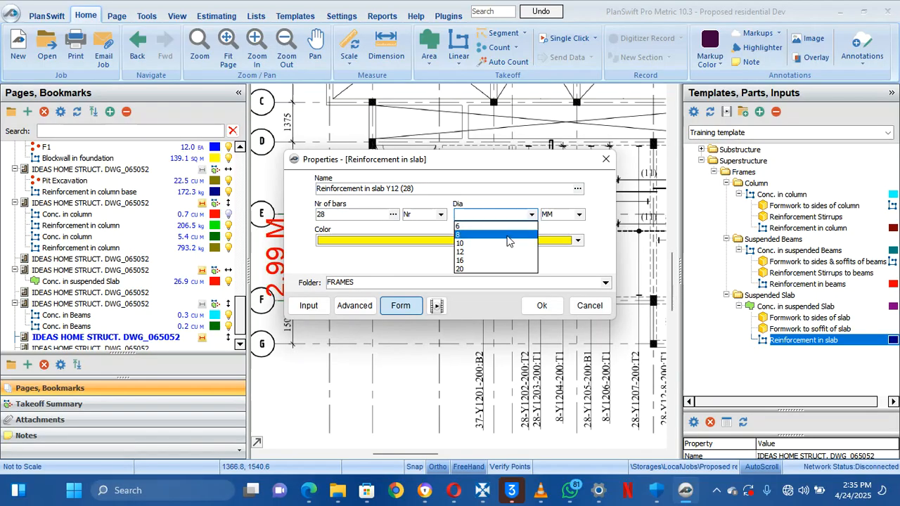
left_click(479, 253)
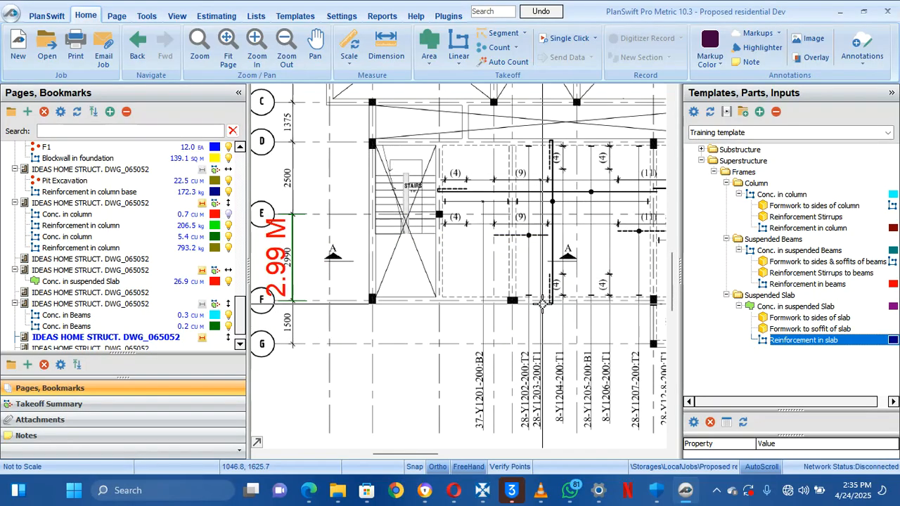
Trace the long Y12 bar near the stairs along its full length
left_click_drag(554, 203, 511, 255)
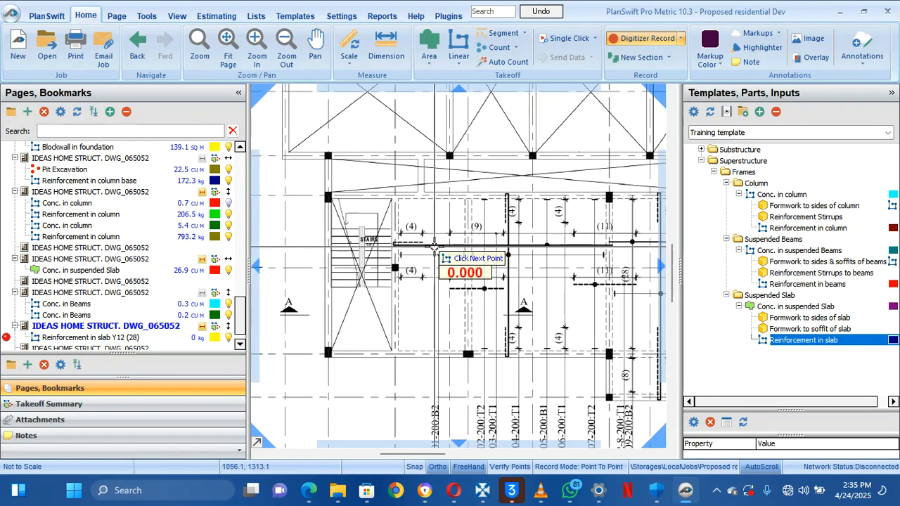
scroll(407, 244, "up", 3)
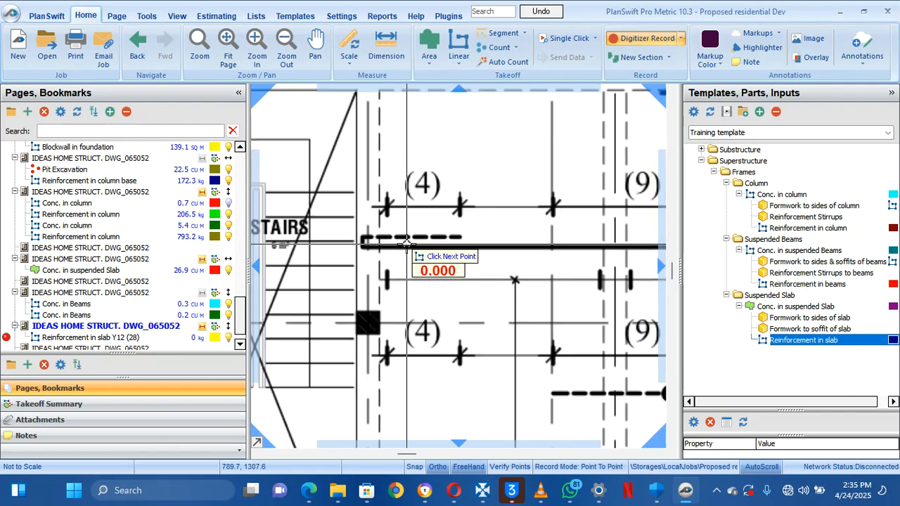
left_click(460, 237)
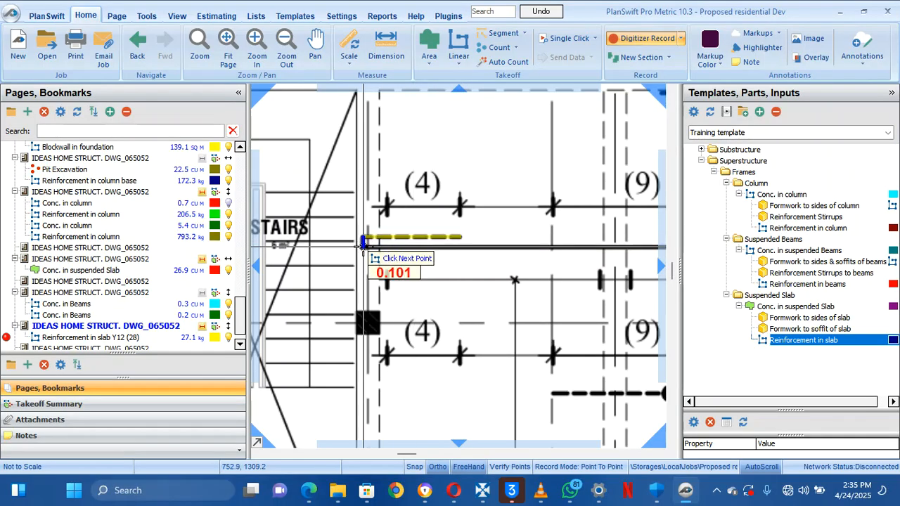
left_click(363, 248)
left_click_drag(575, 241, 376, 230)
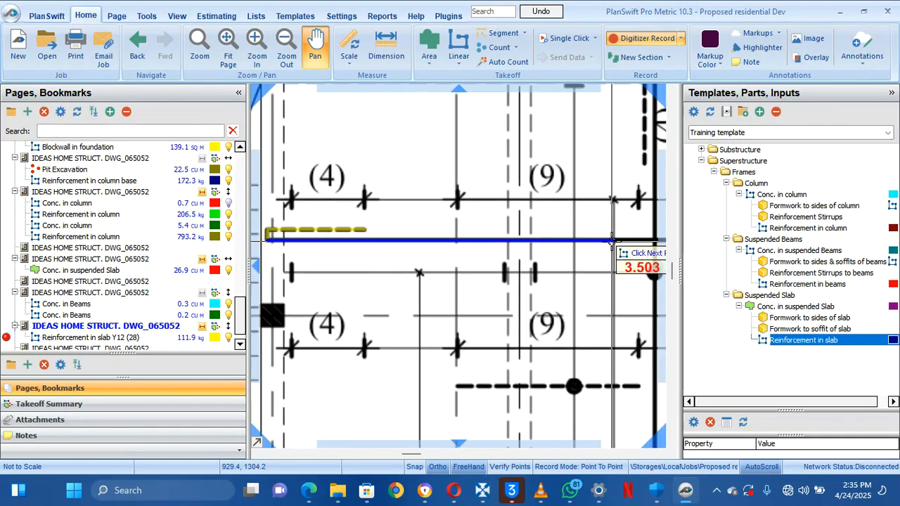
left_click_drag(603, 243, 426, 231)
left_click_drag(571, 232, 343, 232)
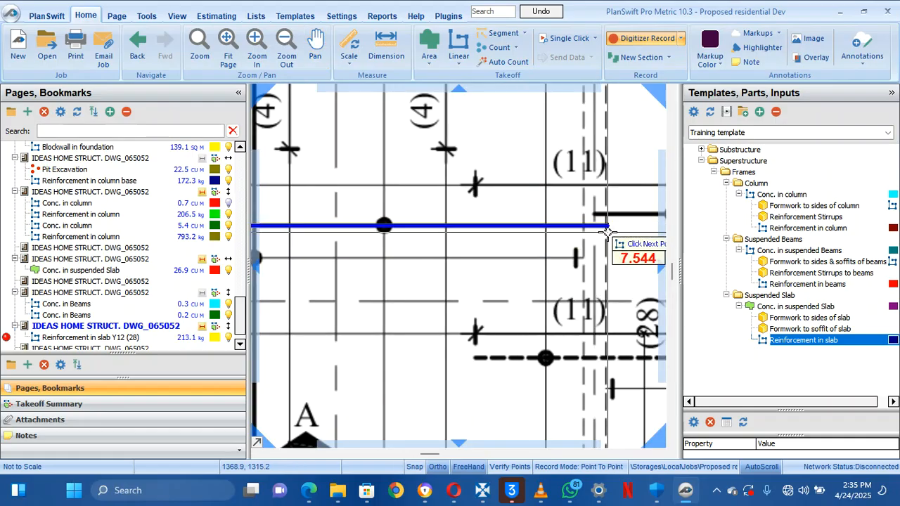
double_click(607, 231)
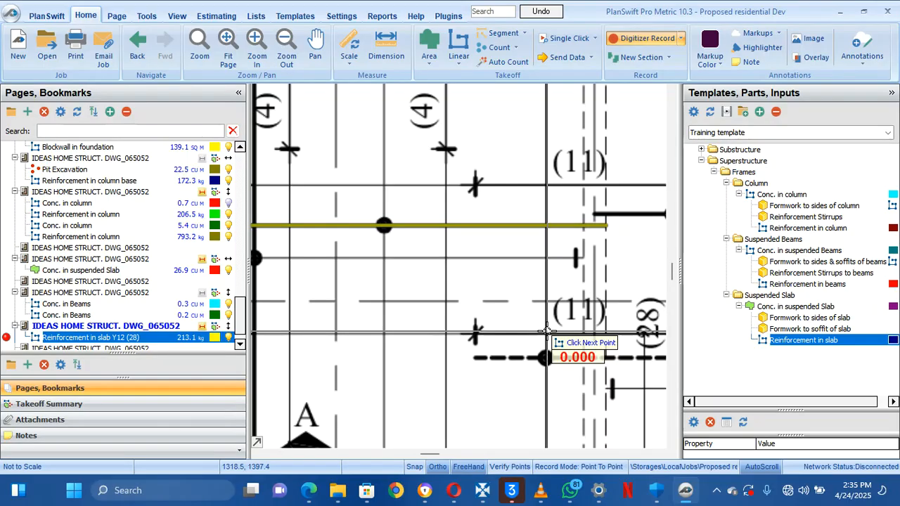
Trace a short Y12 bar in the lower slab, bringing the total to 265.1 kg
scroll(556, 344, "down", 3)
left_click_drag(452, 295, 425, 256)
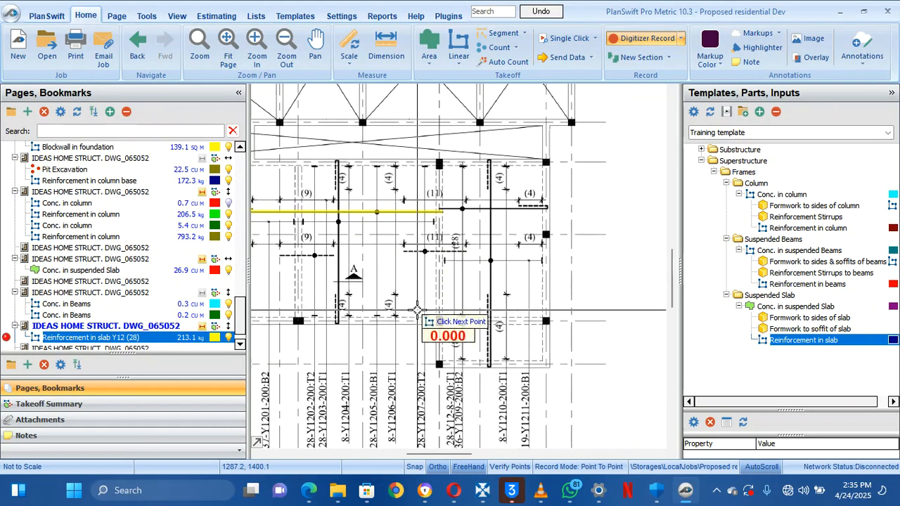
left_click_drag(474, 393, 474, 350)
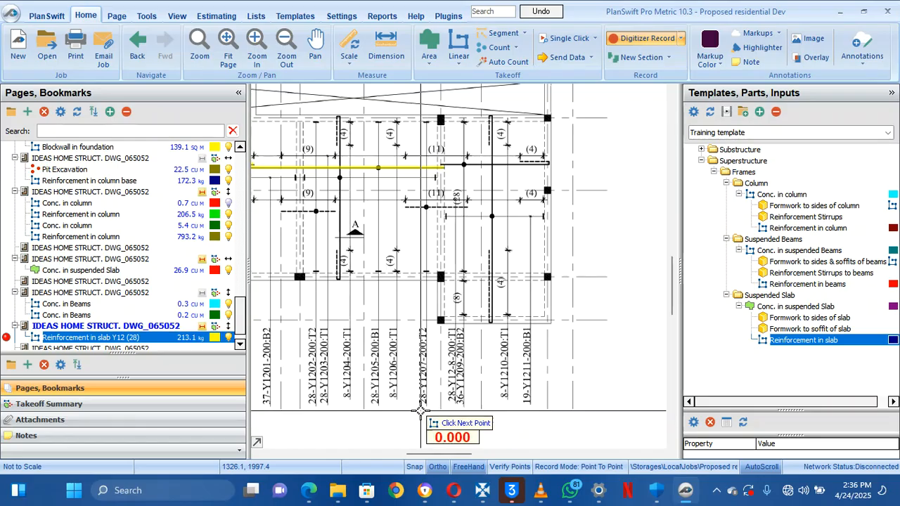
left_click_drag(397, 394, 432, 397)
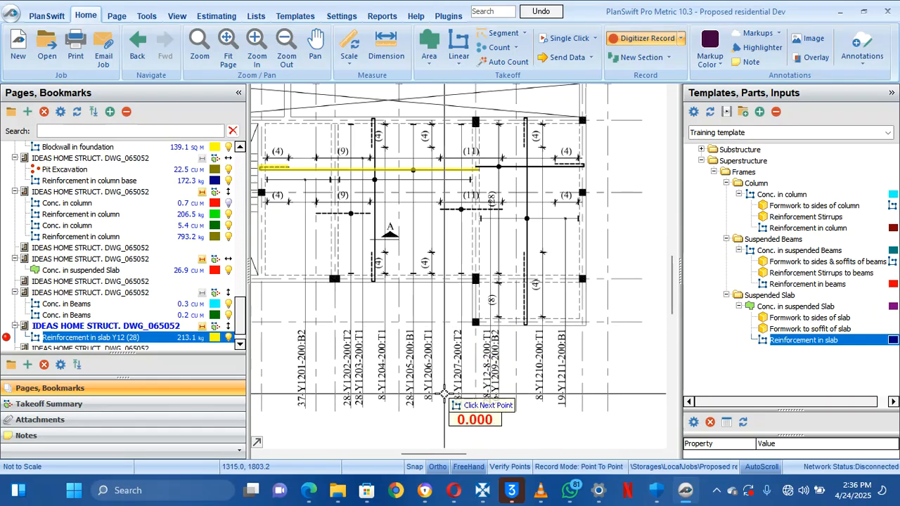
left_click(440, 210)
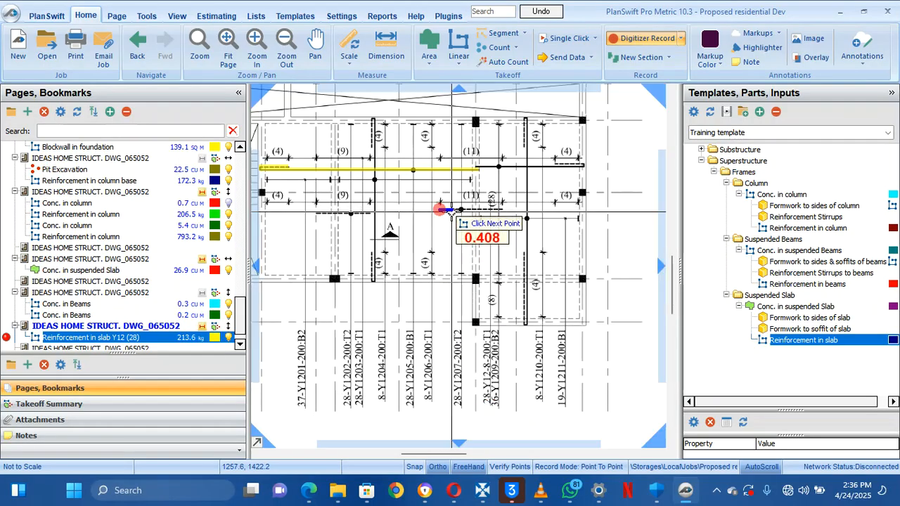
left_click(501, 219)
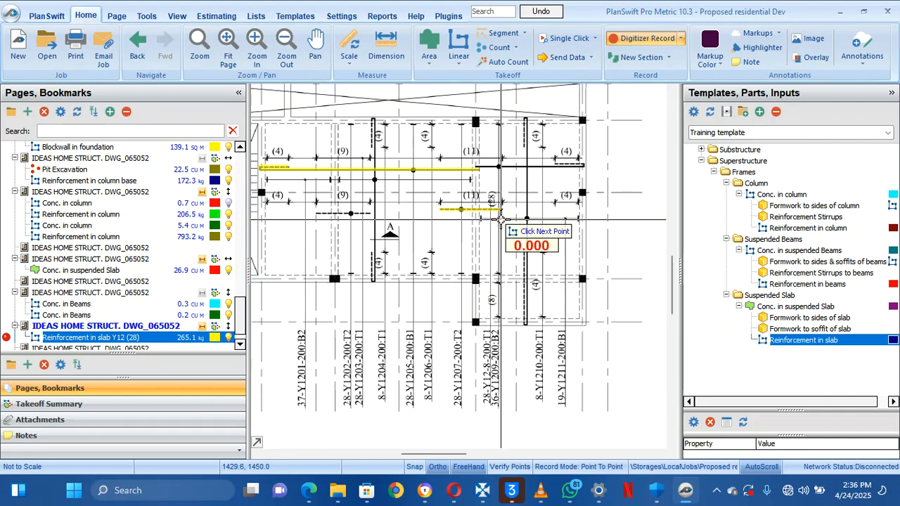
key("Escape")
Trace another Y12 bar near mark (9), raising the takeoff to 416.2 kg
left_click_drag(531, 304, 500, 292)
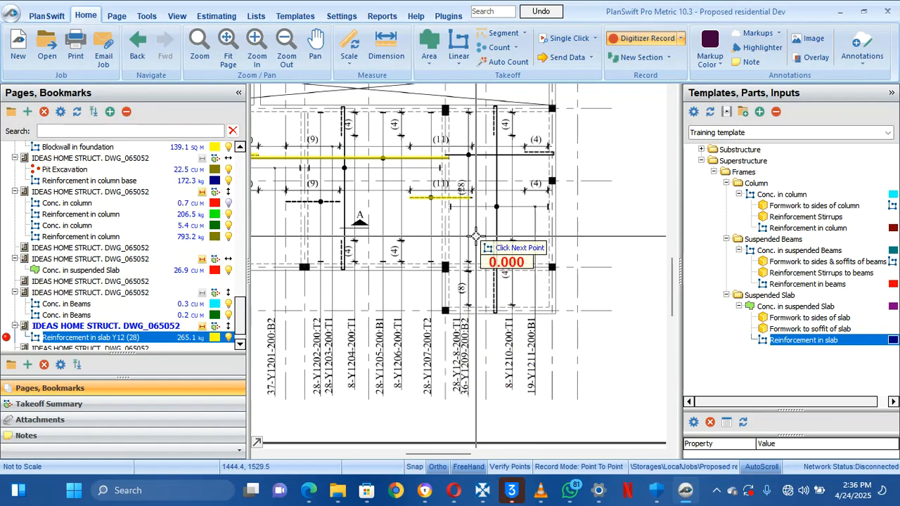
scroll(484, 244, "up", 3)
scroll(476, 237, "down", 2)
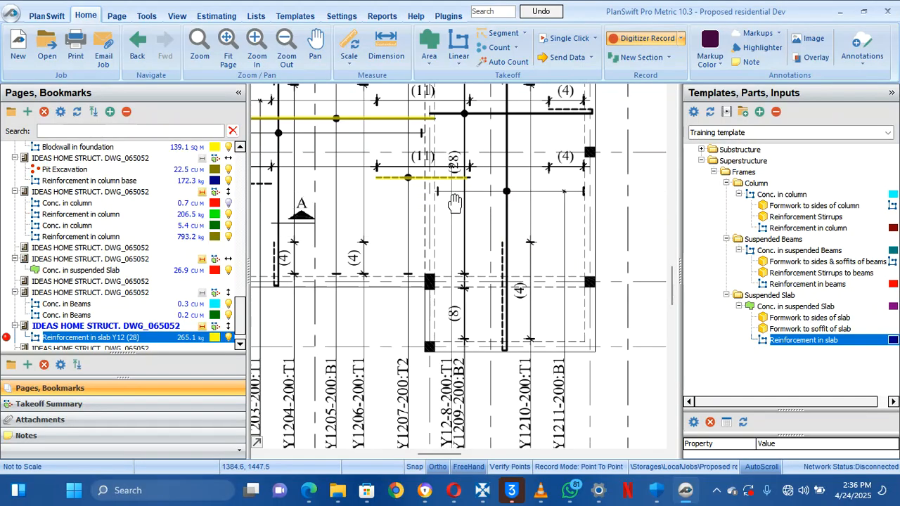
mouse_move(455, 204)
left_mouse_down()
mouse_move(461, 213)
mouse_move(489, 171)
mouse_move(488, 138)
mouse_move(490, 280)
mouse_move(494, 243)
mouse_move(464, 184)
mouse_move(461, 151)
mouse_move(503, 199)
left_mouse_up()
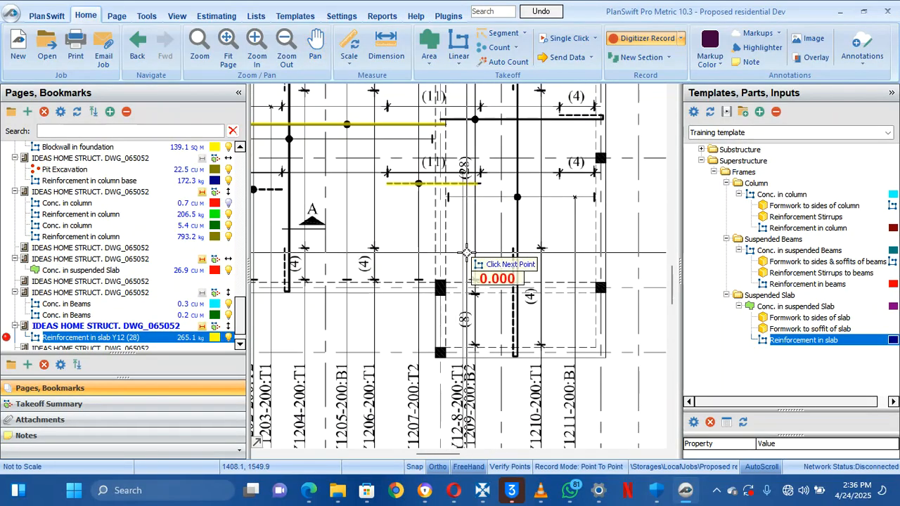
mouse_move(441, 256)
left_mouse_down()
mouse_move(447, 243)
mouse_move(474, 229)
mouse_move(458, 226)
mouse_move(488, 199)
mouse_move(542, 204)
left_mouse_up()
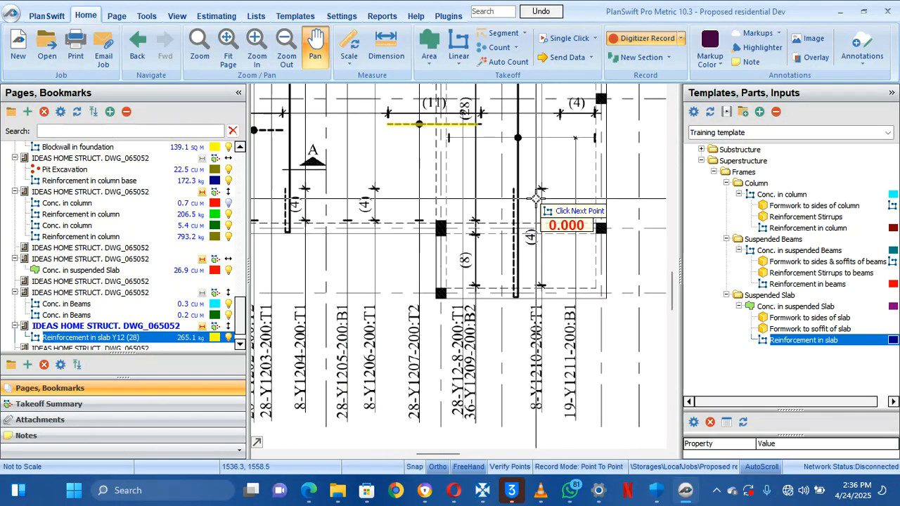
mouse_move(441, 214)
left_mouse_down()
mouse_move(541, 225)
mouse_move(569, 279)
left_mouse_up()
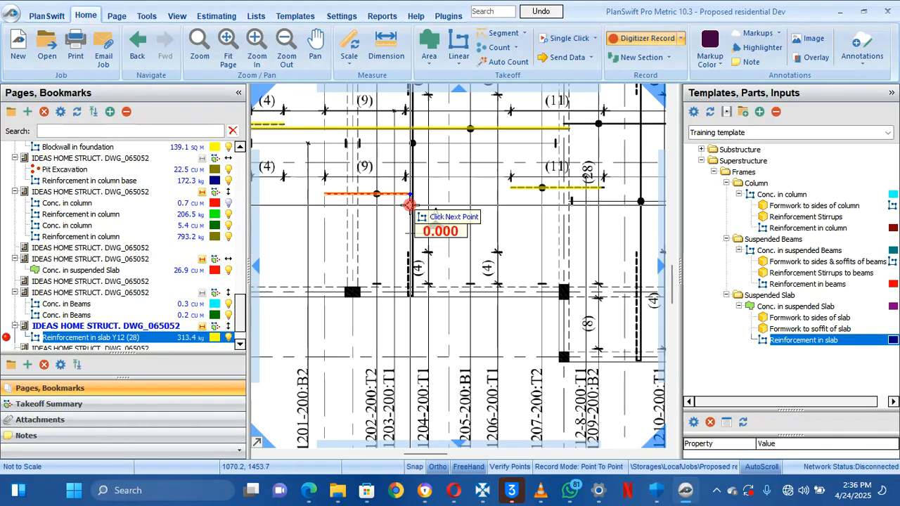
scroll(409, 205, "down", 3)
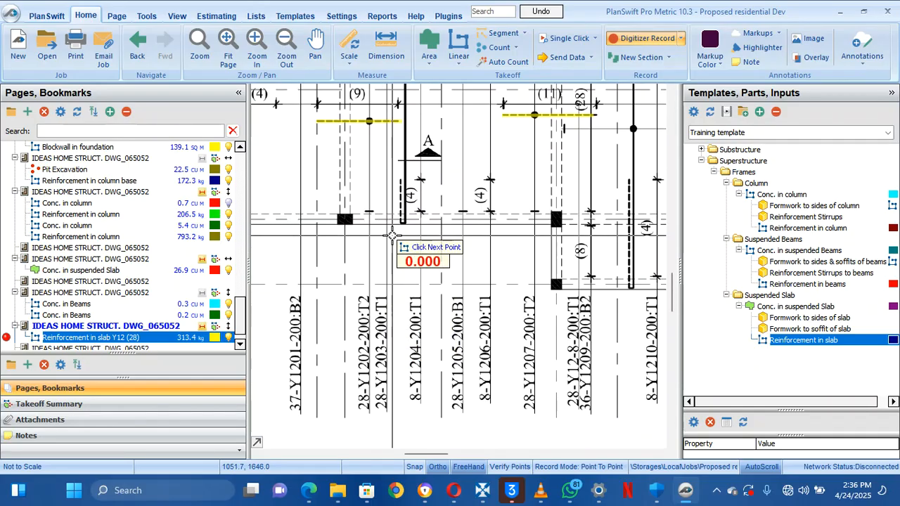
scroll(384, 330, "up", 4)
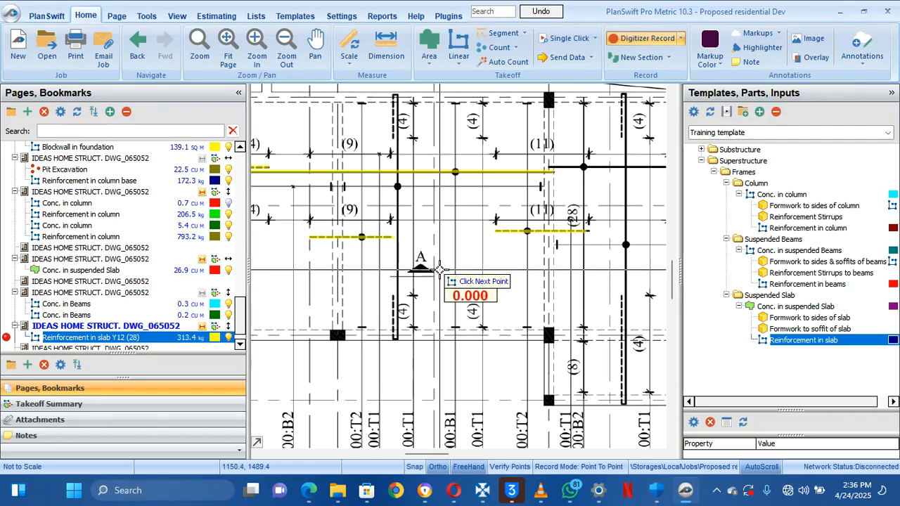
left_click_drag(405, 254, 428, 256)
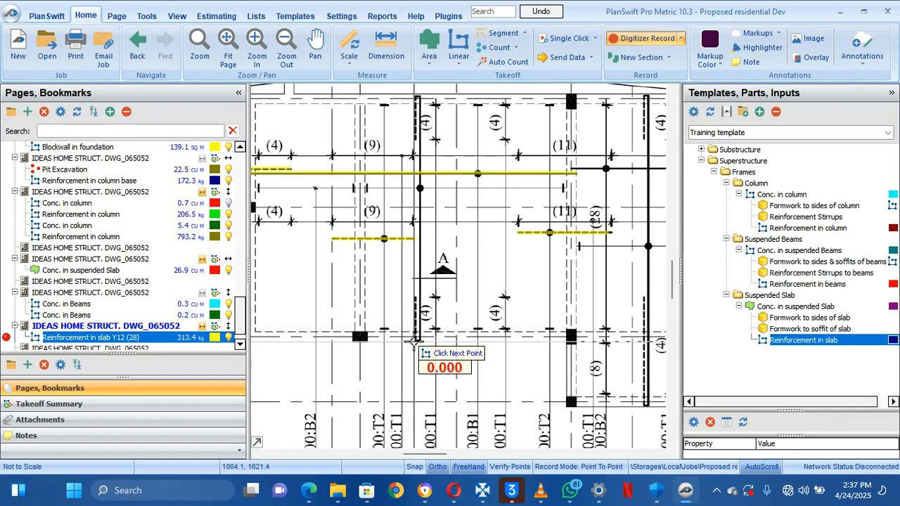
left_click_drag(417, 391, 399, 273)
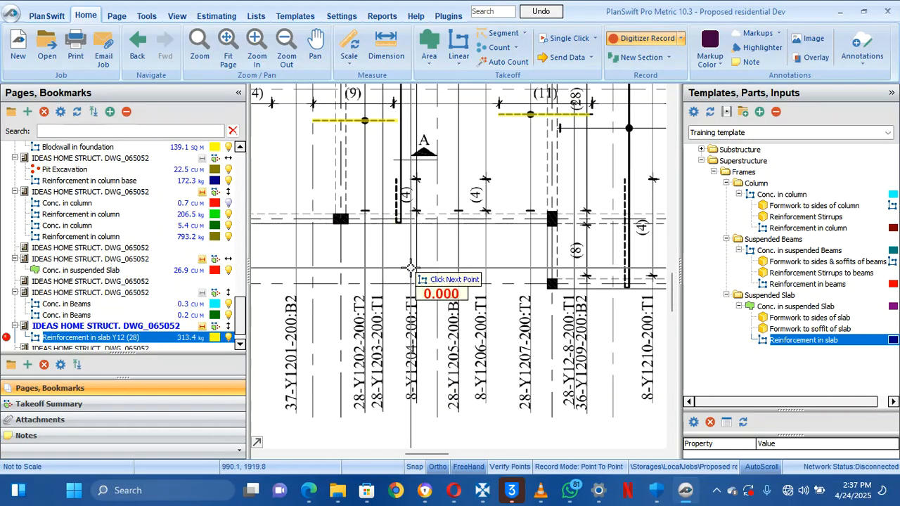
left_click(313, 121)
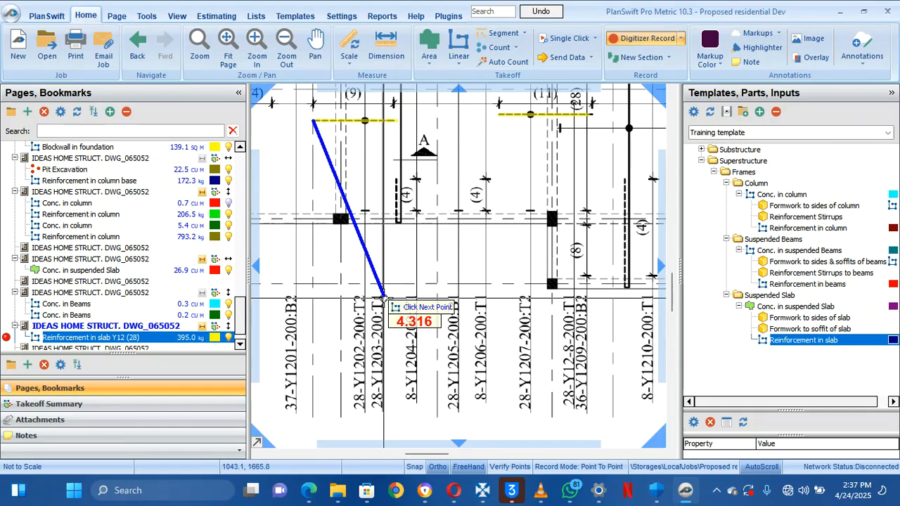
left_click(398, 130)
Review the traced yellow bars and stop the Y12 recording at 416.2 kg
left_click_drag(465, 183, 369, 206)
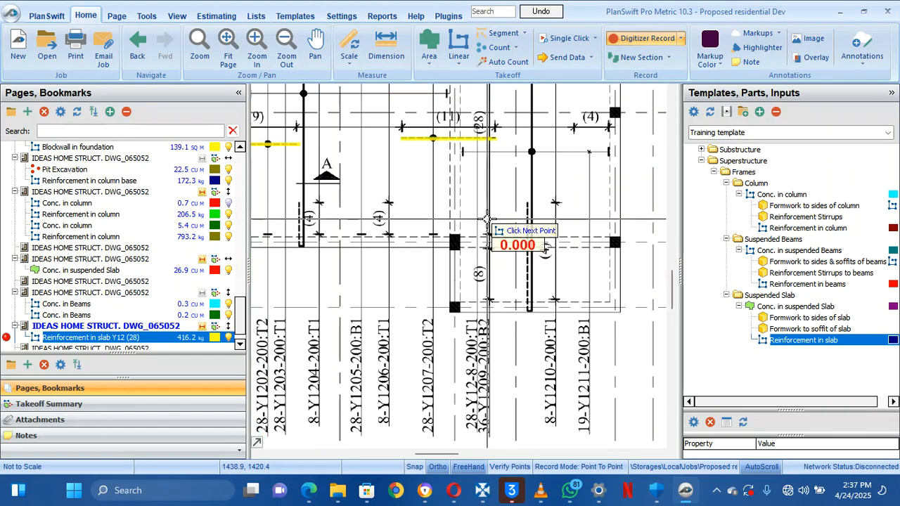
scroll(478, 232, "down", 5)
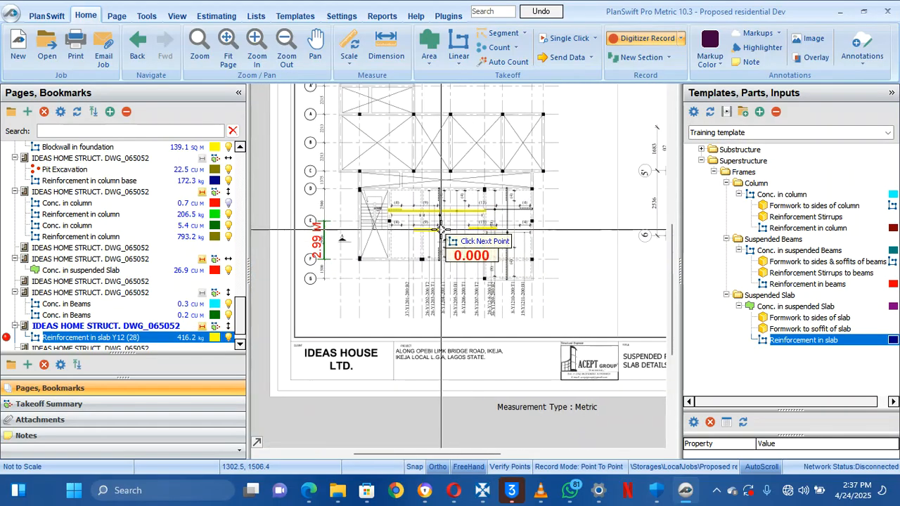
scroll(471, 239, "up", 3)
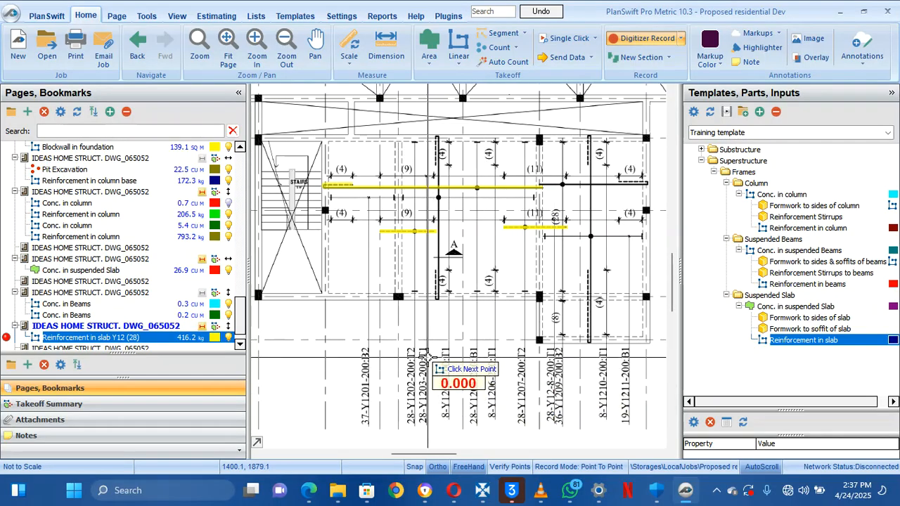
right_click(450, 302)
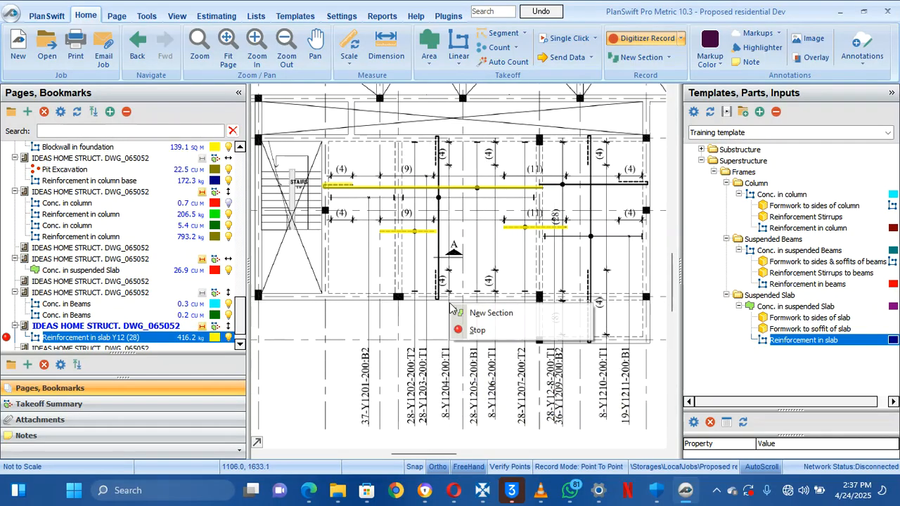
left_click(470, 330)
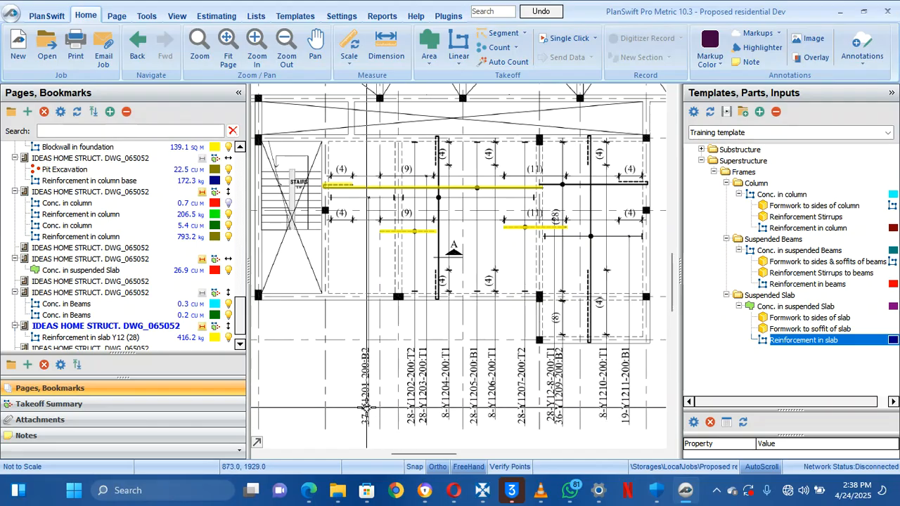
scroll(381, 425, "up", 2)
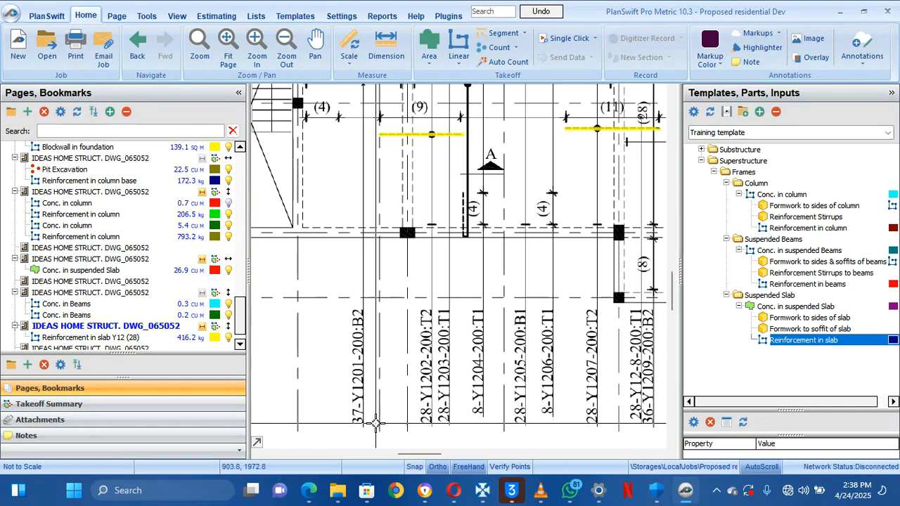
left_click_drag(363, 296, 365, 428)
left_click_drag(356, 253, 360, 284)
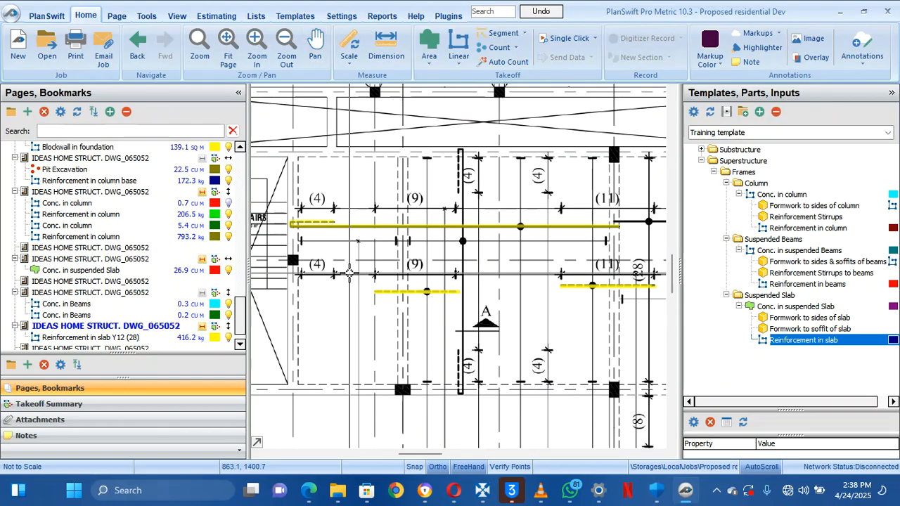
scroll(370, 279, "up", 2)
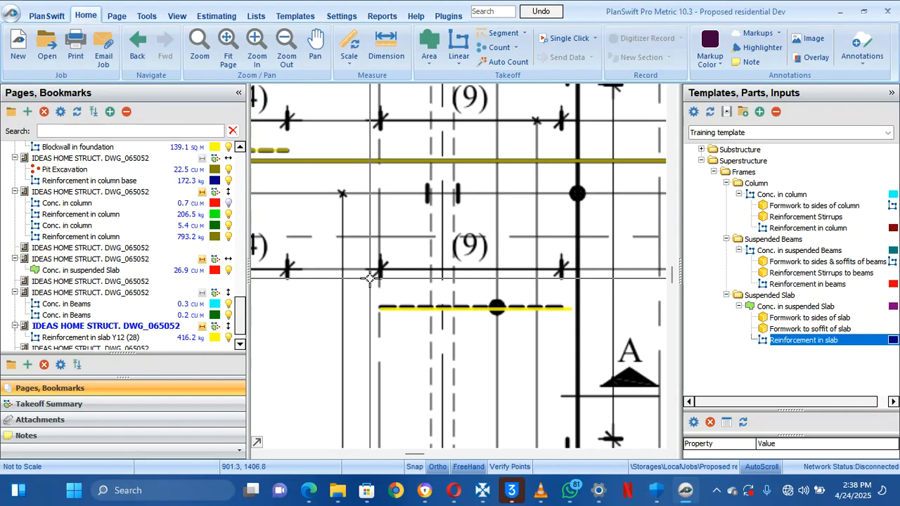
mouse_move(366, 247)
left_mouse_down()
mouse_move(456, 289)
mouse_move(455, 298)
left_mouse_up()
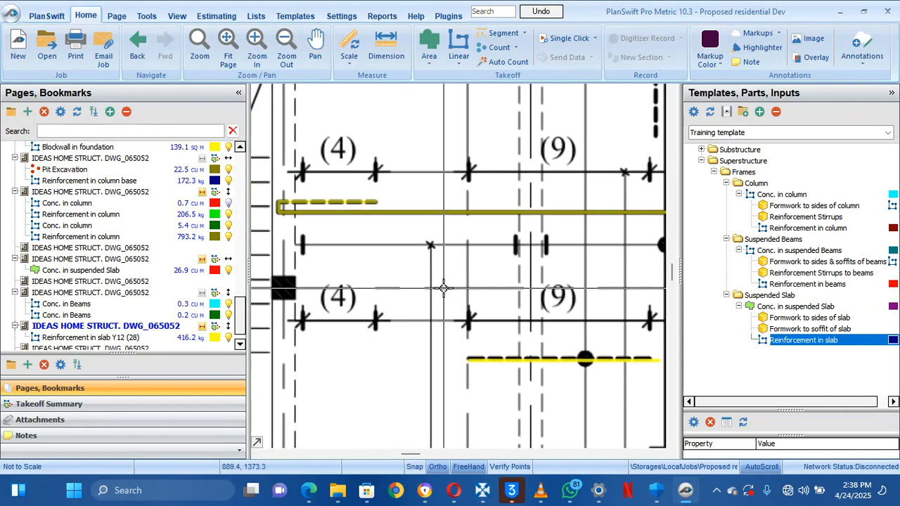
scroll(382, 245, "down", 1)
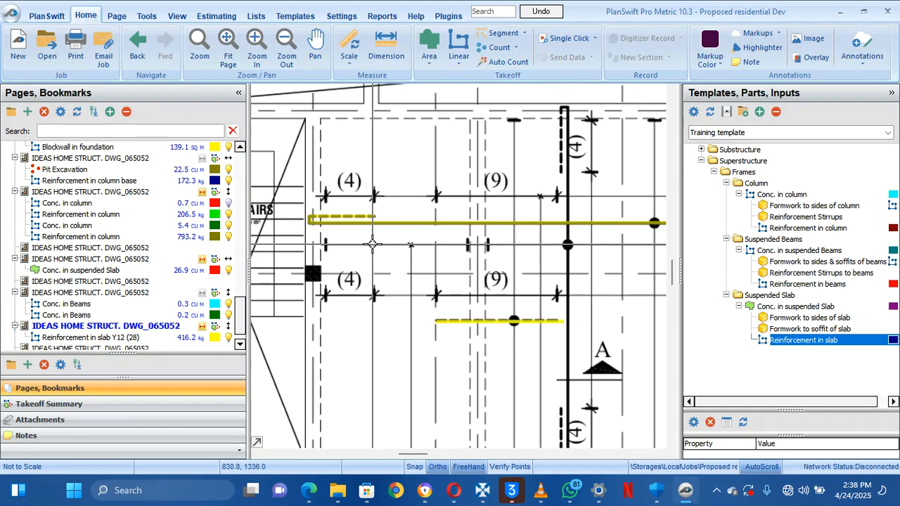
left_click_drag(427, 252, 390, 241)
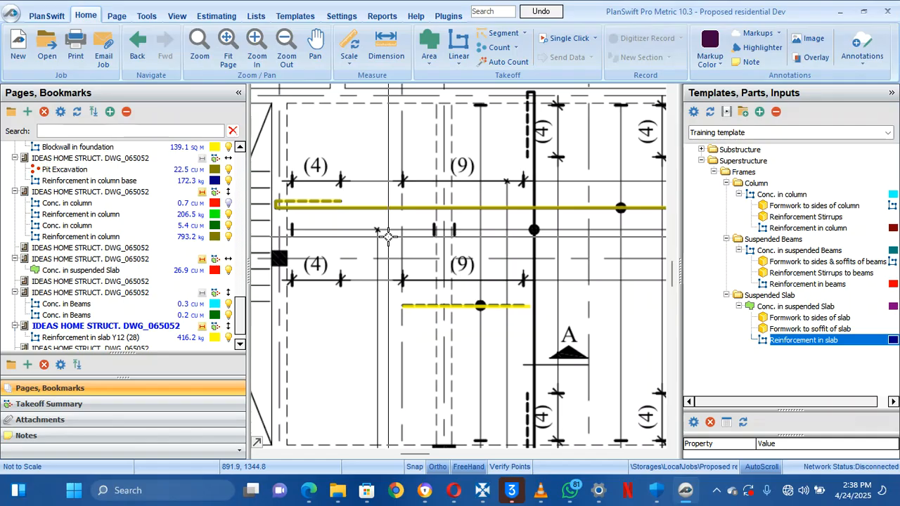
scroll(388, 236, "down", 2)
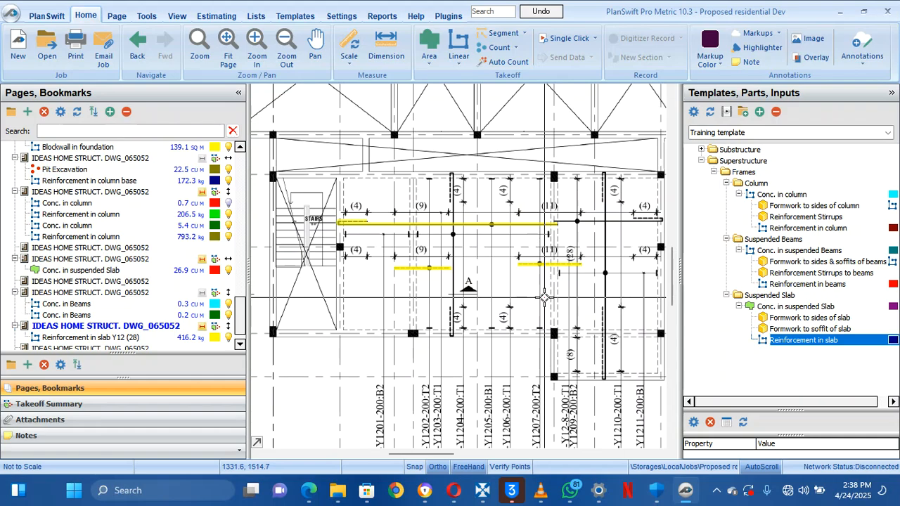
scroll(544, 298, "up", 2)
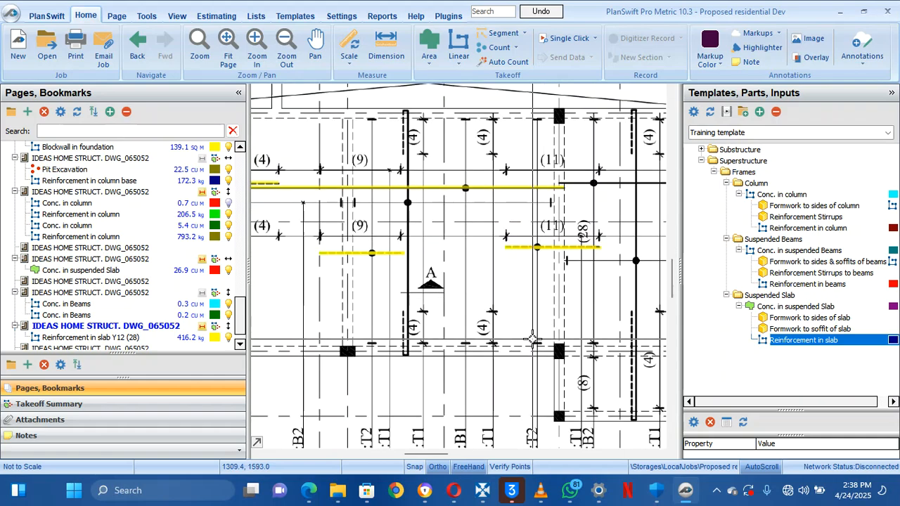
mouse_move(542, 350)
left_mouse_down()
mouse_move(540, 342)
mouse_move(686, 353)
mouse_move(679, 386)
mouse_move(591, 286)
mouse_move(584, 346)
mouse_move(597, 342)
left_mouse_up()
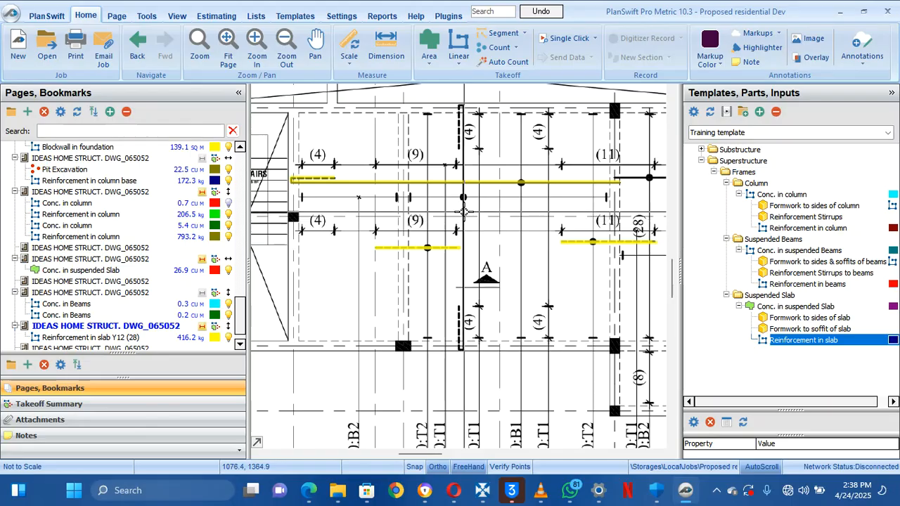
left_click_drag(478, 215, 479, 207)
mouse_move(475, 341)
left_mouse_down()
mouse_move(466, 211)
mouse_move(476, 334)
left_mouse_up()
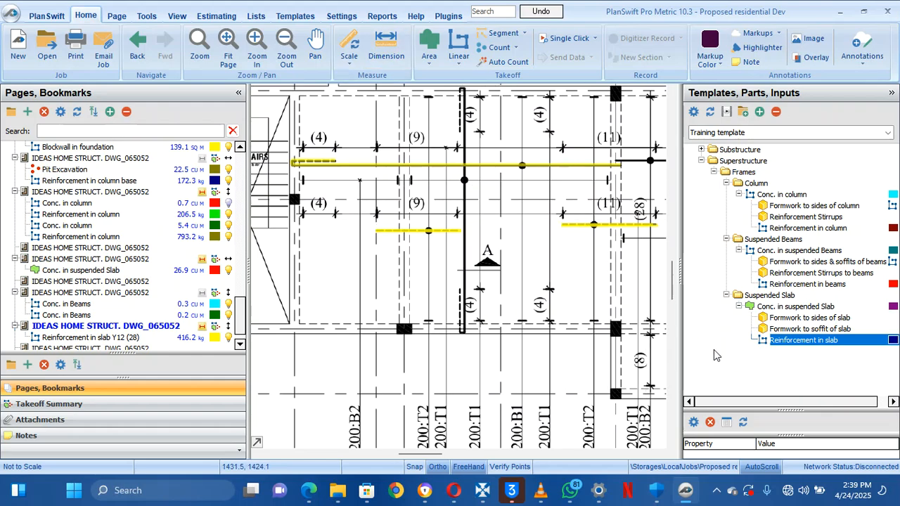
Create the Reinforcement in slab Y20 (37nr) item with 37 bars of 20 mm diameter
double_click(690, 342)
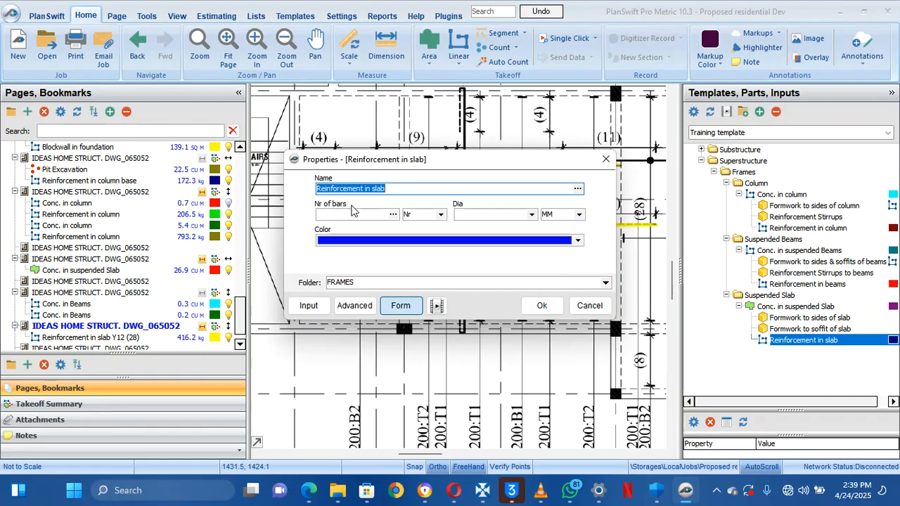
left_click(398, 191)
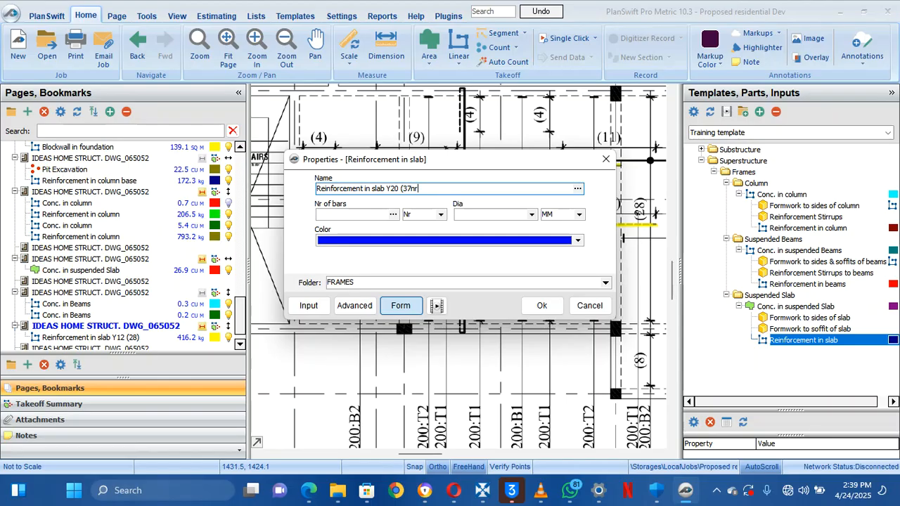
left_click(332, 218)
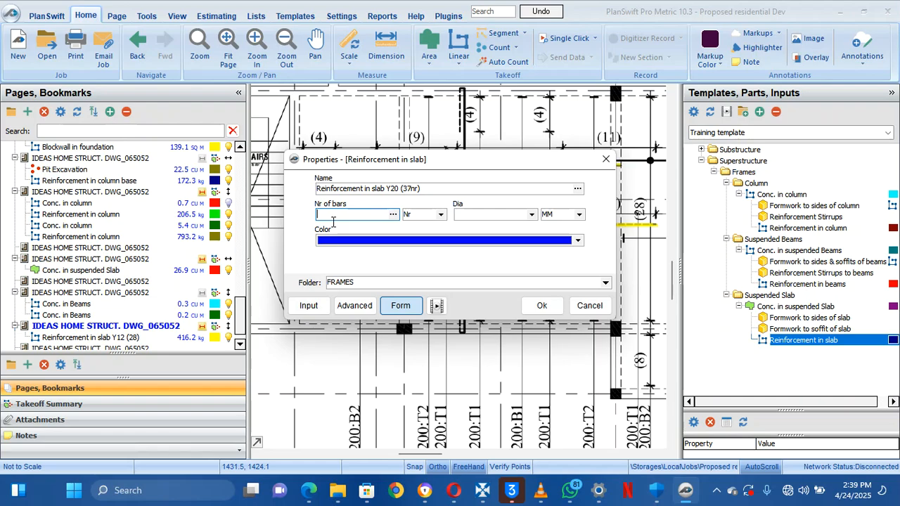
left_click(532, 215)
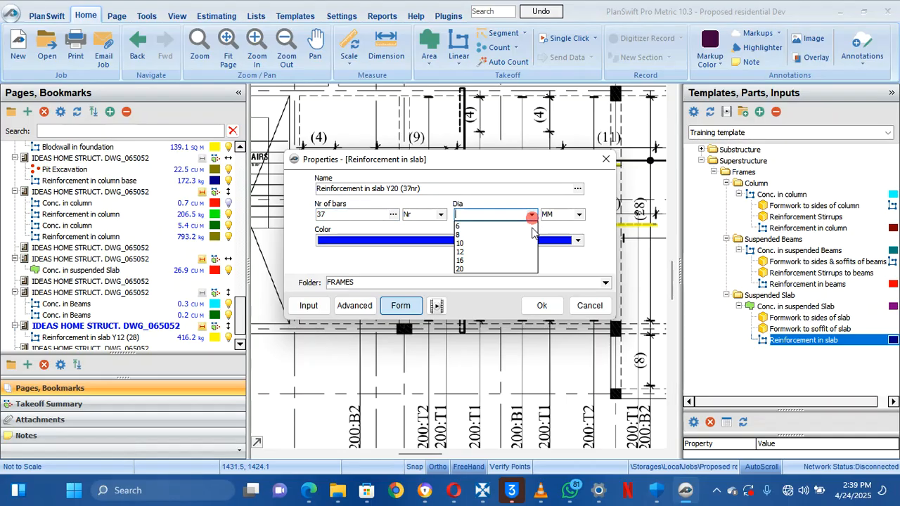
left_click(514, 269)
left_click(541, 305)
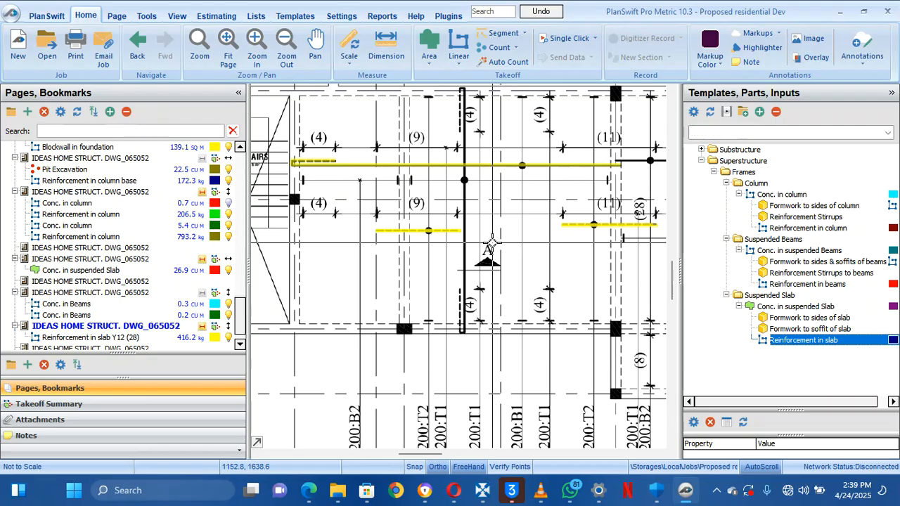
Trace the blue Y20 bar down the grid line beside section A, reaching 716.1 kg
left_click(458, 133)
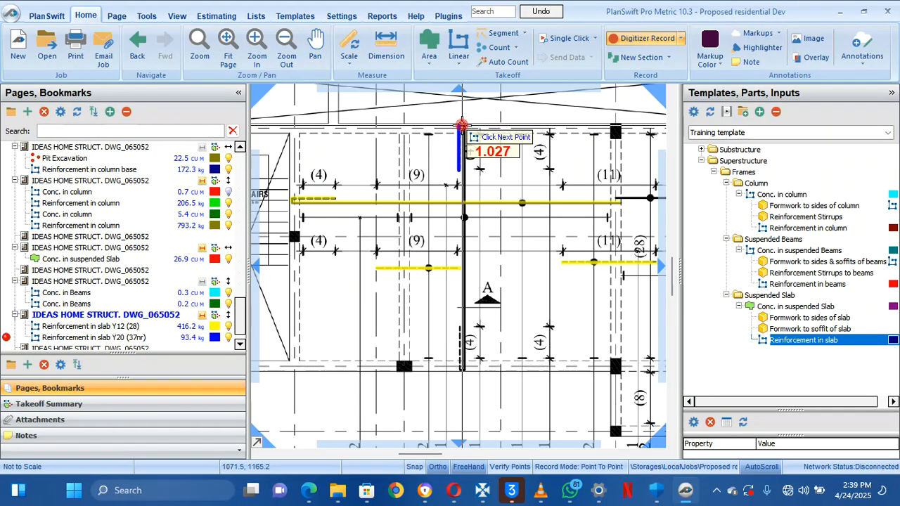
left_click(462, 126)
left_click(465, 126)
left_click_drag(483, 228, 480, 126)
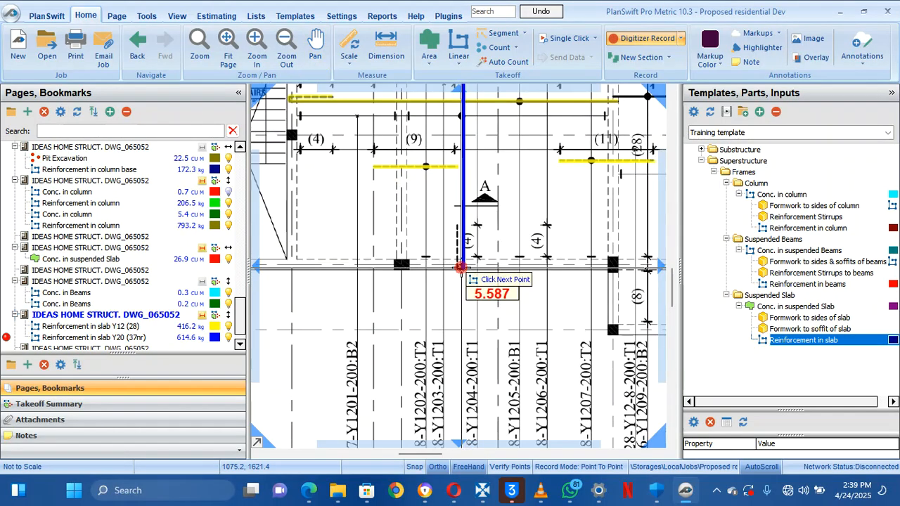
left_click(460, 267)
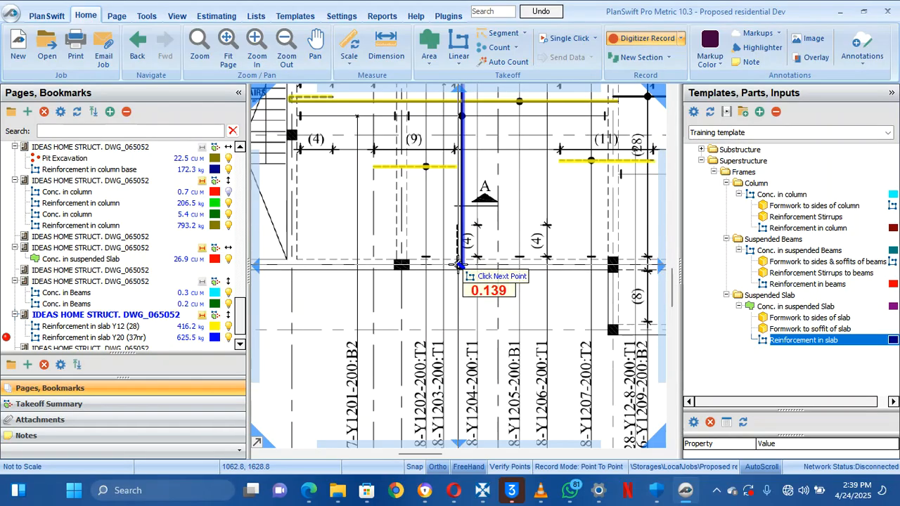
left_click(458, 267)
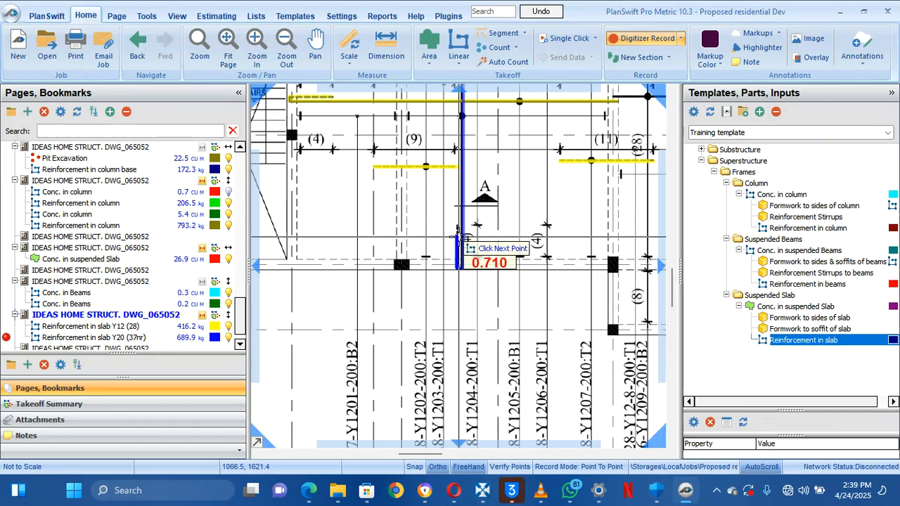
left_click(456, 225)
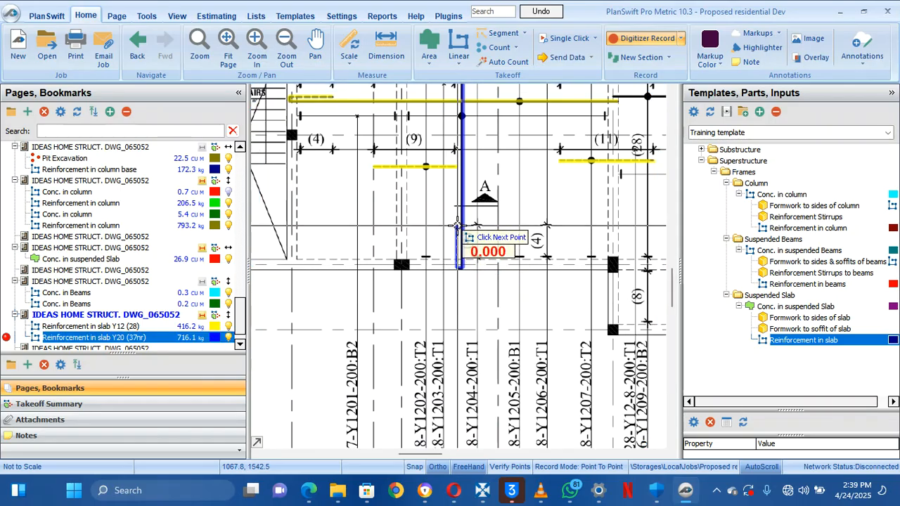
left_click(623, 40)
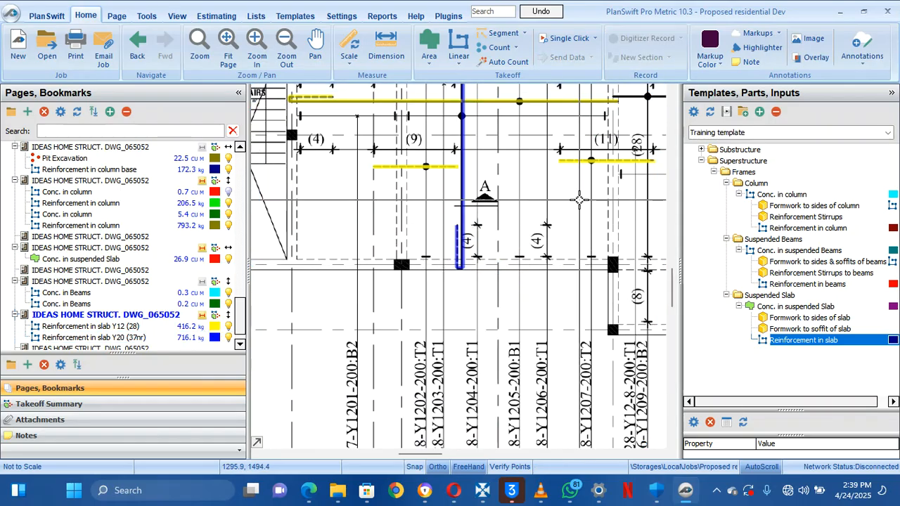
scroll(580, 201, "down", 3)
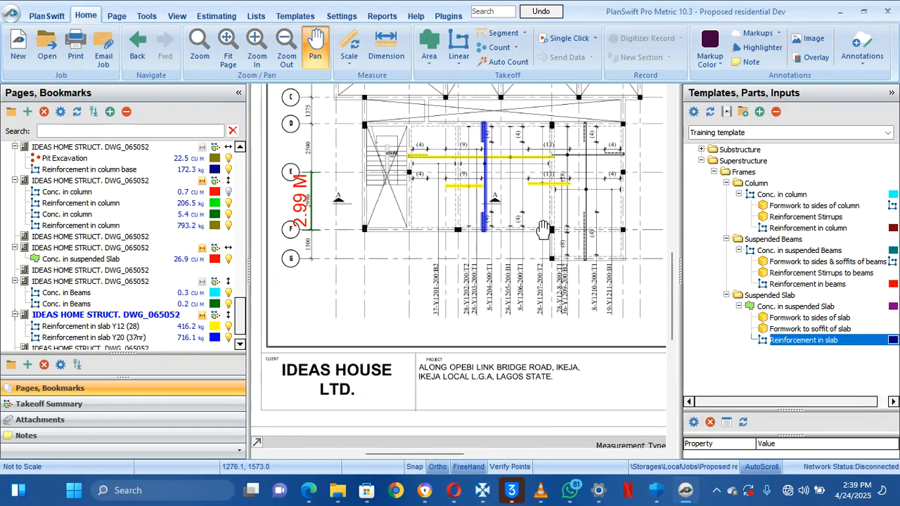
scroll(495, 330, "up", 5)
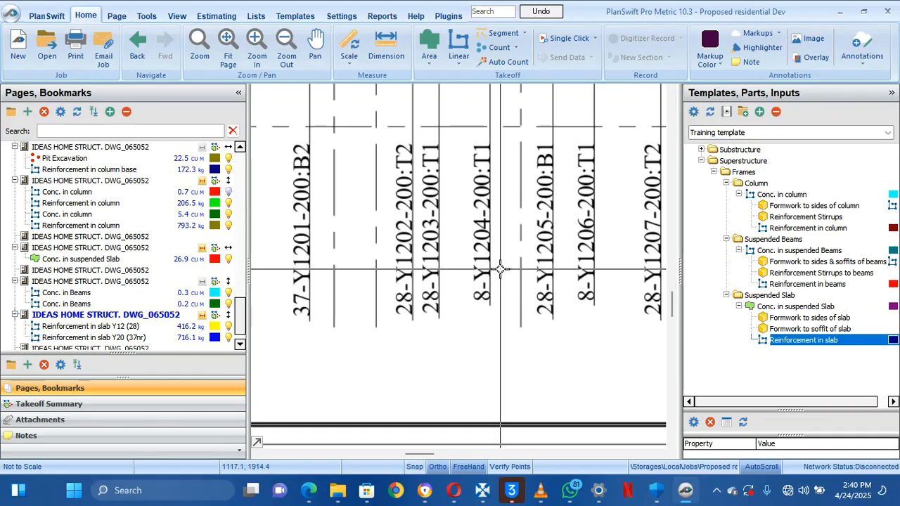
left_click_drag(503, 334, 495, 365)
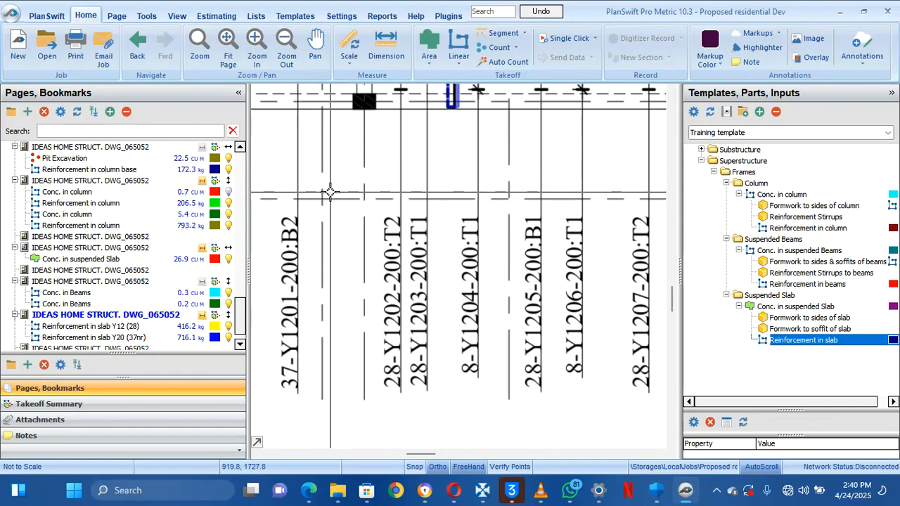
left_click(158, 327)
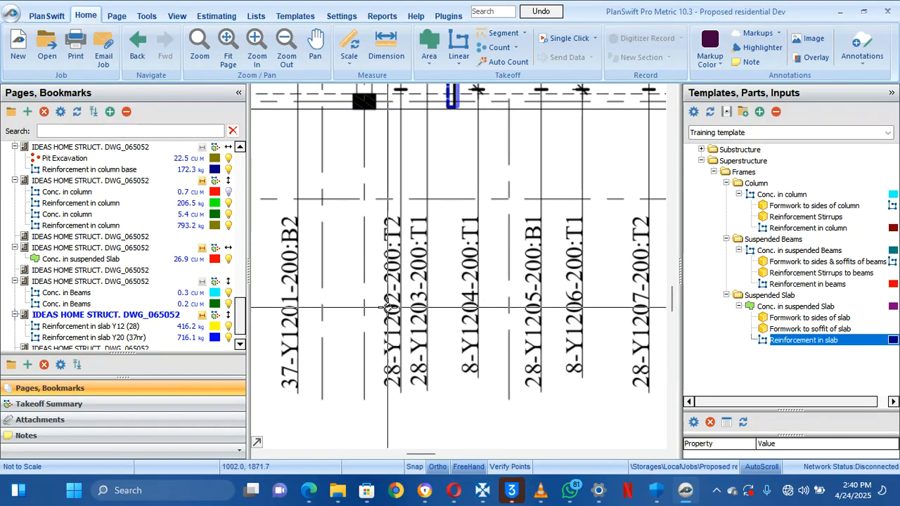
left_click(177, 338)
left_click(132, 327)
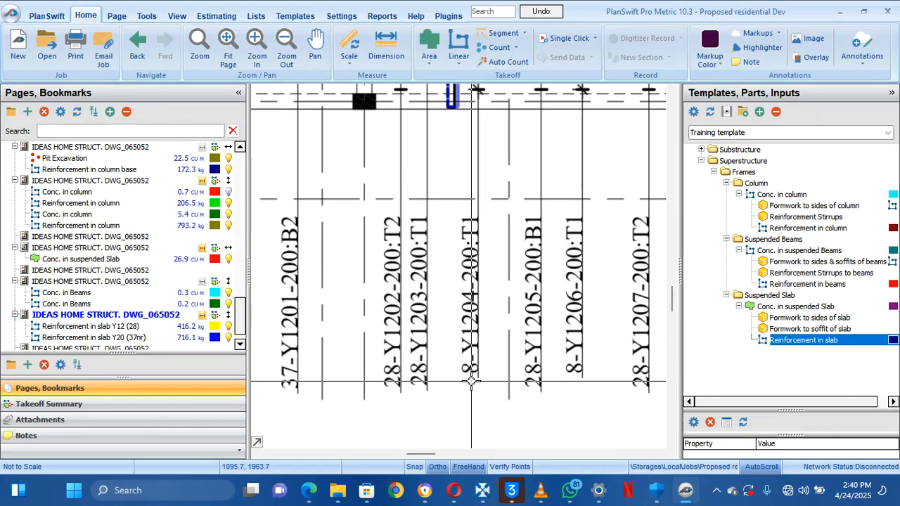
scroll(471, 382, "down", 3)
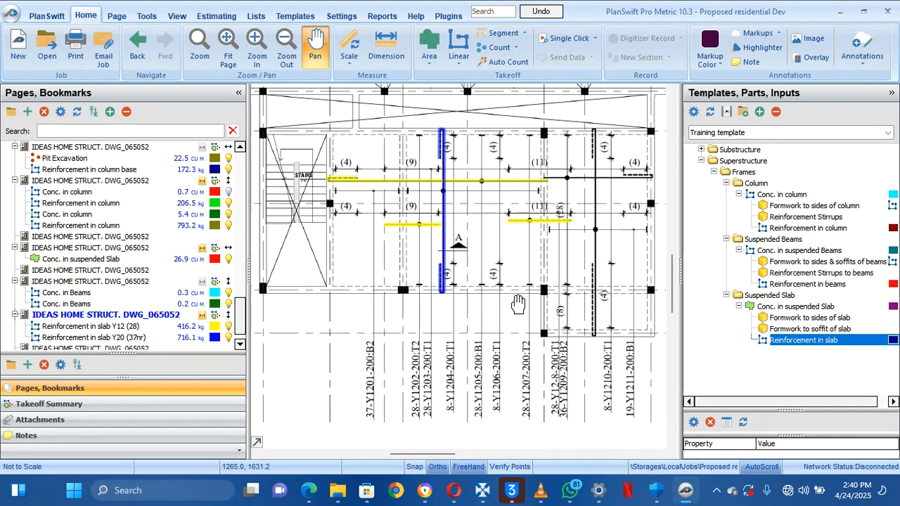
double_click(692, 345)
Create the magenta Reinforcement in slab Y8 (8nr) item with 8 bars of 12 mm diameter
left_click(347, 214)
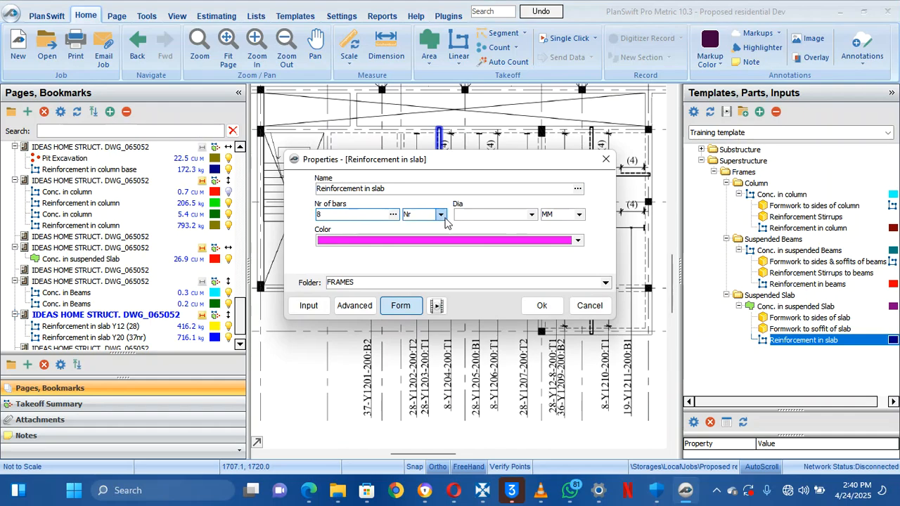
left_click(532, 214)
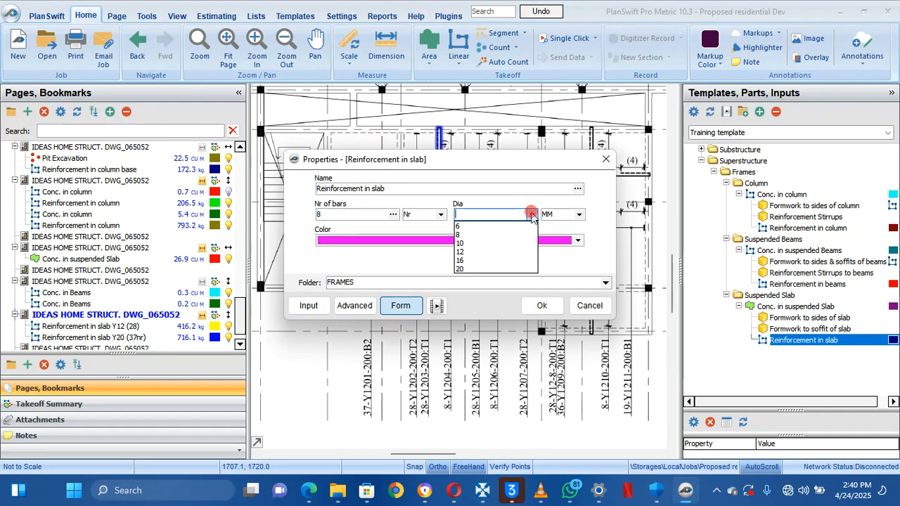
left_click(504, 247)
left_click(417, 190)
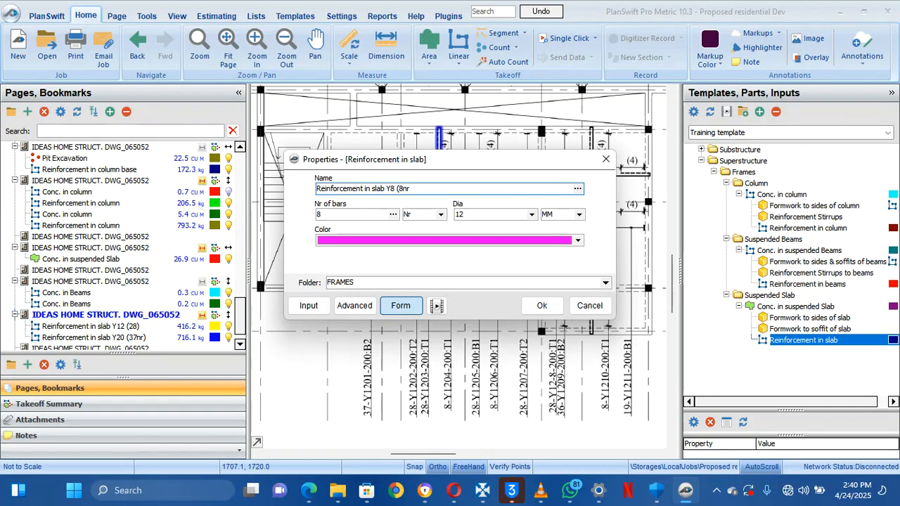
left_click(546, 306)
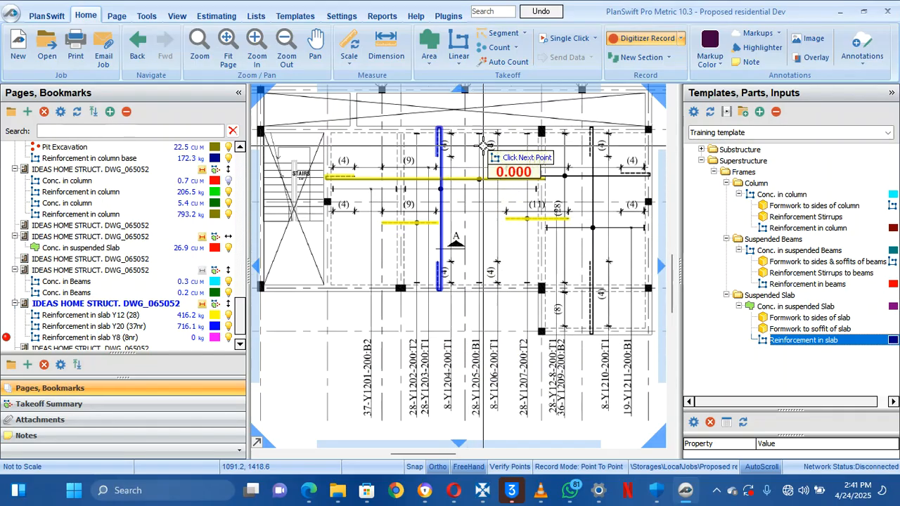
scroll(451, 155, "up", 2)
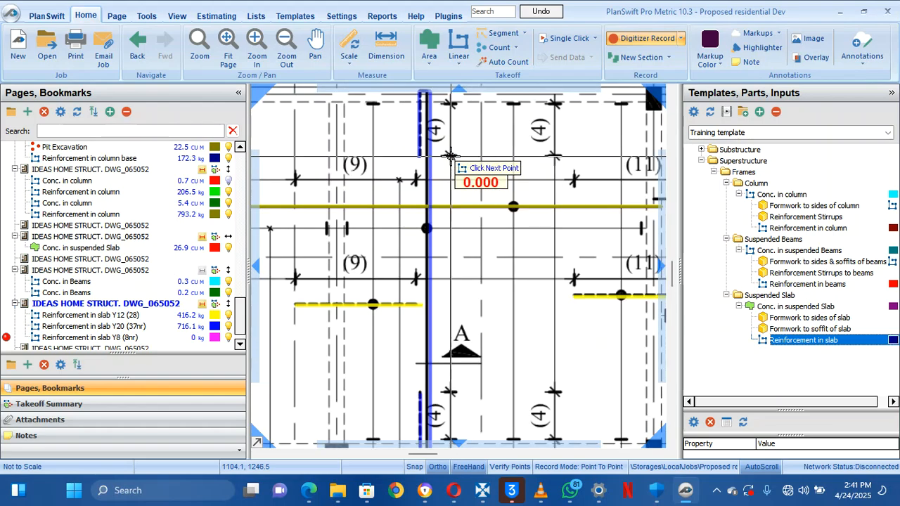
left_click_drag(450, 235, 461, 236)
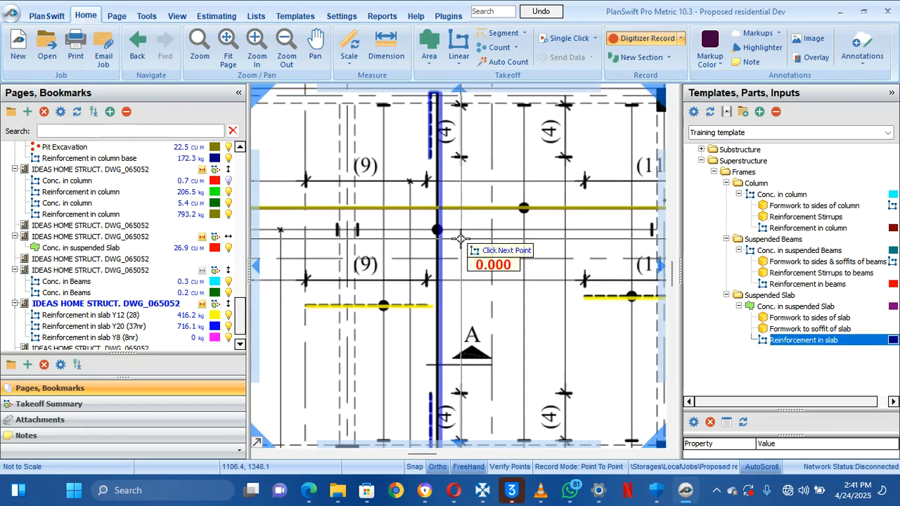
scroll(492, 288, "down", 4)
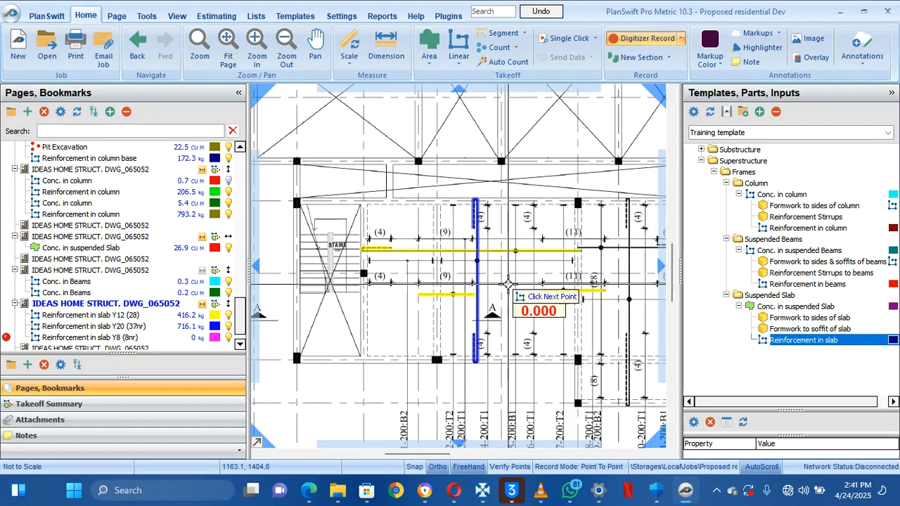
scroll(508, 283, "up", 2)
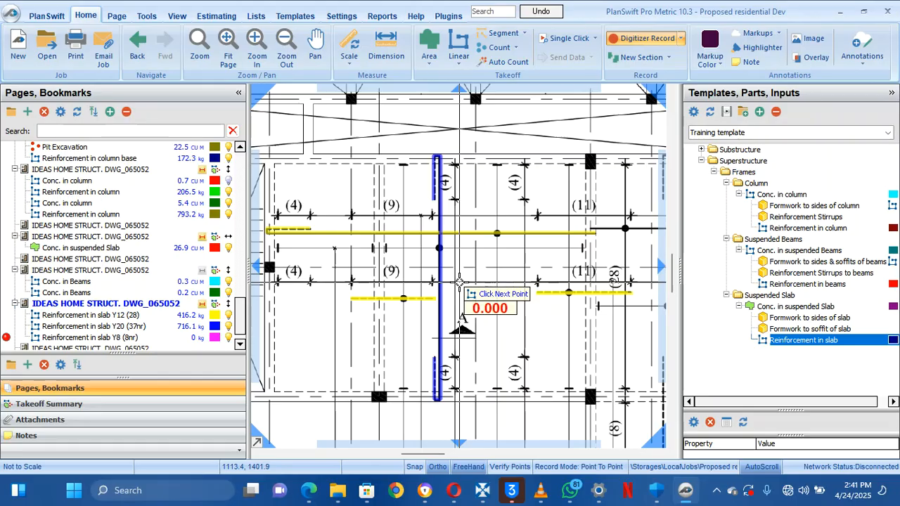
scroll(459, 284, "down", 3)
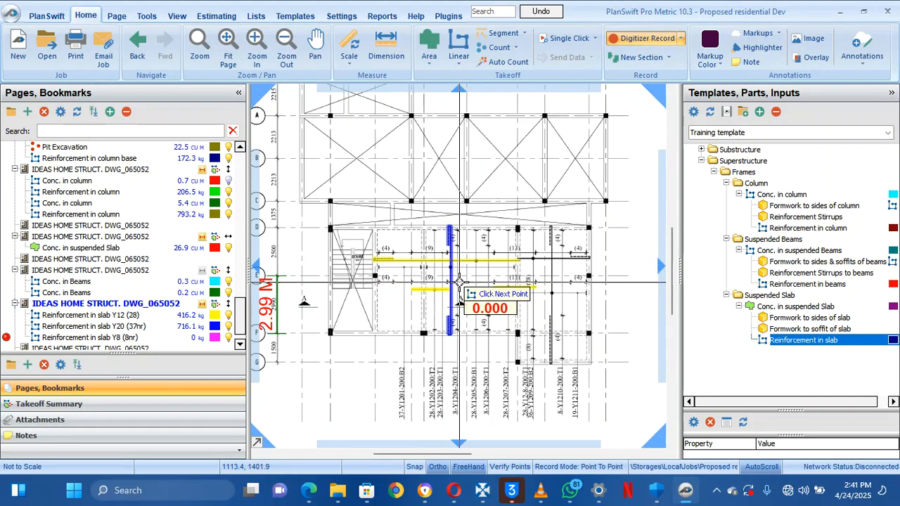
scroll(459, 283, "up", 3)
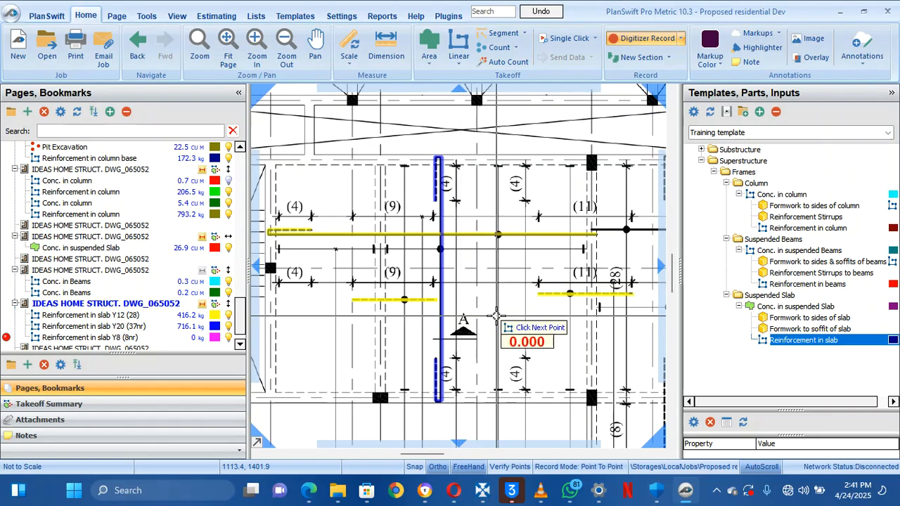
left_click_drag(543, 326, 379, 261)
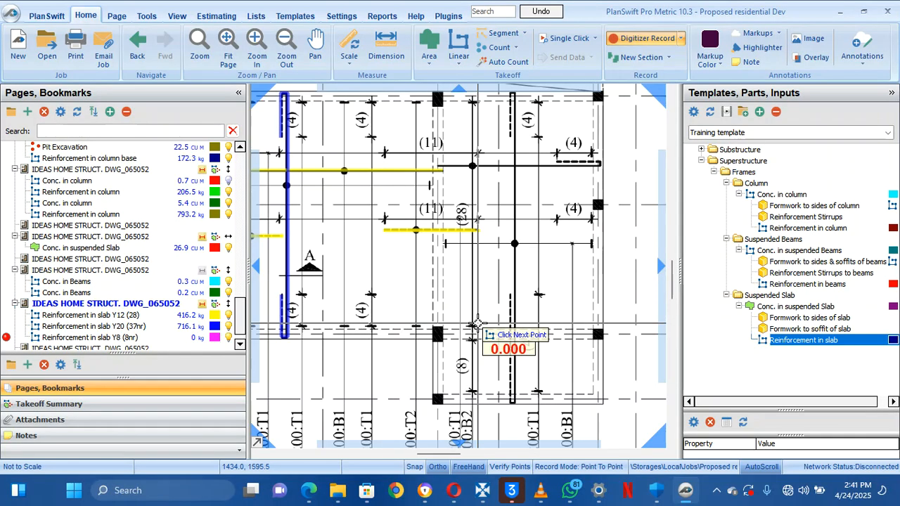
scroll(478, 274, "down", 5)
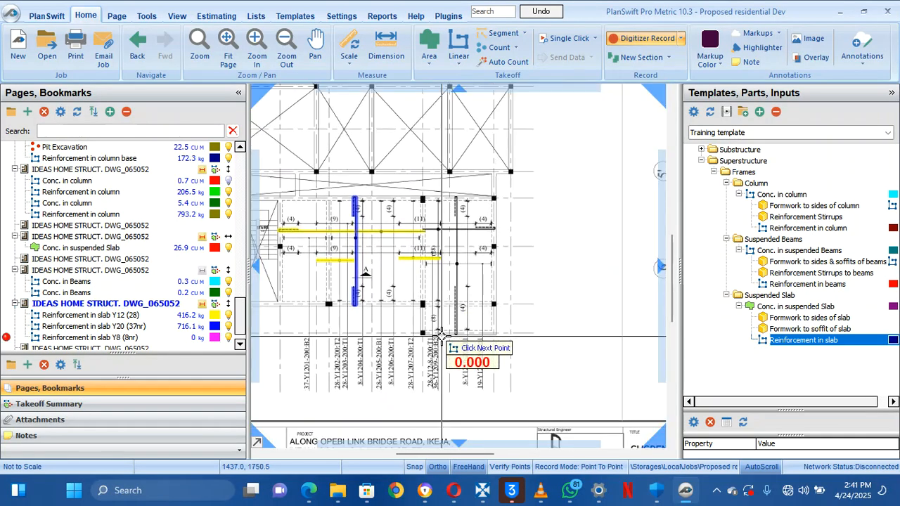
scroll(442, 337, "up", 3)
mouse_move(493, 373)
left_mouse_down()
mouse_move(489, 450)
mouse_move(469, 505)
mouse_move(467, 466)
left_mouse_up()
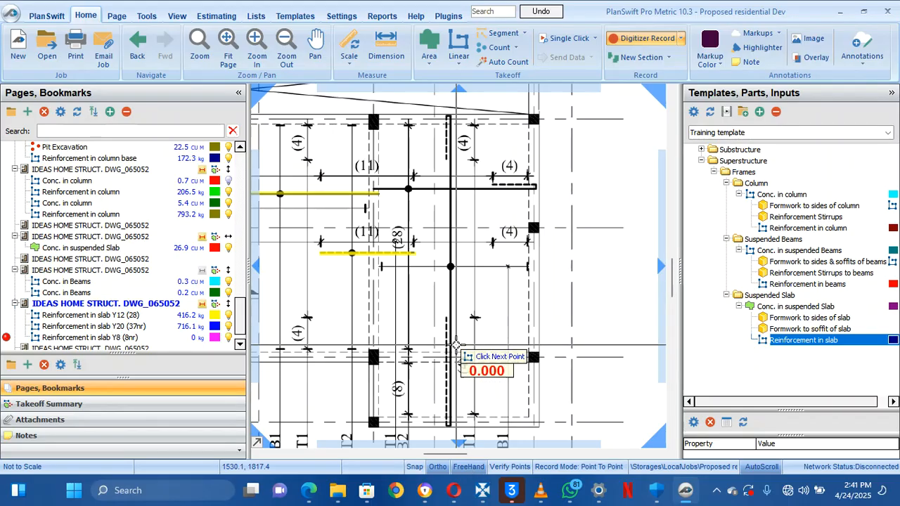
left_click_drag(450, 317, 444, 225)
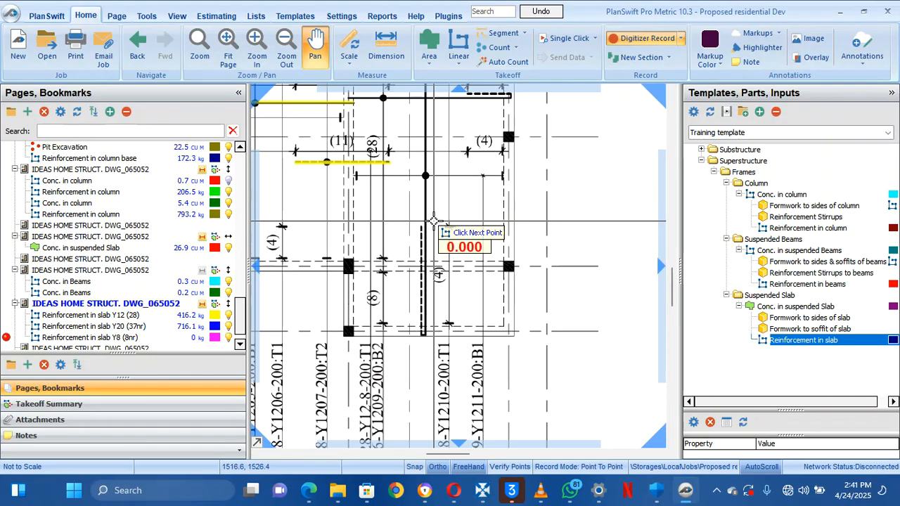
left_click_drag(469, 381, 466, 346)
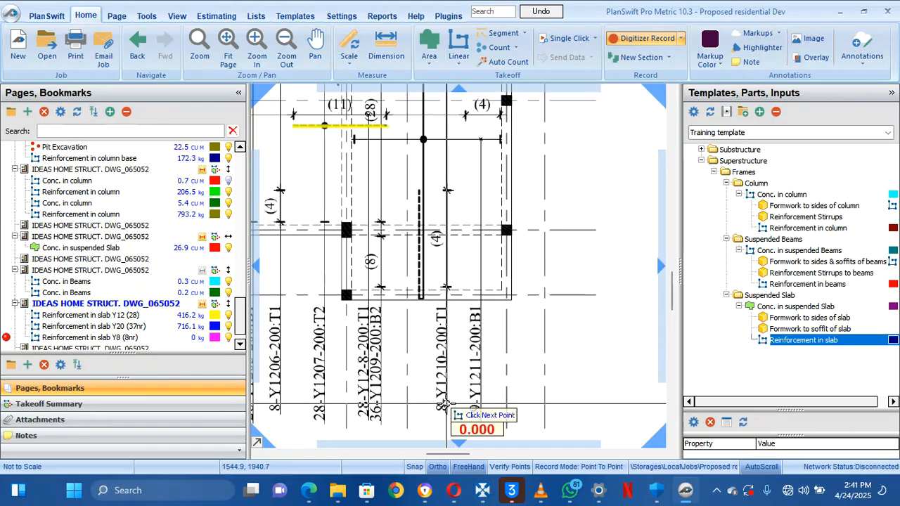
left_click_drag(451, 391, 444, 366)
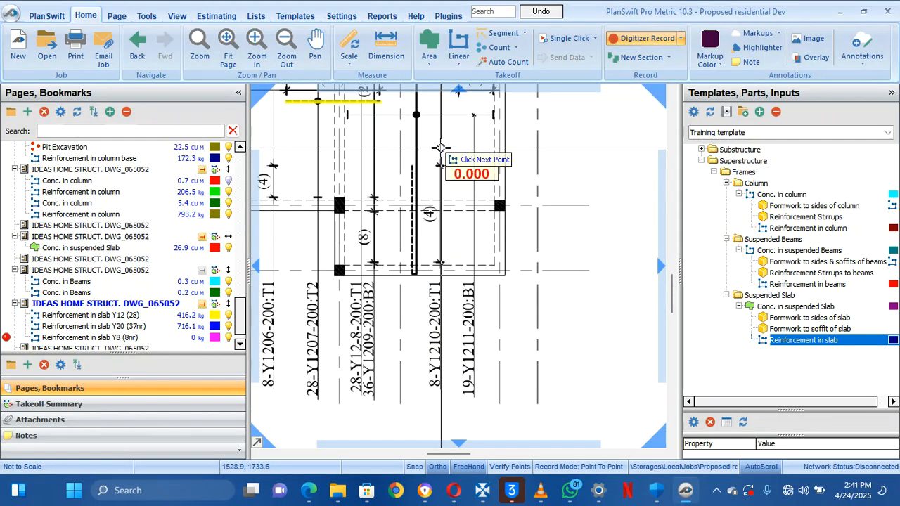
left_click_drag(436, 163, 453, 327)
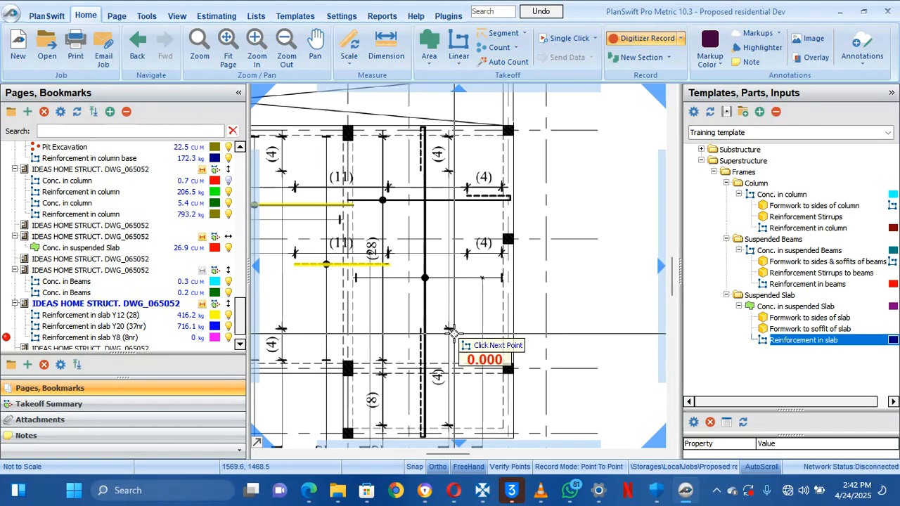
left_click_drag(460, 371, 454, 326)
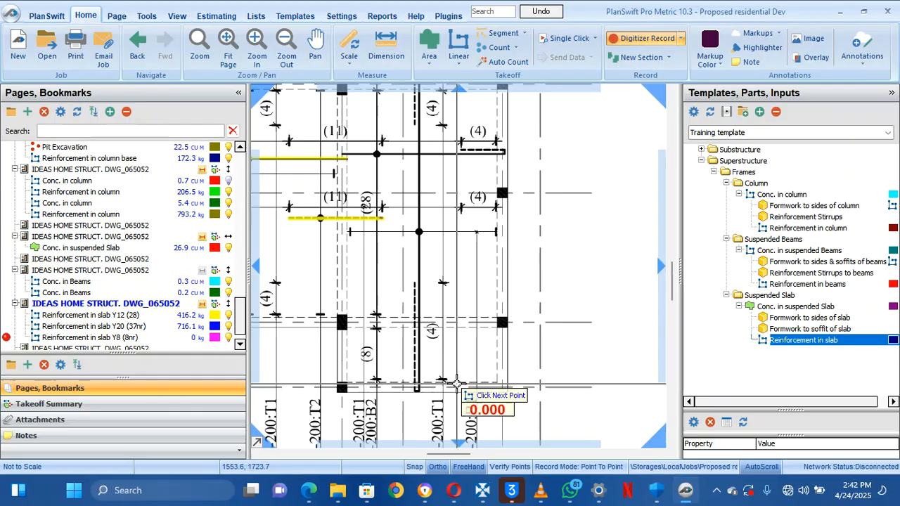
Trace a short Y8 bar upward in the lower-right bay, then stop recording at 15.7 kg
right_click(444, 383)
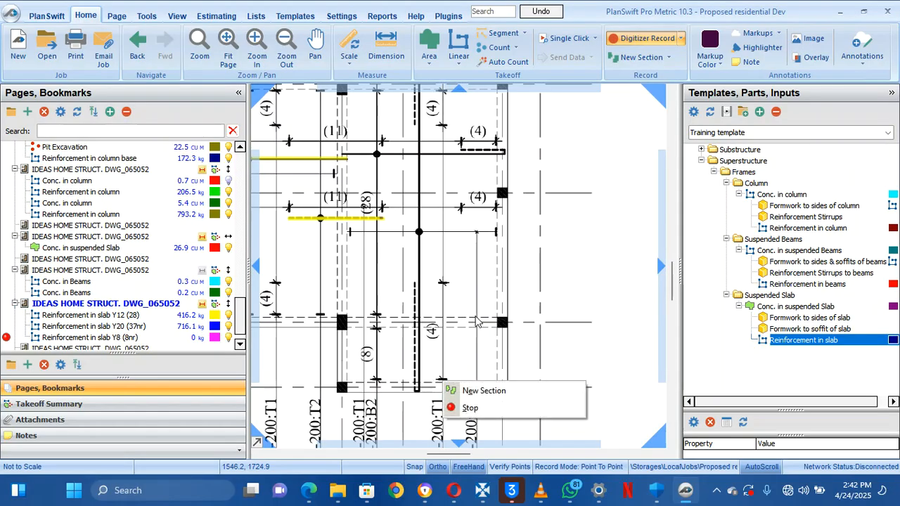
left_click(455, 360)
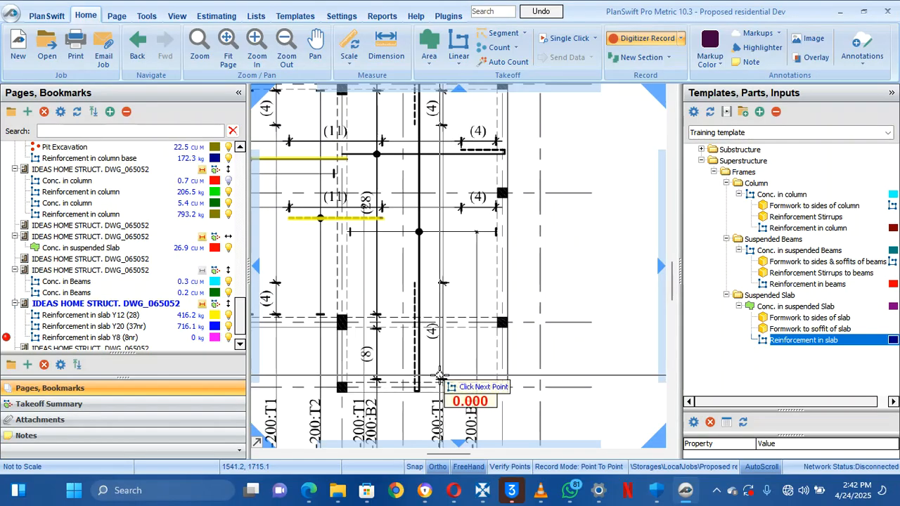
left_click(440, 381)
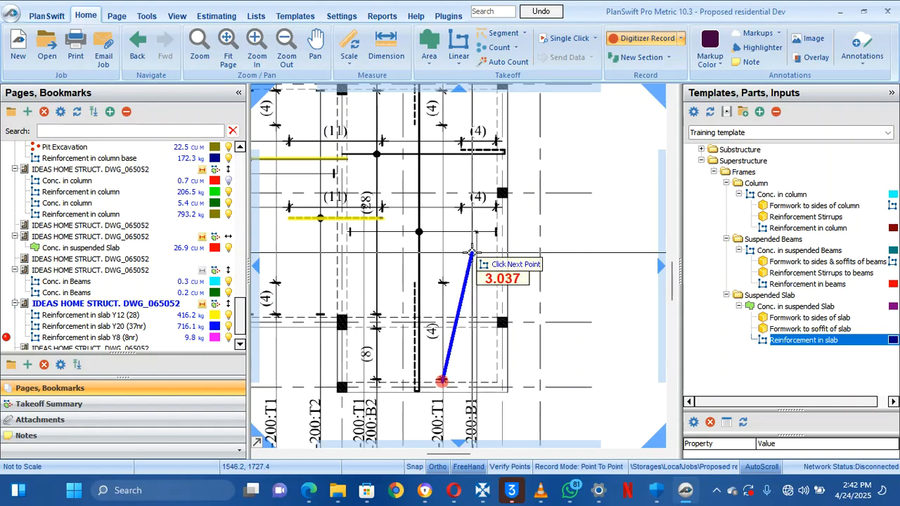
double_click(453, 284)
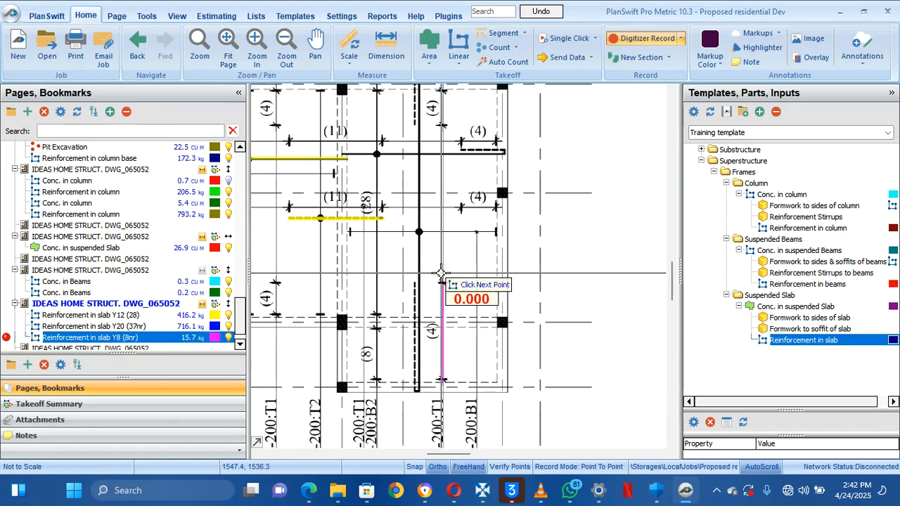
left_click_drag(470, 219, 477, 254)
right_click(469, 270)
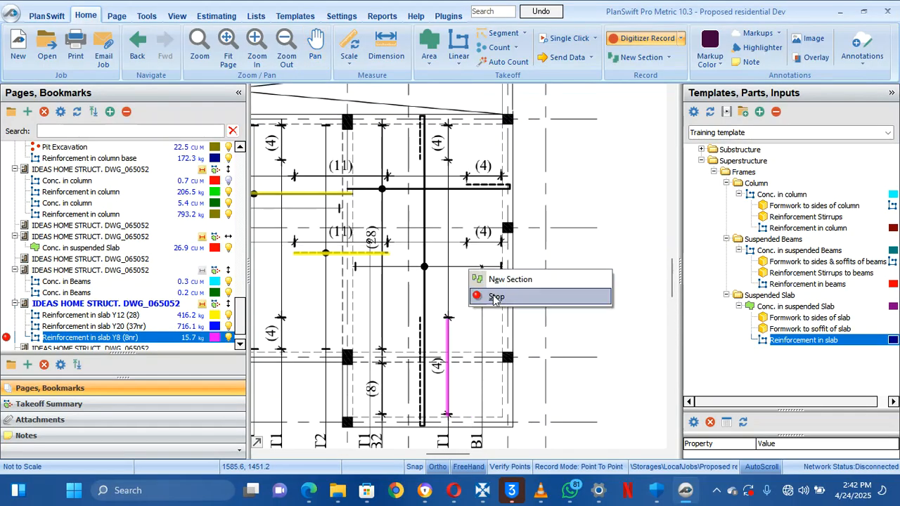
left_click(496, 298)
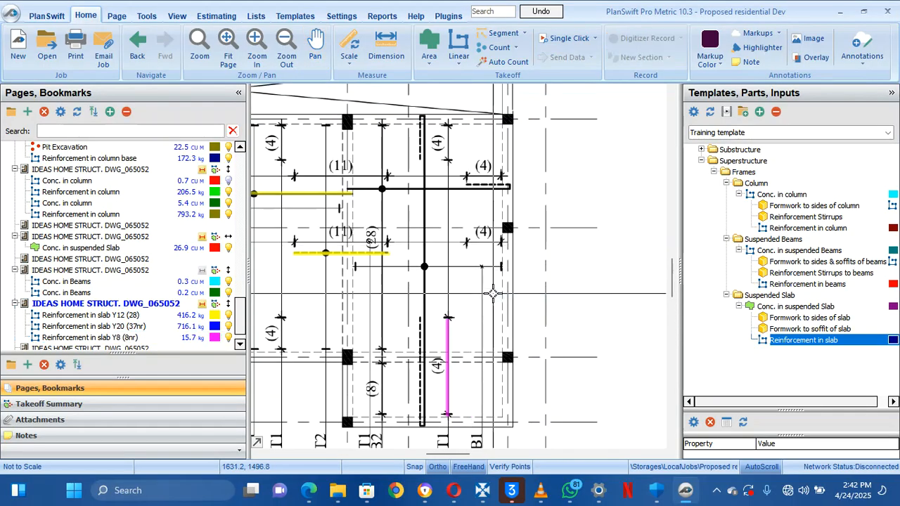
Delete the magenta Y8 bar together with its empty Reinforcement in slab Y8 (8nr) item
left_click(448, 340)
right_click(448, 341)
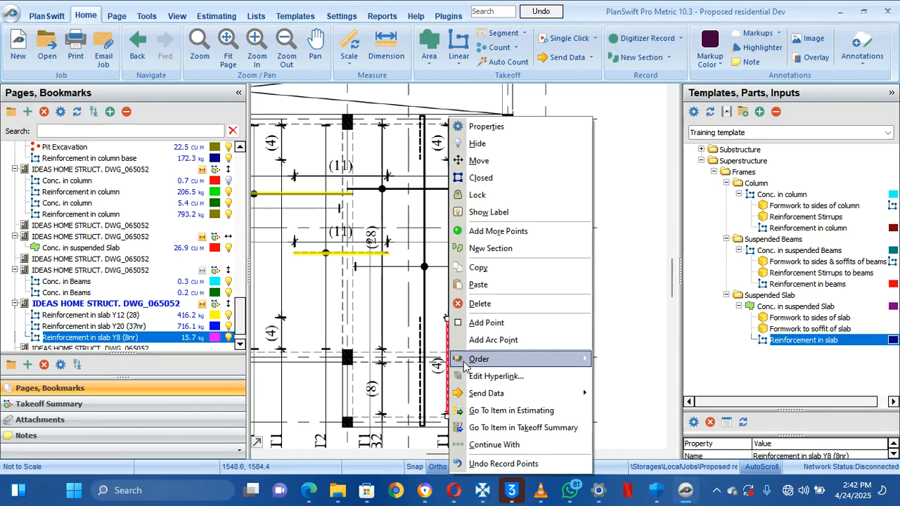
left_click(480, 303)
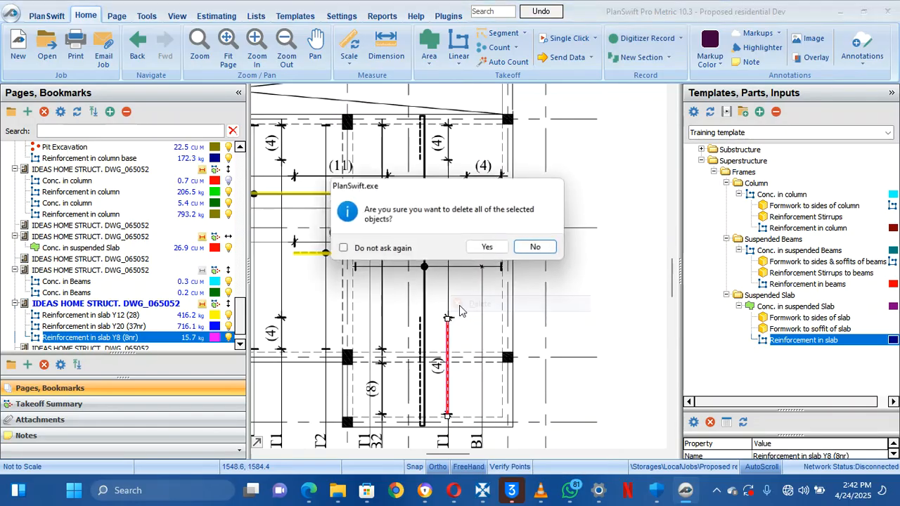
left_click(488, 245)
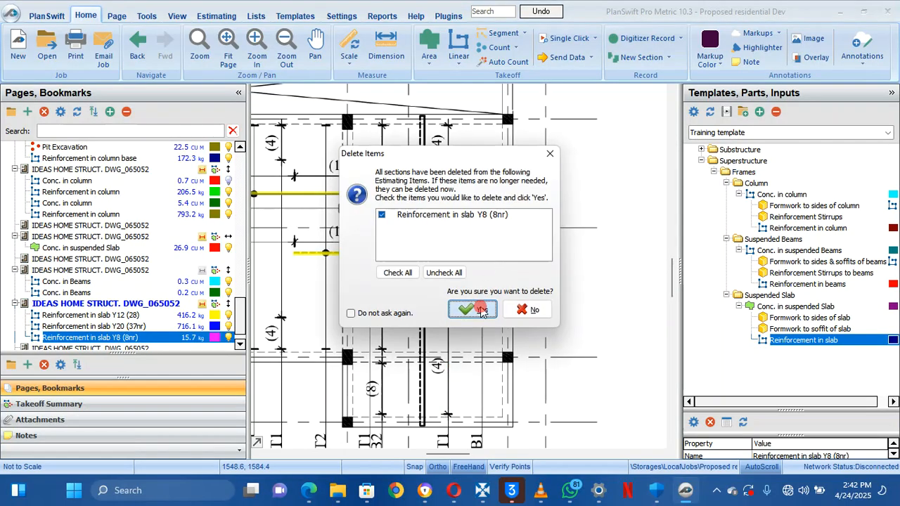
left_click(481, 310)
scroll(448, 289, "down", 3)
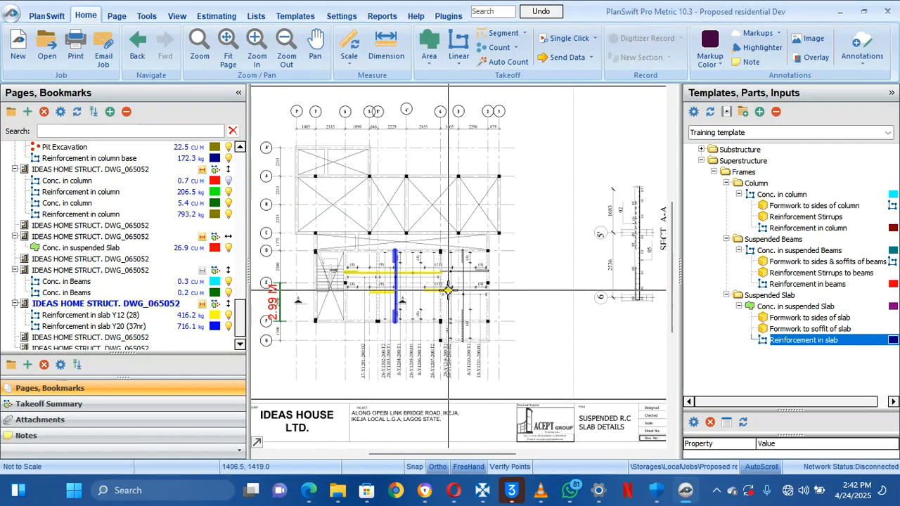
left_click_drag(448, 290, 464, 291)
left_click_drag(603, 247, 514, 228)
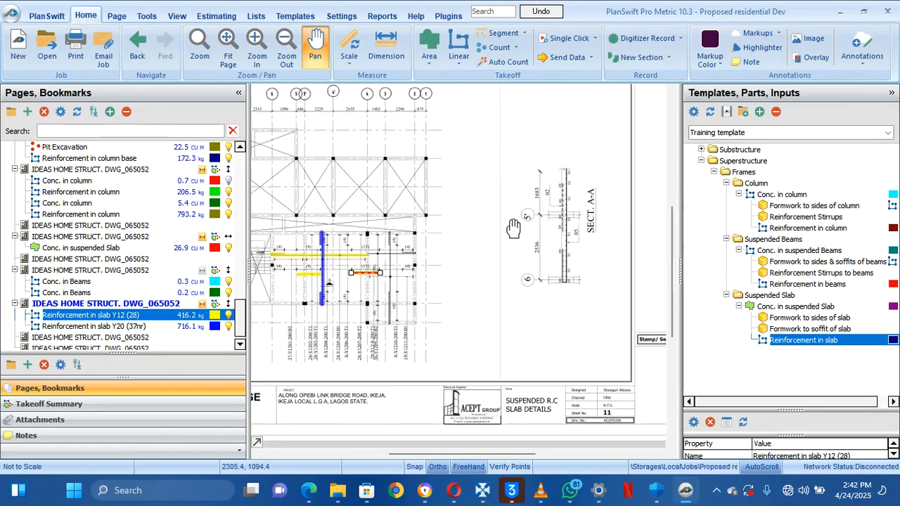
key("Escape")
scroll(566, 186, "up", 3)
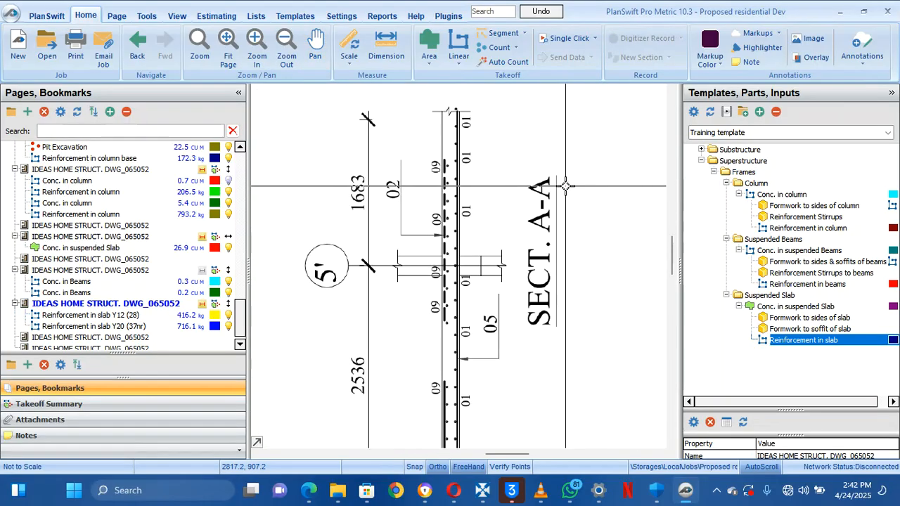
scroll(559, 187, "down", 1)
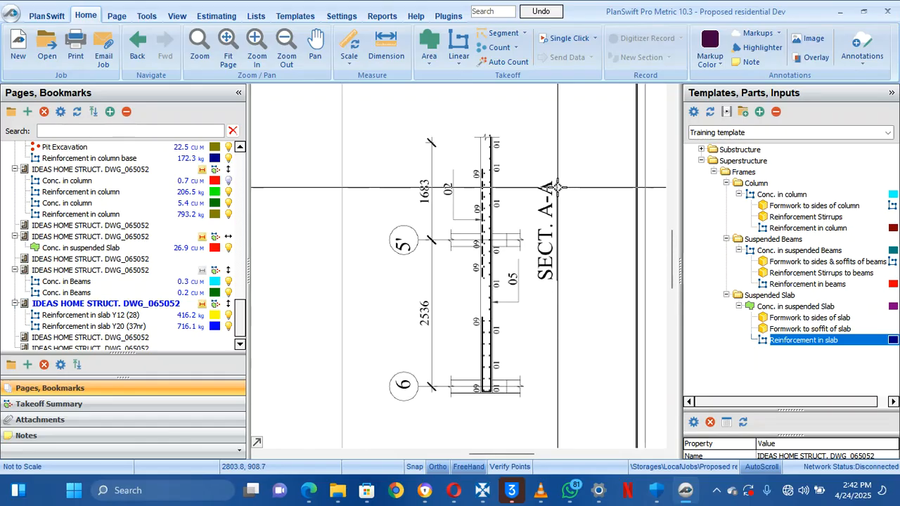
scroll(559, 187, "down", 1)
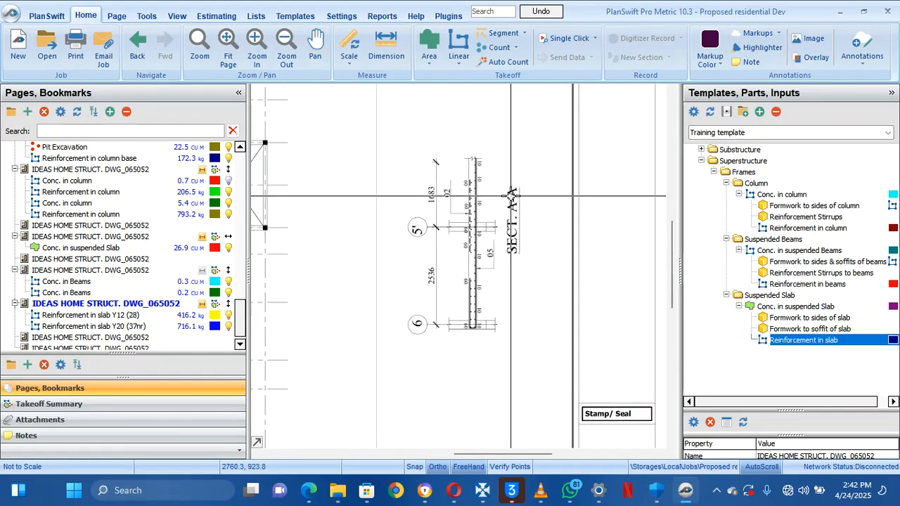
scroll(511, 195, "up", 1)
scroll(511, 195, "down", 1)
left_click_drag(512, 195, 522, 201)
left_click_drag(413, 212, 579, 214)
mouse_move(445, 233)
left_mouse_down()
mouse_move(445, 218)
mouse_move(552, 119)
mouse_move(703, 115)
left_mouse_up()
scroll(363, 211, "down", 3)
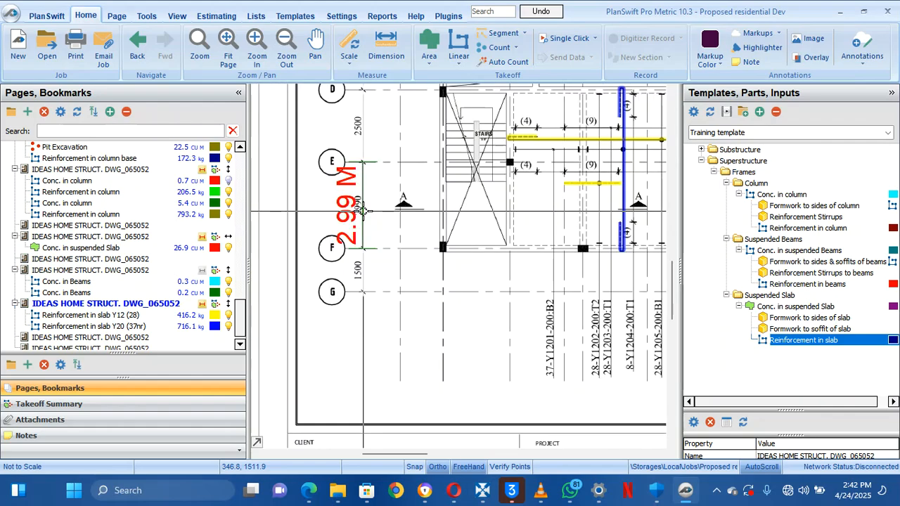
left_click_drag(468, 179, 468, 213)
scroll(597, 188, "up", 2)
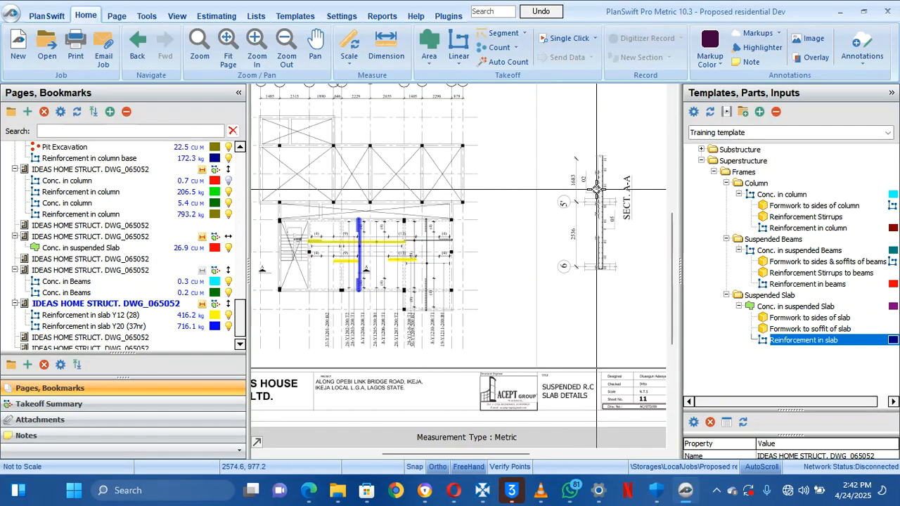
left_click_drag(550, 190, 569, 213)
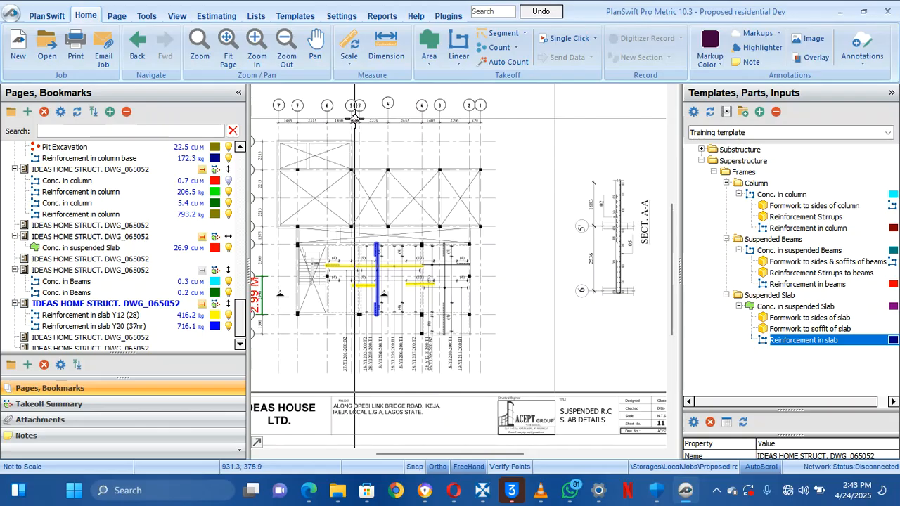
scroll(358, 121, "up", 2)
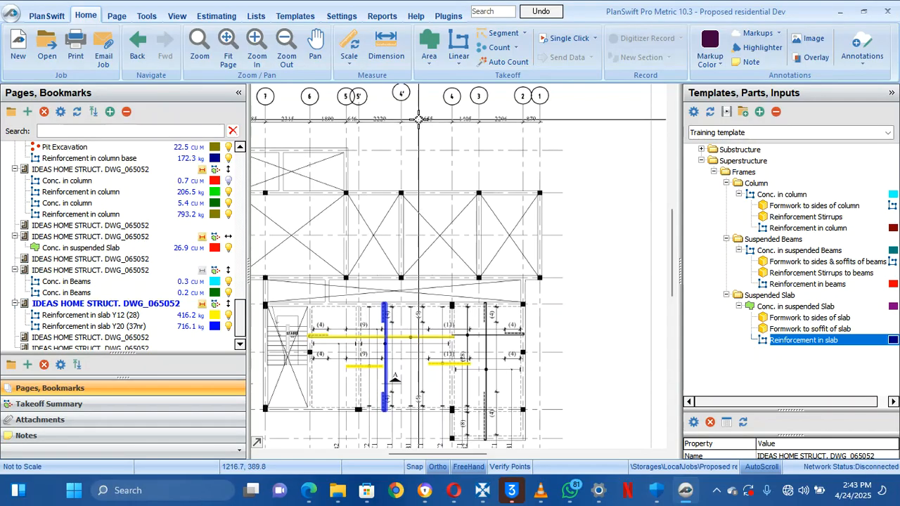
left_click_drag(443, 128, 517, 138)
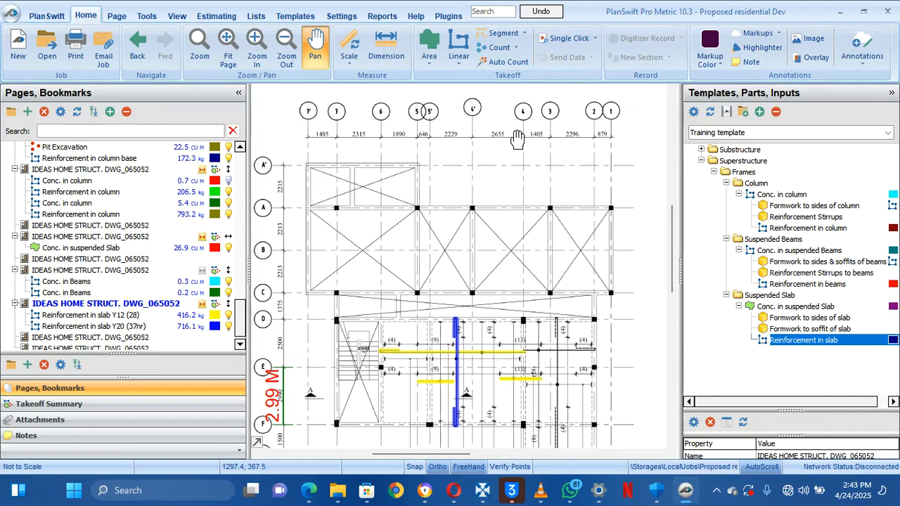
mouse_move(518, 138)
left_mouse_down()
mouse_move(430, 121)
mouse_move(393, 134)
mouse_move(592, 118)
mouse_move(501, 119)
mouse_move(311, 150)
mouse_move(493, 160)
mouse_move(435, 87)
left_mouse_up()
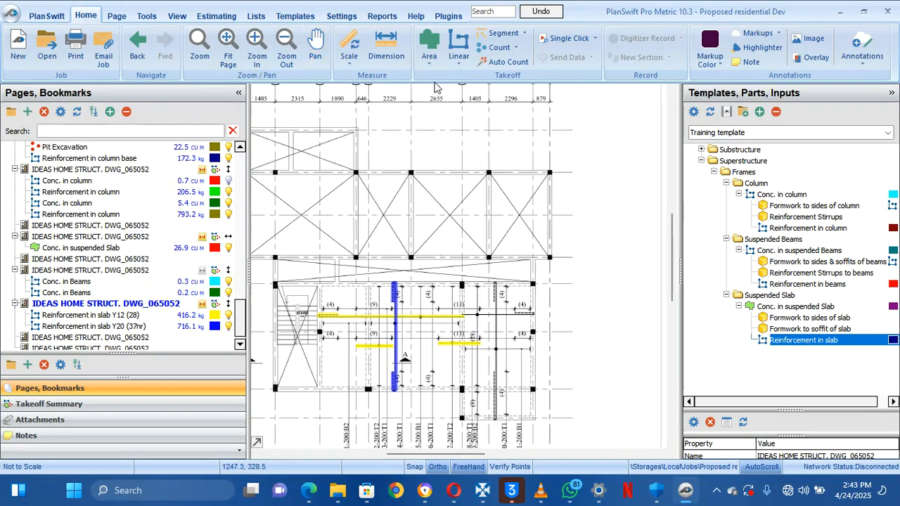
mouse_move(451, 185)
left_mouse_down()
mouse_move(445, 279)
mouse_move(427, 188)
left_mouse_up()
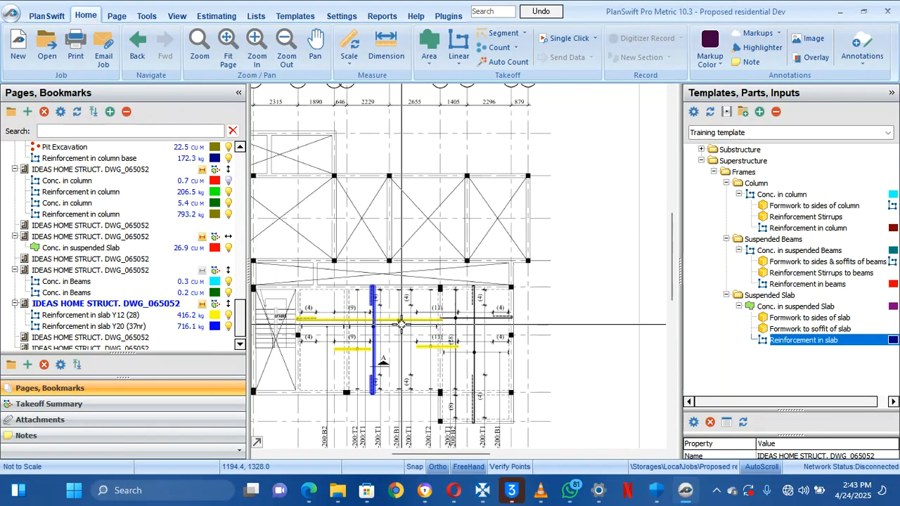
left_click_drag(403, 325, 404, 289)
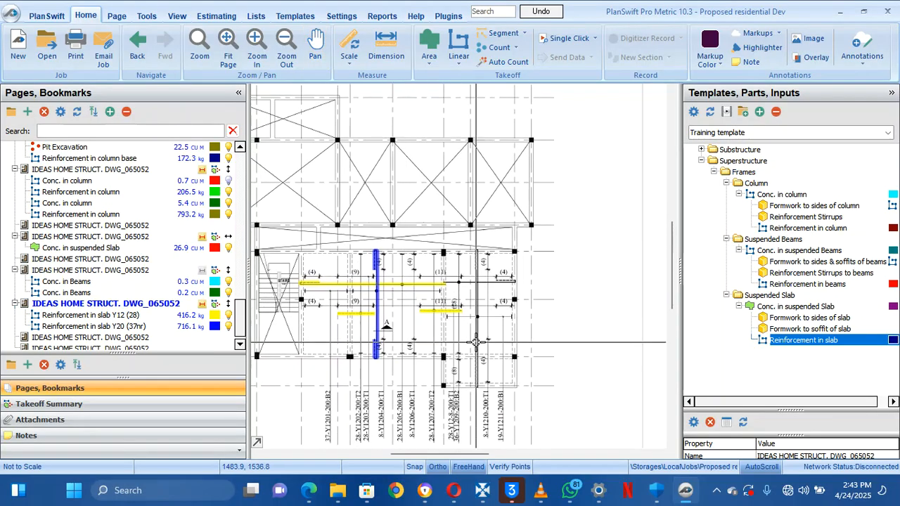
key("Escape")
left_click_drag(515, 366, 495, 319)
scroll(503, 339, "up", 3)
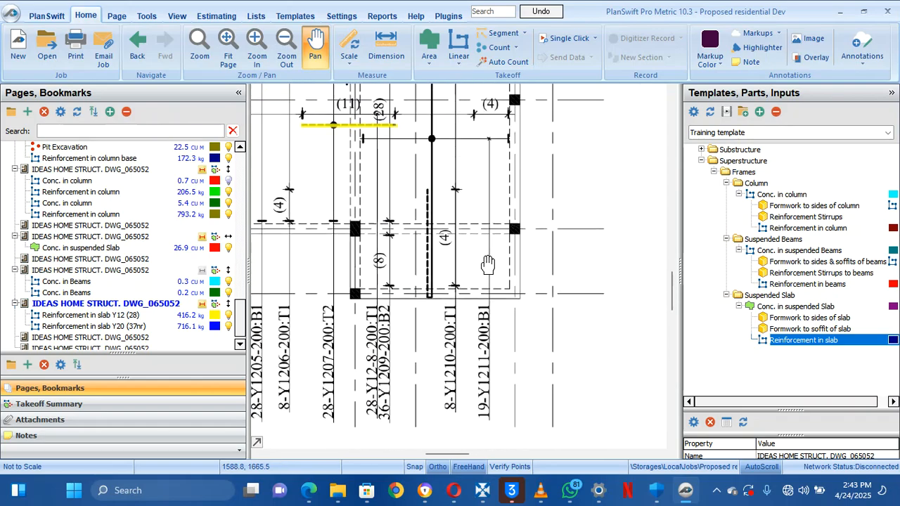
mouse_move(488, 277)
left_mouse_down()
mouse_move(485, 288)
mouse_move(484, 279)
left_mouse_up()
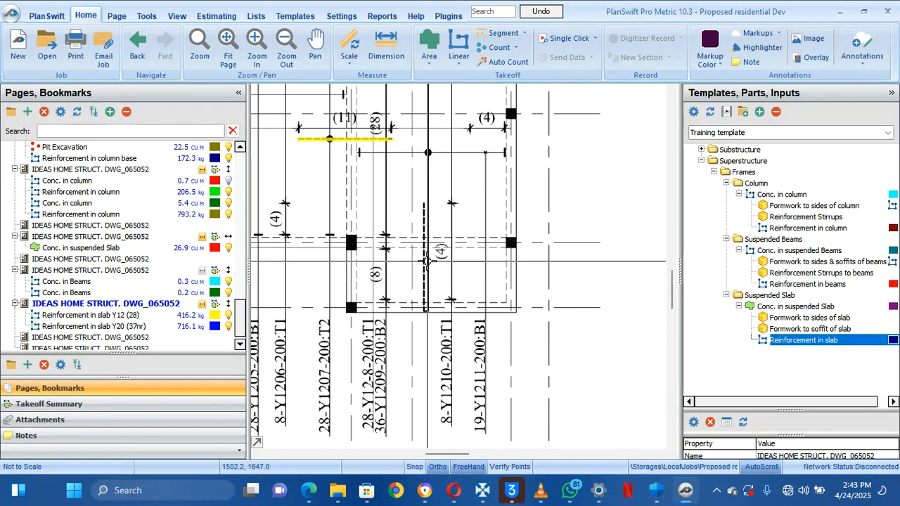
left_click_drag(437, 259, 438, 280)
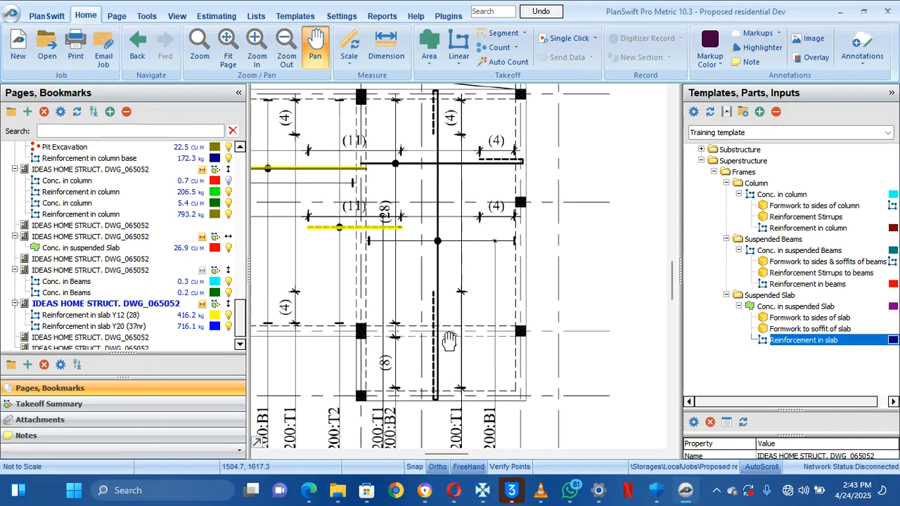
mouse_move(449, 366)
left_mouse_down()
mouse_move(462, 362)
mouse_move(466, 341)
mouse_move(456, 285)
left_mouse_up()
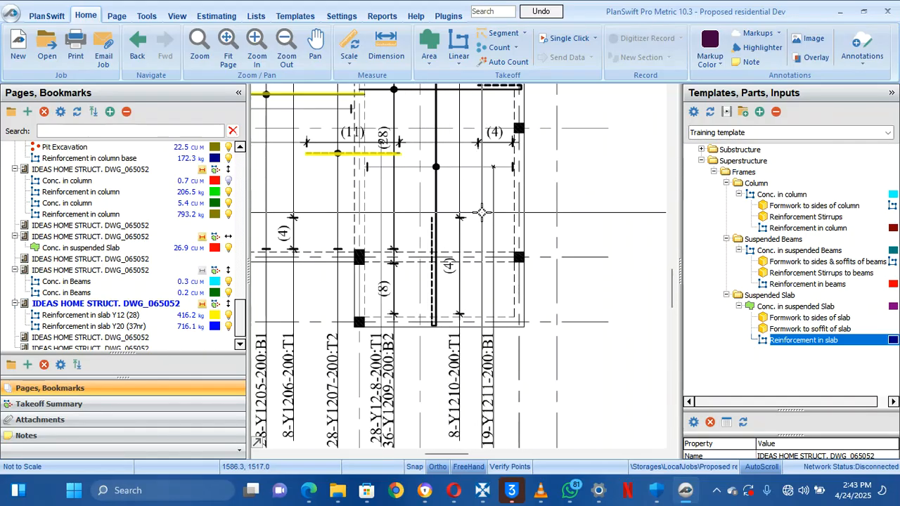
mouse_move(484, 252)
left_mouse_down()
mouse_move(458, 202)
mouse_move(502, 245)
mouse_move(536, 305)
mouse_move(546, 286)
mouse_move(539, 251)
left_mouse_up()
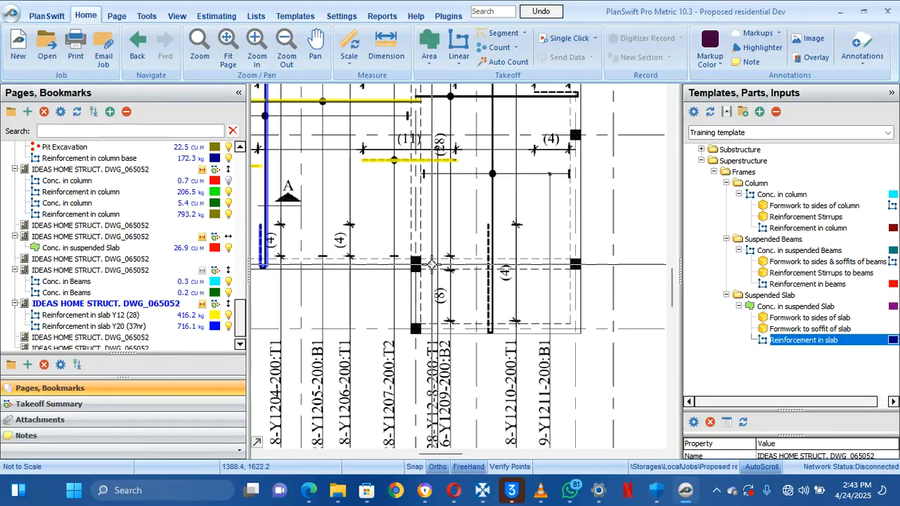
mouse_move(435, 260)
left_mouse_down()
mouse_move(529, 375)
mouse_move(490, 339)
mouse_move(425, 334)
left_mouse_up()
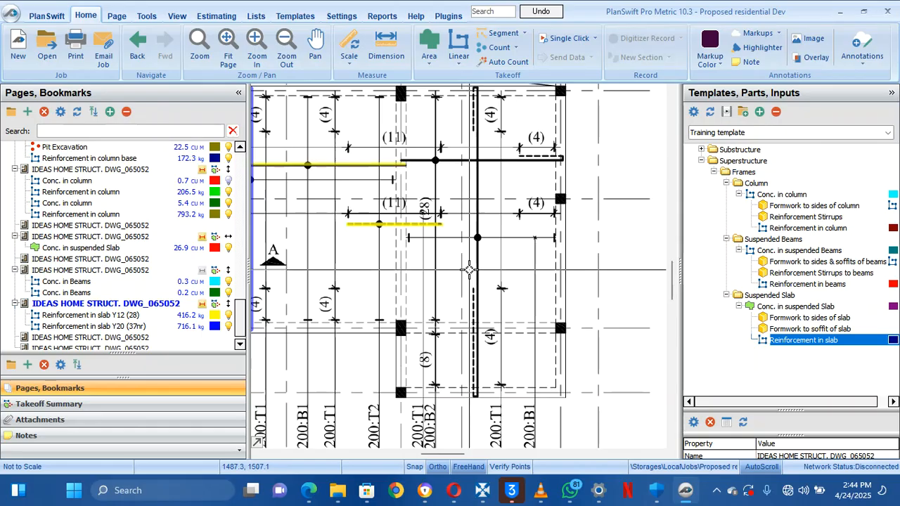
mouse_move(469, 269)
left_mouse_down()
mouse_move(484, 185)
mouse_move(471, 184)
mouse_move(479, 199)
mouse_move(623, 185)
mouse_move(543, 185)
left_mouse_up()
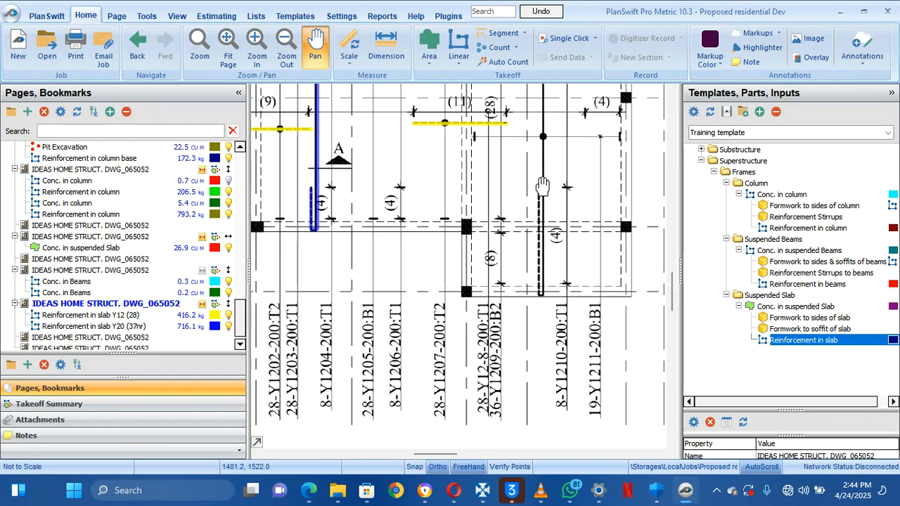
Pan the drawing toward the right-side bars and select the 'Reinforcement in slab Y20 (37nr)' takeoff
key("Escape")
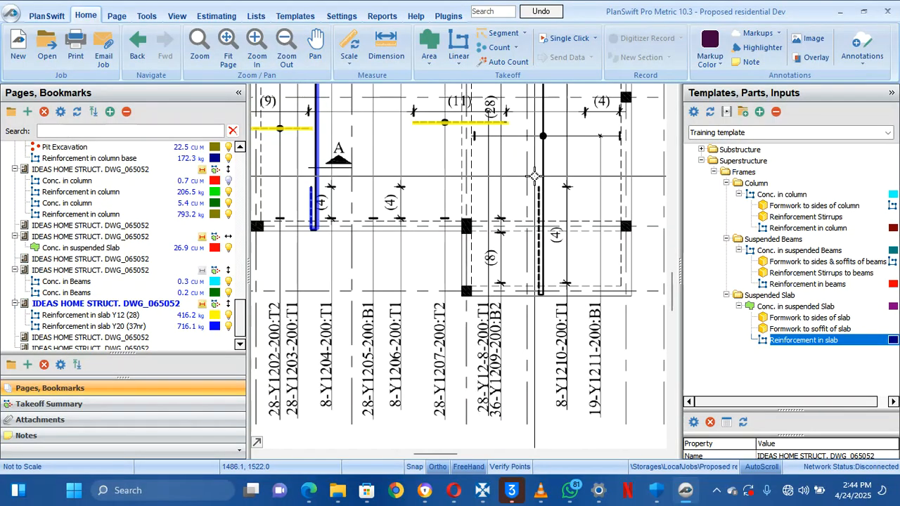
left_click_drag(534, 176, 524, 260)
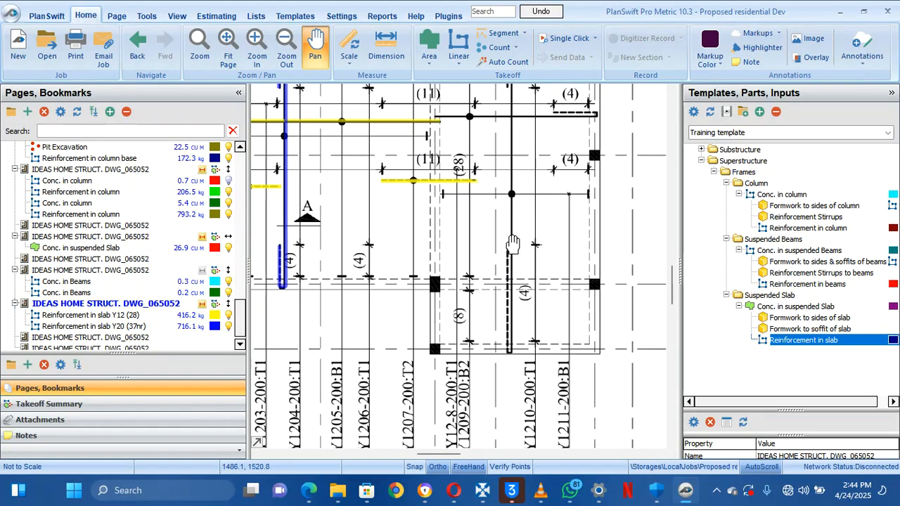
left_click_drag(513, 244, 525, 264)
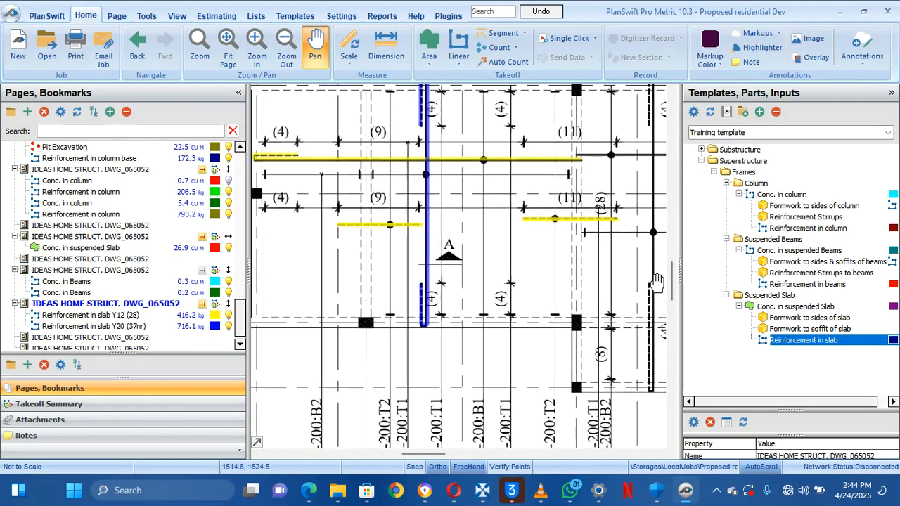
mouse_move(666, 285)
left_mouse_down()
mouse_move(584, 303)
mouse_move(528, 301)
mouse_move(519, 186)
mouse_move(511, 228)
mouse_move(470, 272)
left_mouse_up()
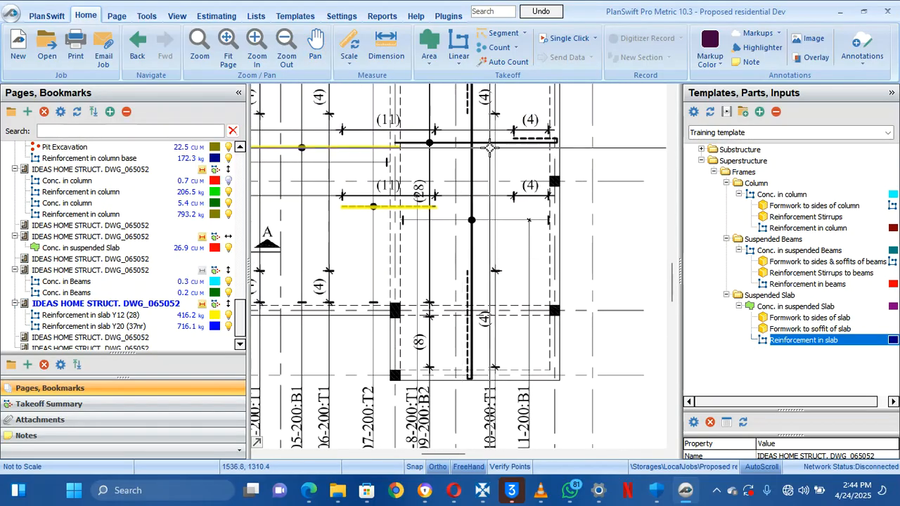
mouse_move(507, 181)
left_mouse_down()
mouse_move(500, 213)
mouse_move(492, 137)
left_mouse_up()
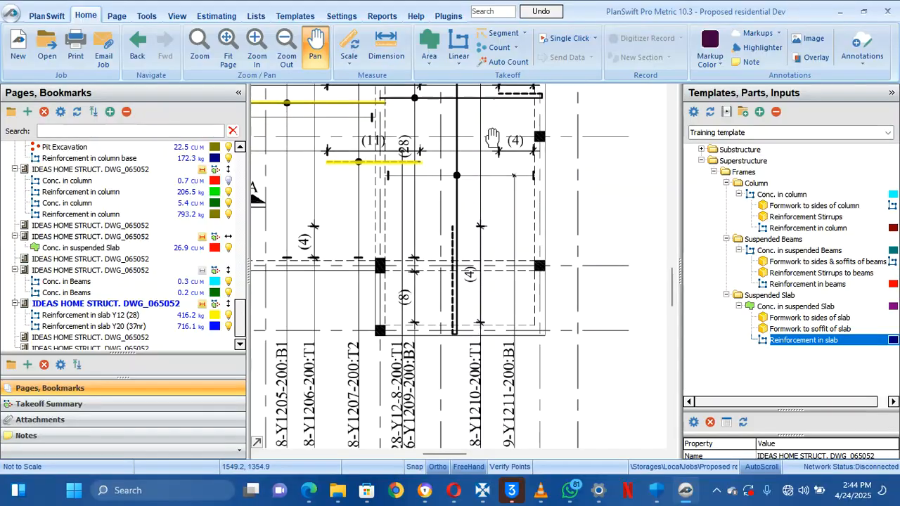
left_click_drag(458, 307, 485, 258)
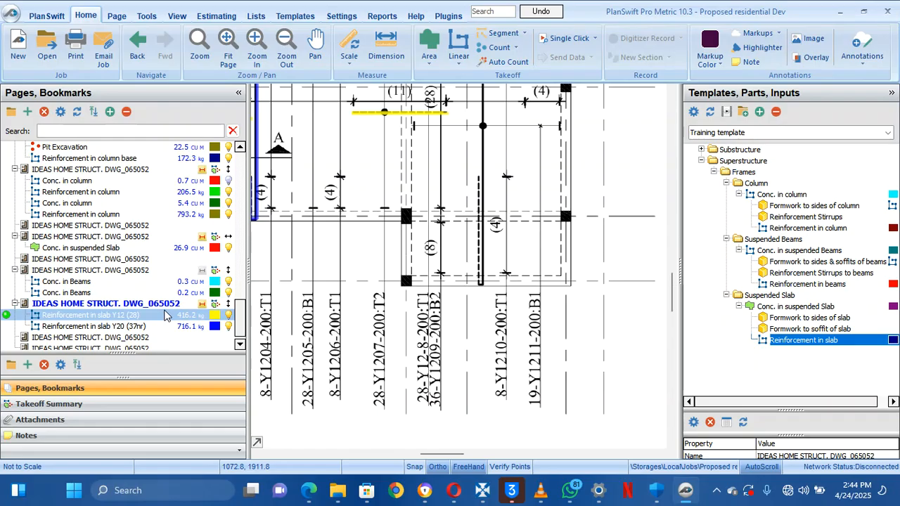
left_click(121, 328)
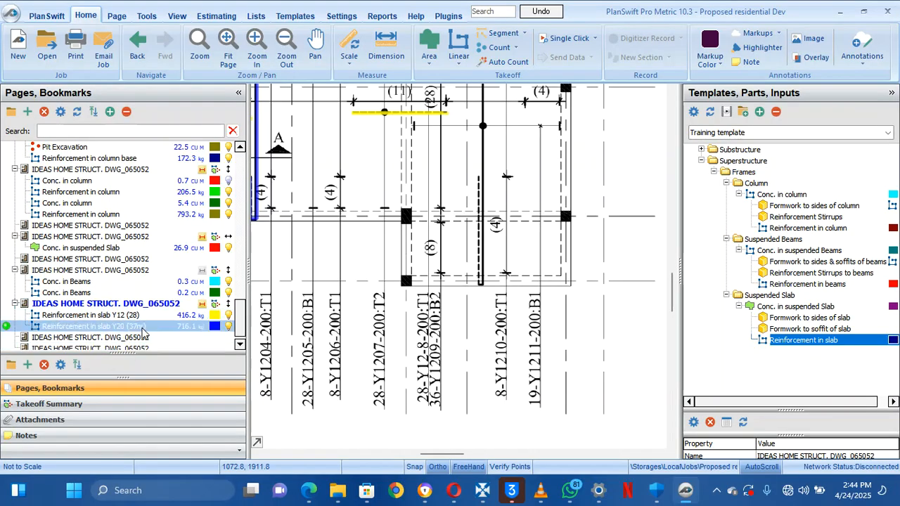
Trace one Y20 bar along the upper right bar line, raising the Y20 total to 1161.2 kg
left_click(7, 327)
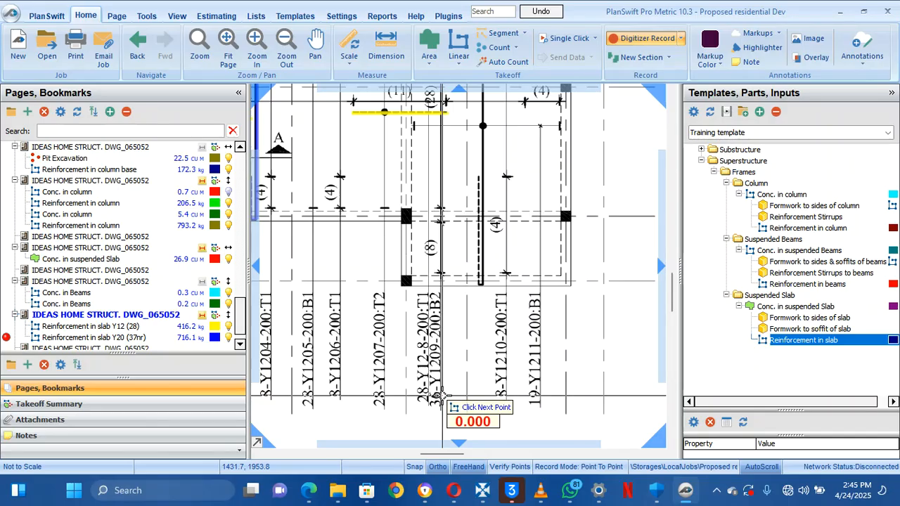
left_click_drag(440, 403, 437, 414)
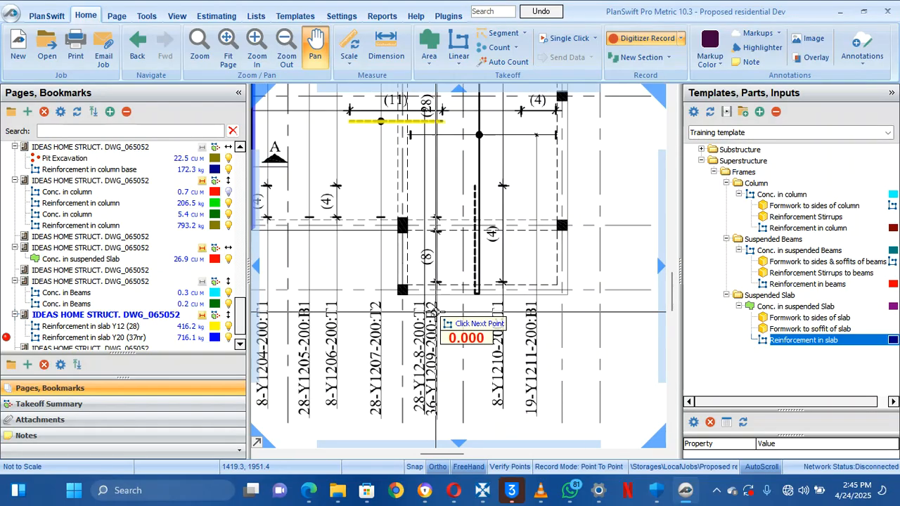
scroll(436, 313, "up", 4)
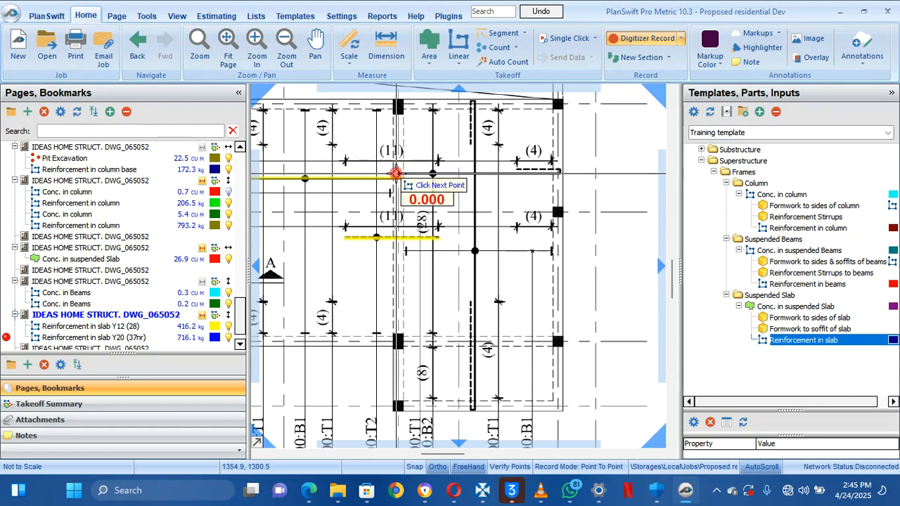
left_click(396, 173)
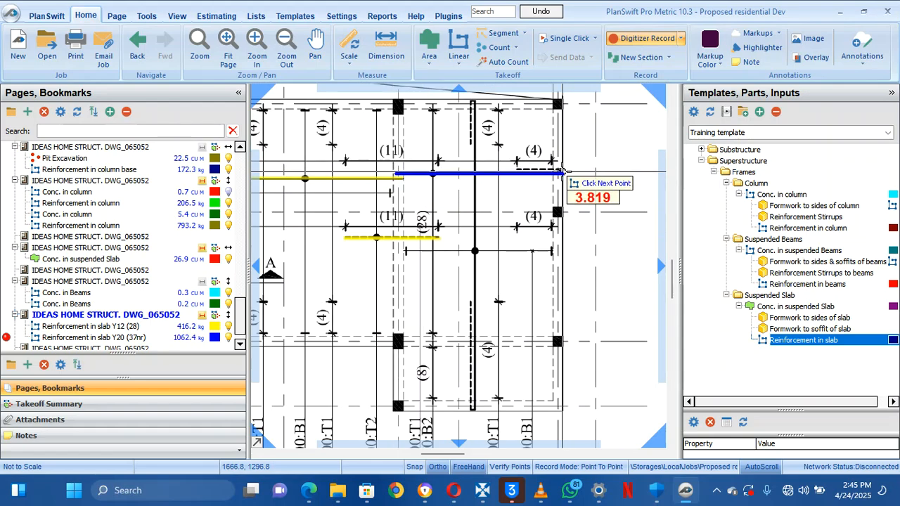
left_click(561, 169)
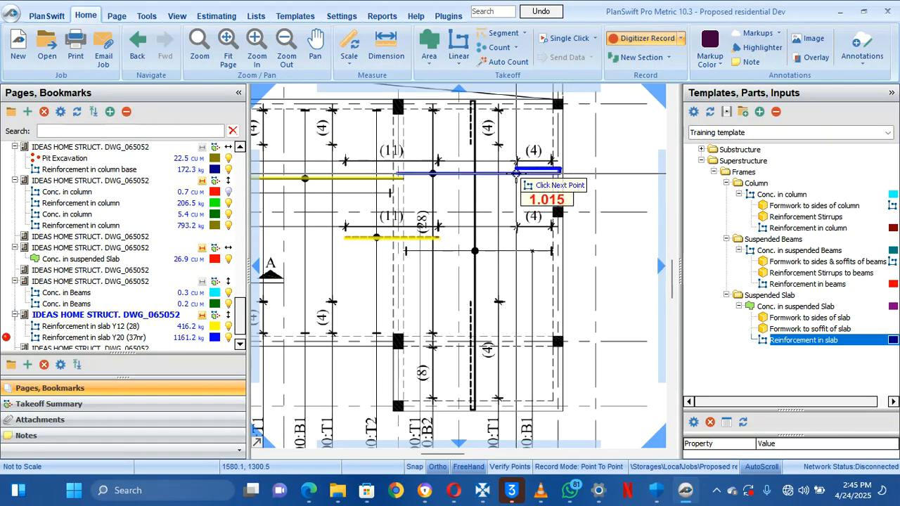
double_click(517, 173)
right_click(461, 236)
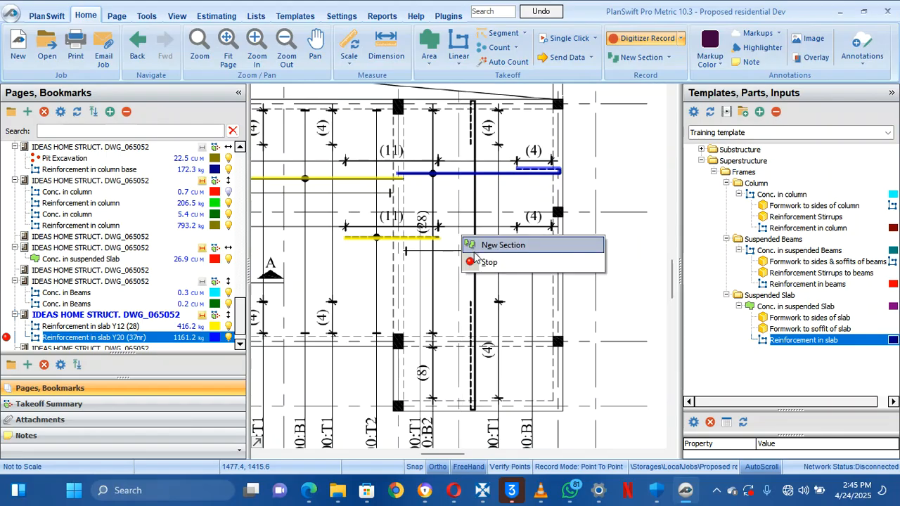
left_click(485, 261)
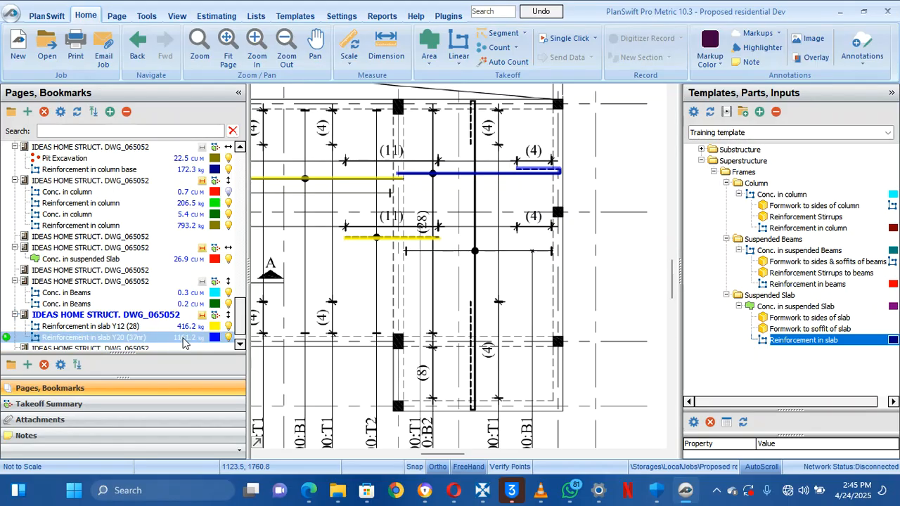
mouse_move(362, 358)
left_mouse_down()
mouse_move(311, 284)
mouse_move(300, 215)
mouse_move(343, 266)
left_mouse_up()
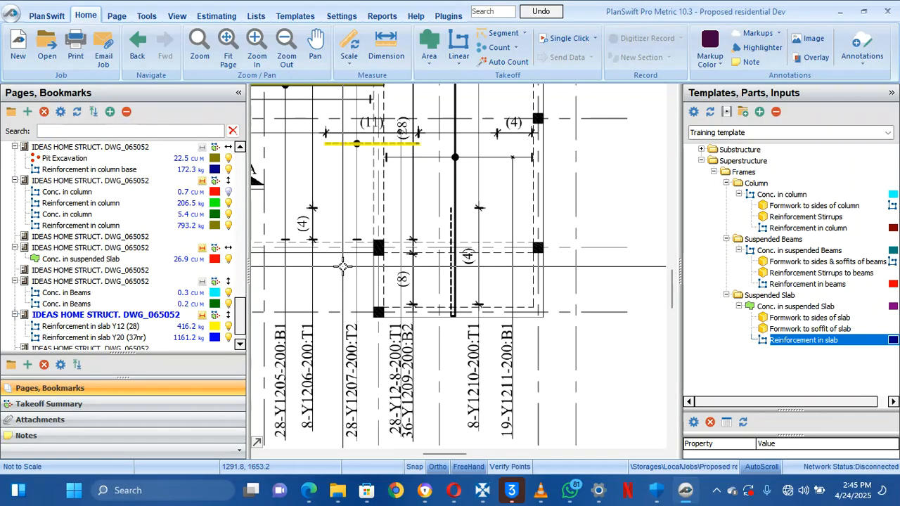
scroll(358, 171, "down", 3)
left_click_drag(364, 169, 482, 262)
left_click(480, 250)
scroll(473, 250, "up", 2)
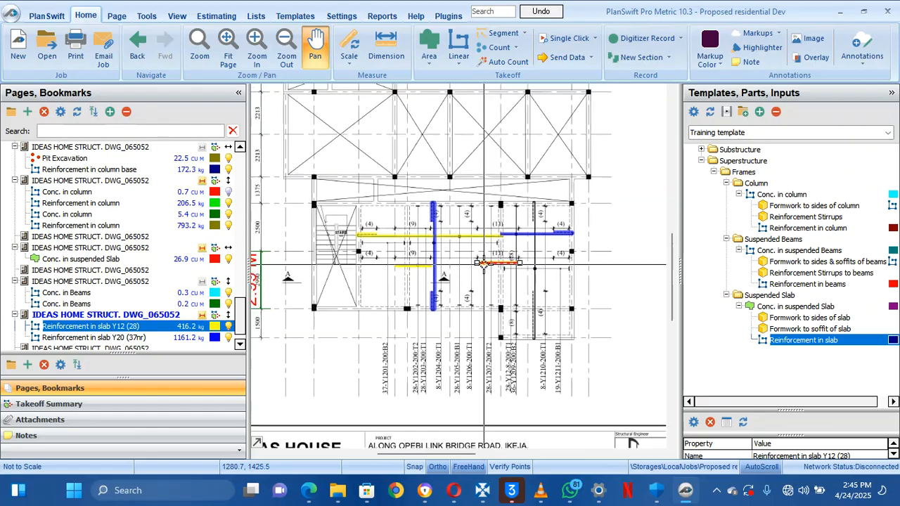
mouse_move(484, 264)
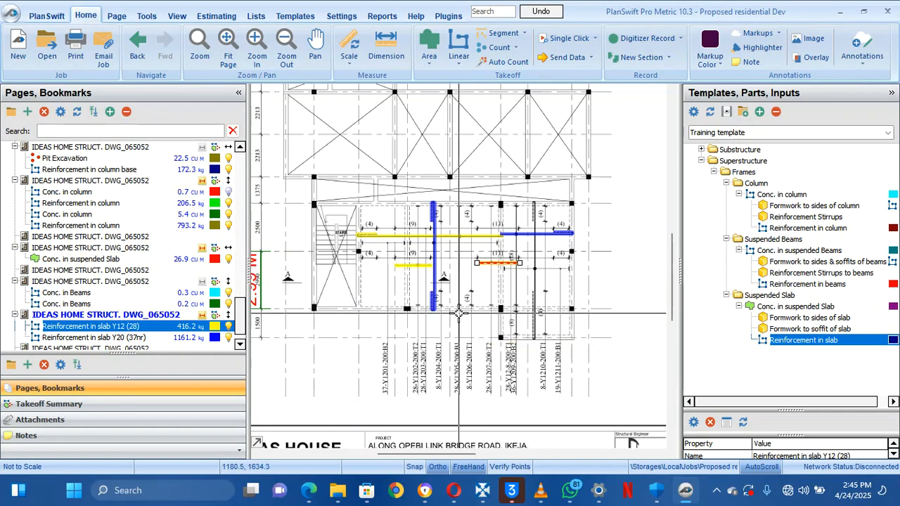
left_click(412, 290)
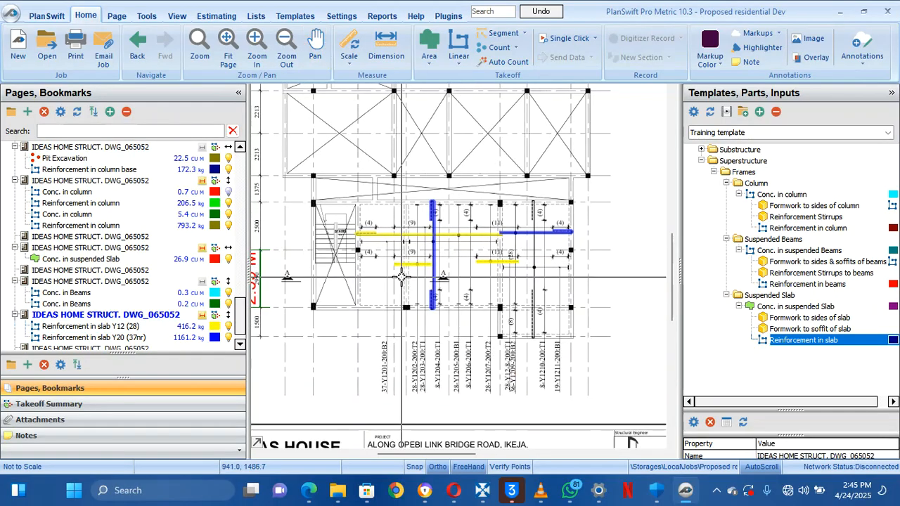
mouse_move(533, 297)
left_mouse_down()
mouse_move(491, 289)
mouse_move(575, 336)
left_mouse_up()
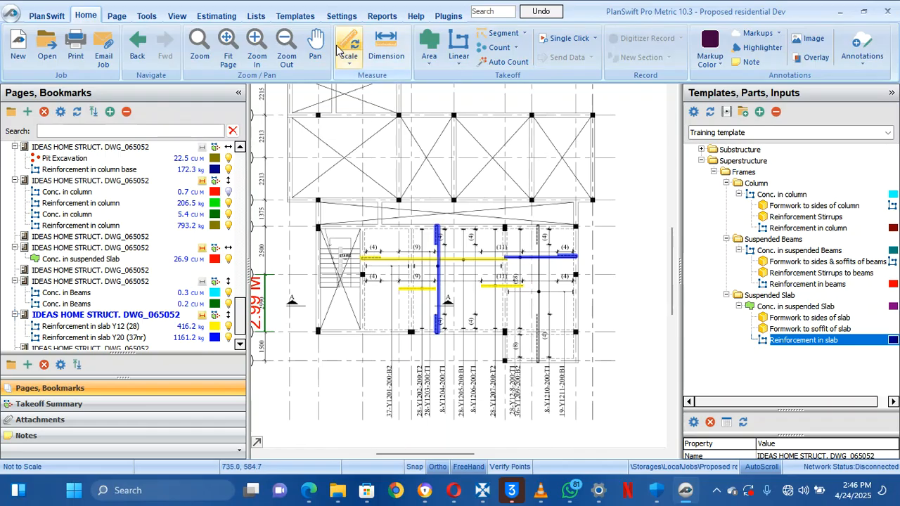
left_click(315, 46)
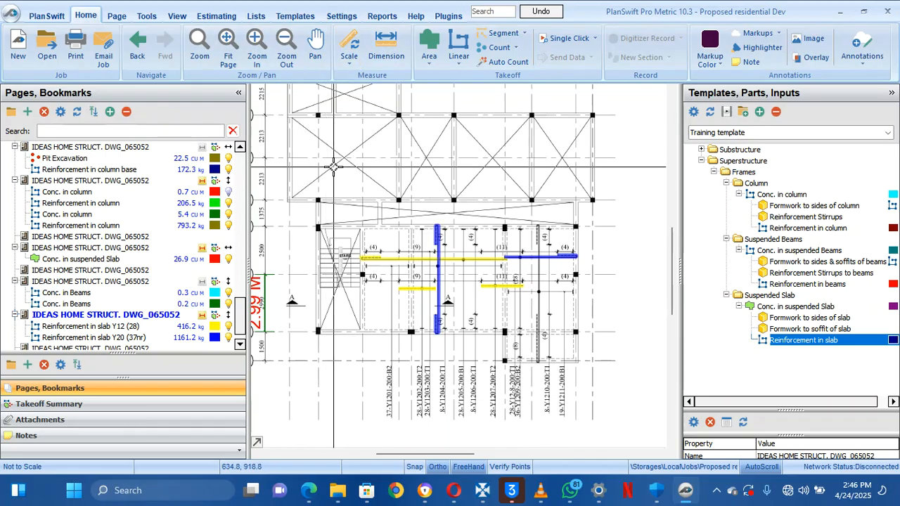